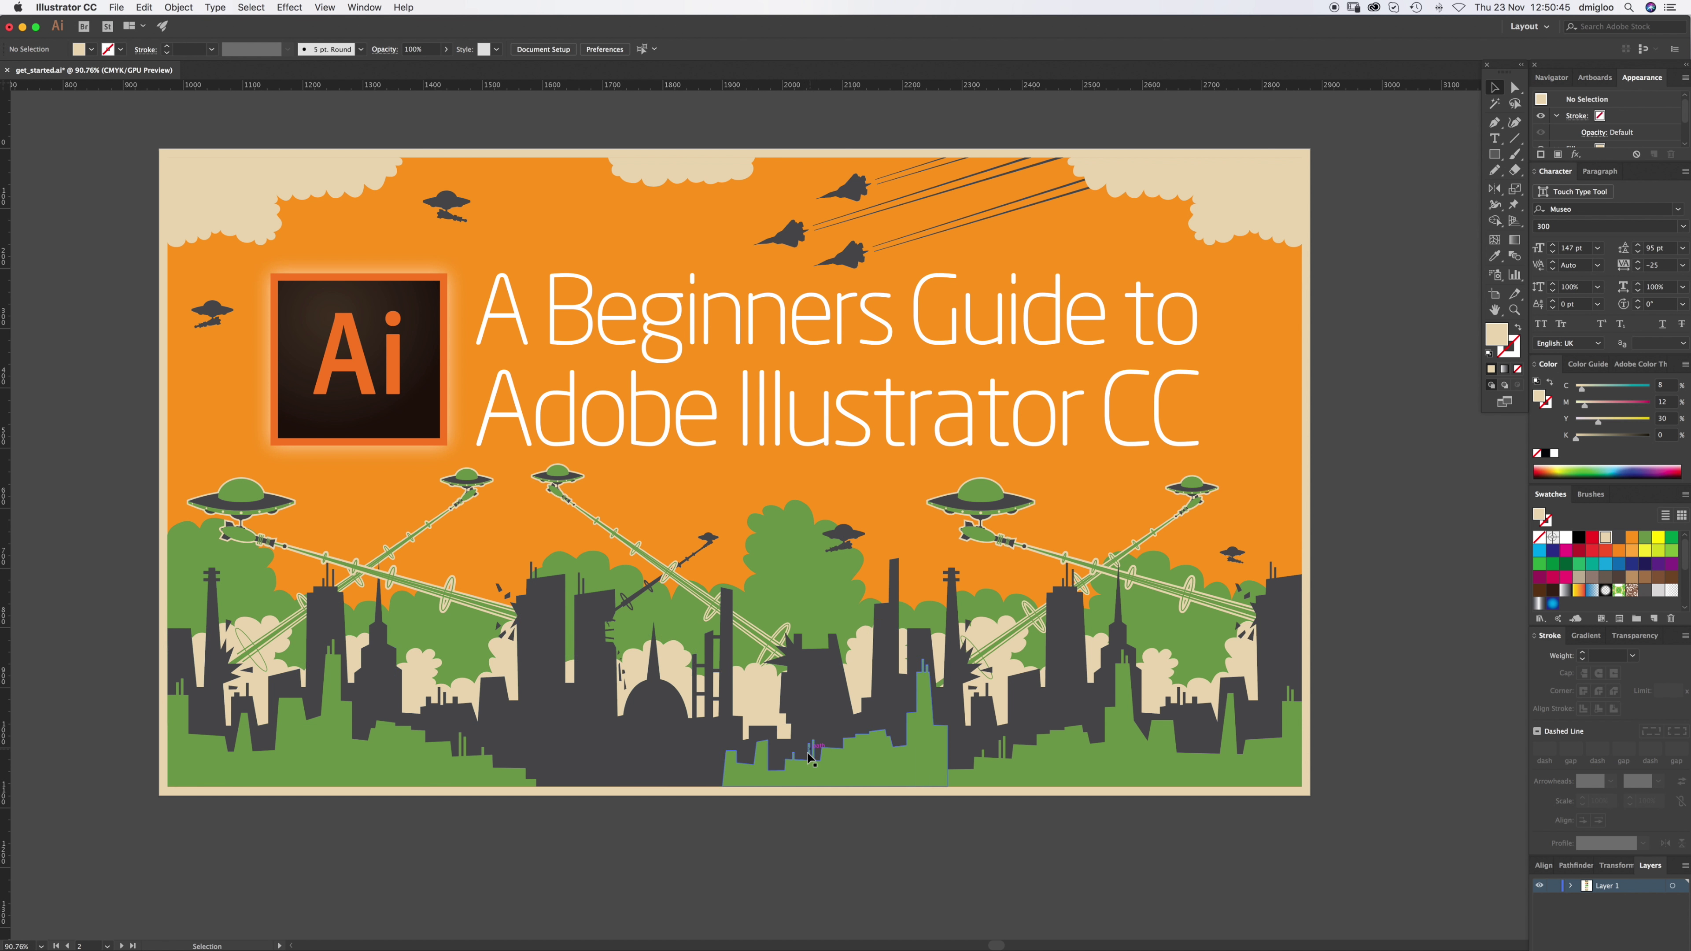
Step: Scroll down from the title artboard to the checklist artboard with the low-poly portrait
scroll(719, 899, down, 12)
scroll(751, 713, down, 3)
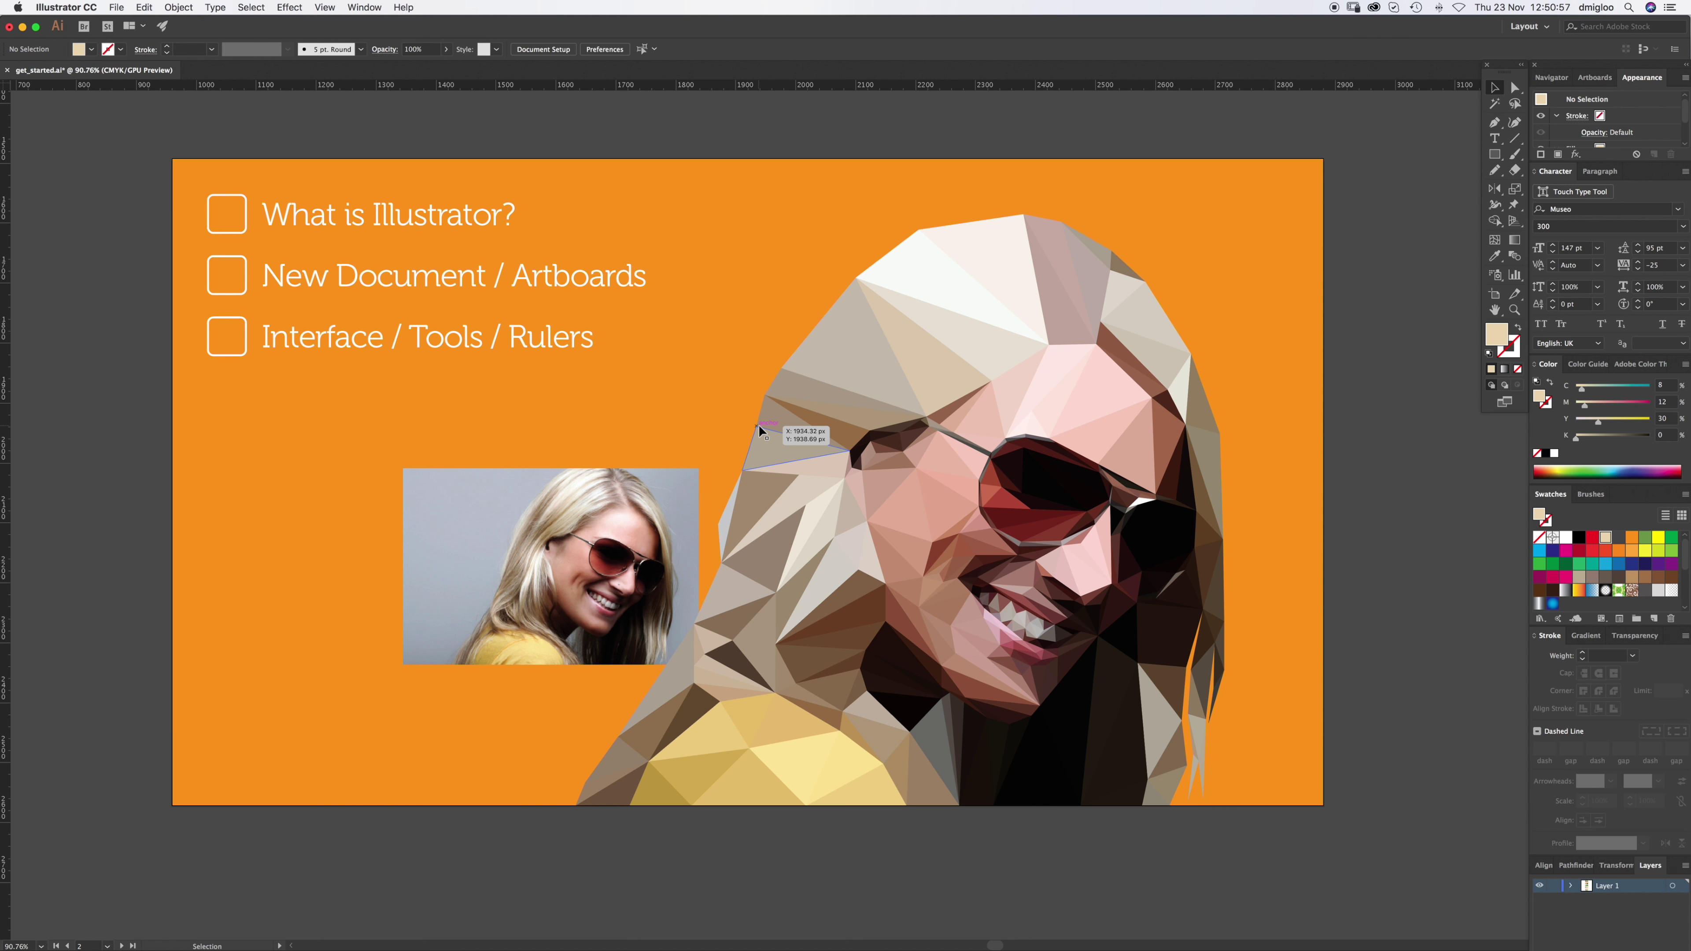
Step: Select the low-poly portrait, deselect it, then select the reference photo beside it
click(911, 559)
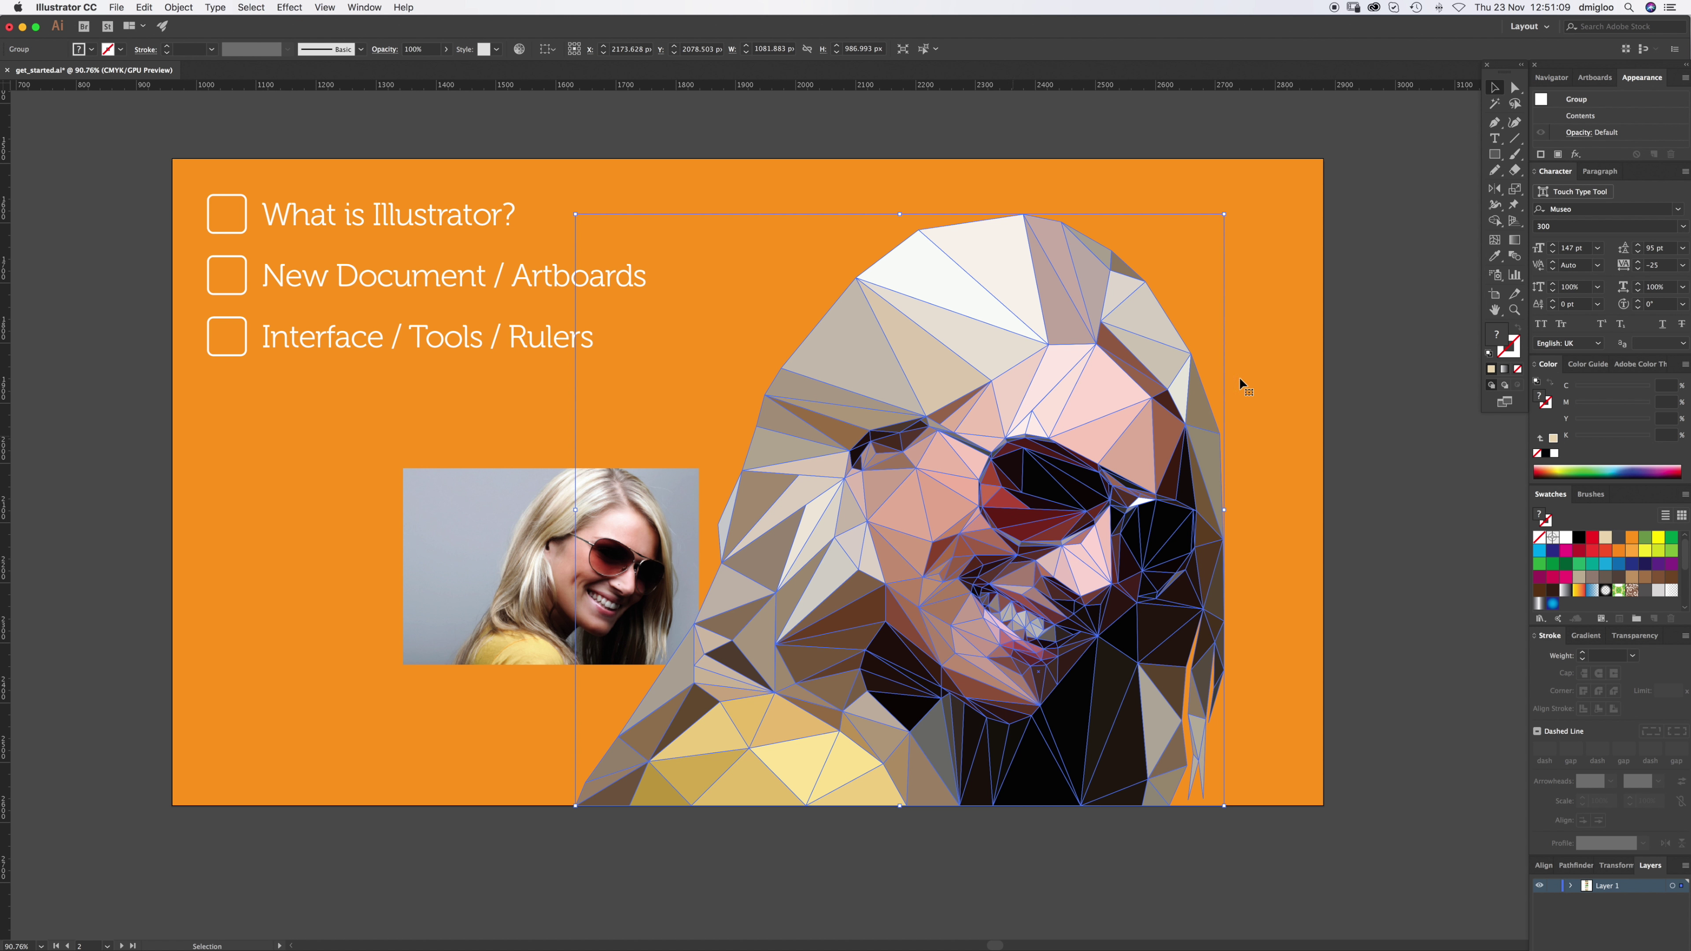
click(1346, 383)
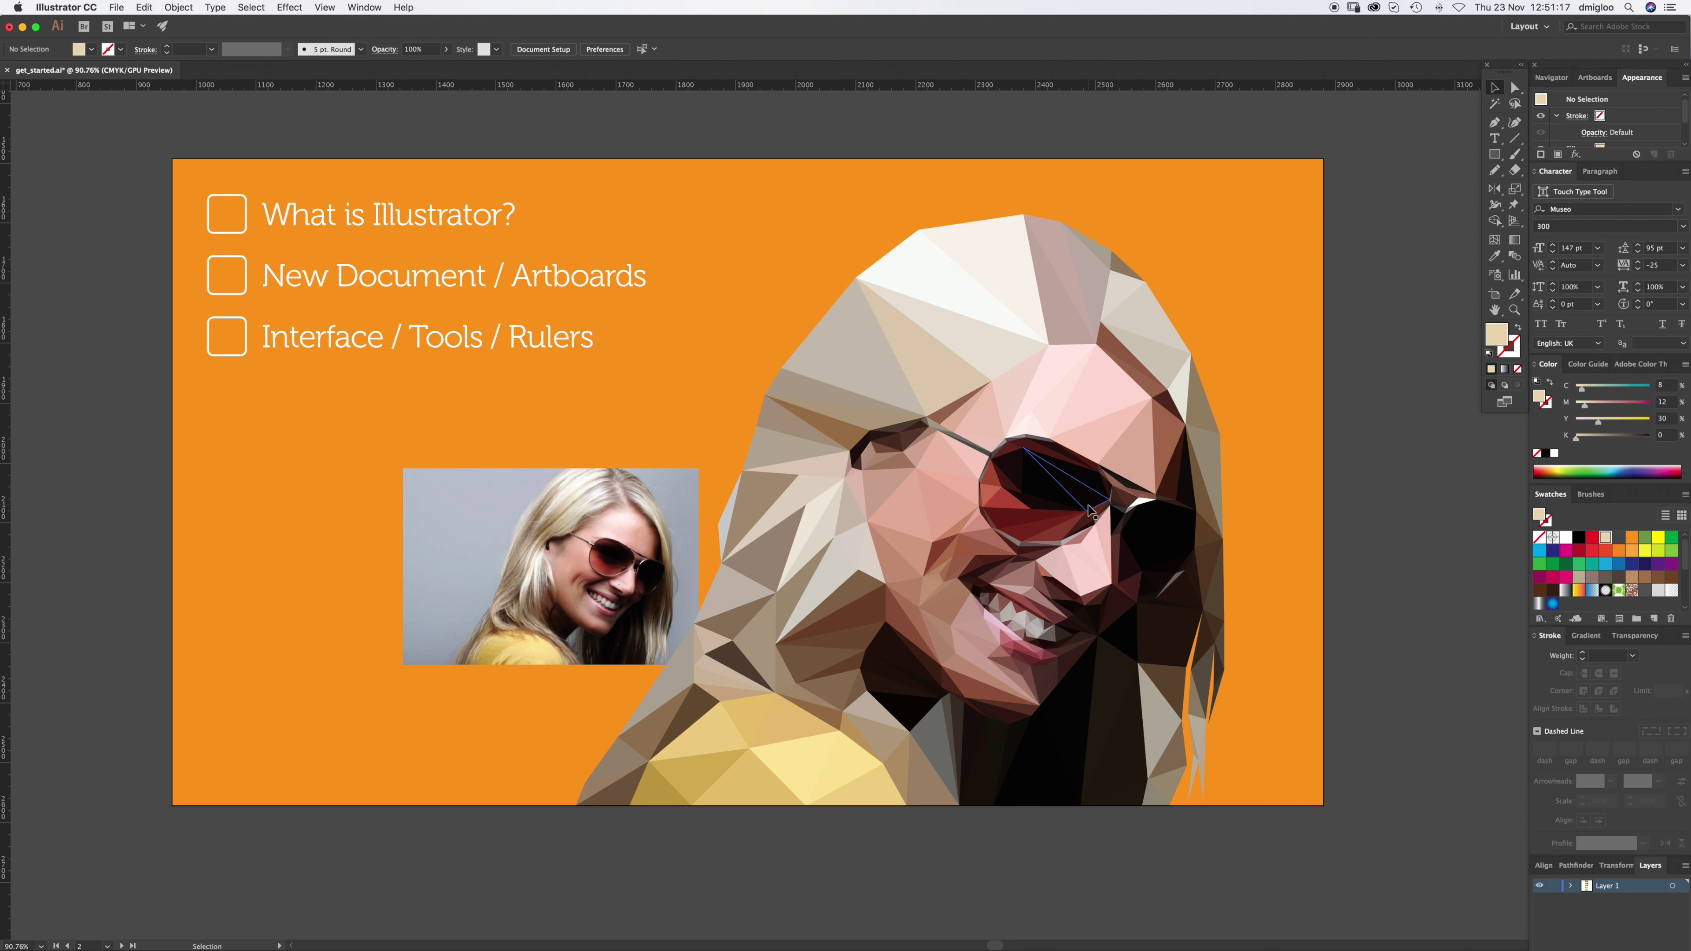
click(606, 591)
Step: Zoom into the photo's sunglasses to see its pixels, then fit the whole artboard again
key(z)
click(597, 573)
drag(597, 573, 804, 538)
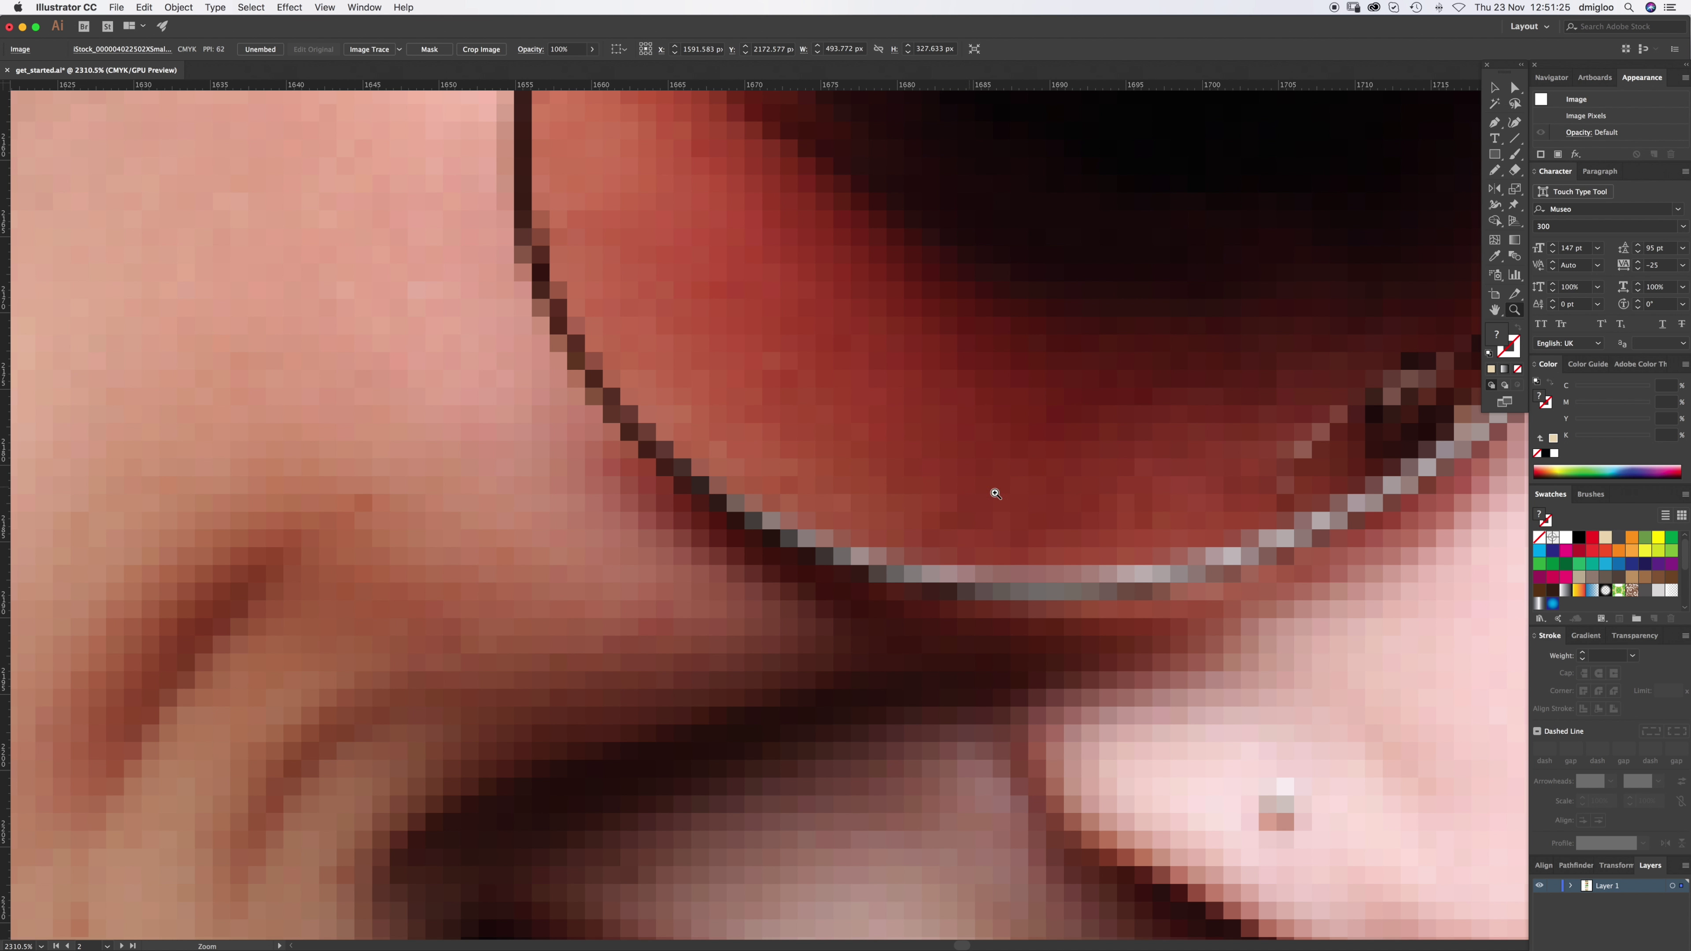
drag(1232, 590, 1115, 611)
alt+click(1243, 646)
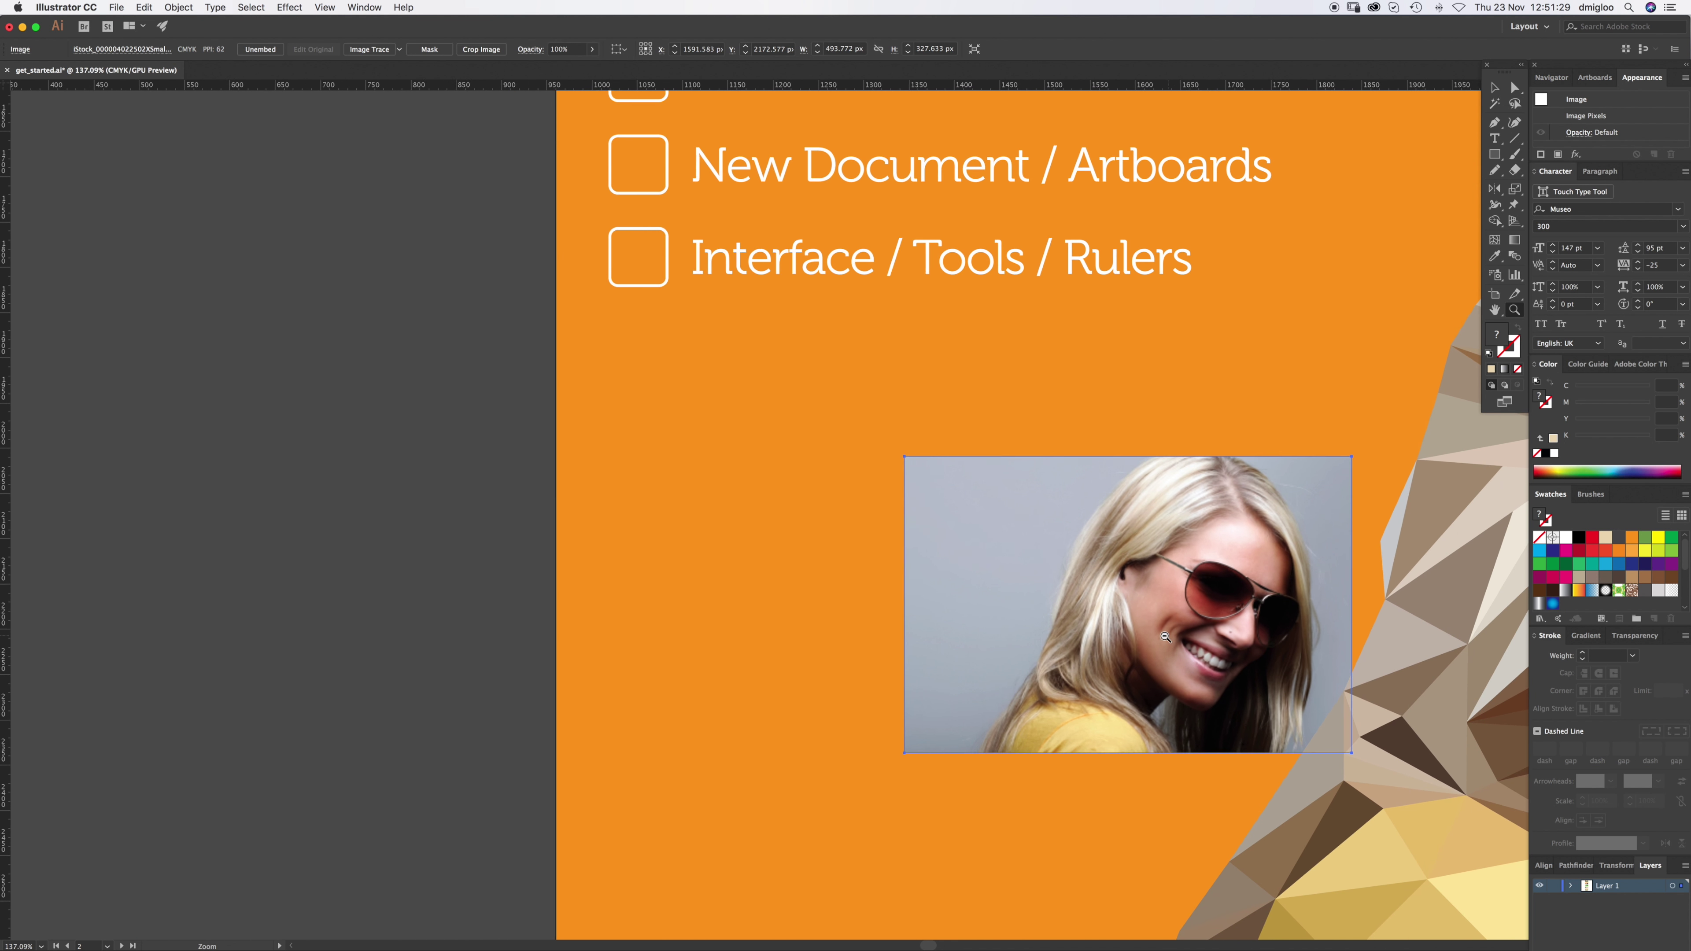
drag(1272, 659, 632, 546)
key(v)
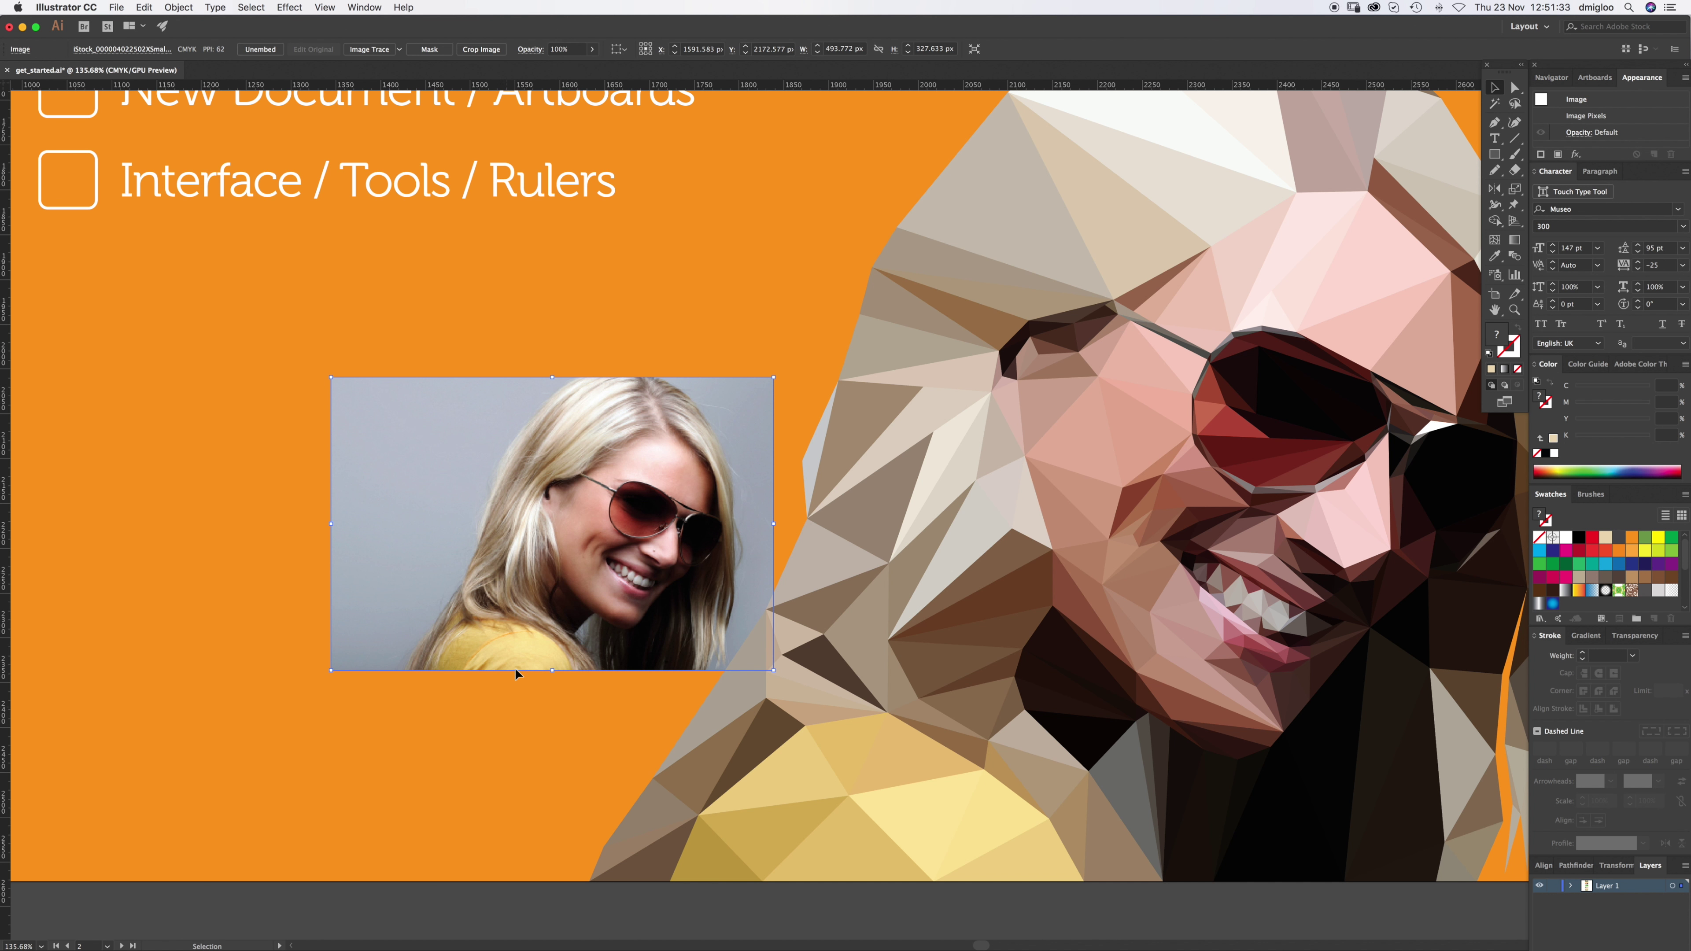
key(z)
key(super+0)
key(v)
Step: Inspect the low-poly portrait's vector paths up close in Outline mode, then return to Preview
click(958, 550)
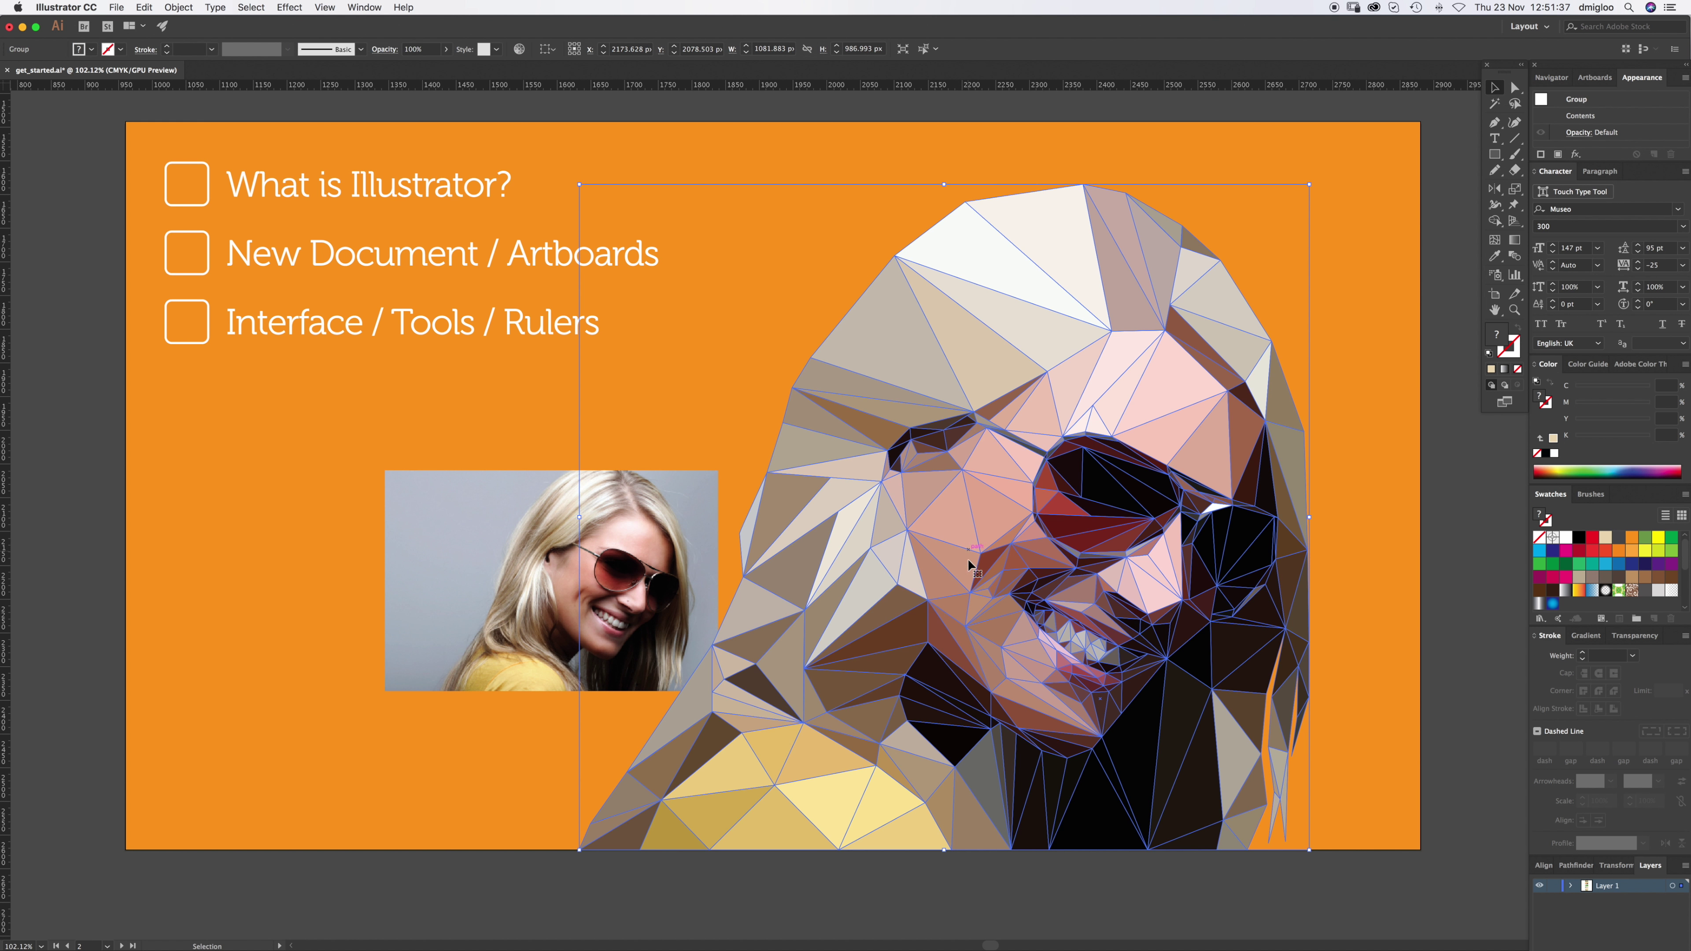
key(a)
key(super+y)
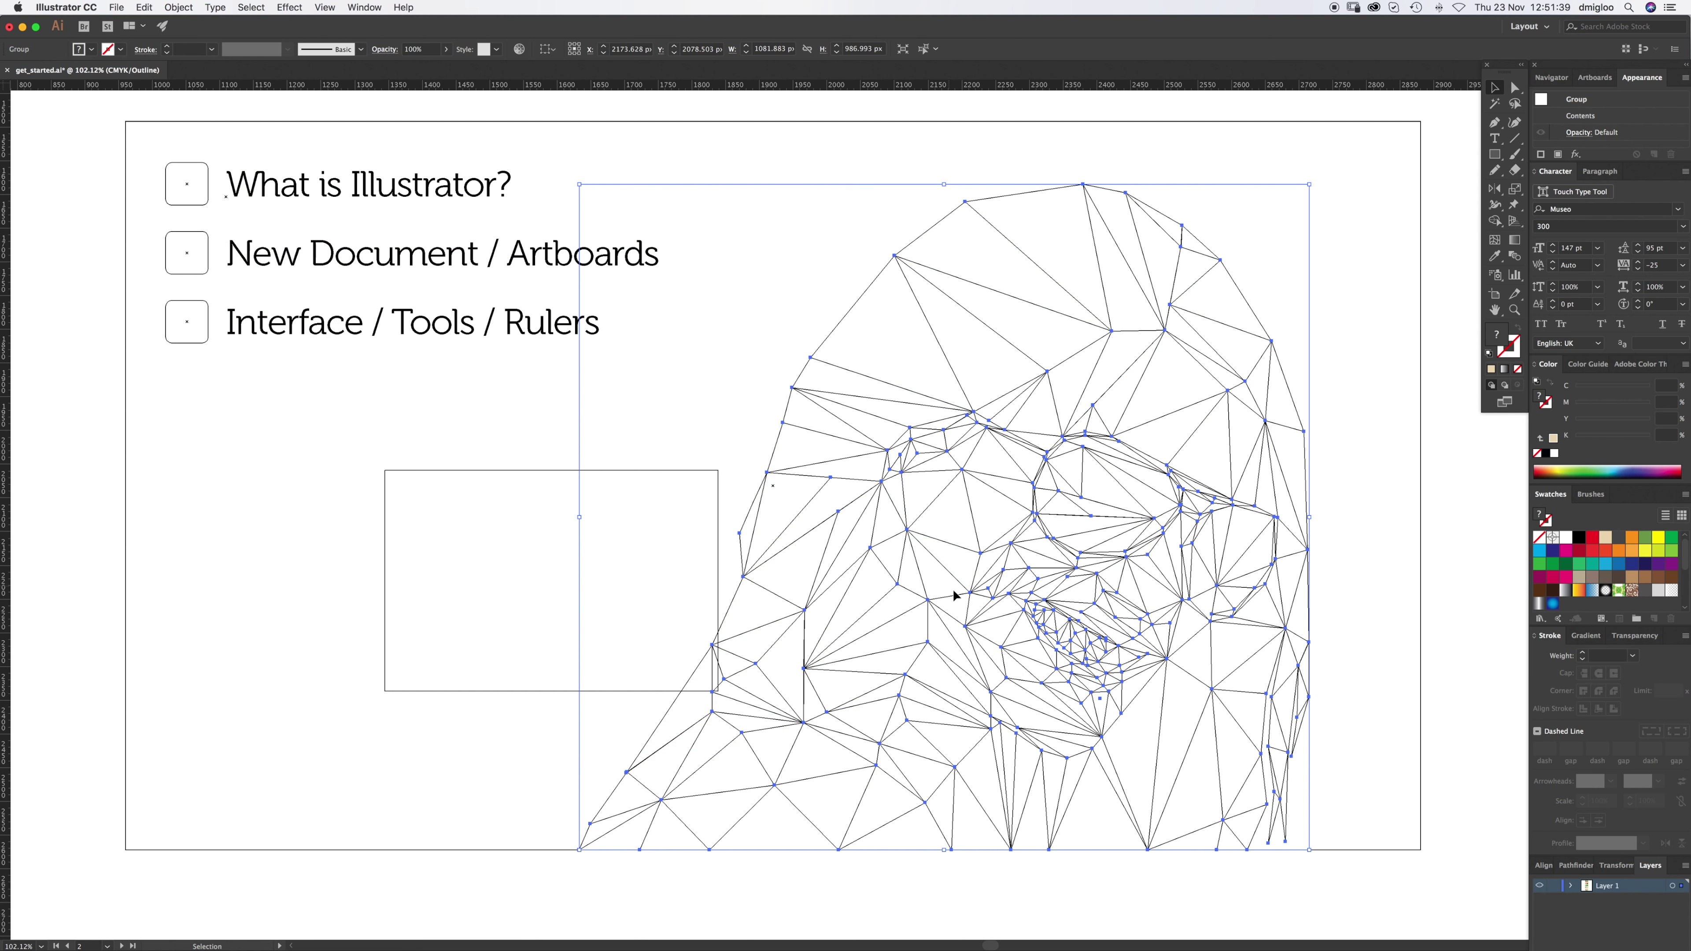
key(z)
drag(1172, 562, 938, 590)
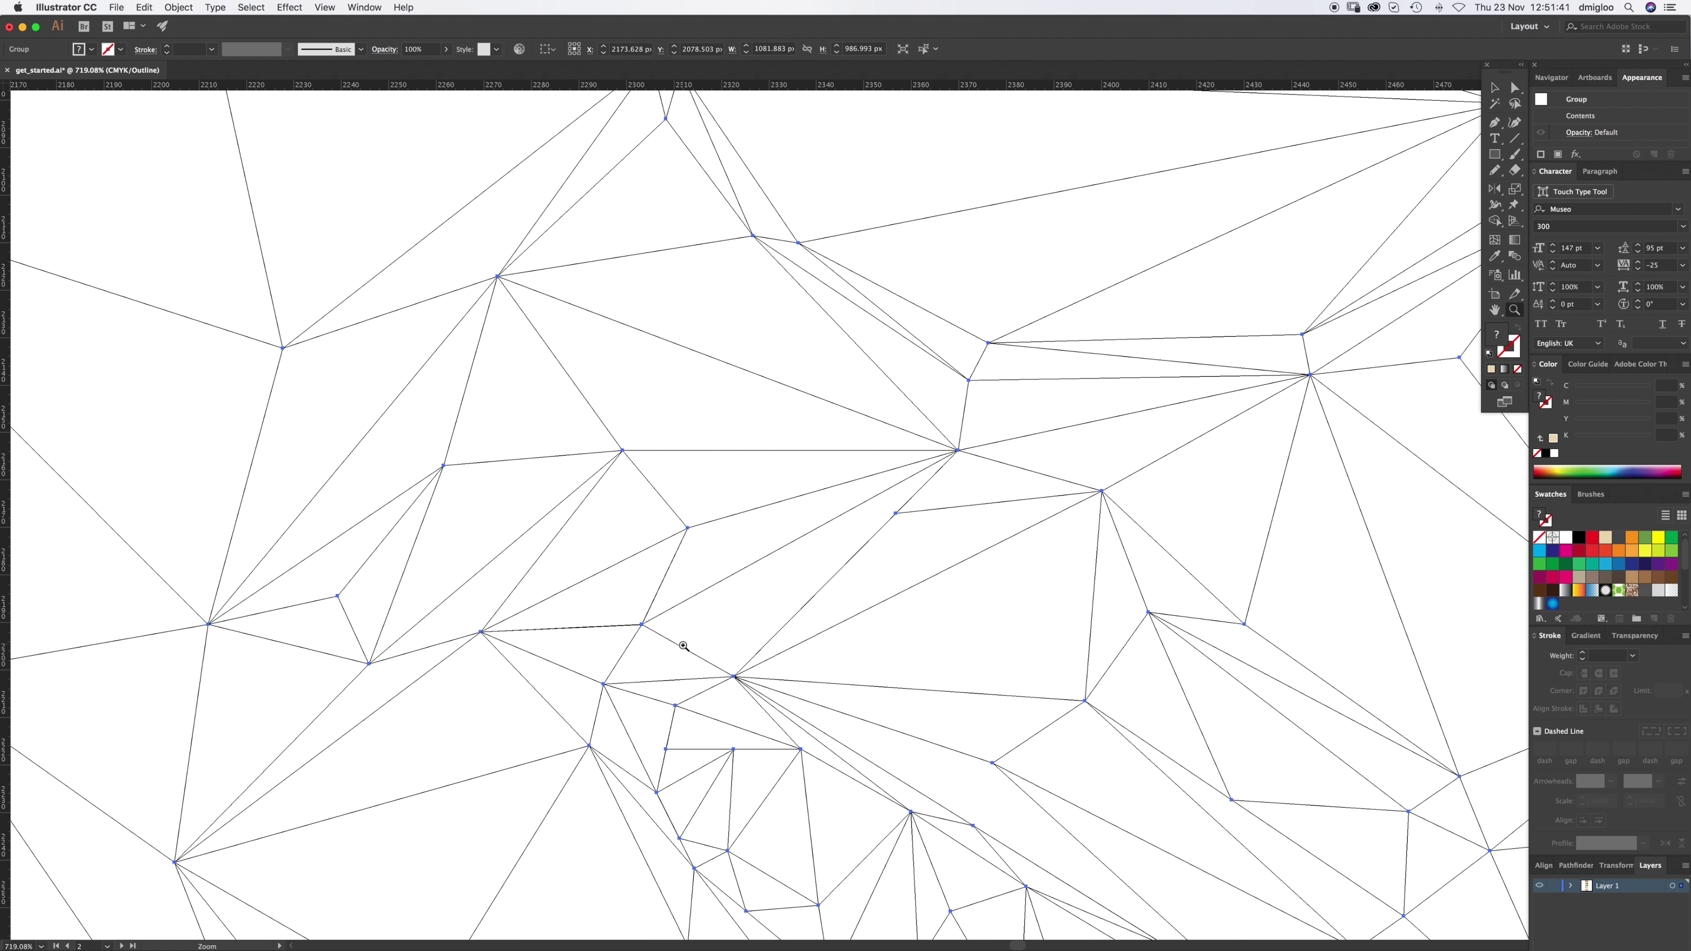
drag(696, 643, 798, 650)
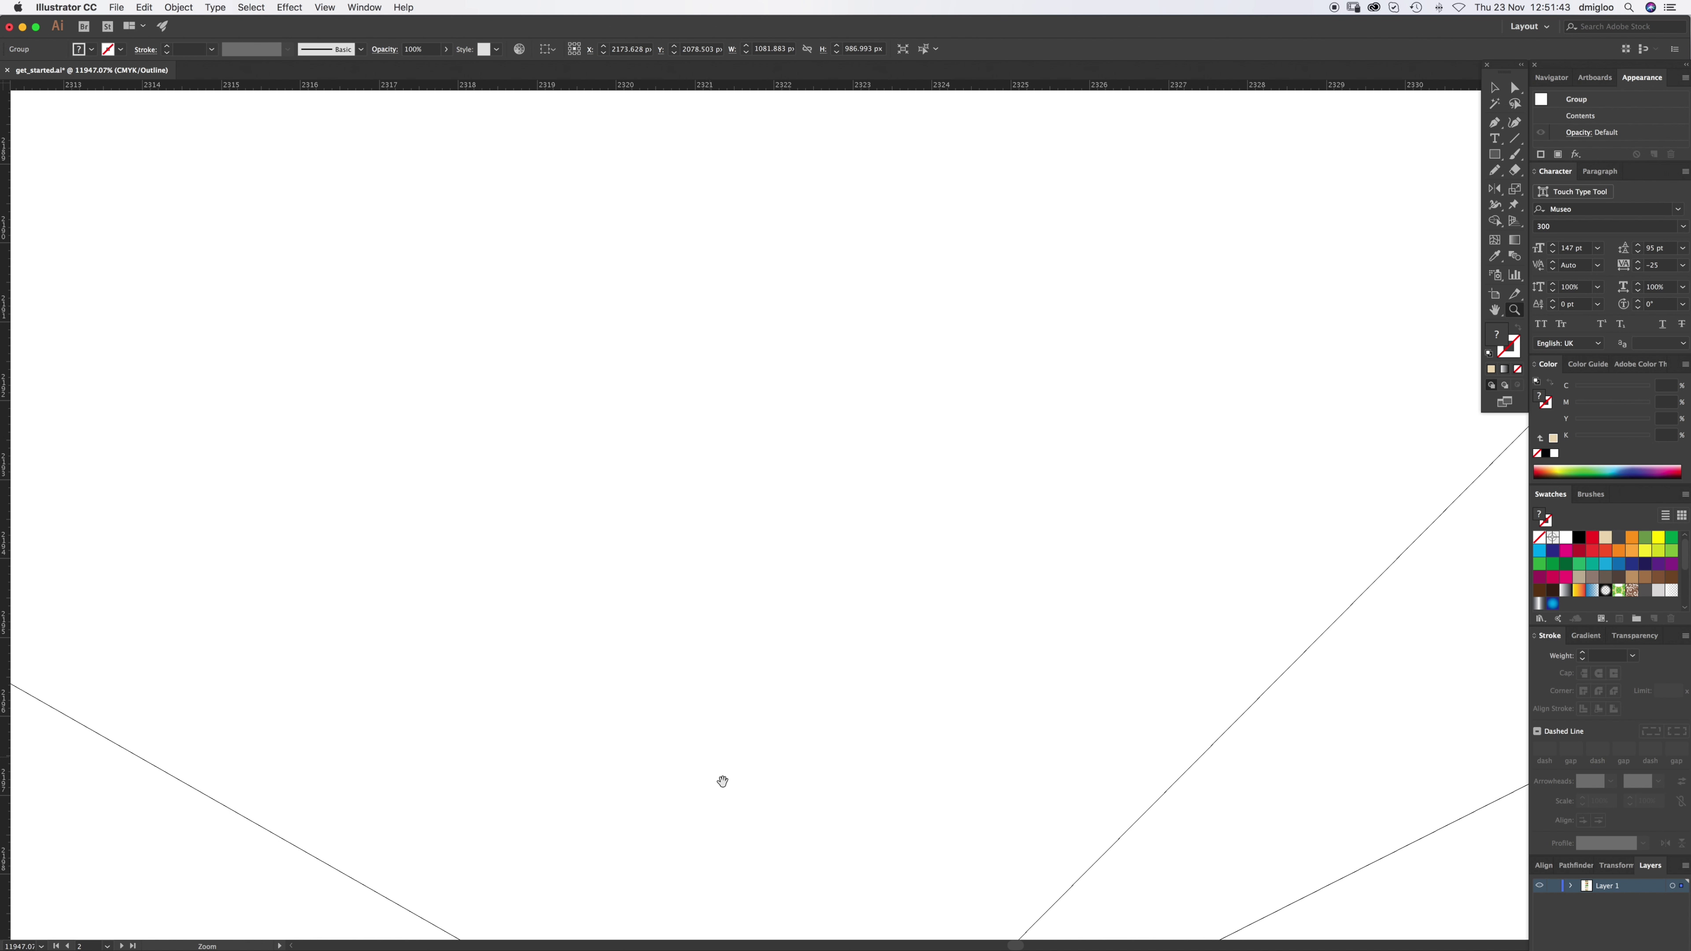
drag(721, 770, 721, 246)
key(v)
key(super+y)
Step: Zoom back out over the coloured triangles to show the whole artboard at 100%
key(z)
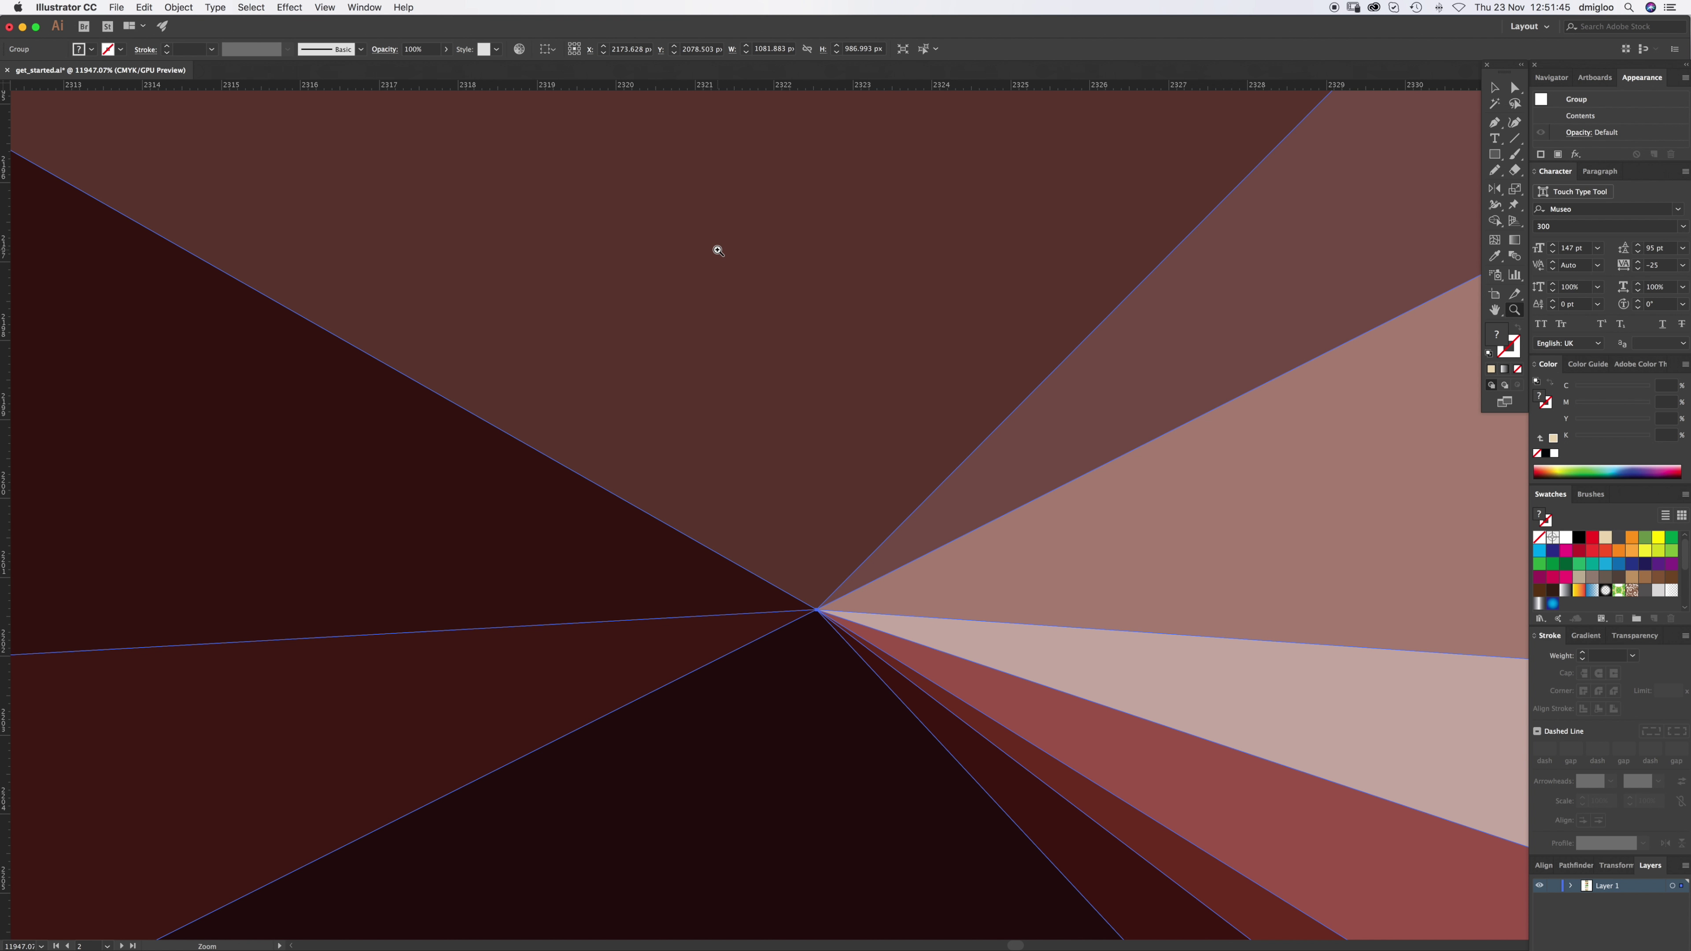
alt+click(871, 612)
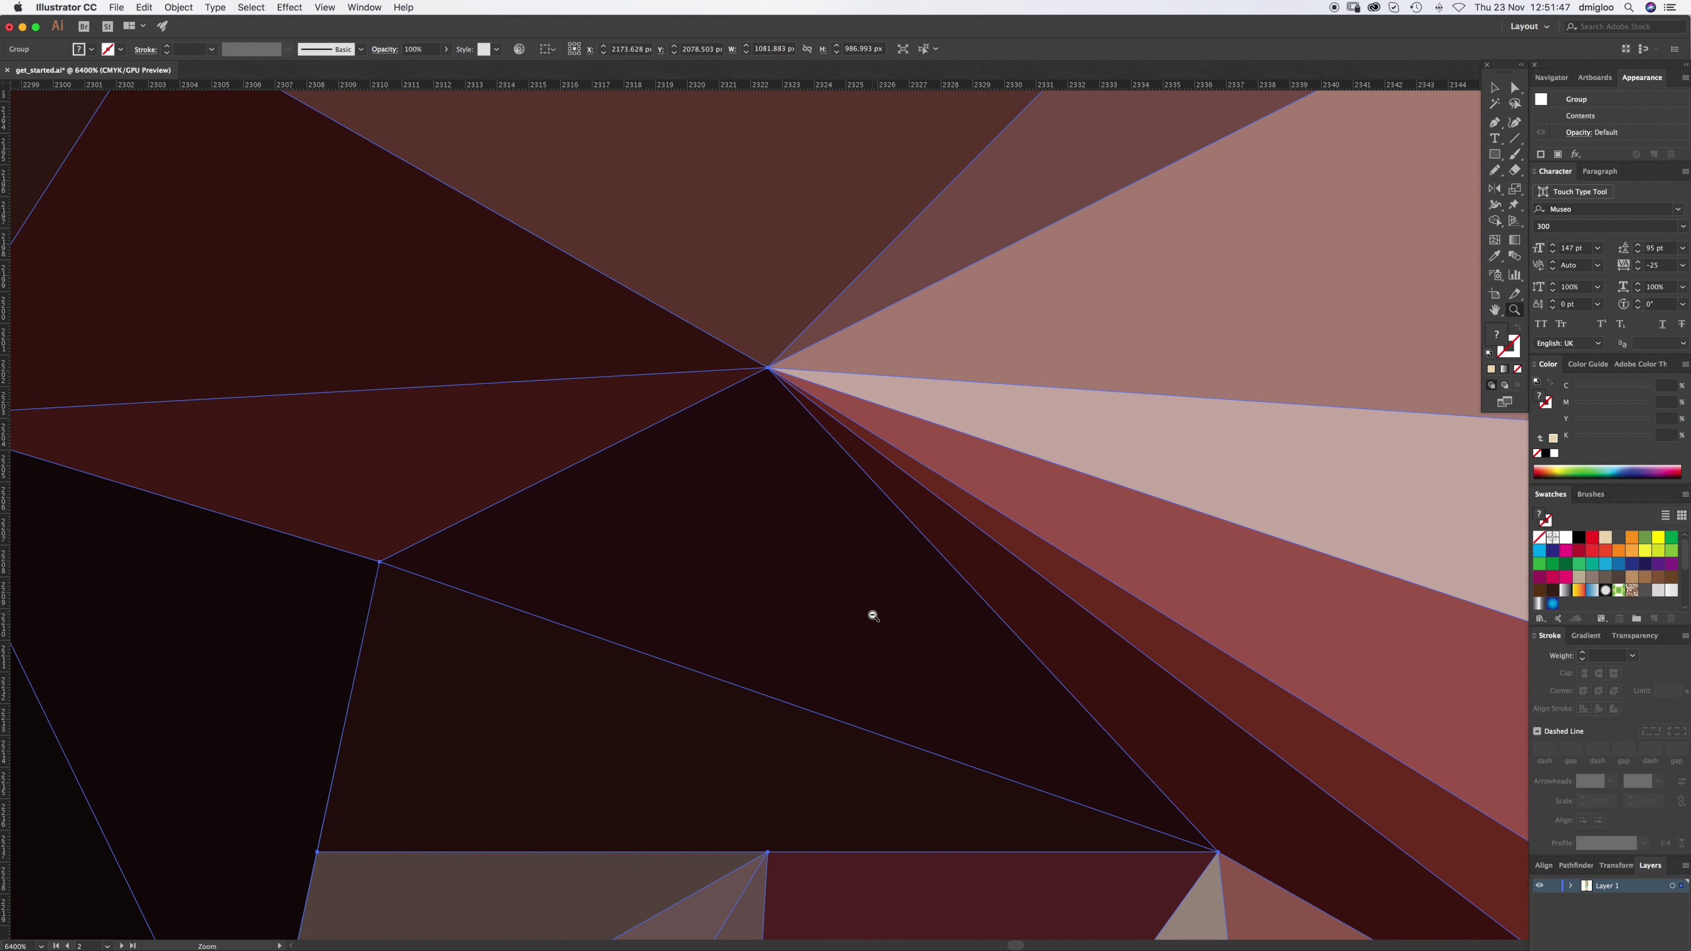
alt+click(765, 489)
alt+click(903, 565)
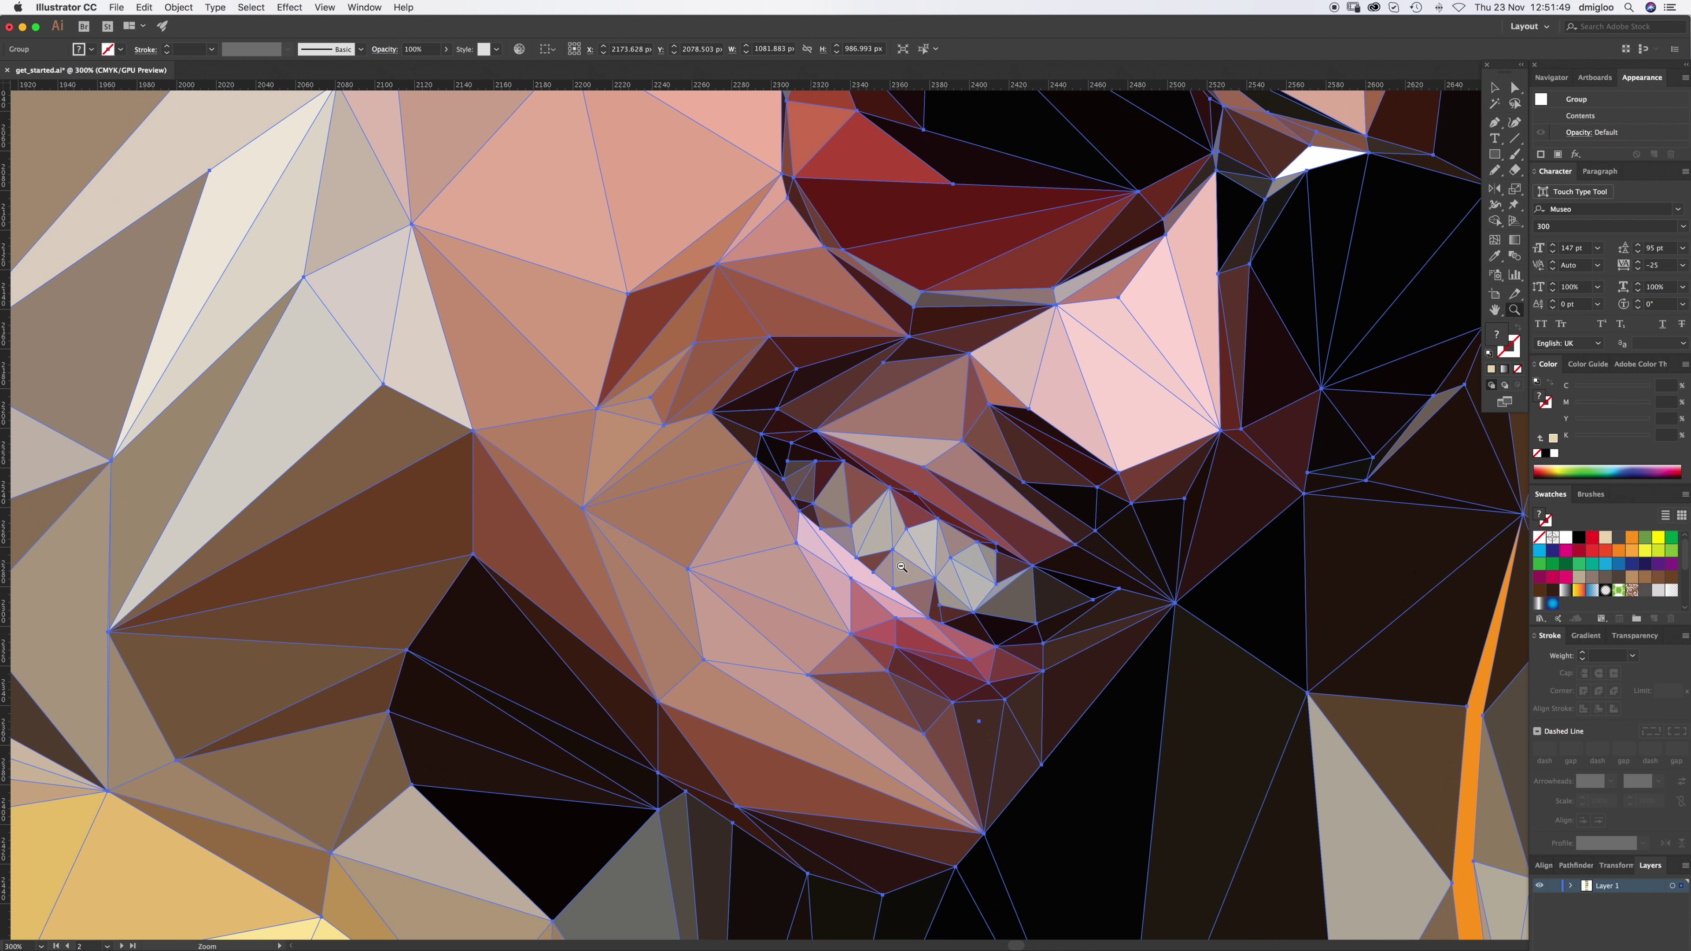
alt+click(904, 564)
alt+click(696, 505)
key(v)
click(764, 763)
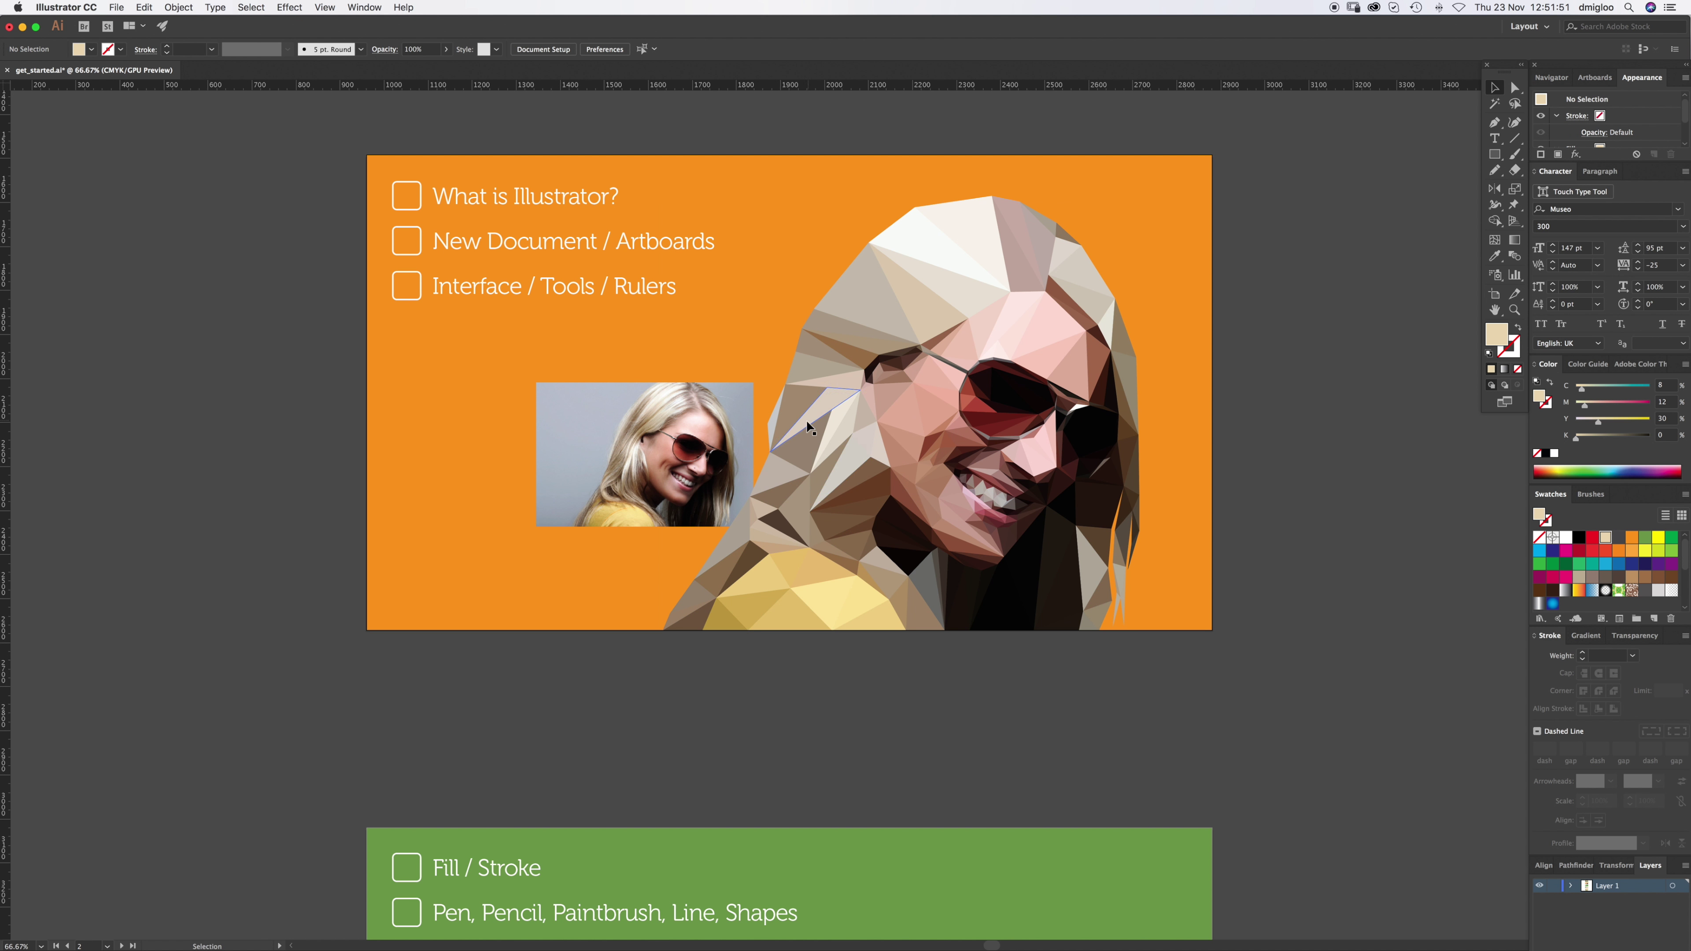
key(z)
click(746, 262)
scroll(853, 550, right, 1)
key(v)
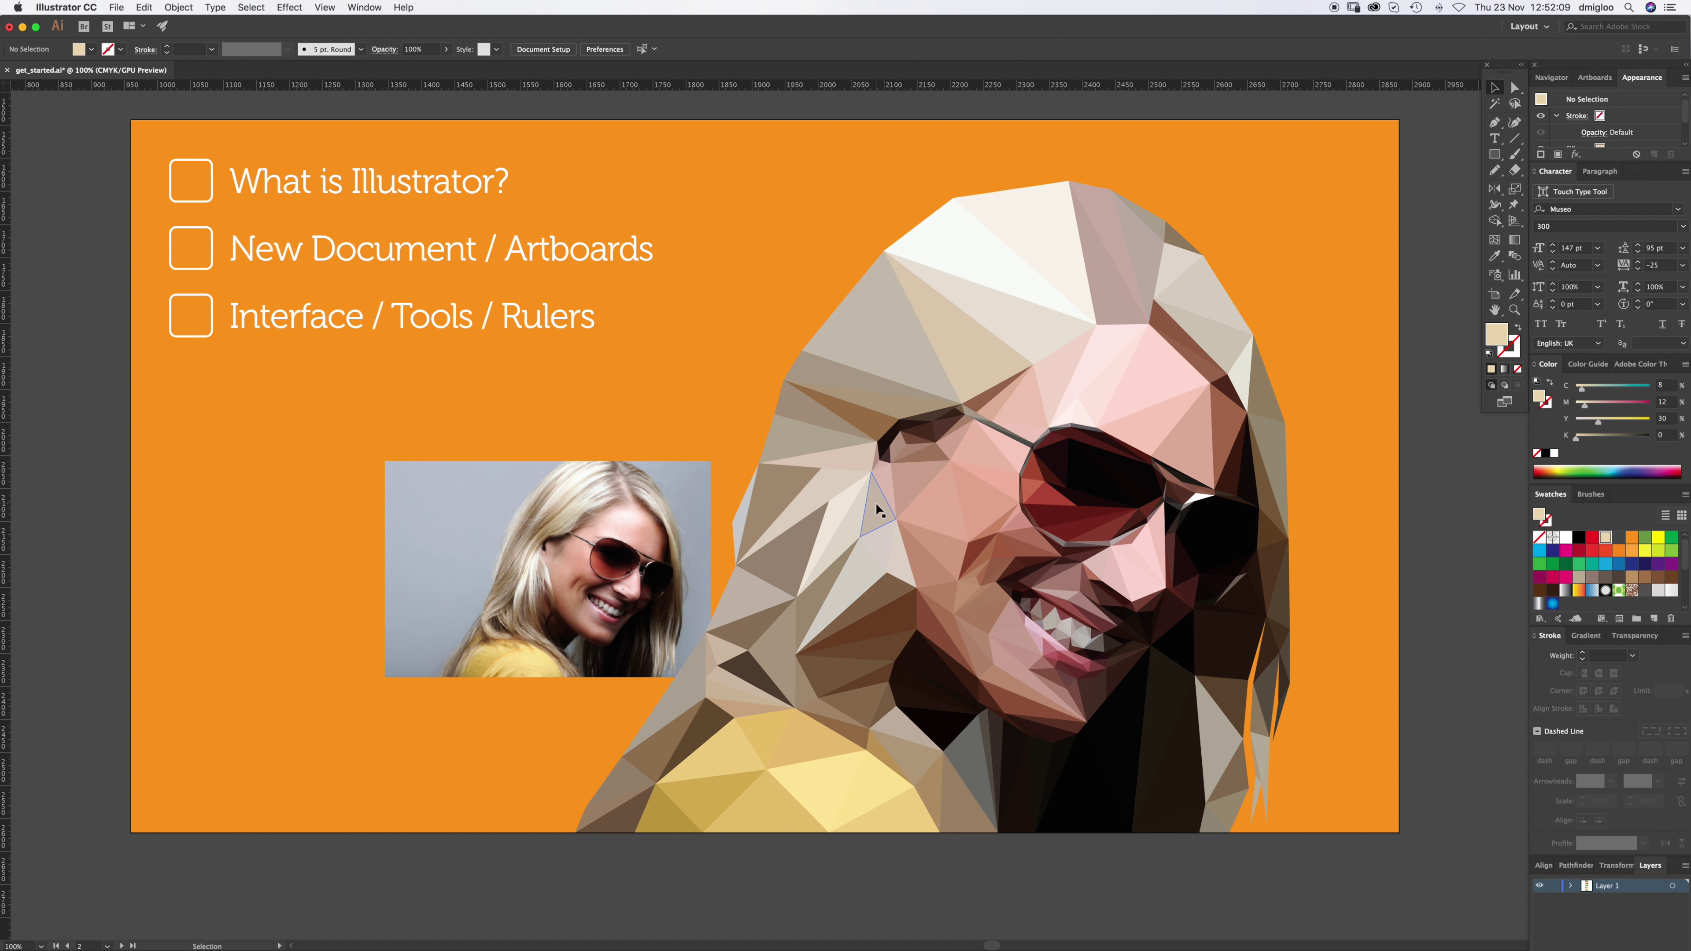
click(116, 8)
click(126, 24)
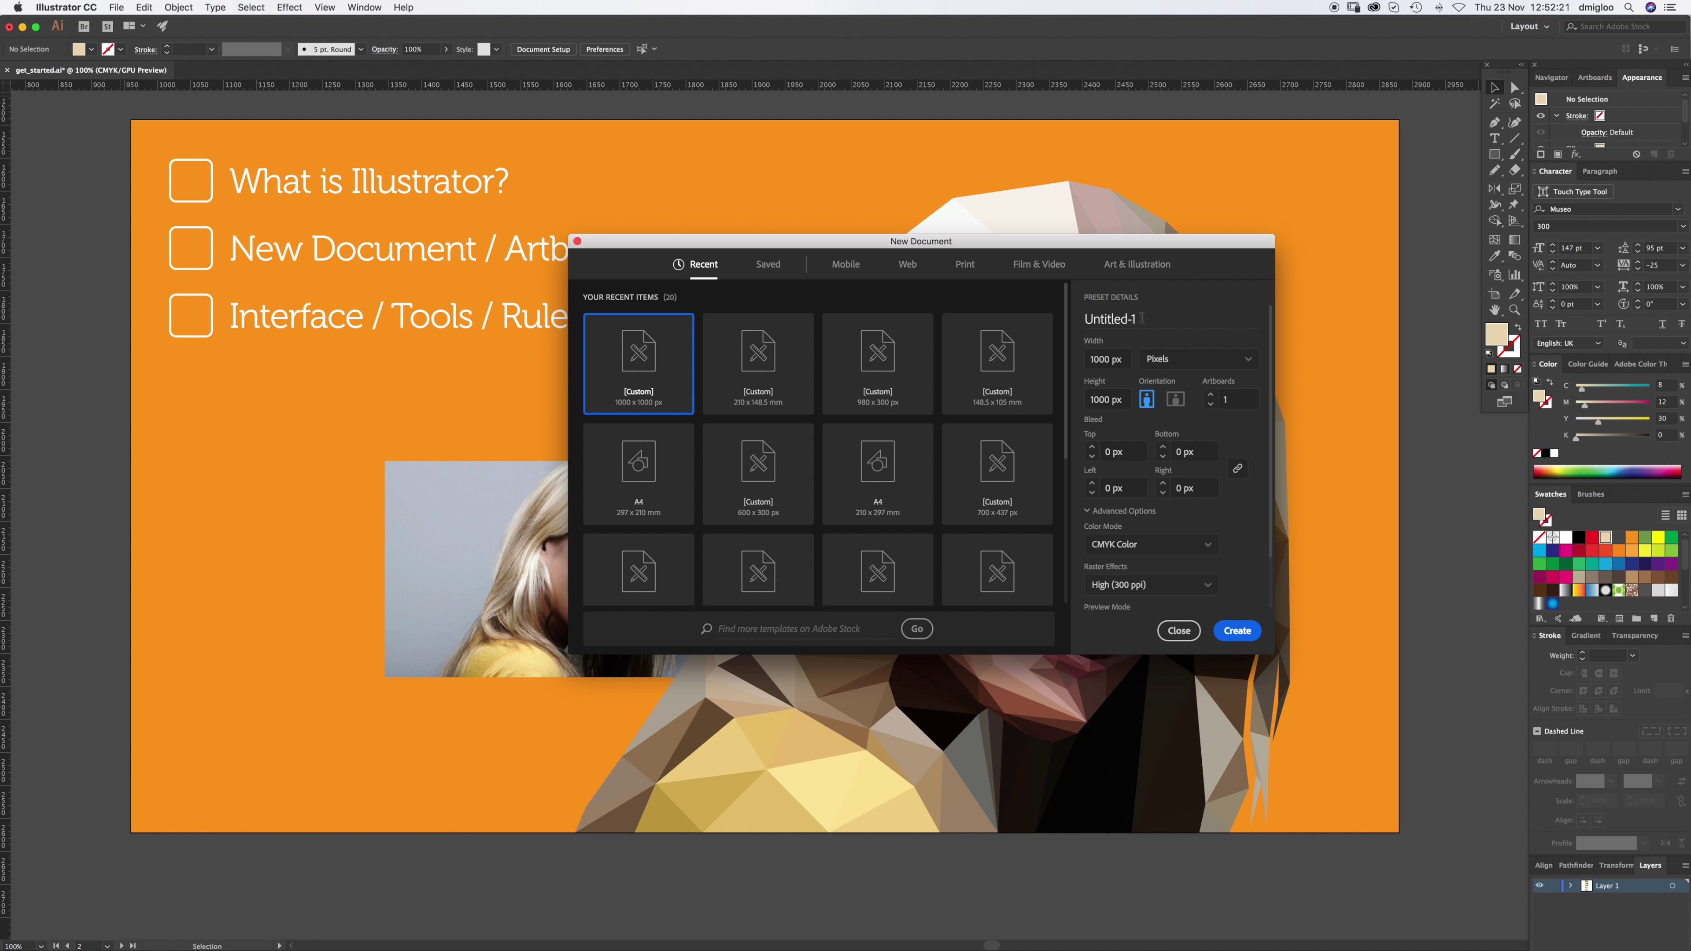
double_click(1102, 320)
click(1182, 366)
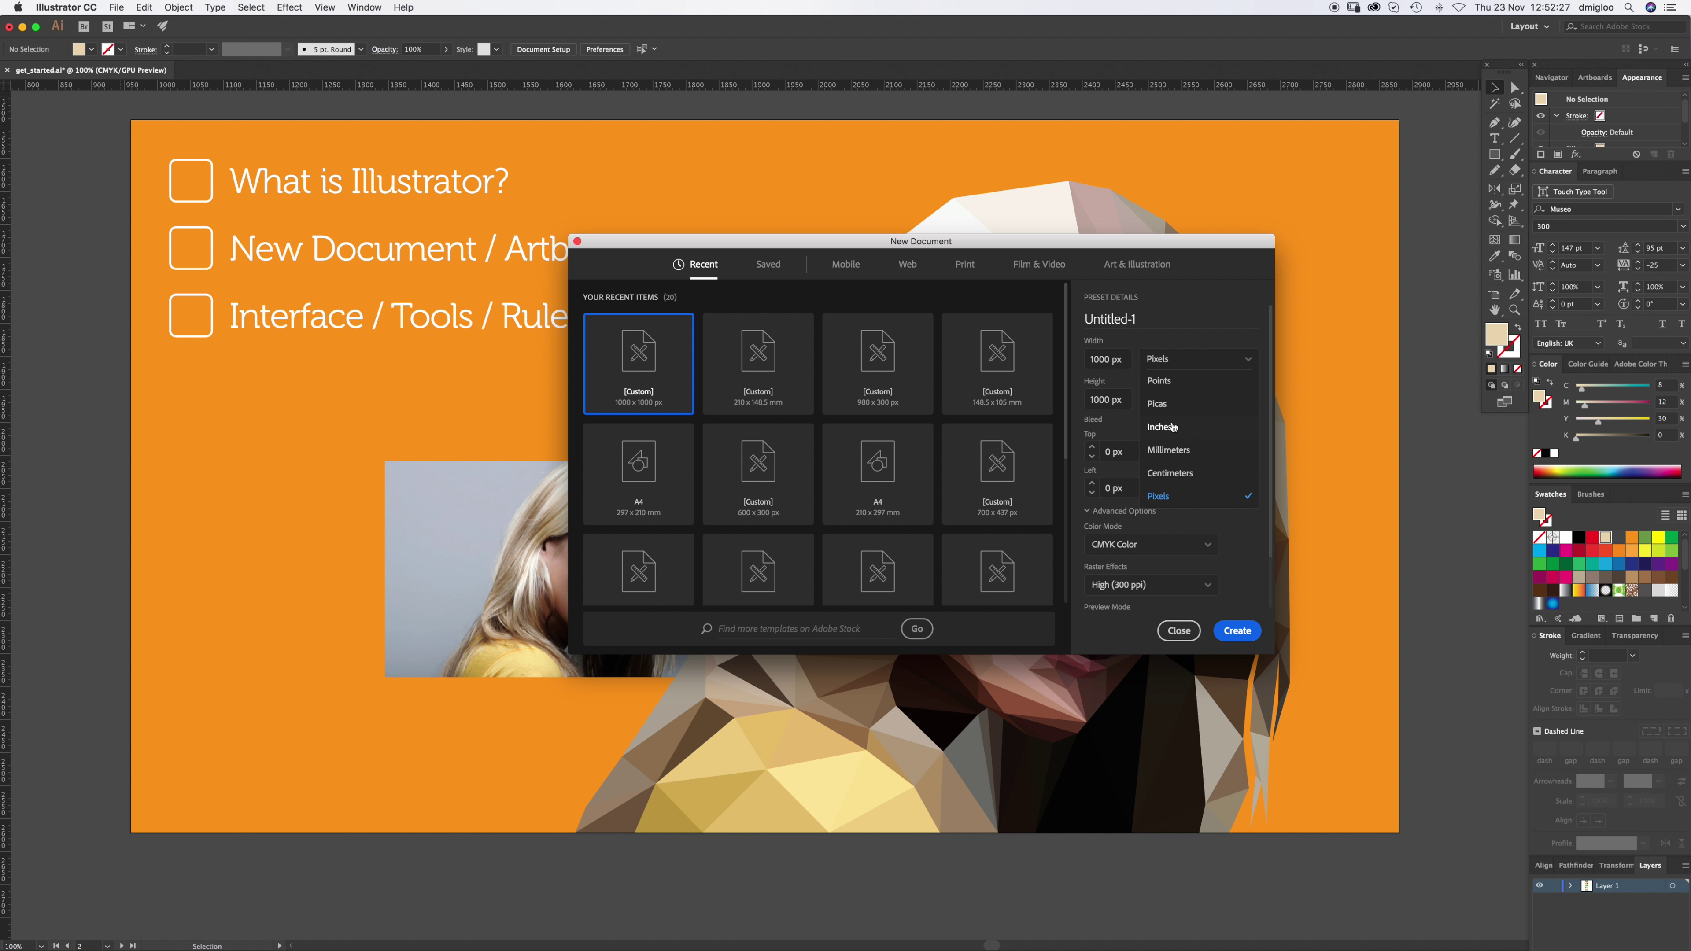
click(1135, 343)
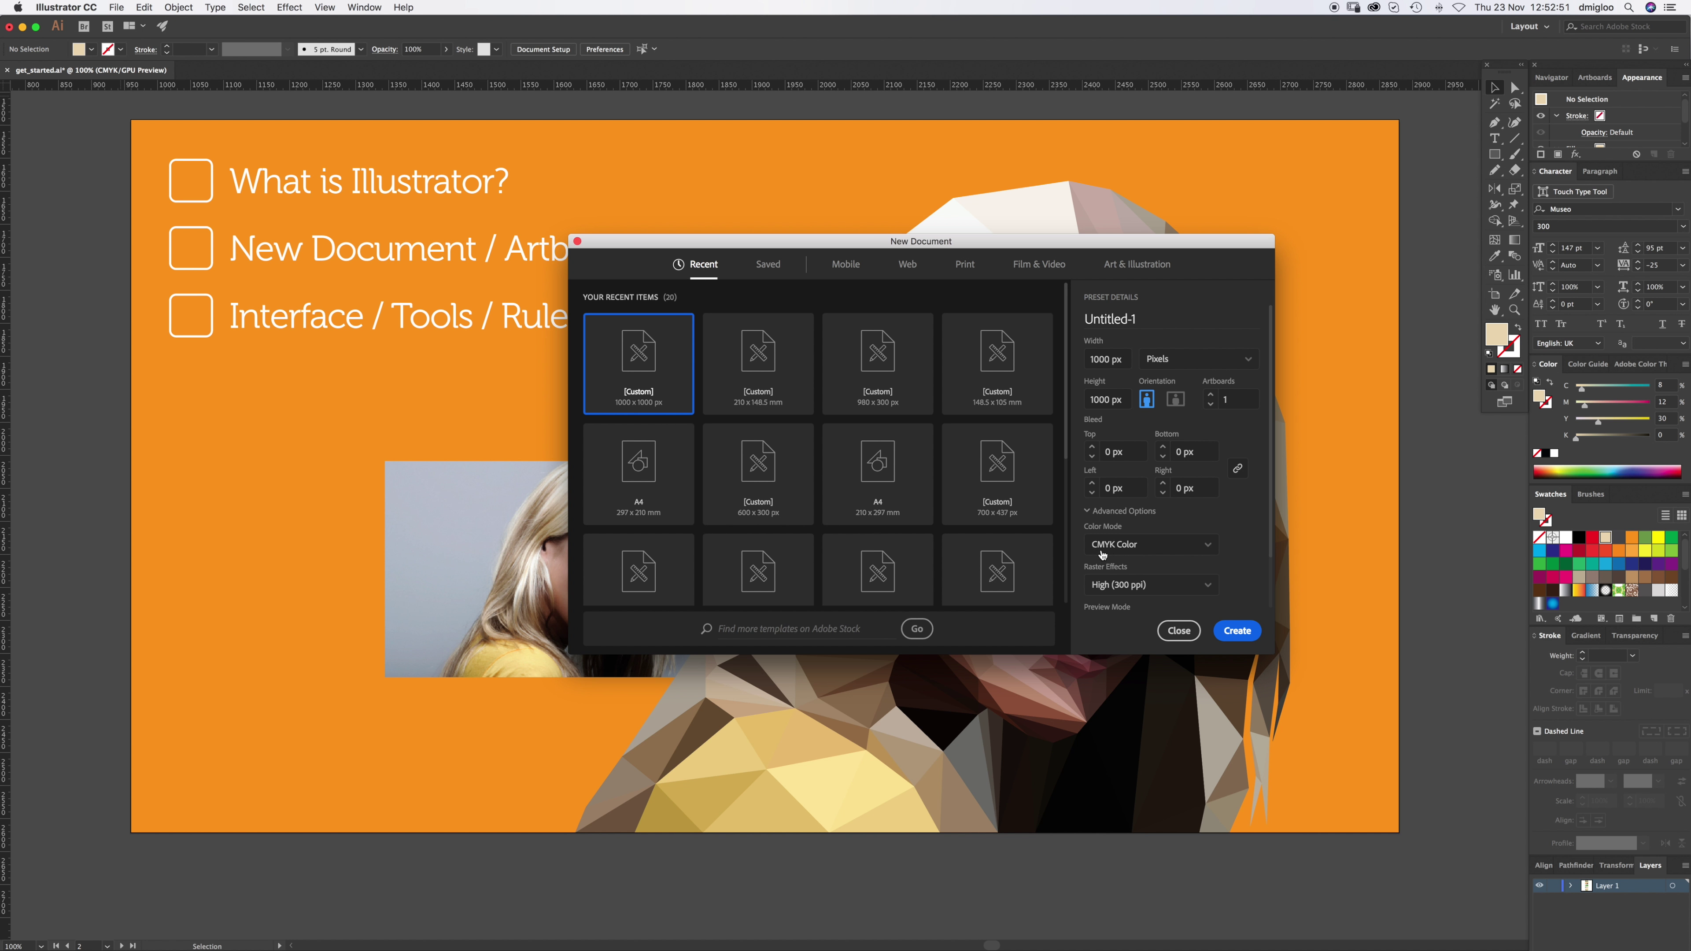
click(1144, 550)
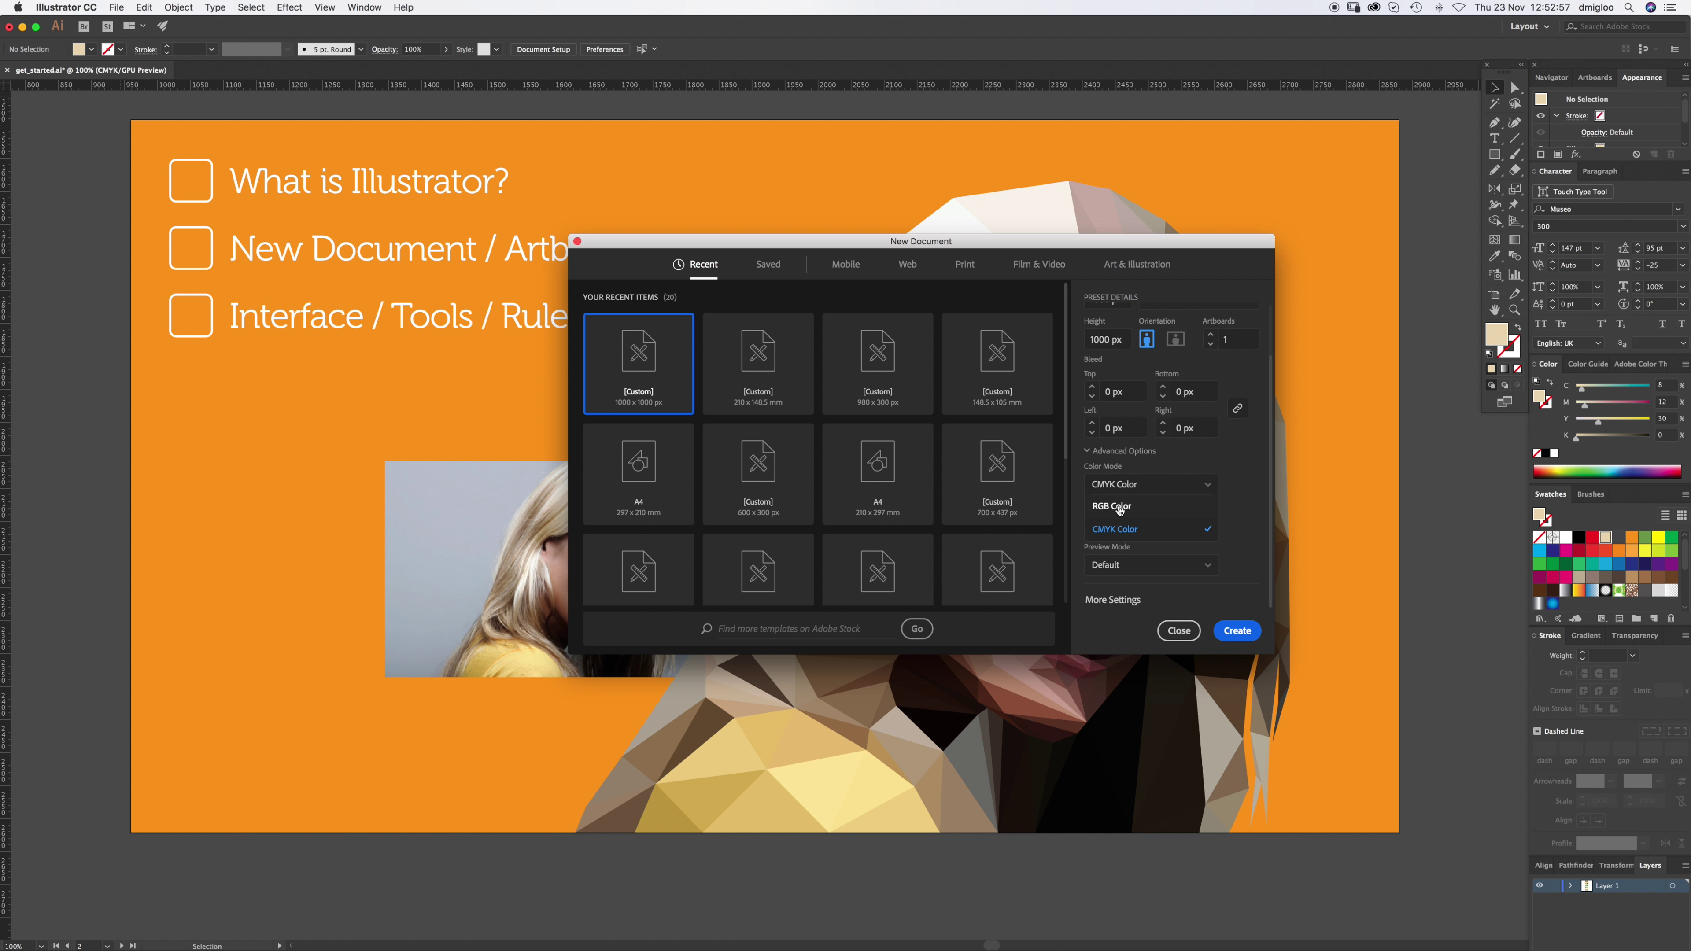
click(1262, 542)
click(1213, 530)
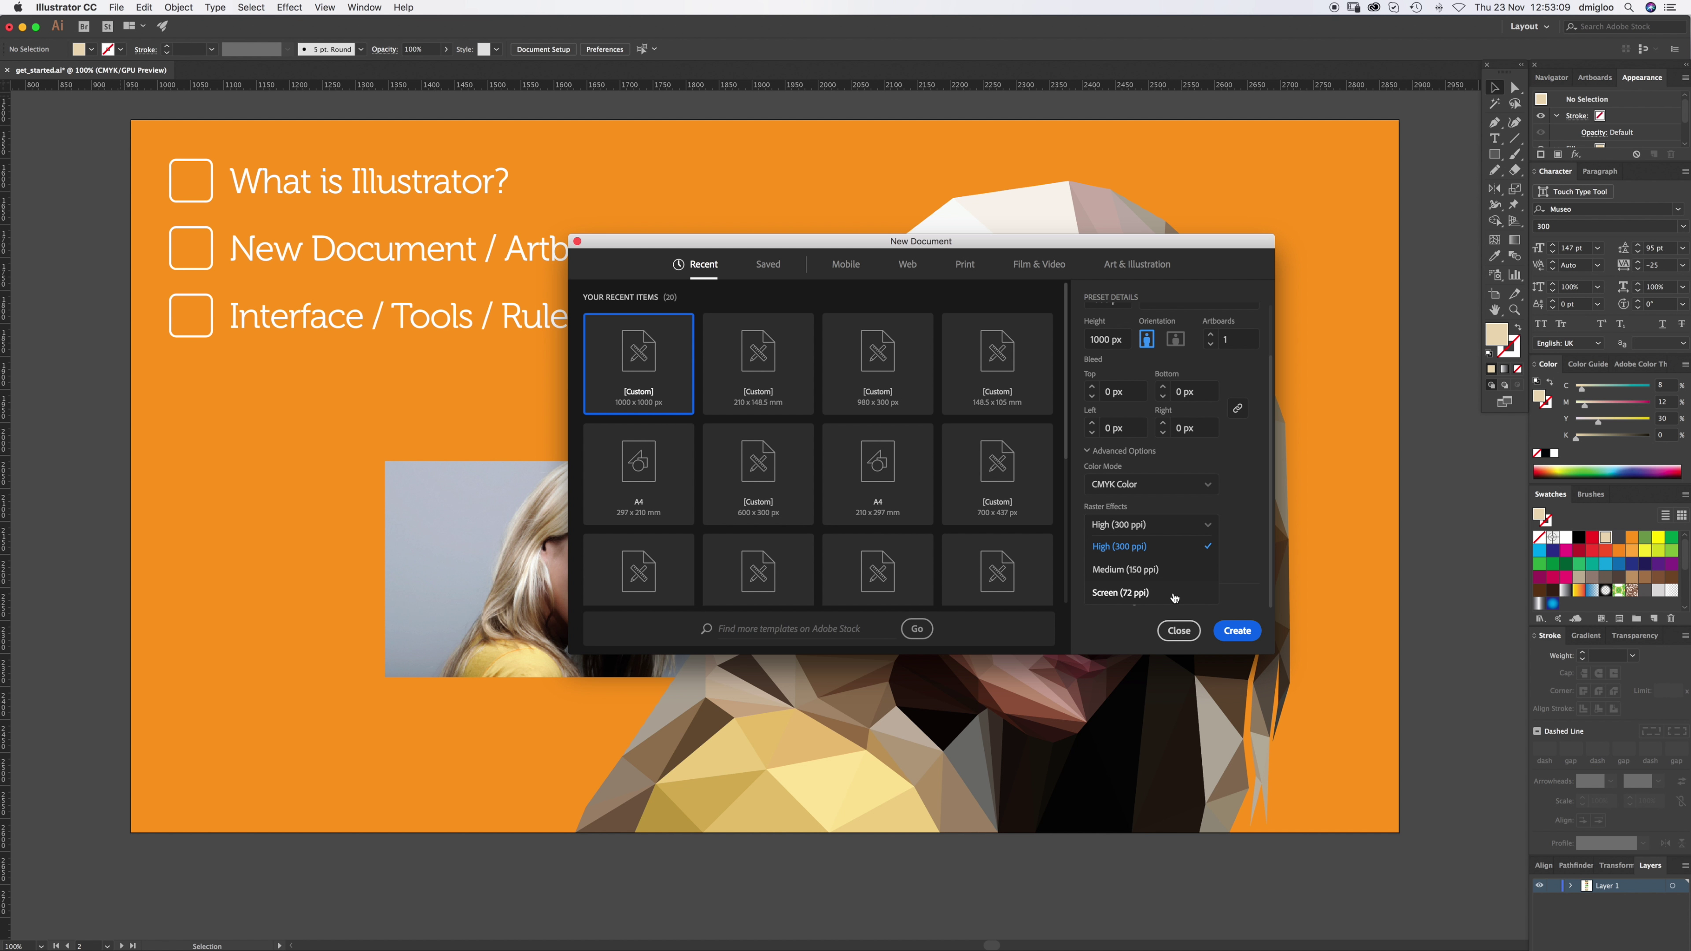
click(1223, 595)
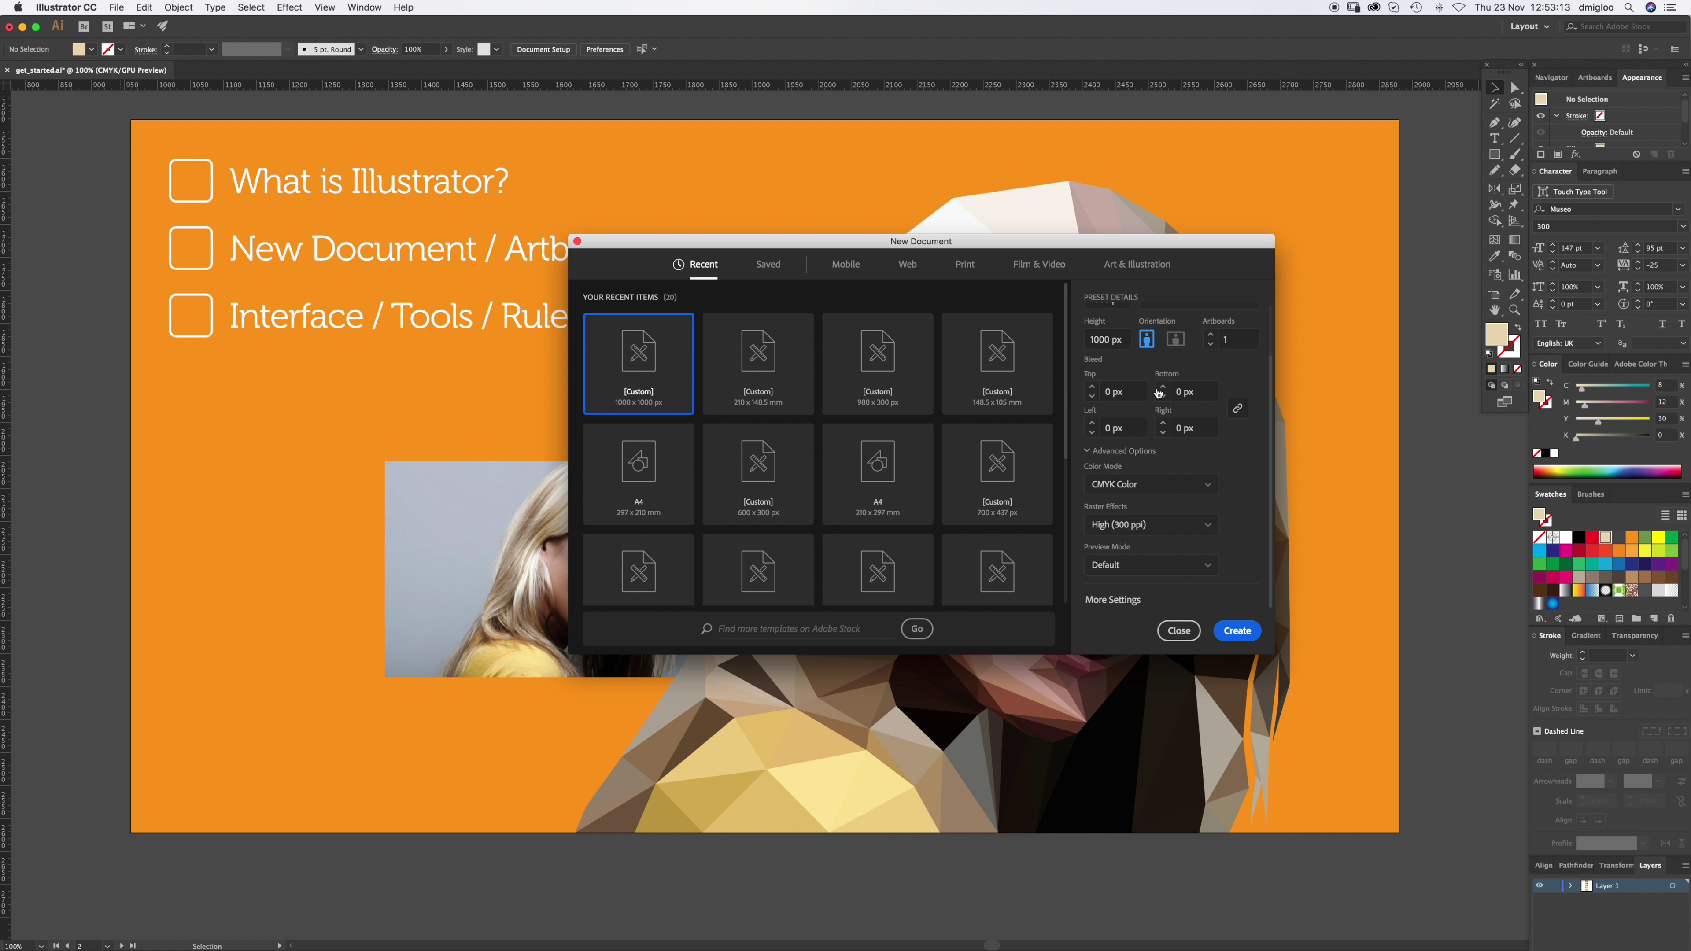
click(1179, 632)
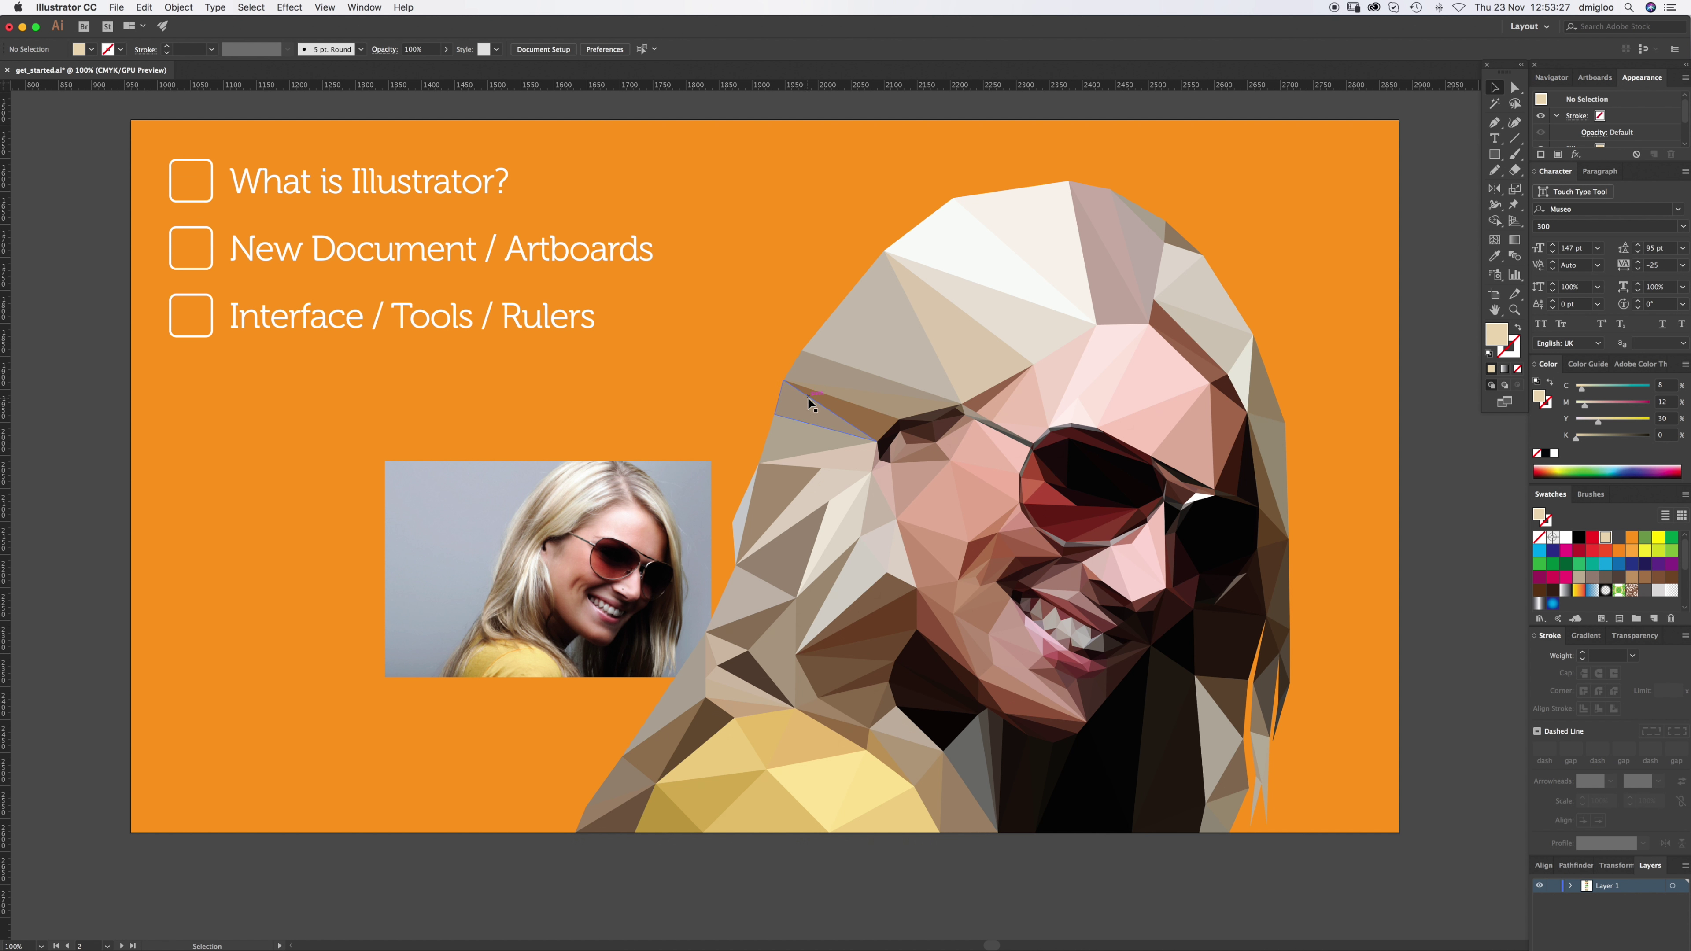
scroll(809, 402, up, 8)
click(900, 178)
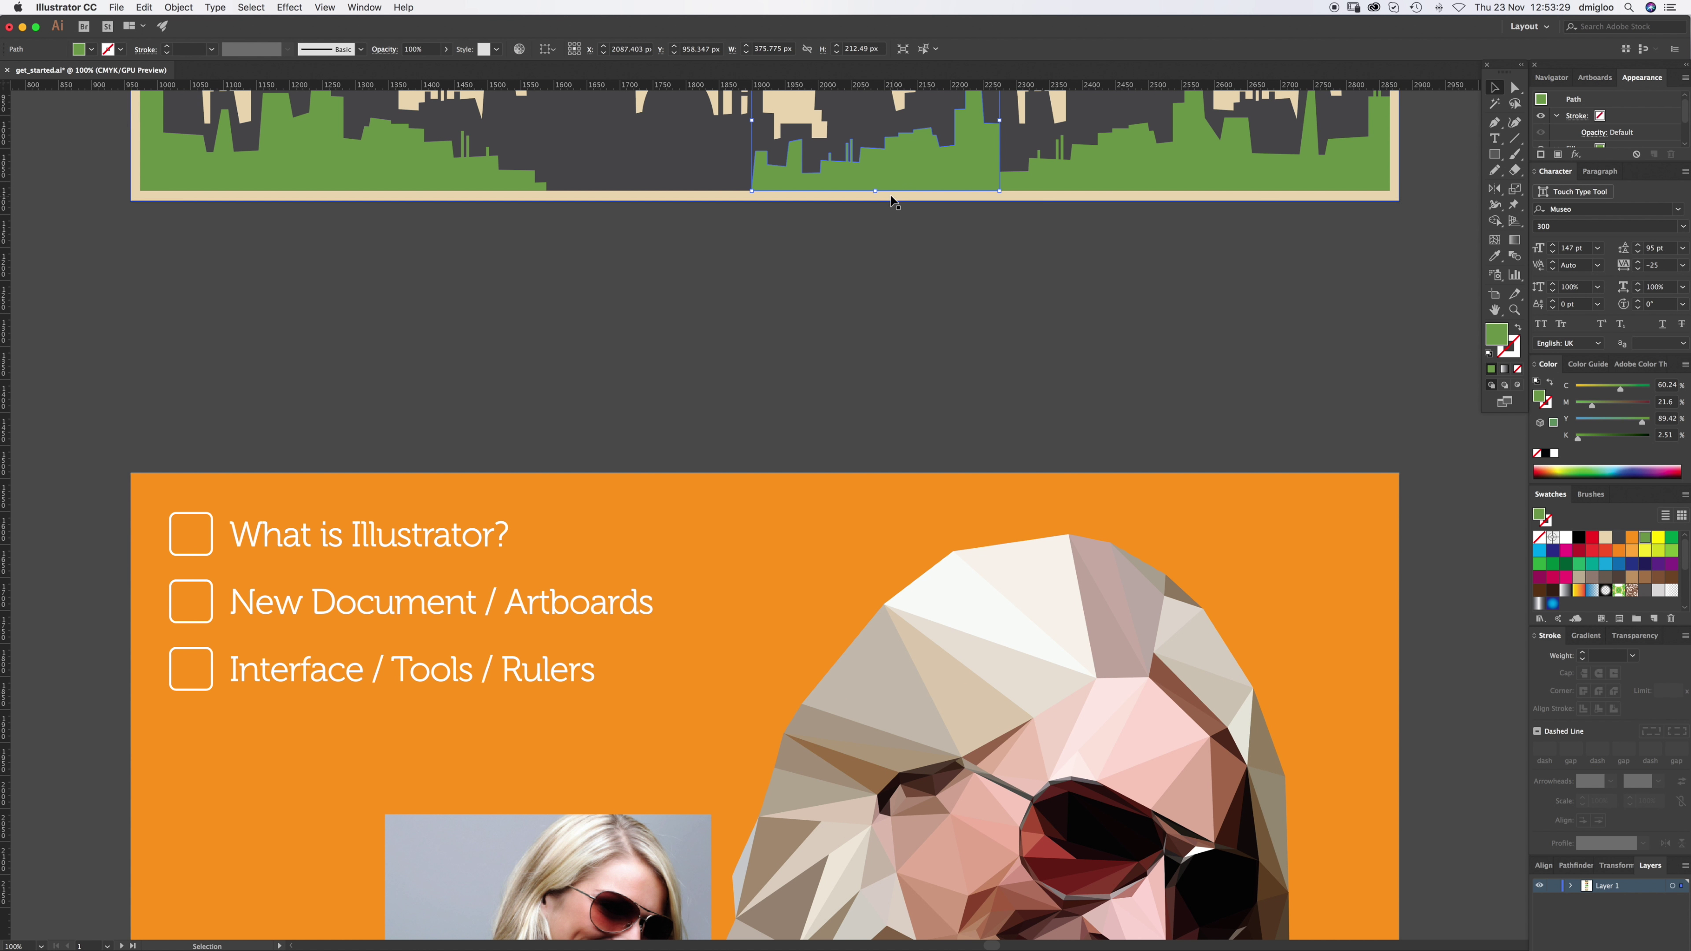
click(140, 208)
click(153, 503)
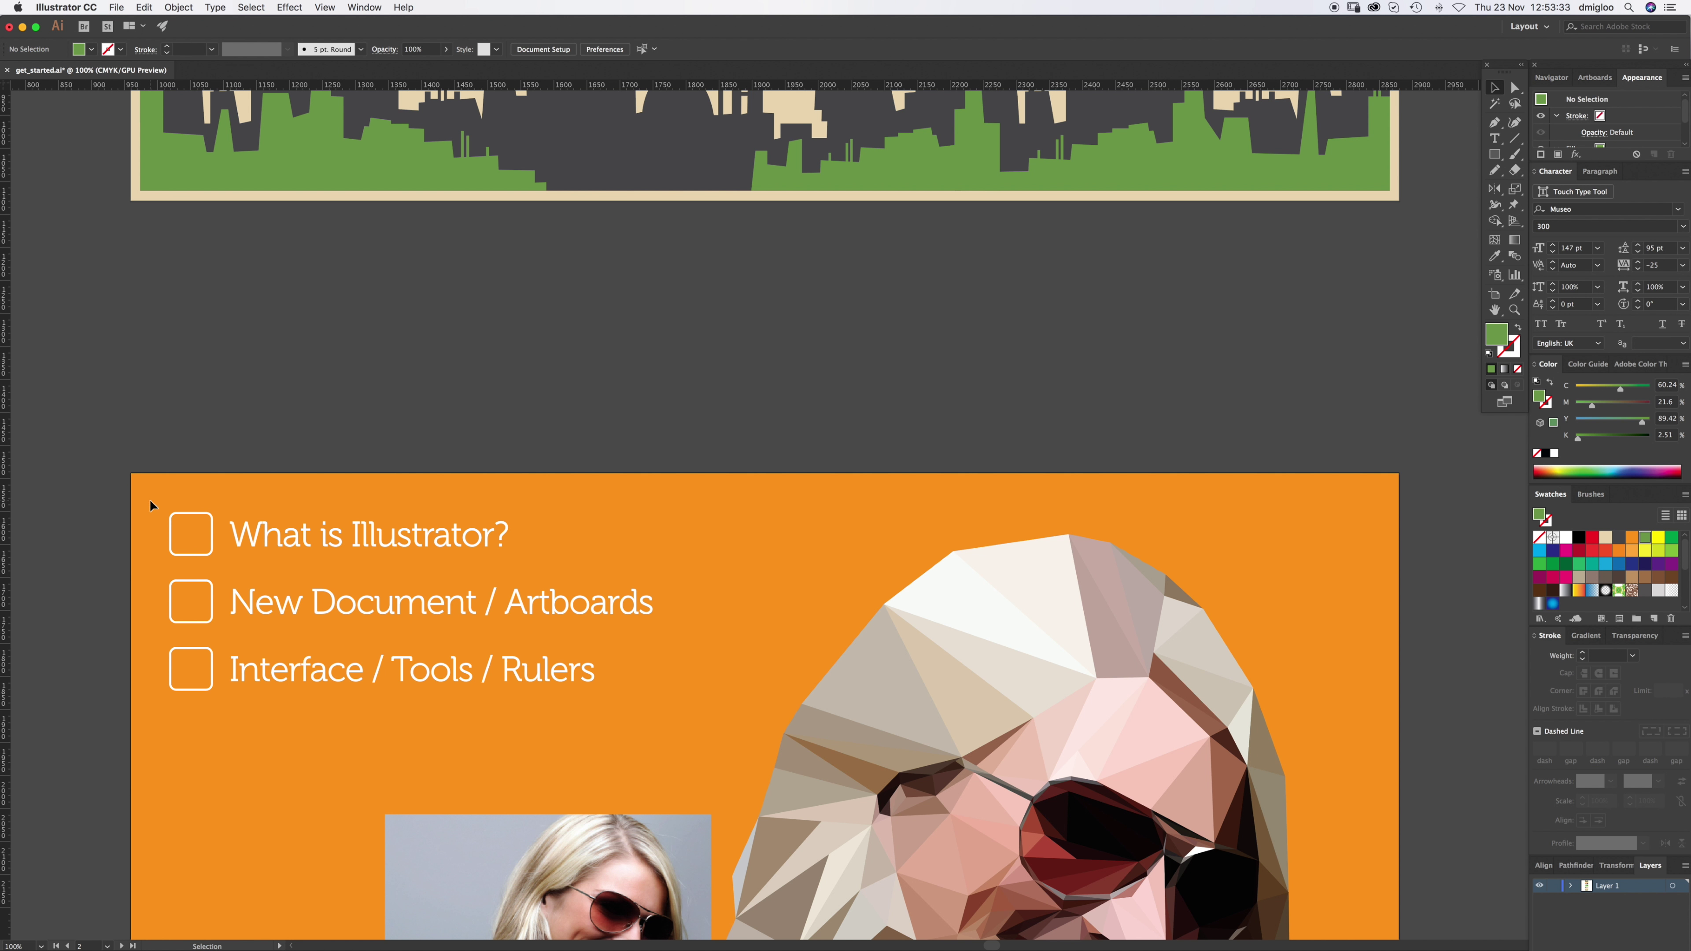
scroll(376, 479, down, 5)
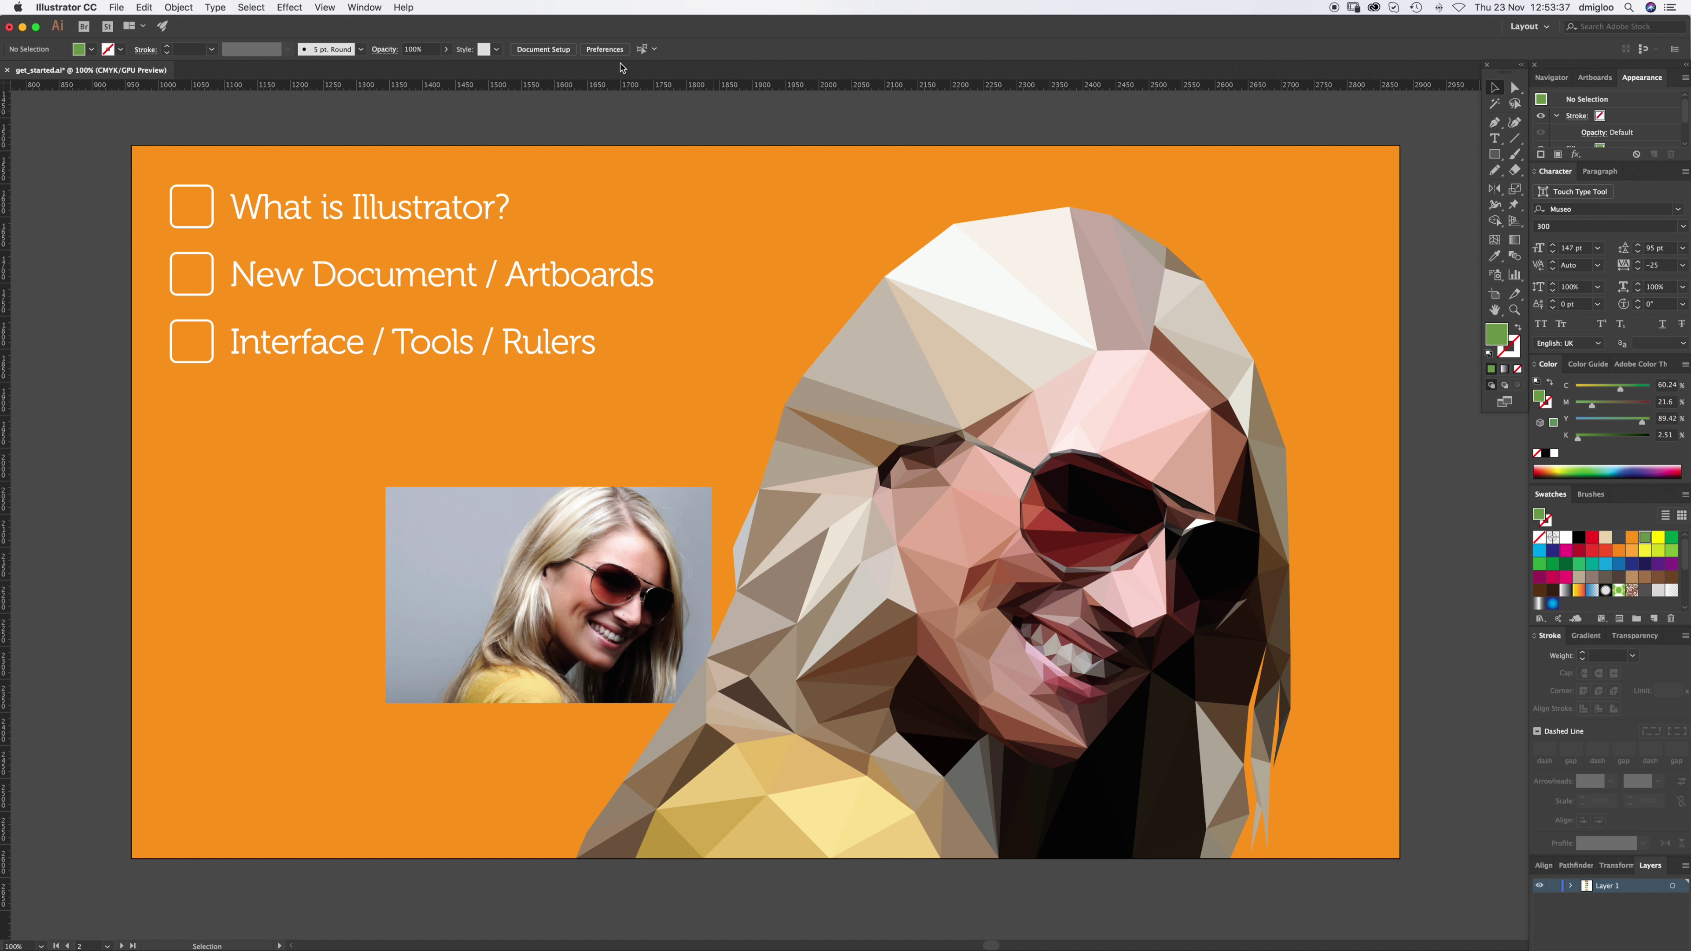
key(super+r)
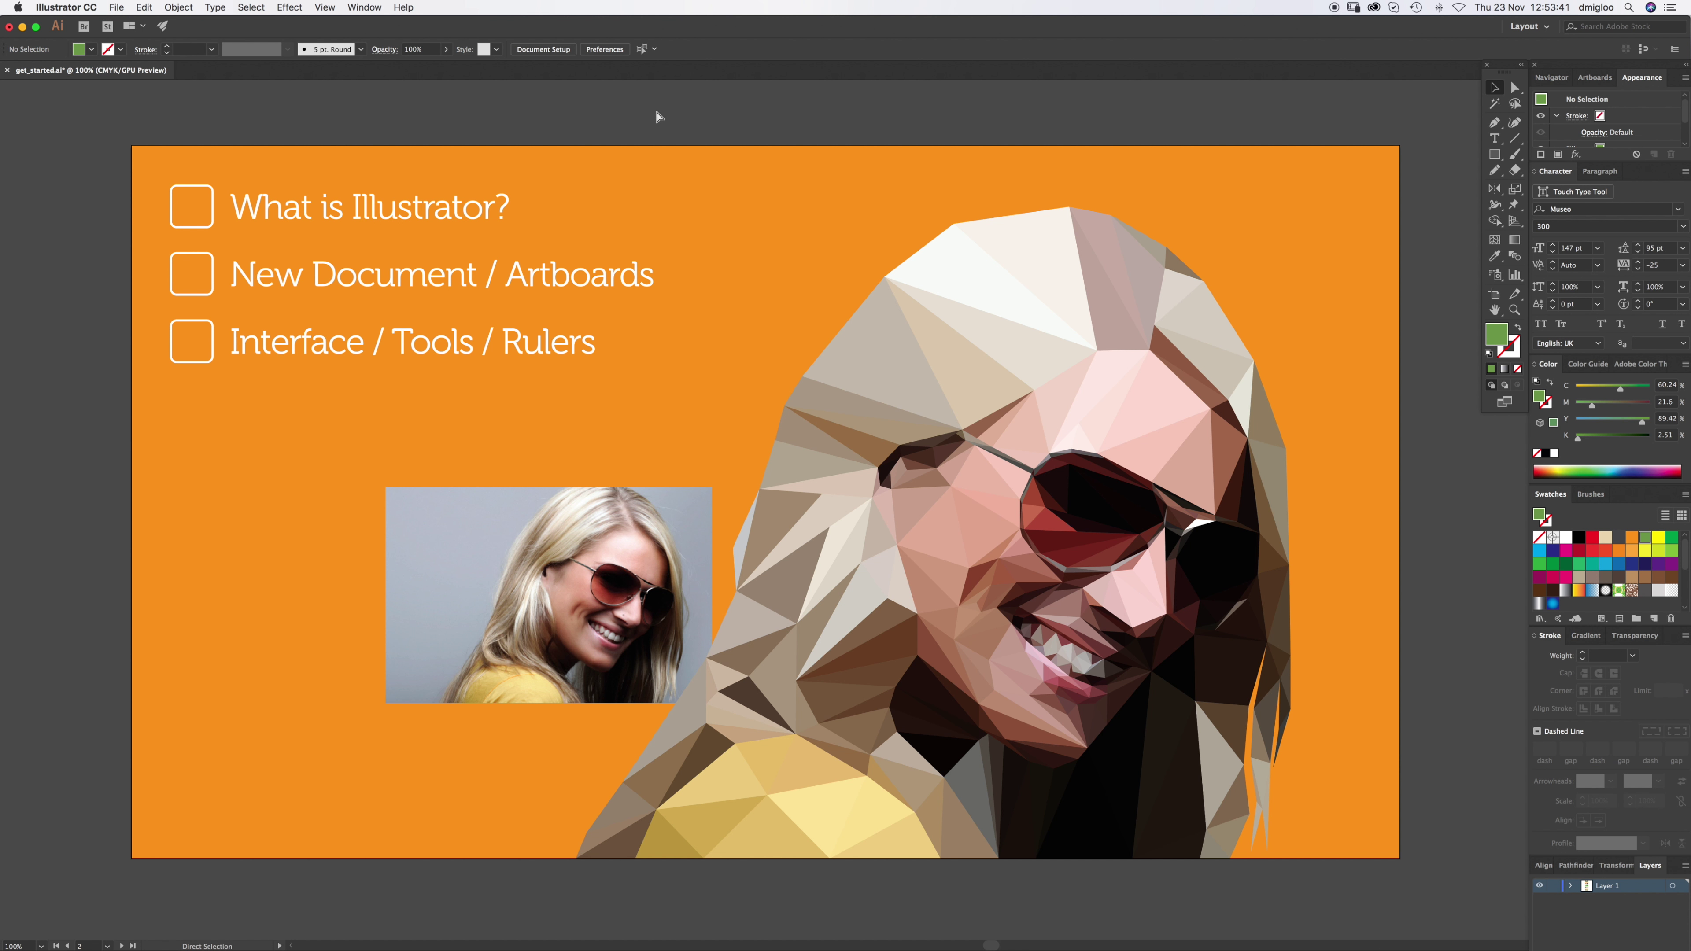
key(super+r)
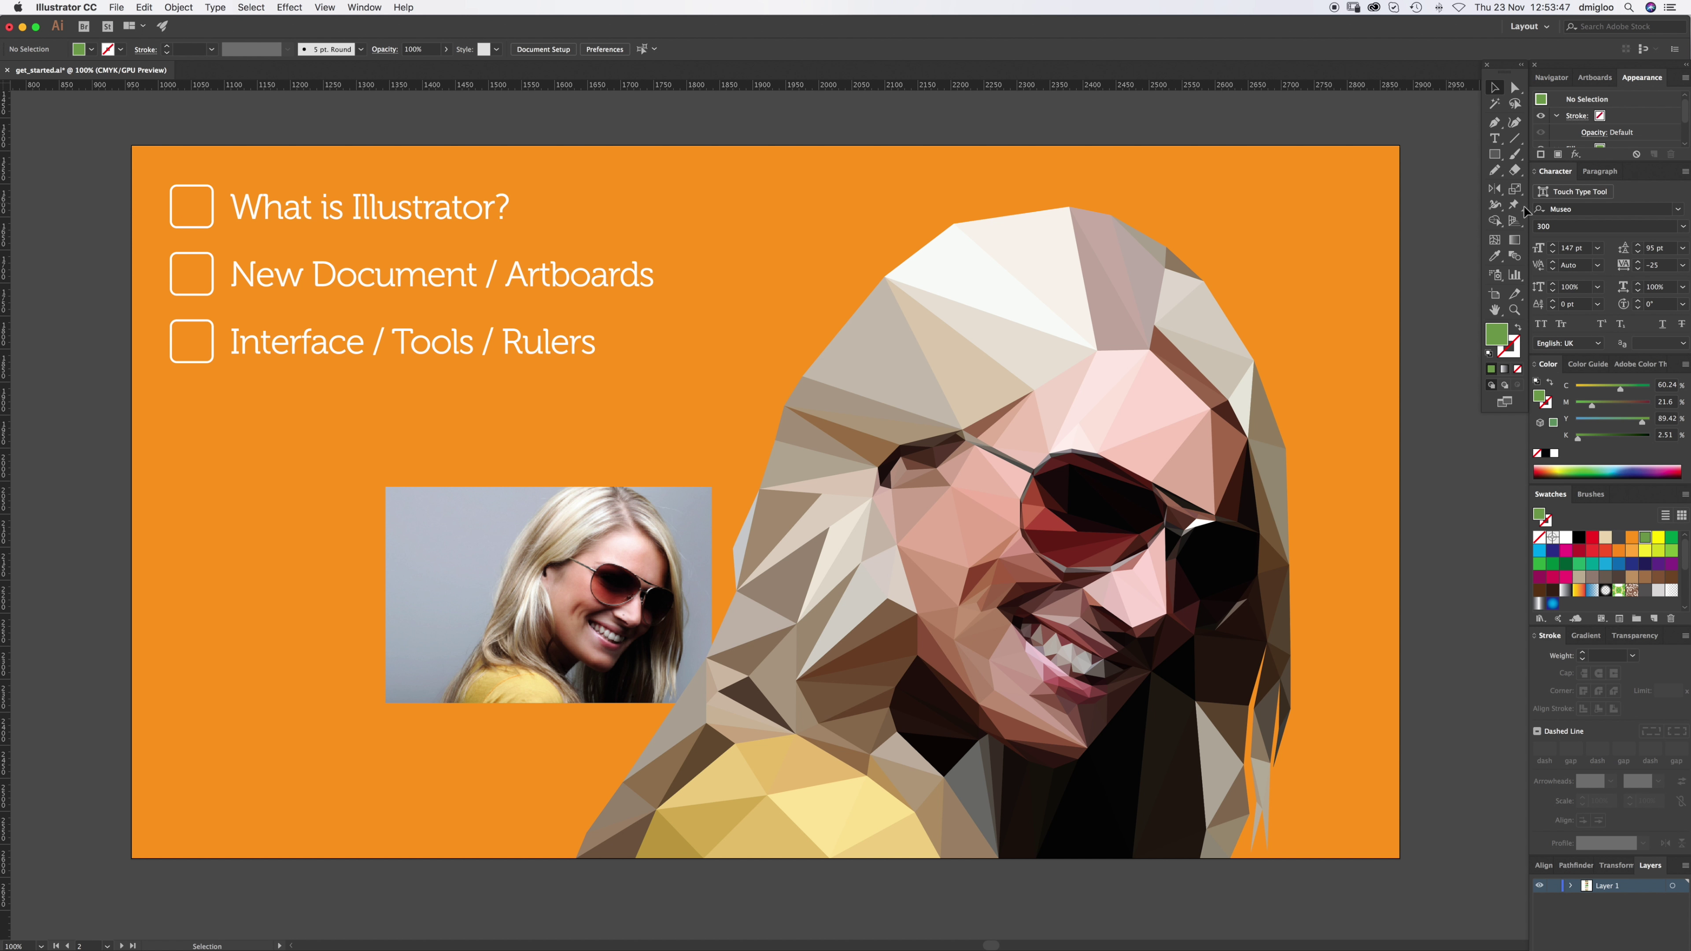
Step: Open the workspace list and dismiss it, keeping the orange checklist artboard in view
click(1544, 28)
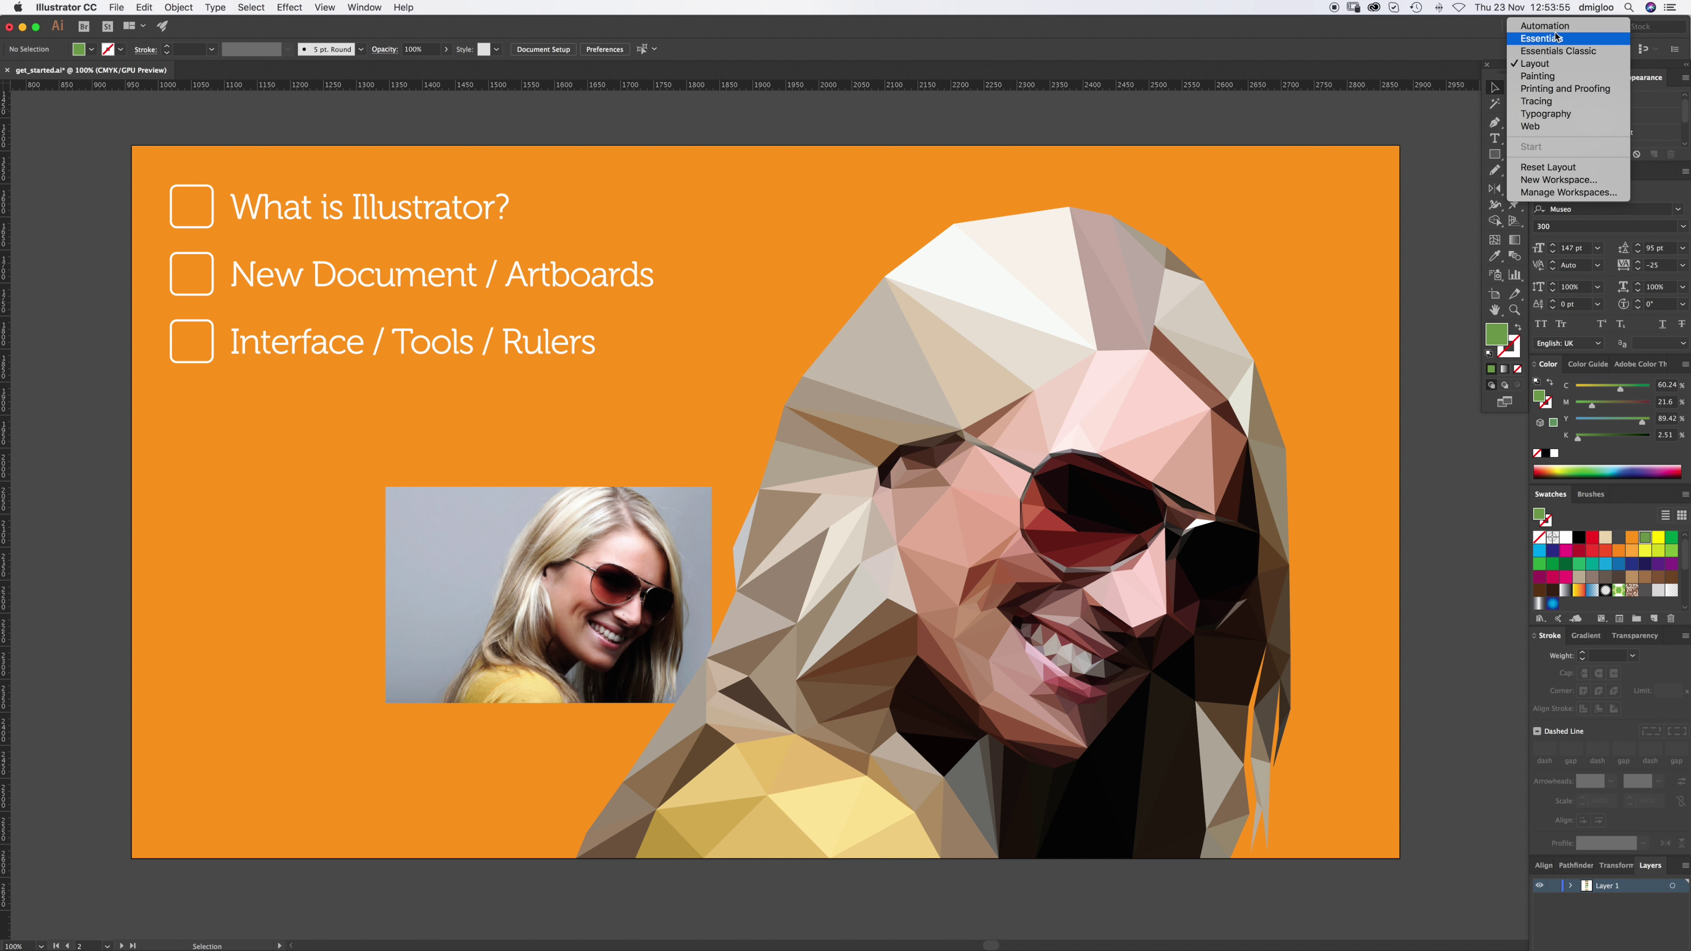
click(1435, 57)
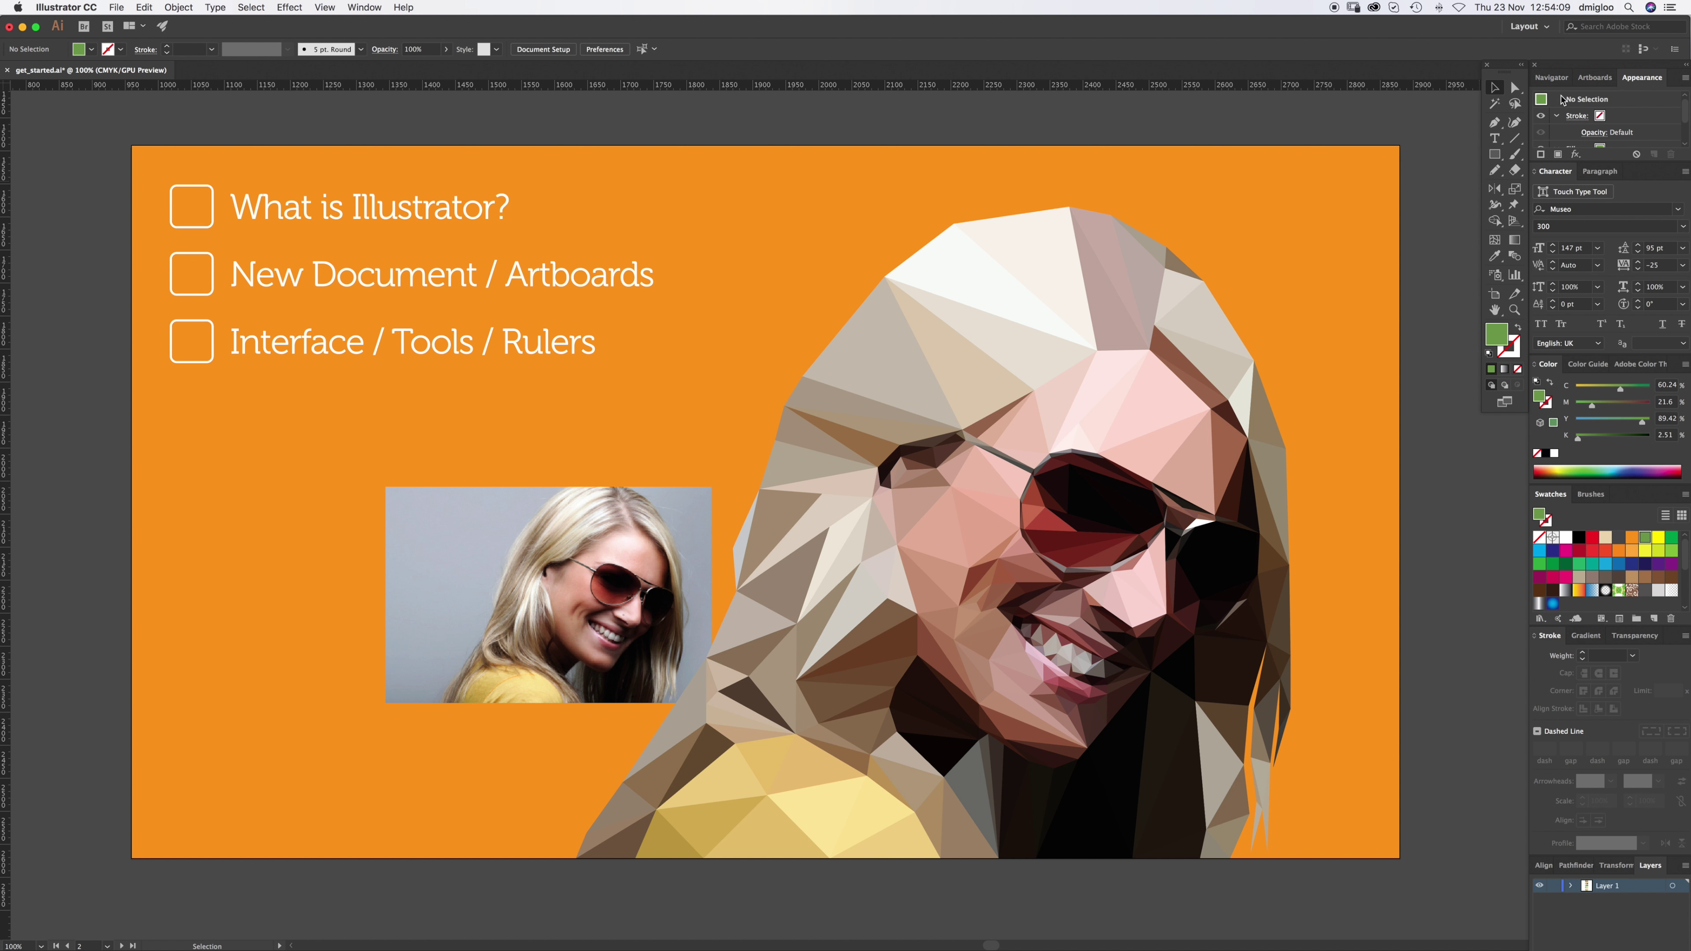
Step: Browse the Navigator, Artboards, Appearance and Paragraph panels
click(1552, 78)
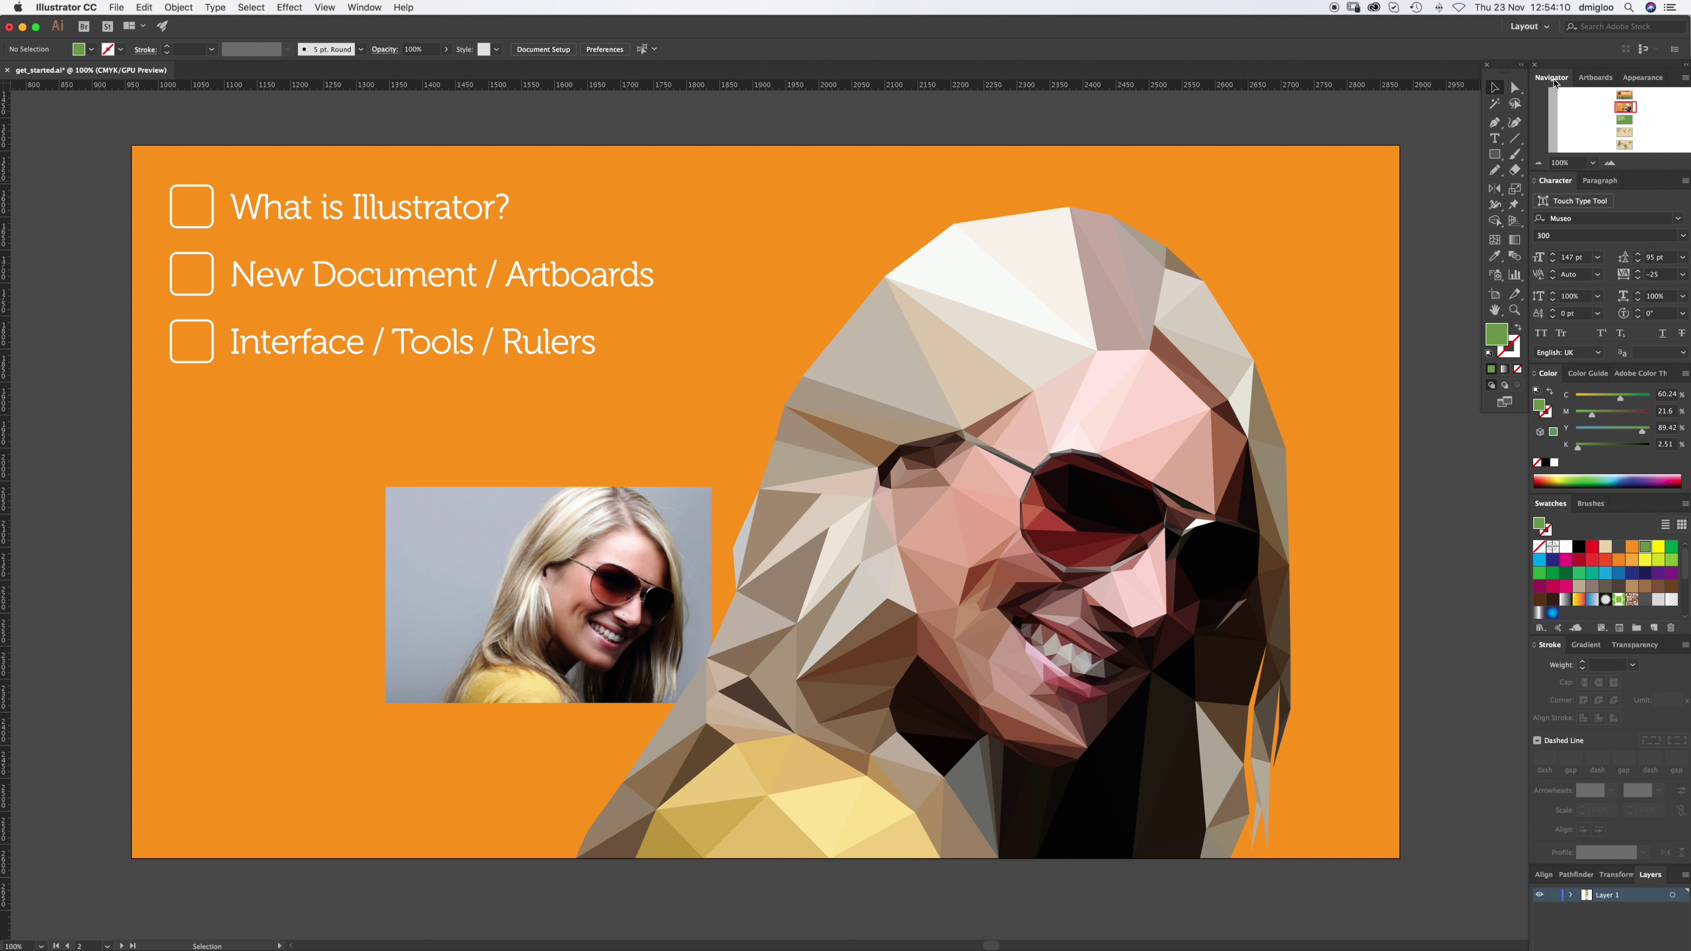
click(1599, 78)
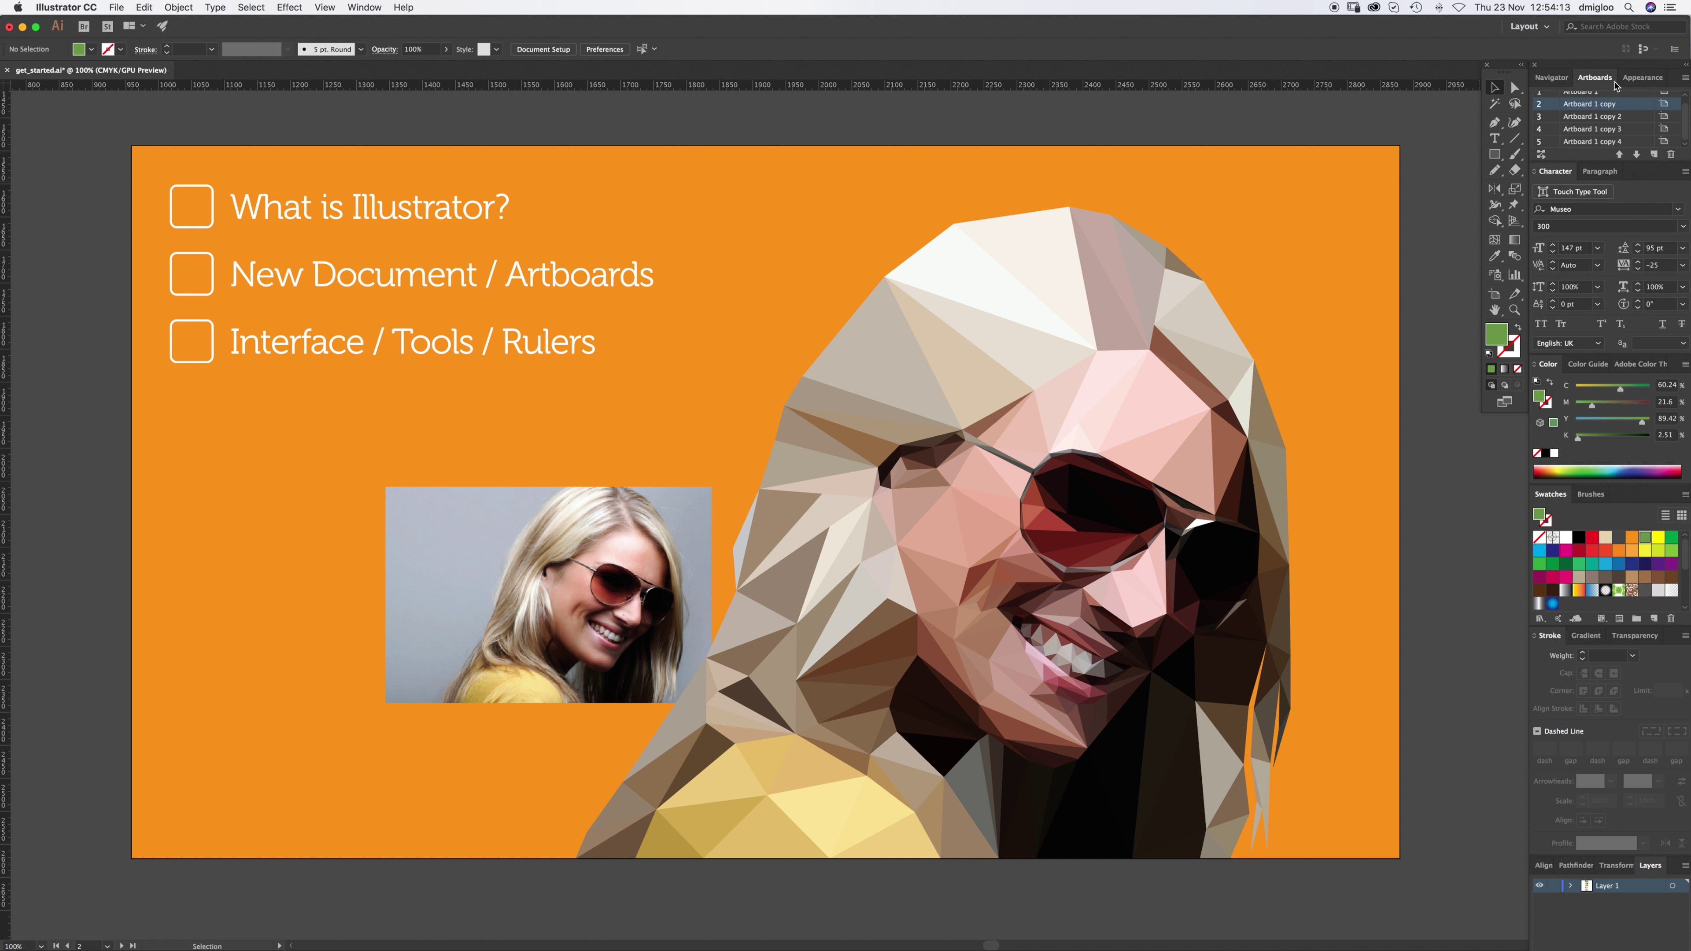
click(1644, 78)
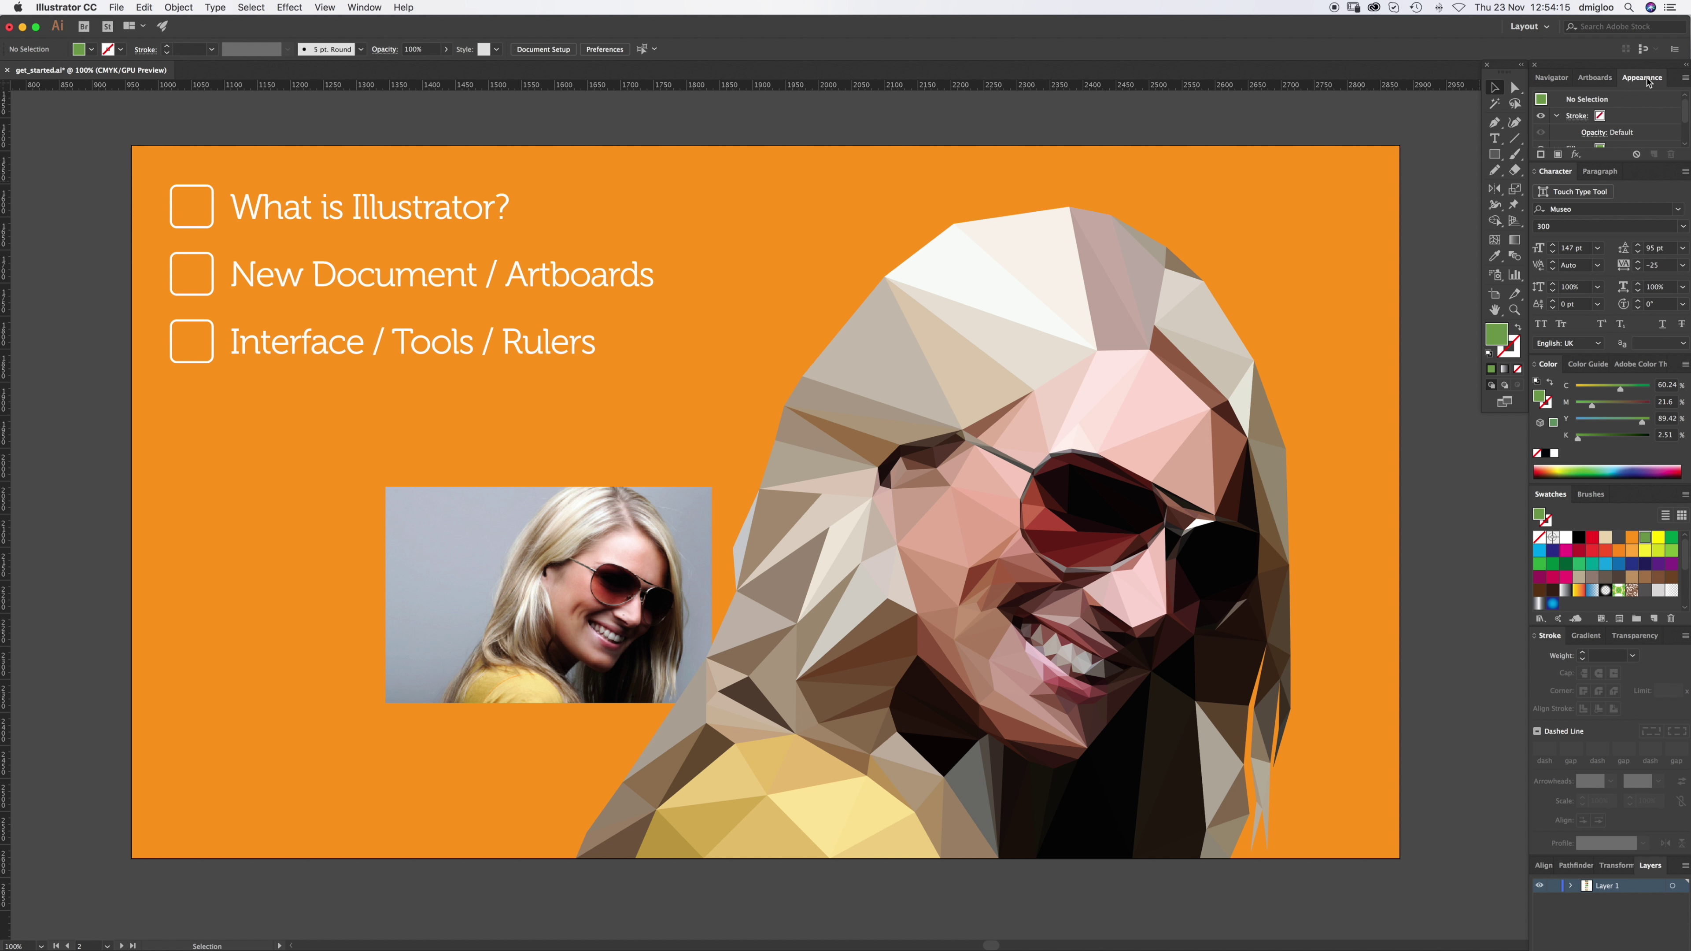
scroll(1611, 131, down, 1)
scroll(1612, 141, down, 2)
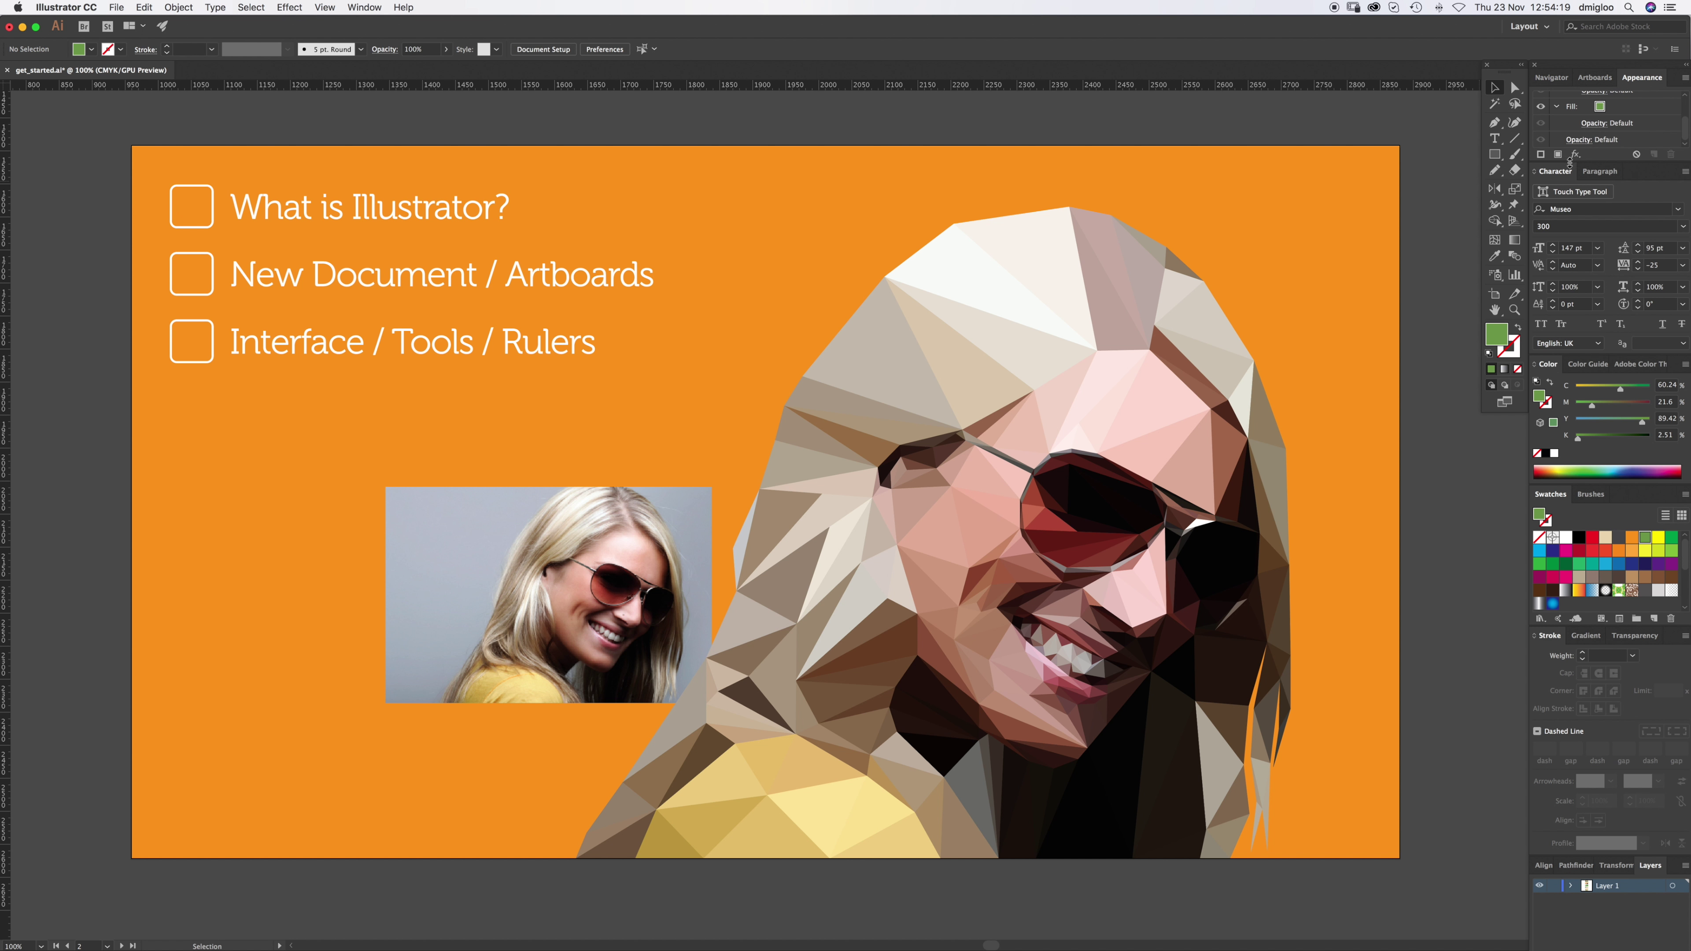
click(1603, 171)
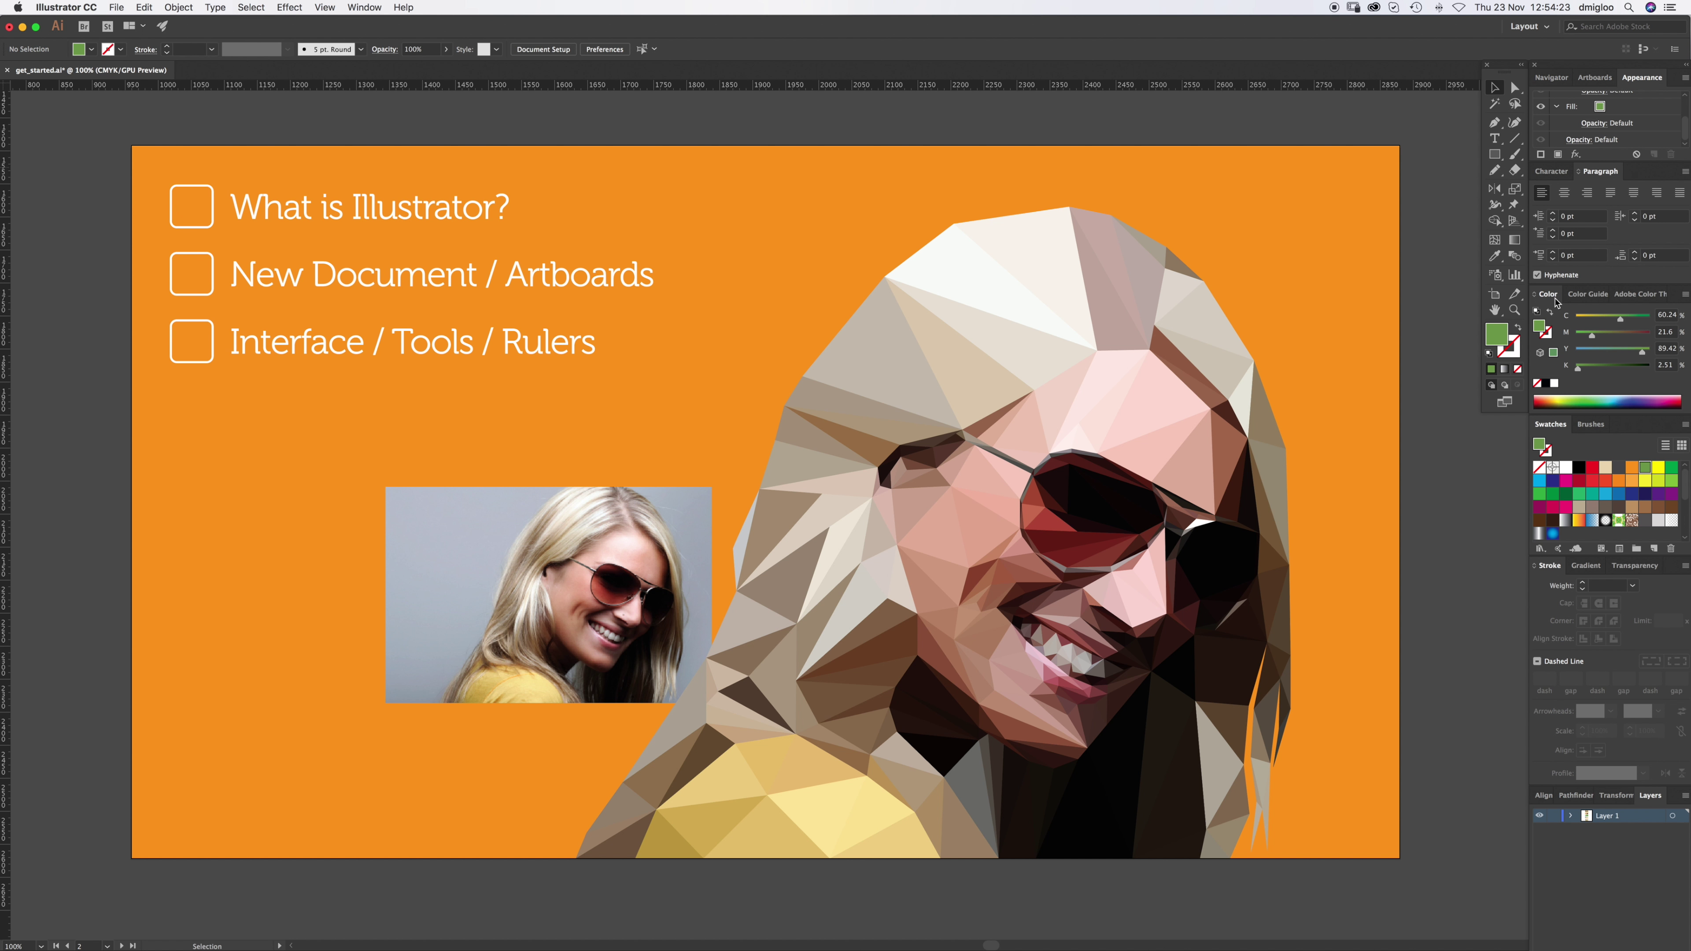
Step: Look through the Color Guide, themes and Brushes, then set a black 0.25 px stroke as the active colour
click(1588, 295)
click(1636, 295)
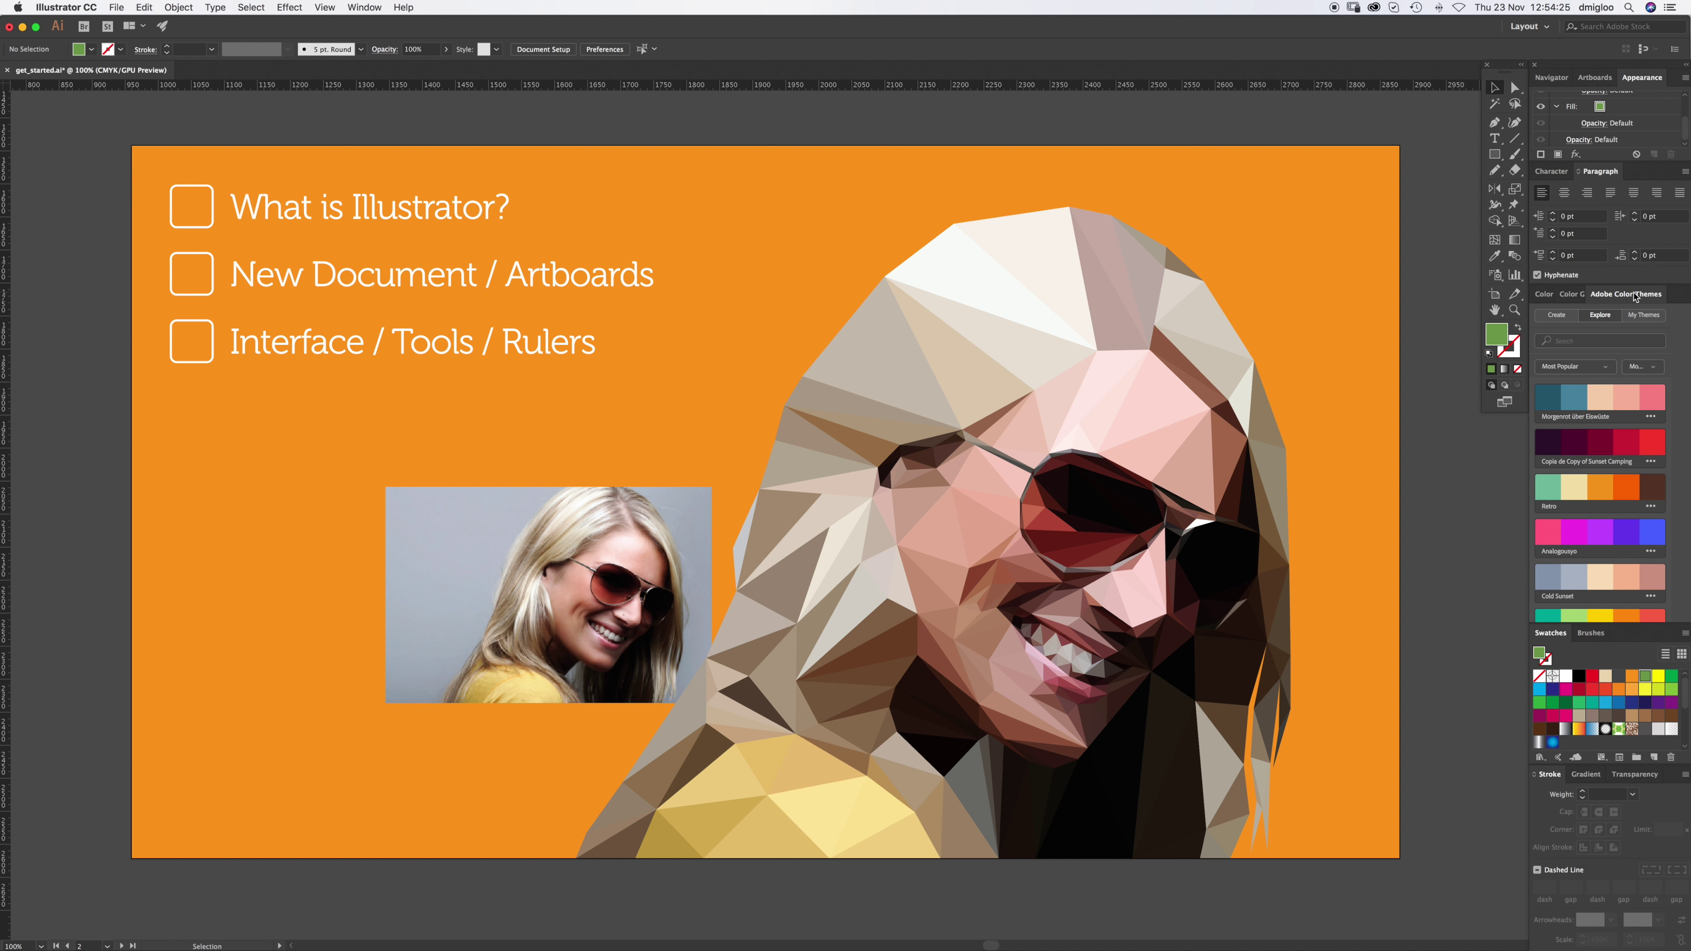
click(1543, 295)
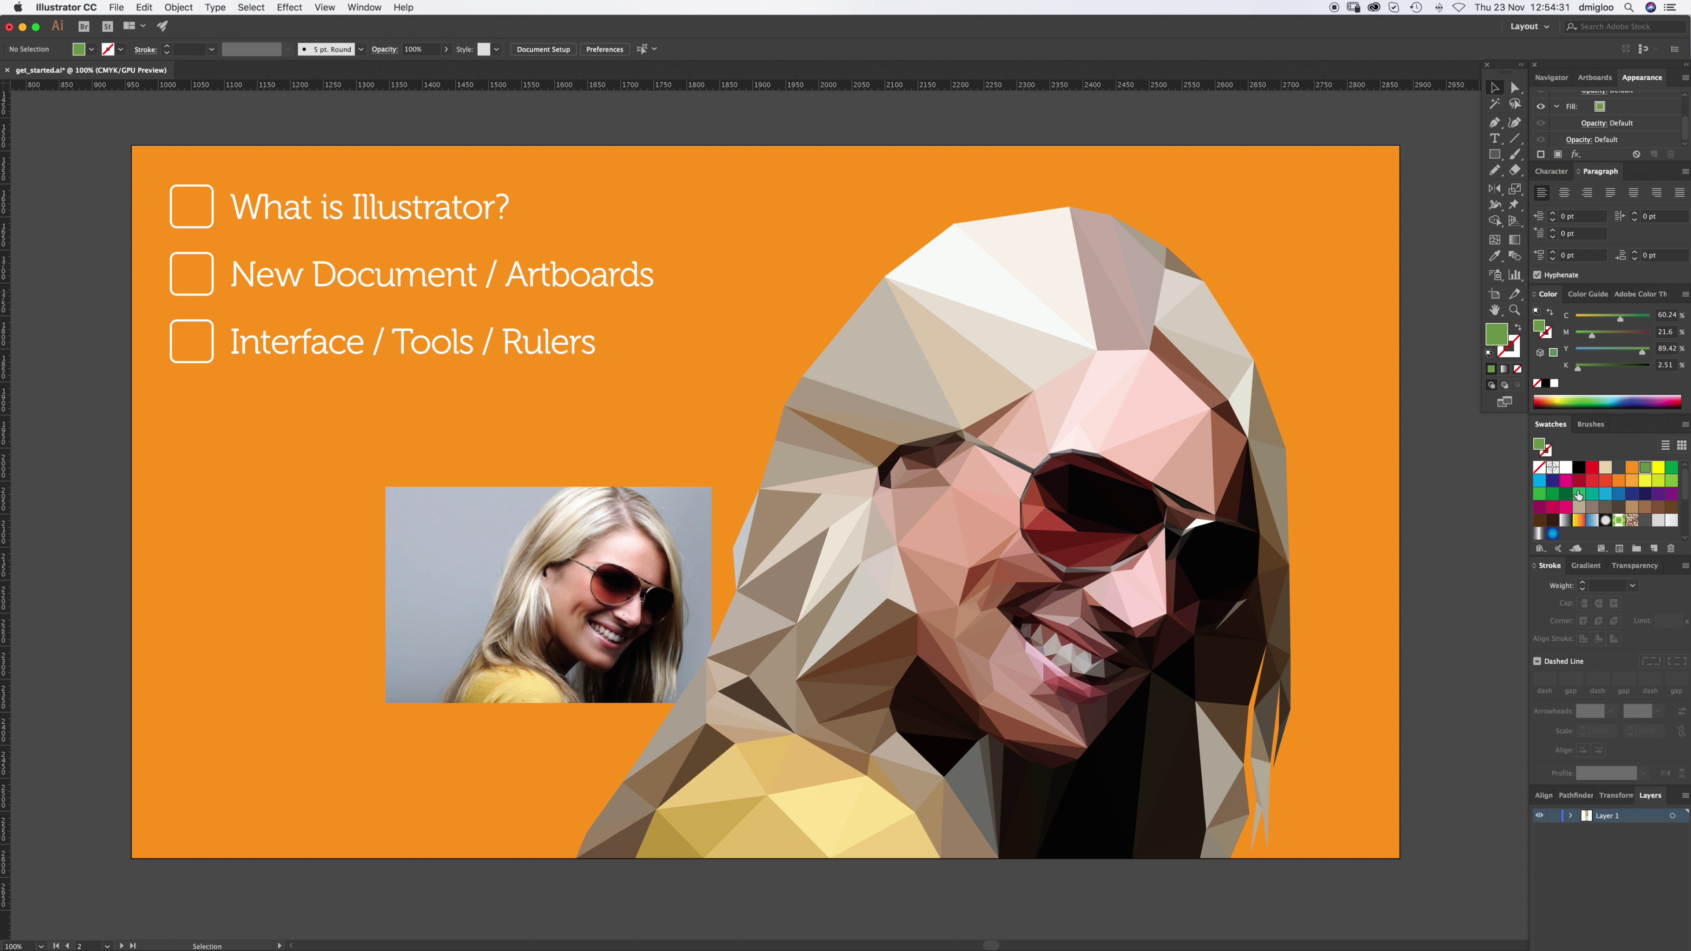
click(1592, 427)
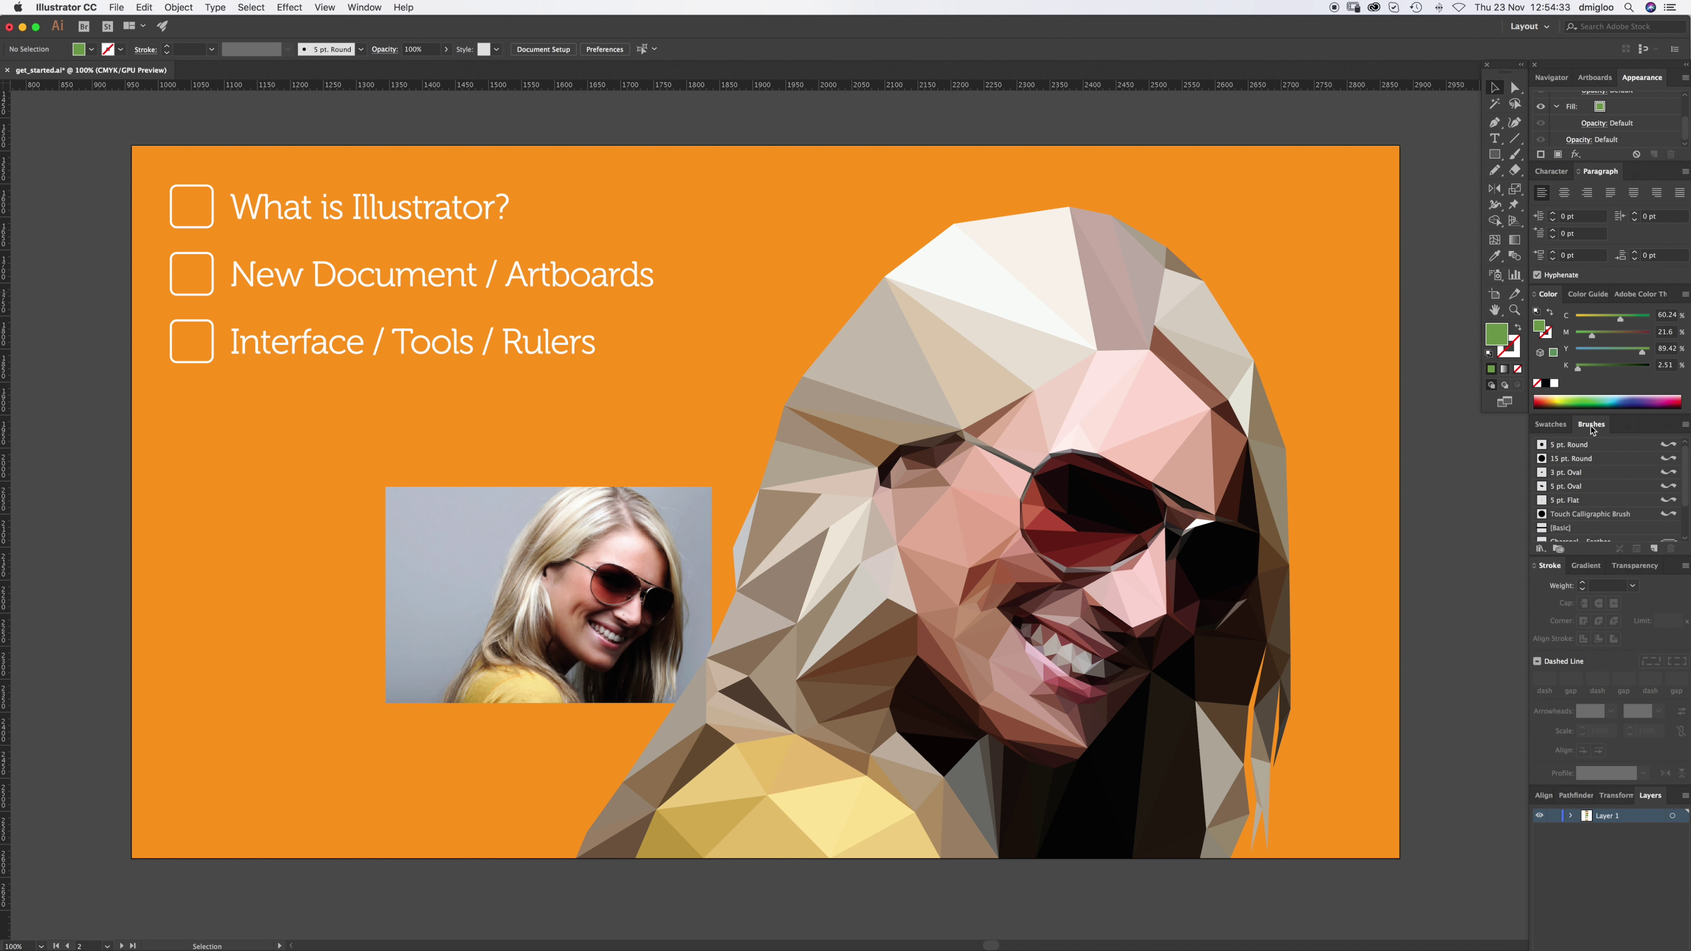
click(1555, 431)
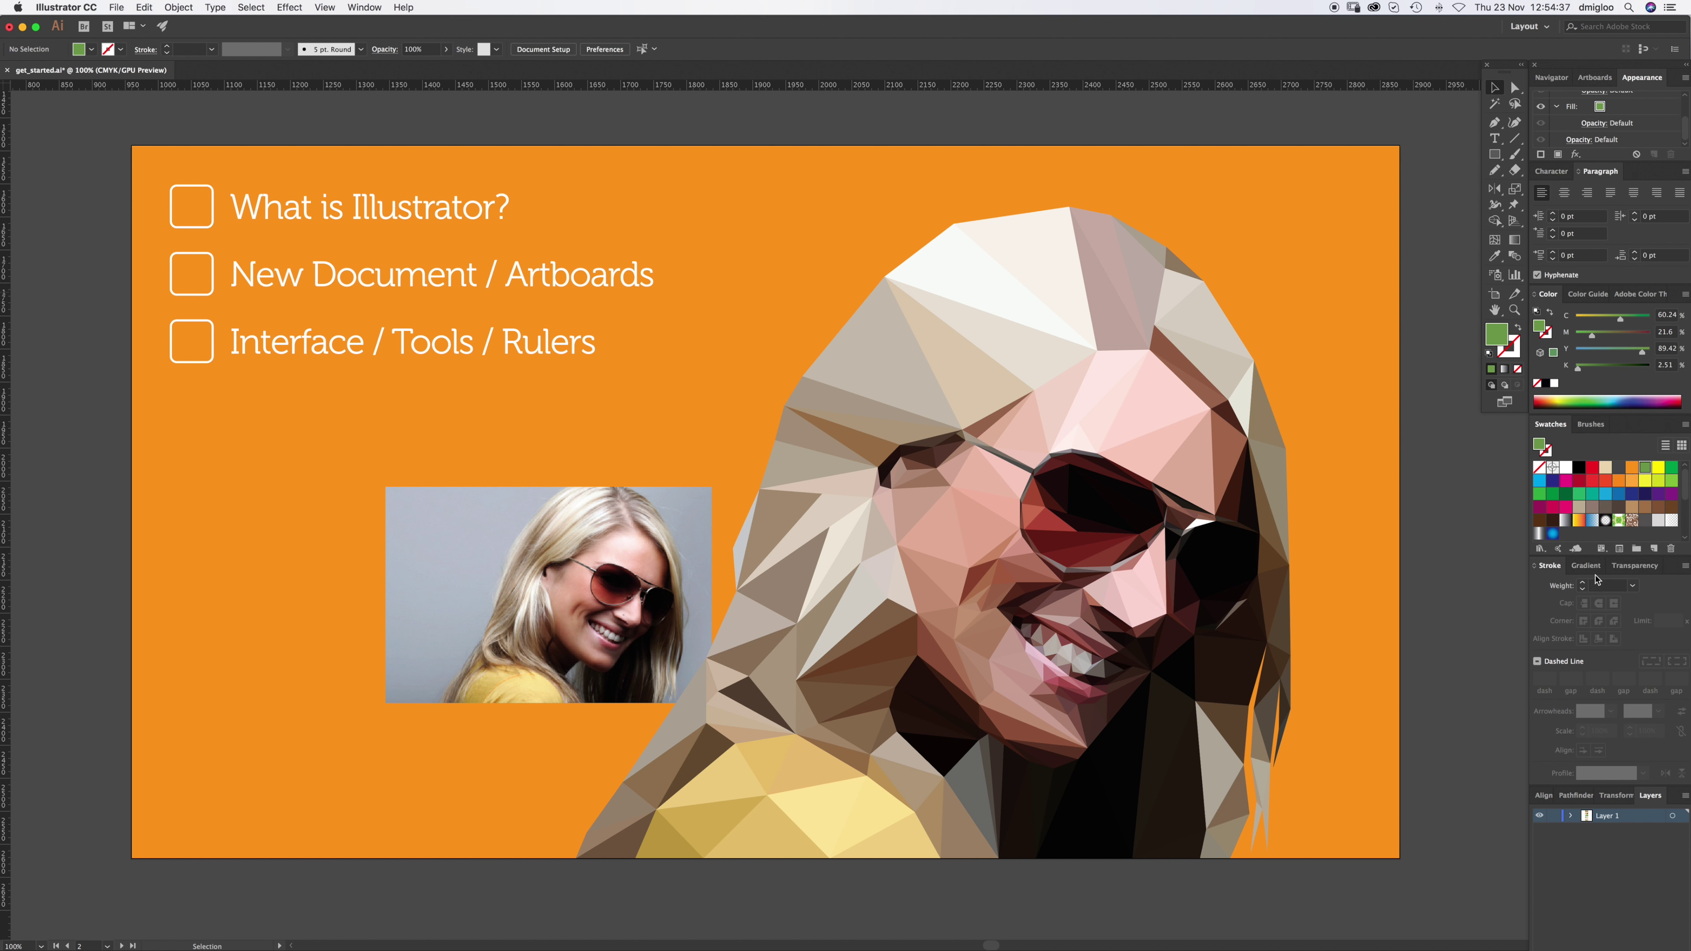
click(1582, 581)
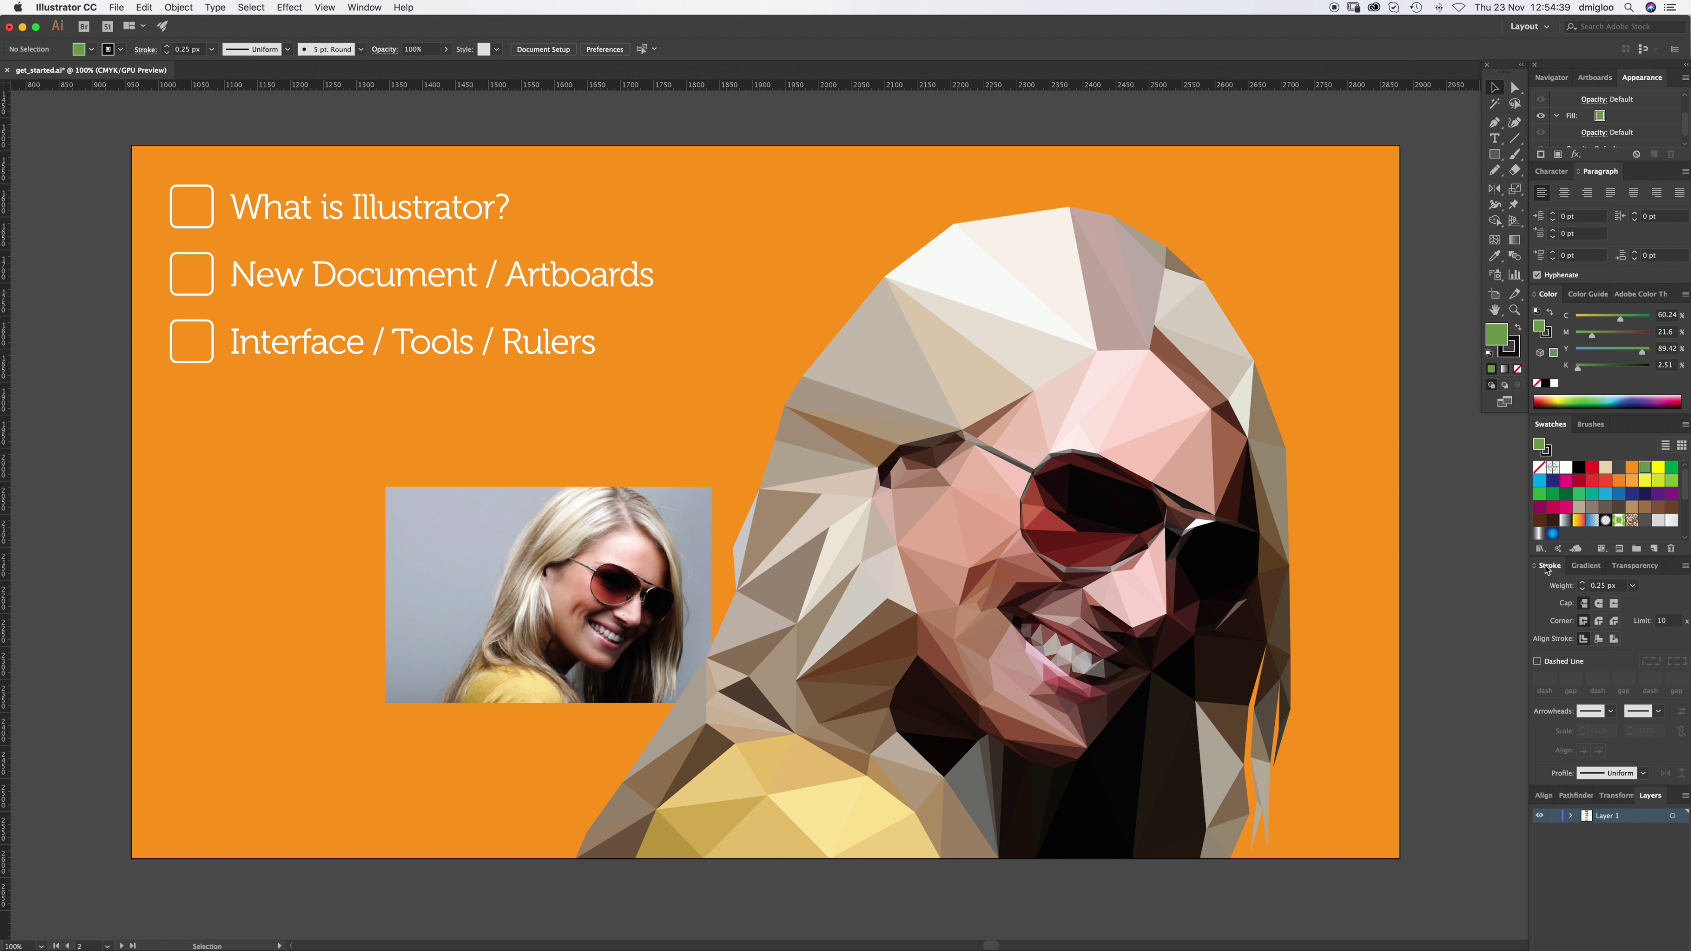
click(1515, 350)
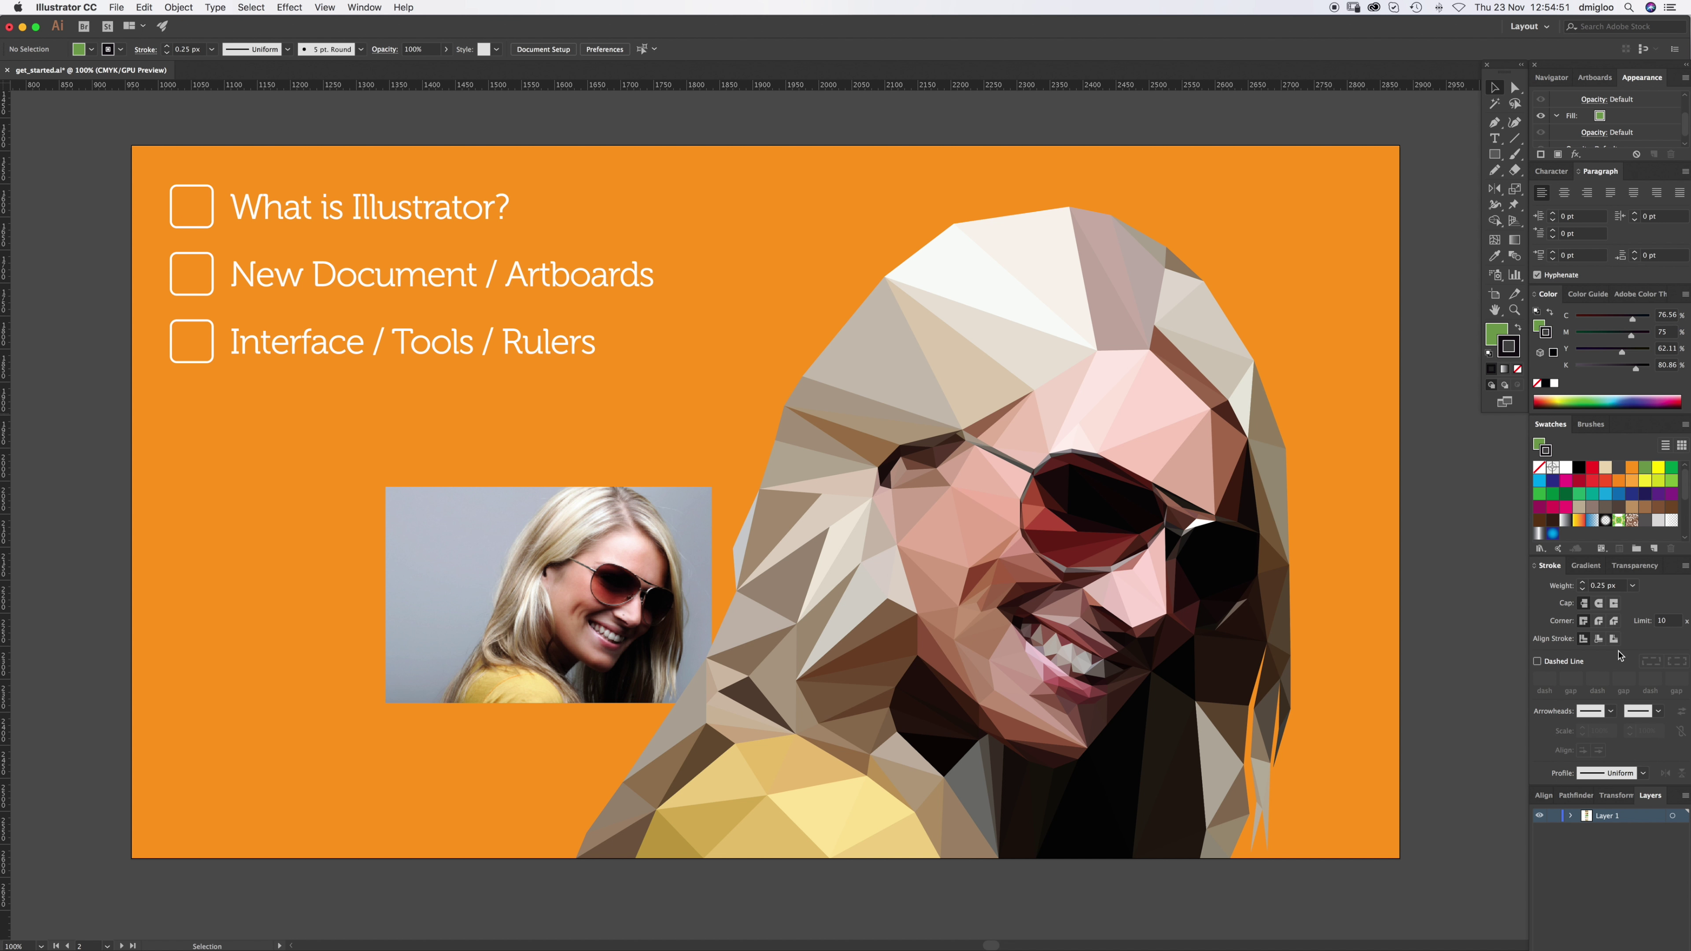
Step: Browse the Gradient, Transparency, Align, Pathfinder, Transform and Layers panels
click(1587, 566)
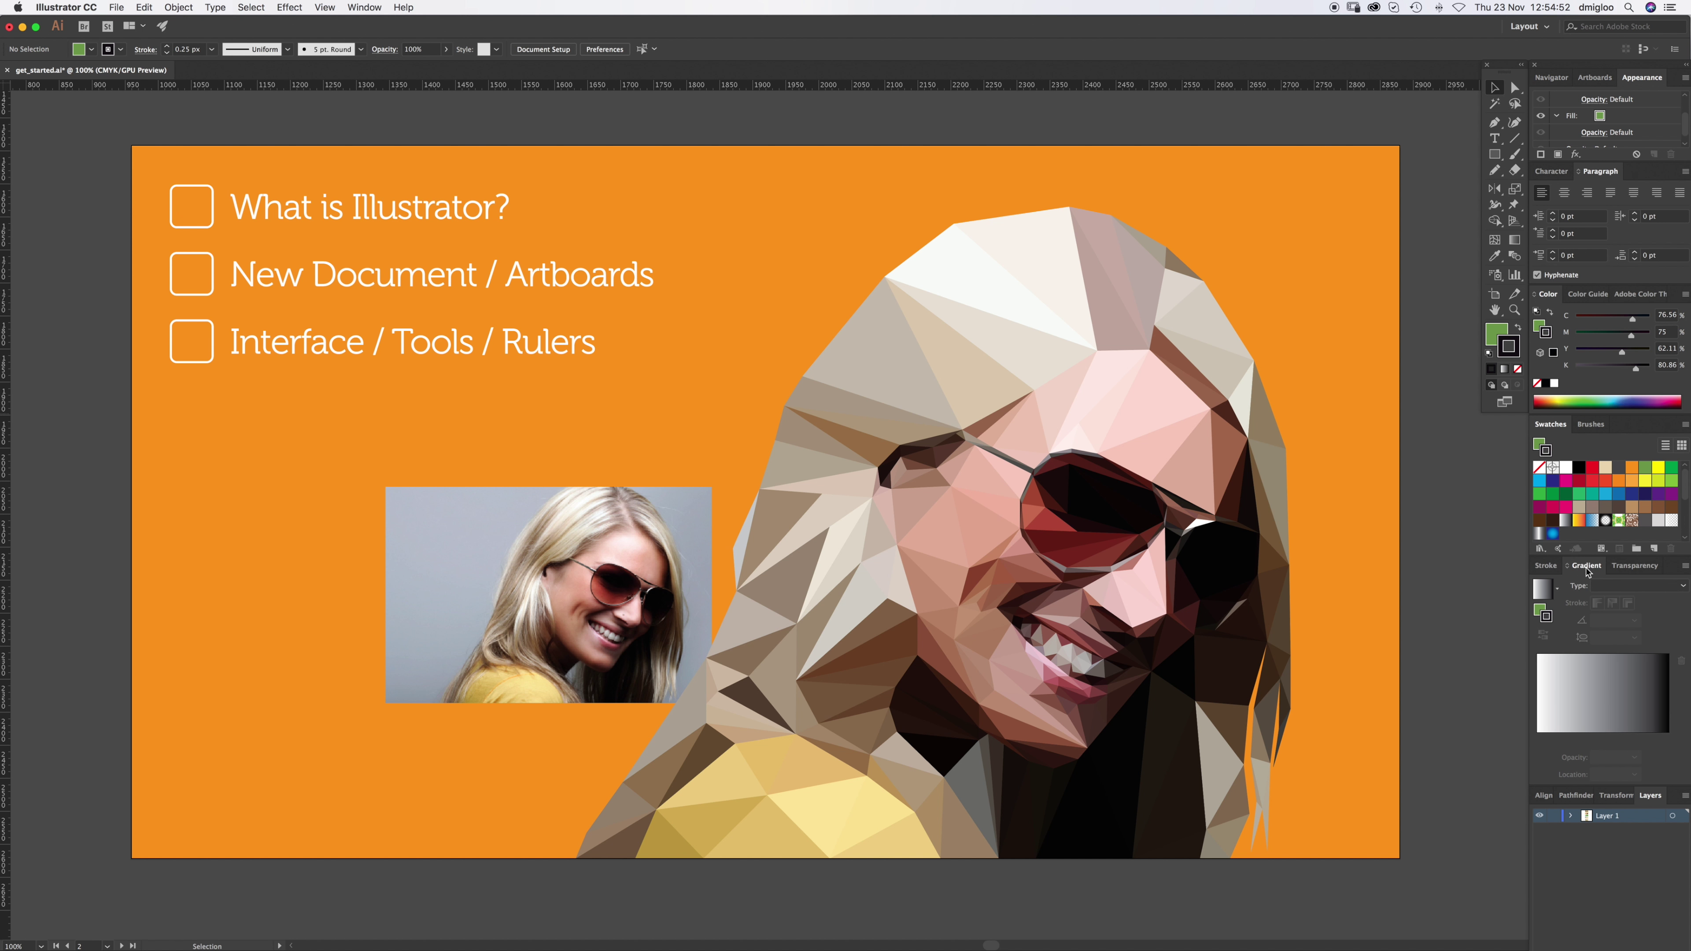
click(1636, 566)
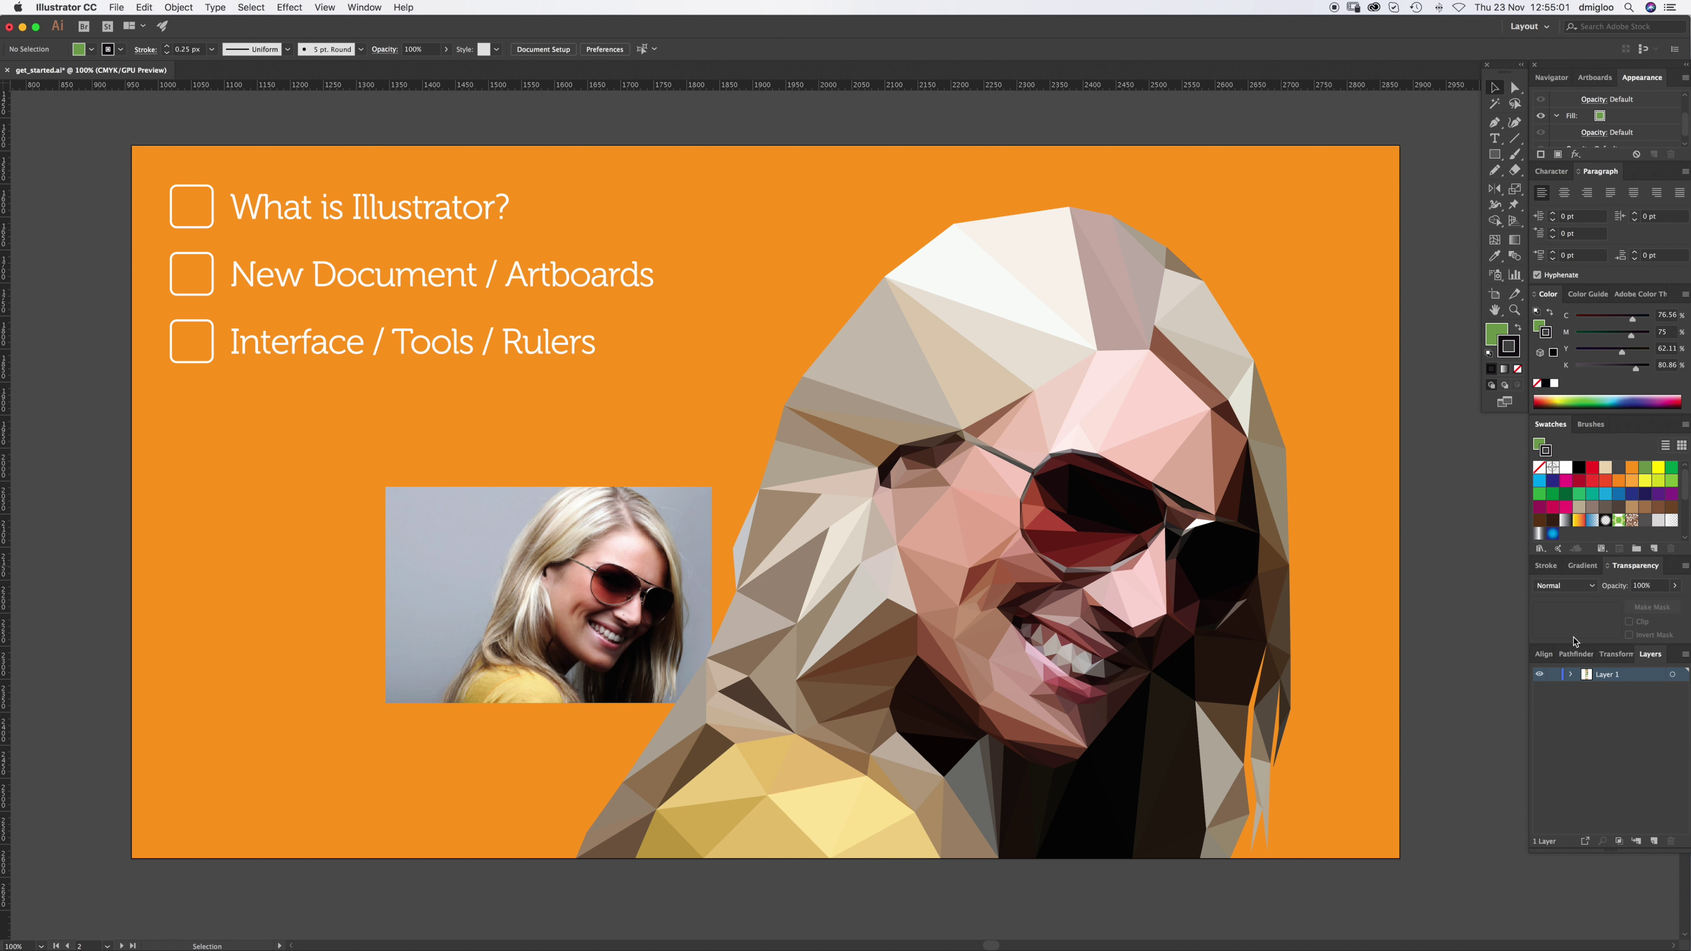
click(1544, 654)
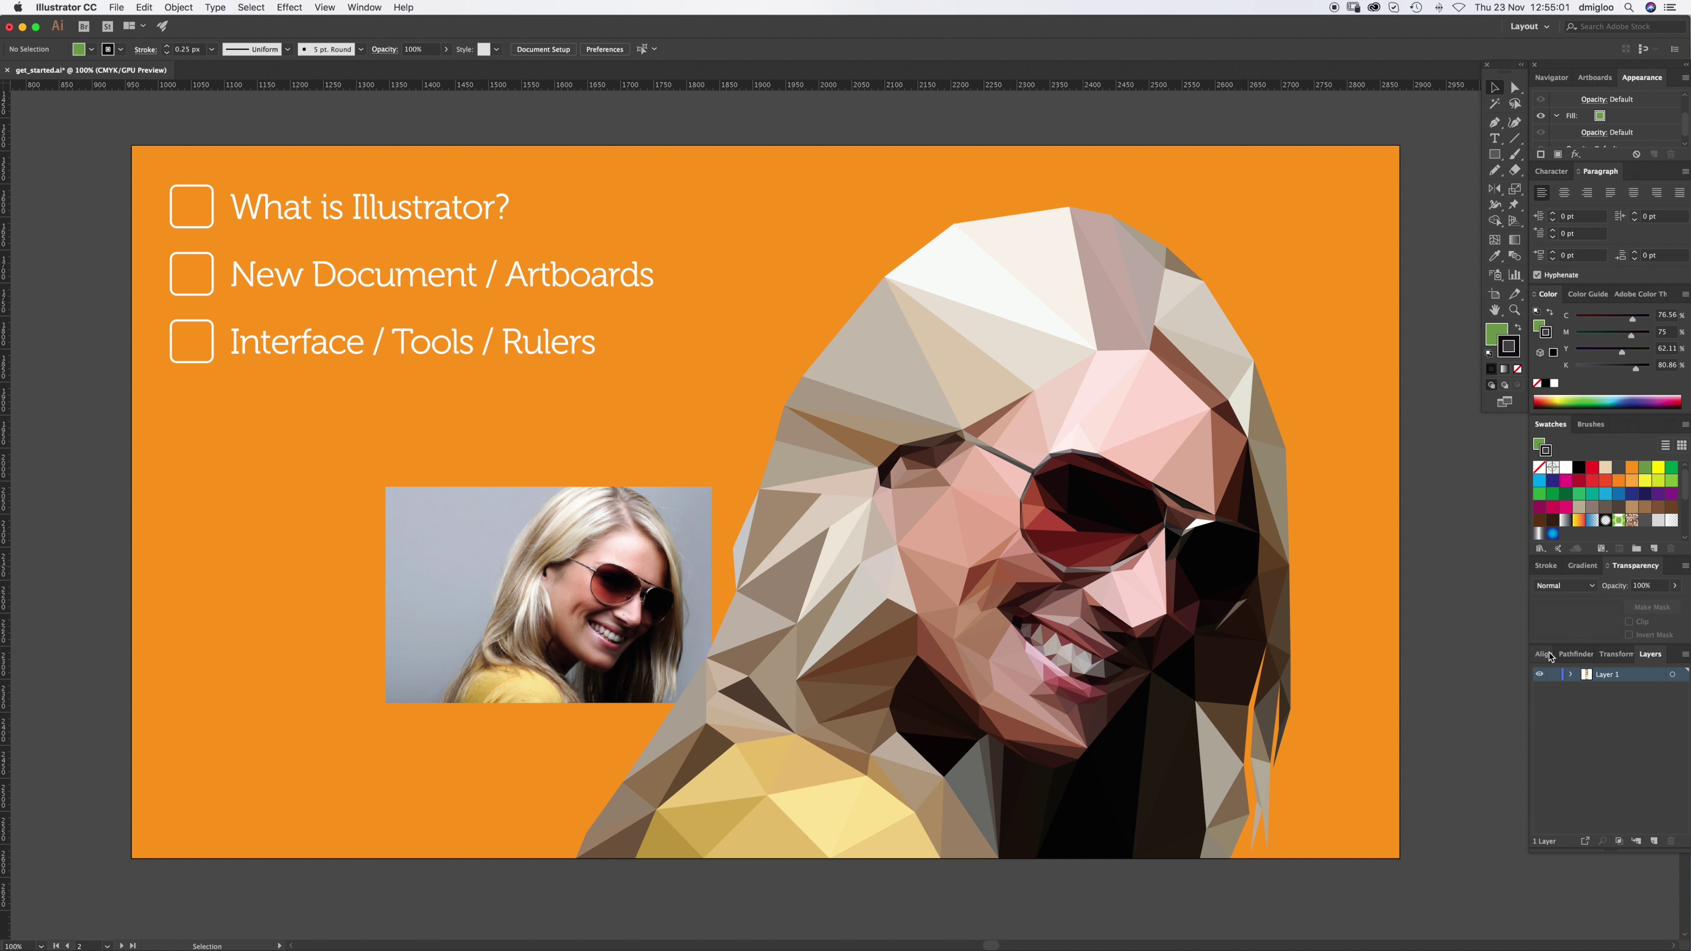
click(1582, 656)
click(1611, 656)
click(1651, 655)
click(1543, 655)
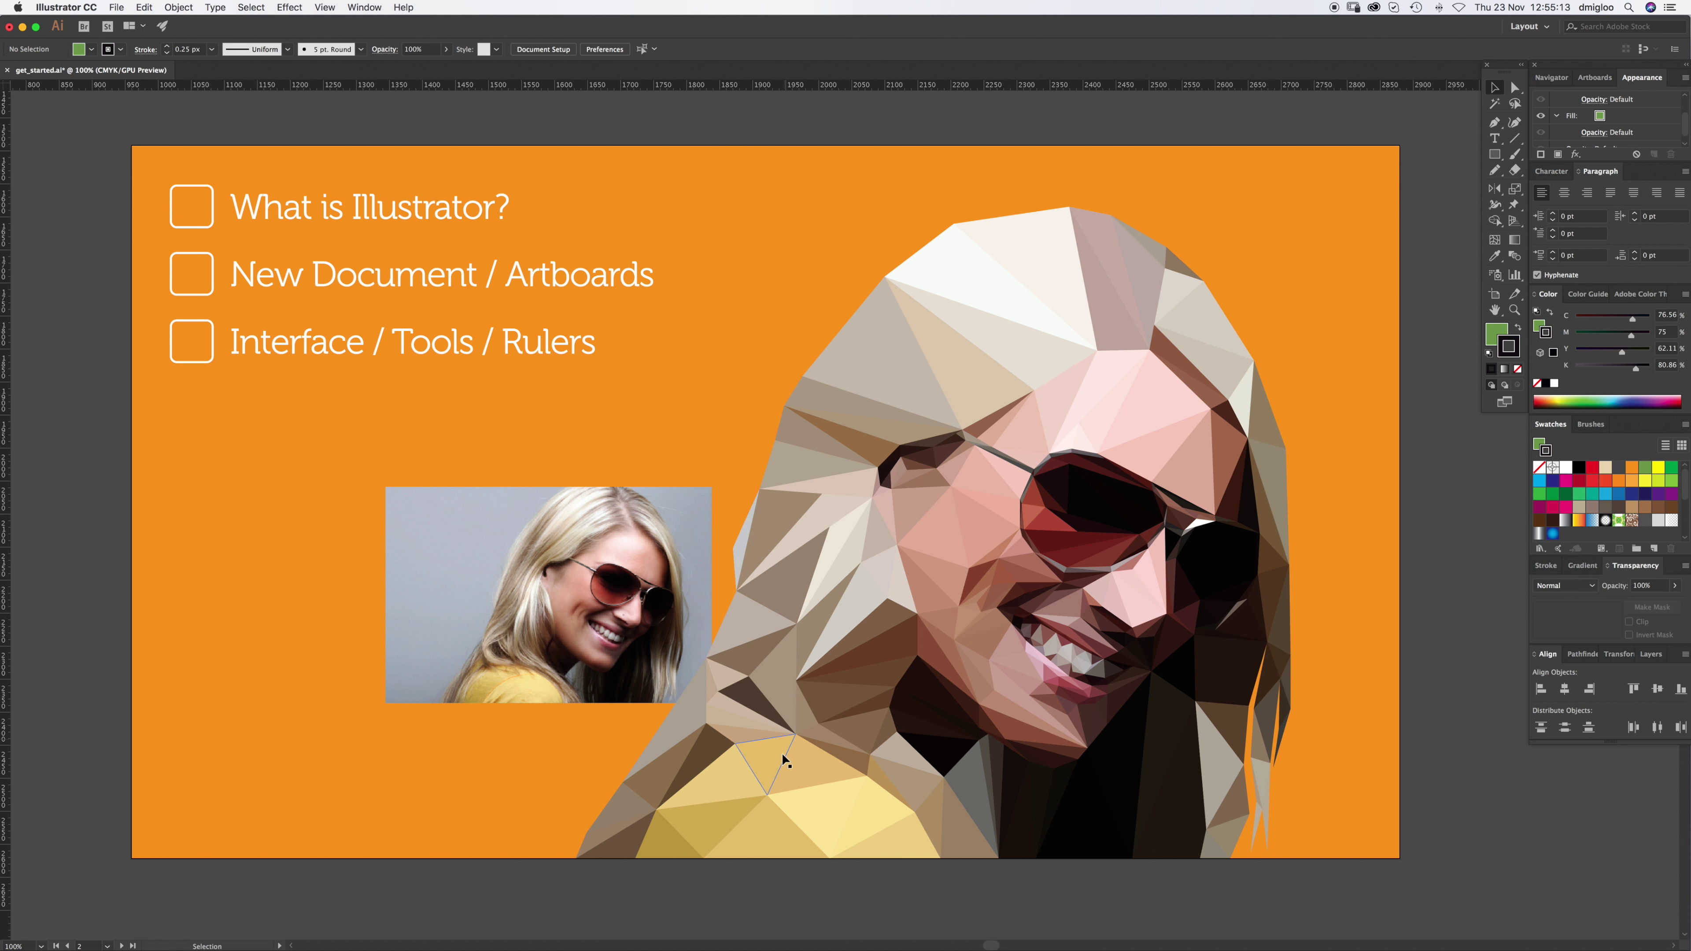
Step: Pan to the green checklist artboard and toggle between fill and stroke, ending with fill active
mouse_move(744, 891)
mouse_down()
mouse_move(751, 930)
mouse_move(784, 264)
mouse_up()
drag(804, 604, 809, 385)
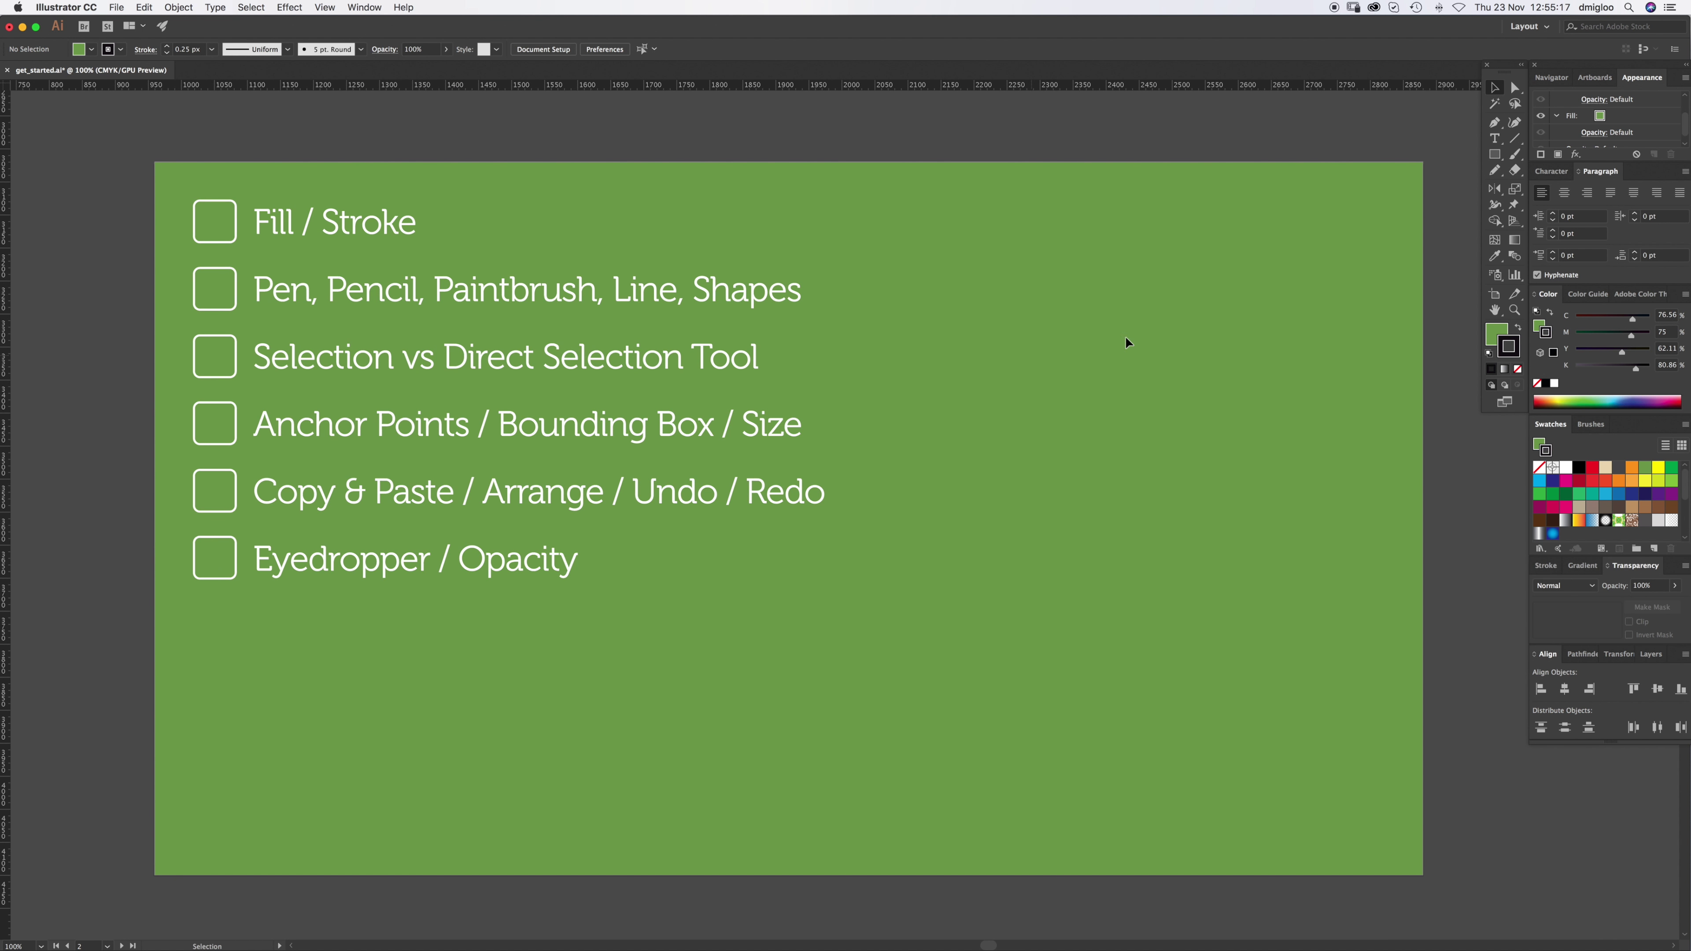
click(1496, 336)
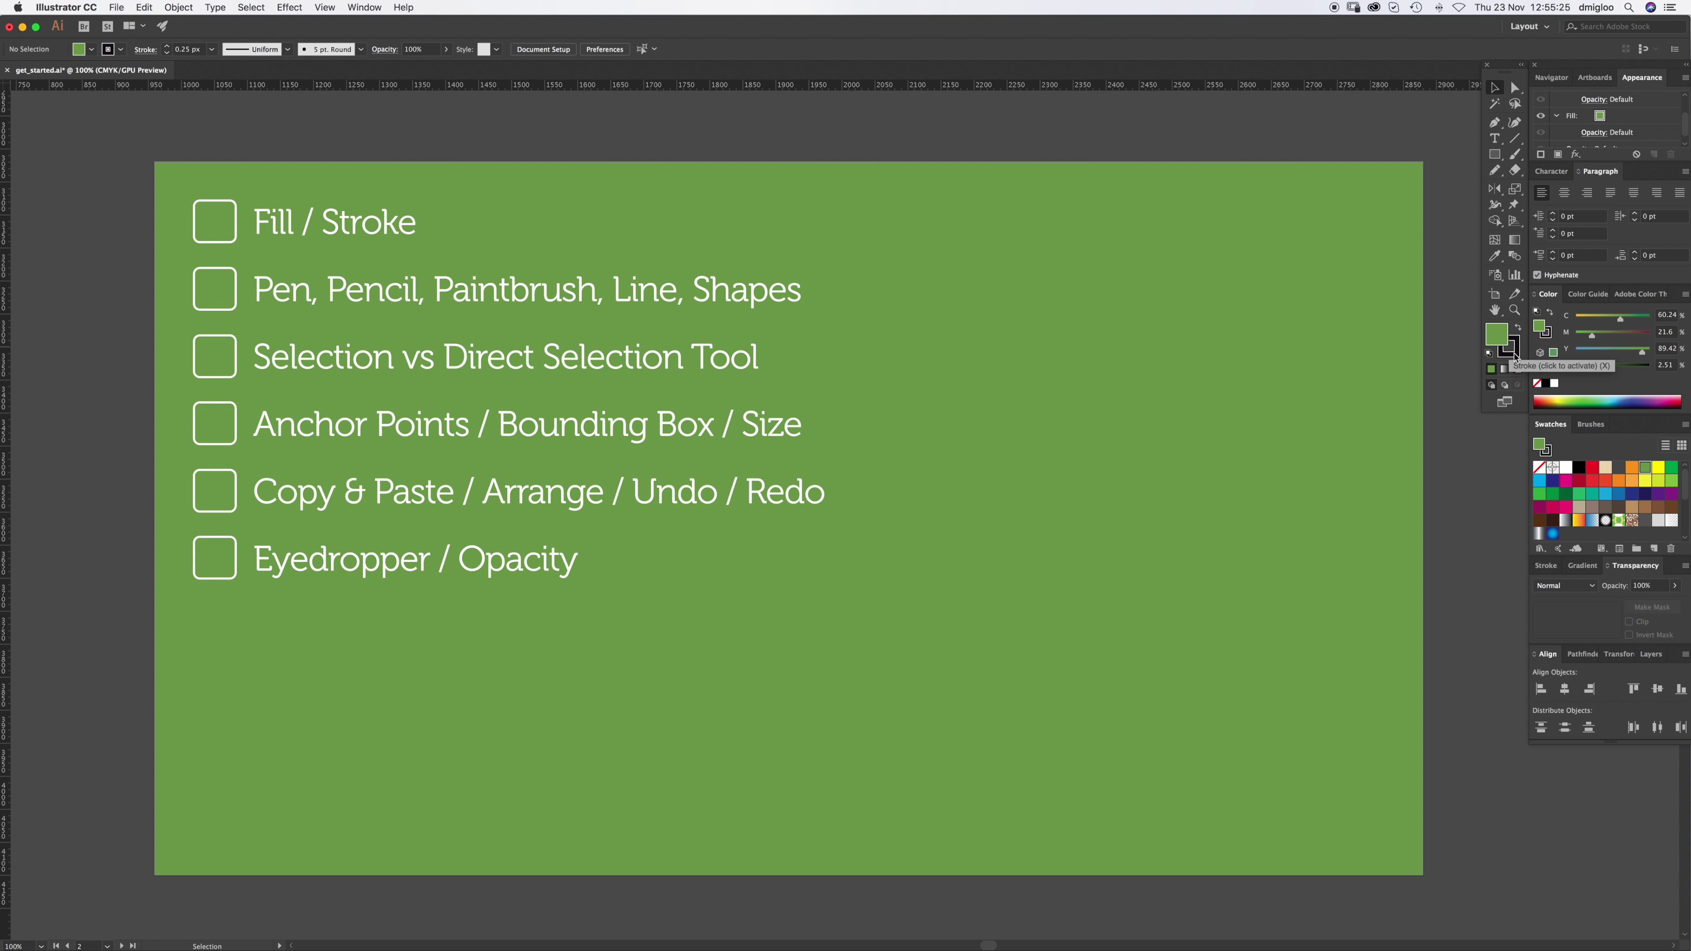
click(1511, 346)
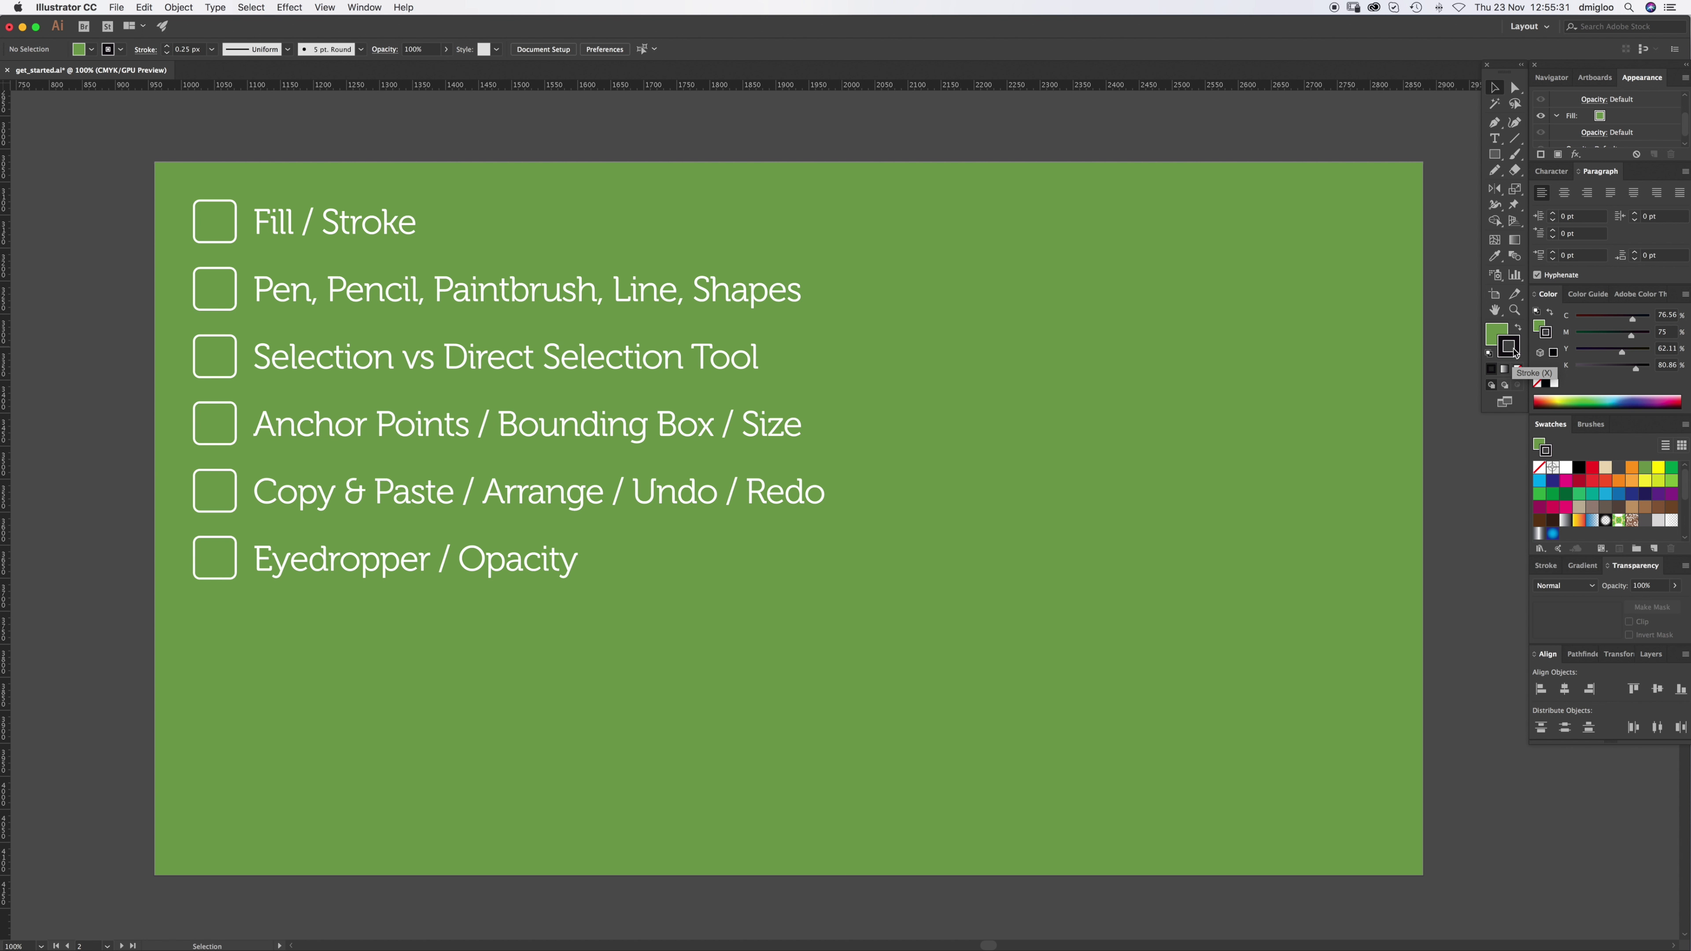
click(1496, 337)
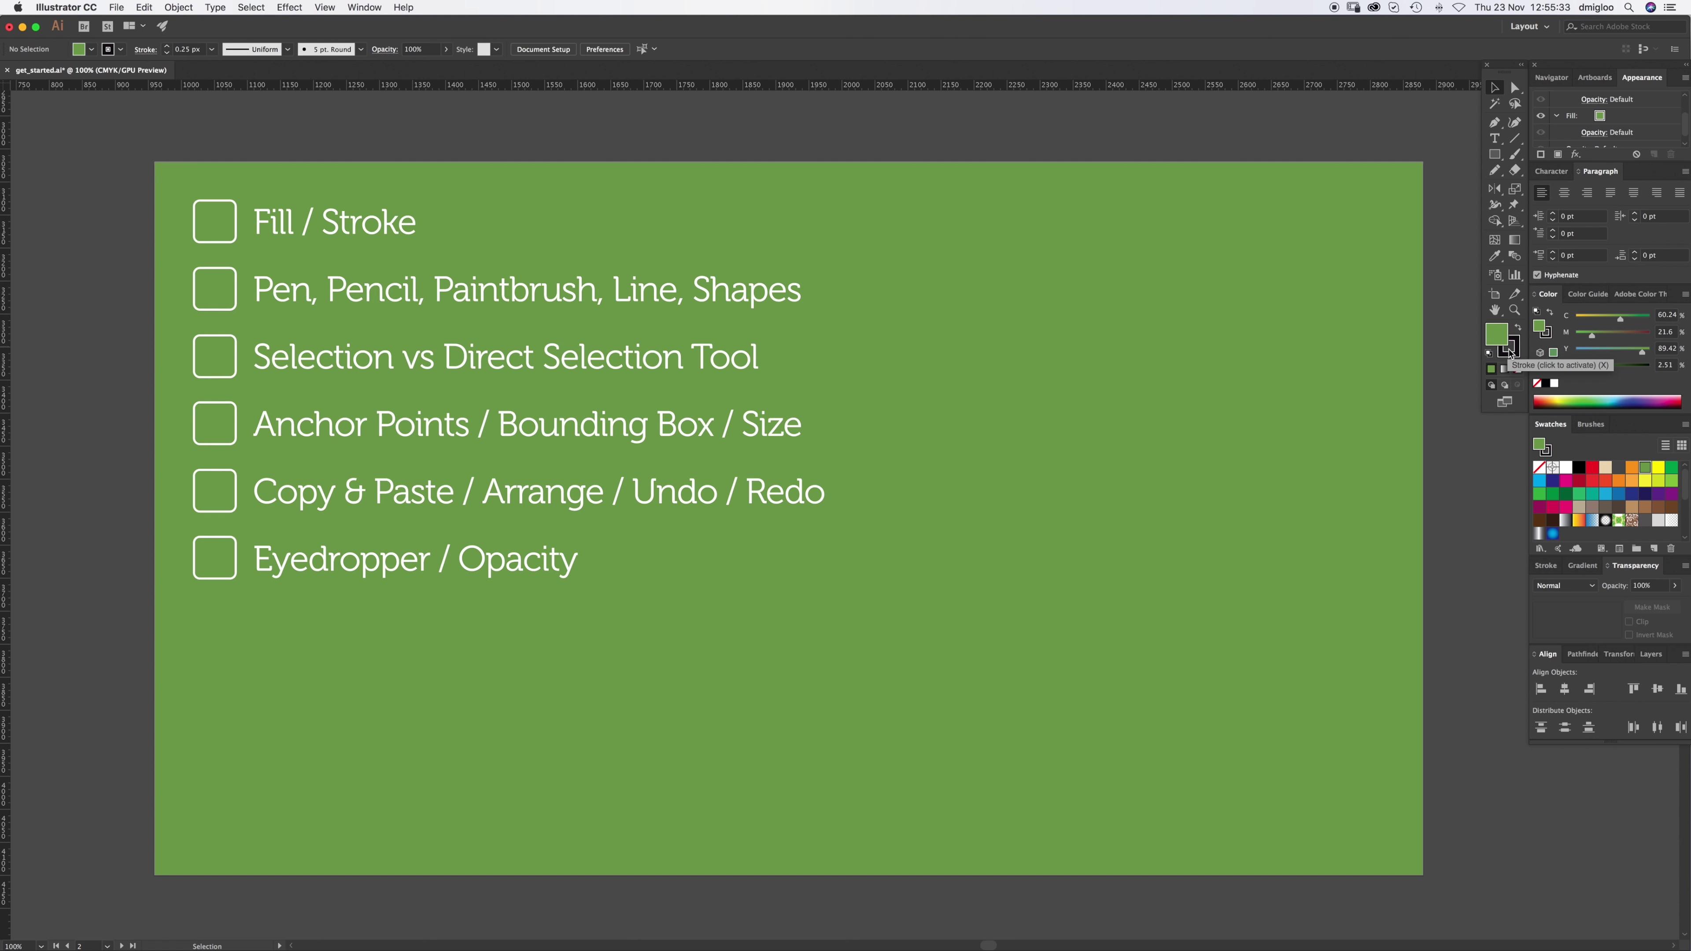
click(1513, 356)
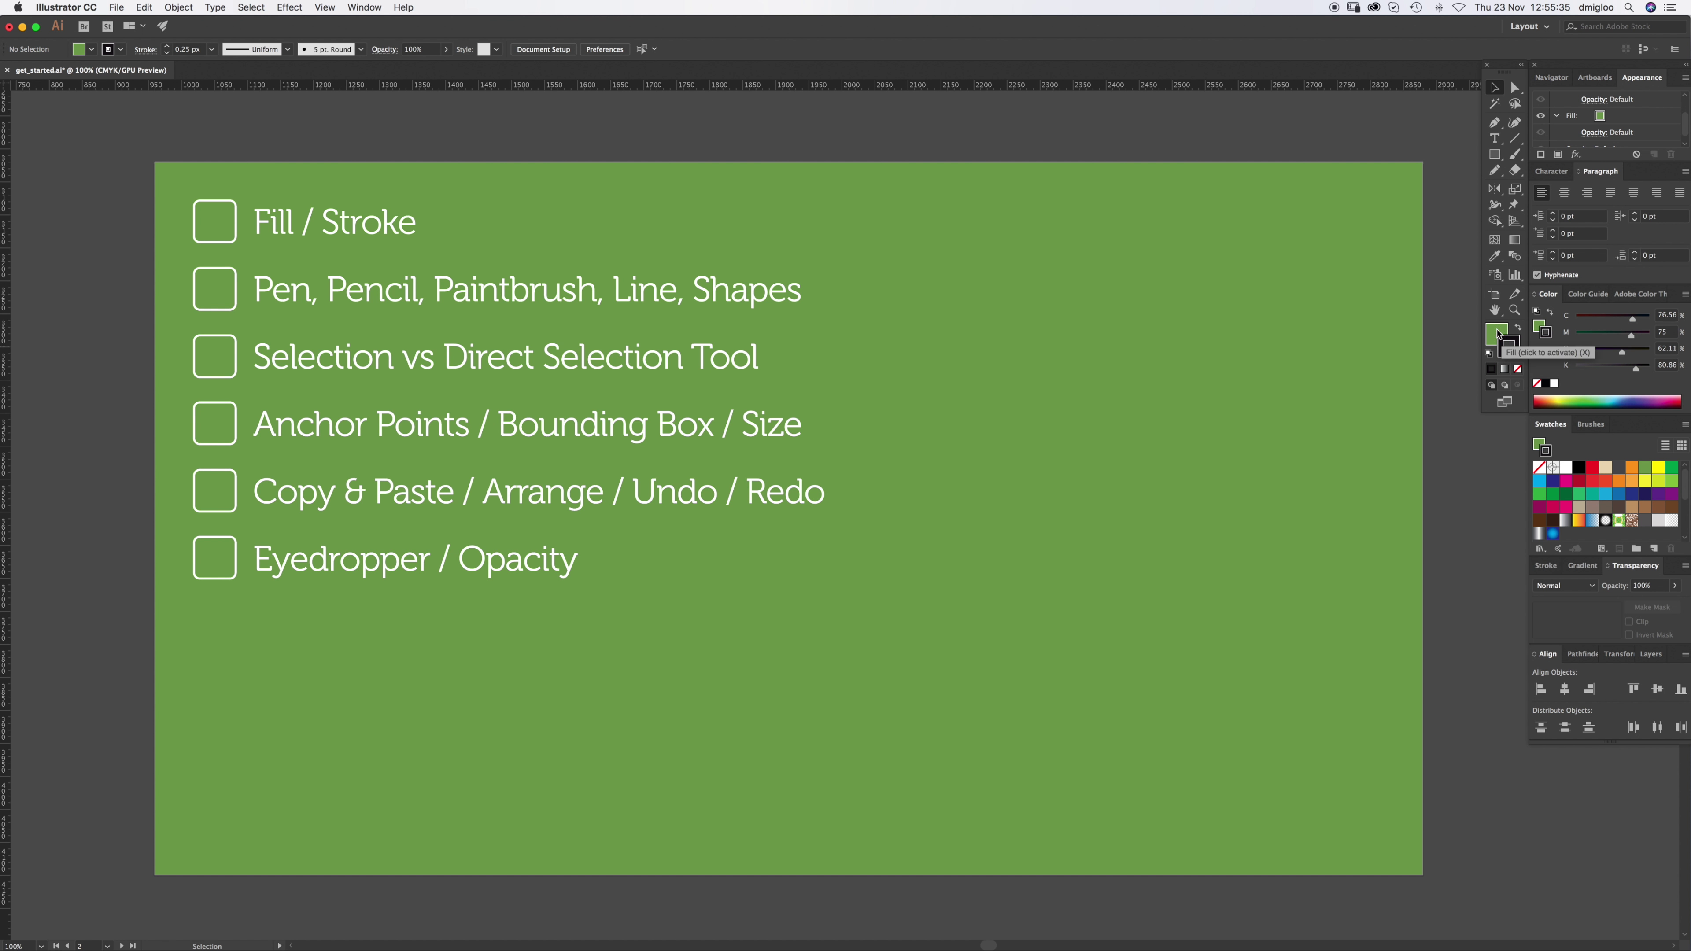
click(1498, 337)
key(x)
click(1498, 335)
click(1513, 353)
click(1497, 335)
click(1500, 155)
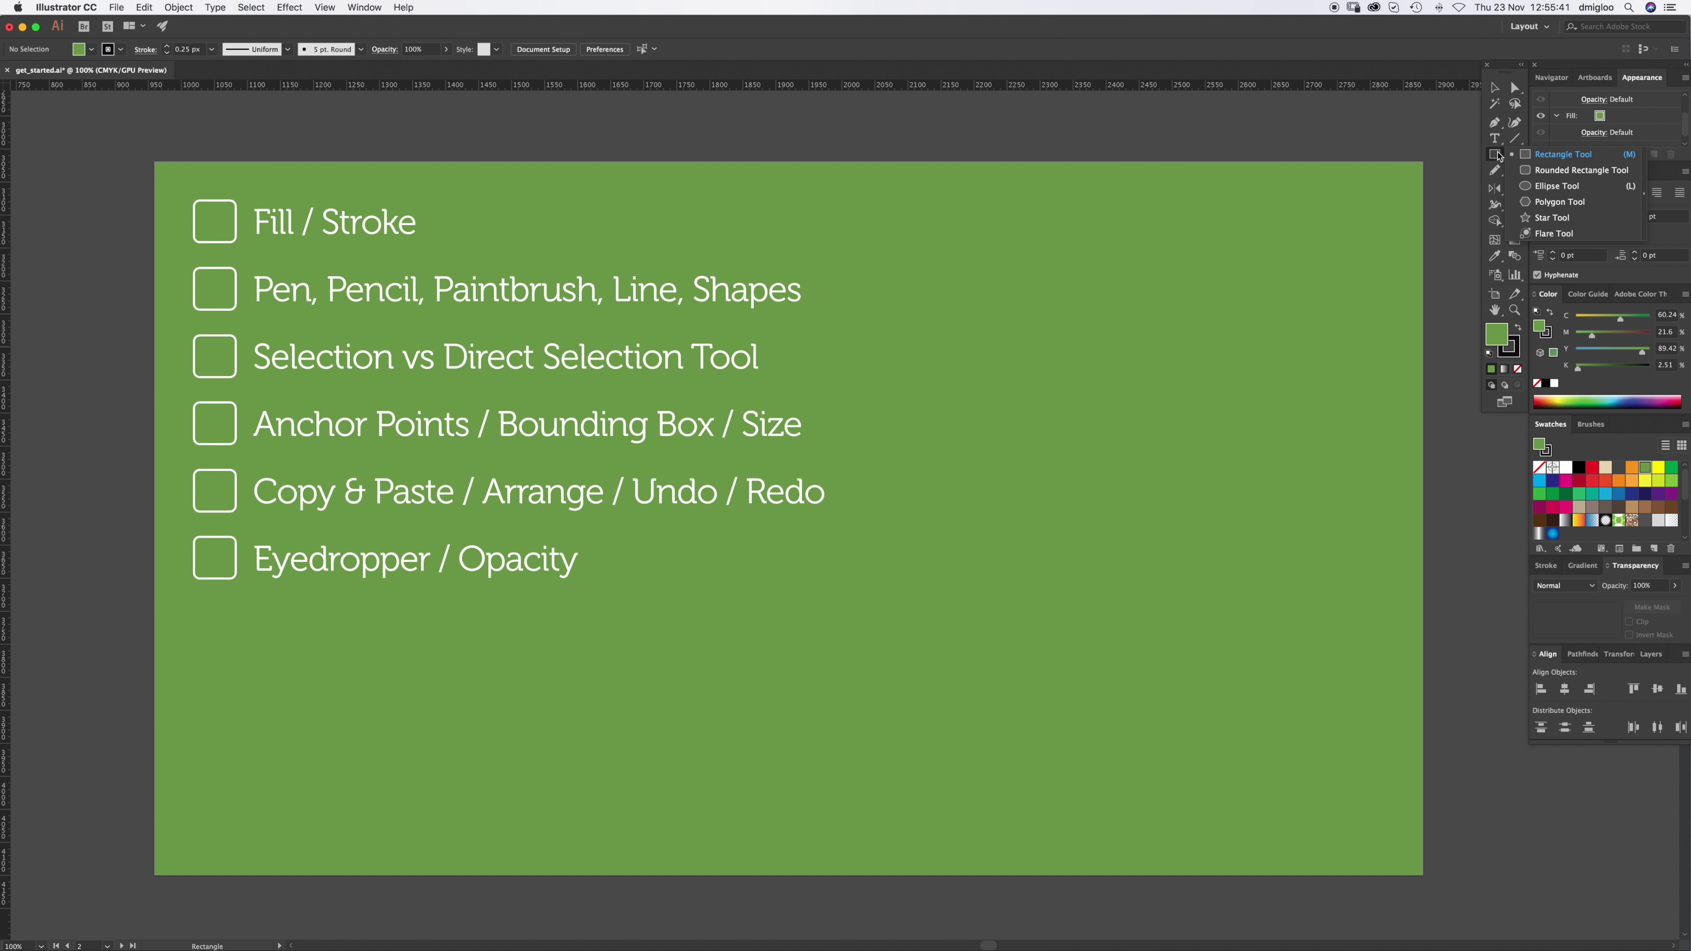
Step: Draw an ellipse on the right of the green artboard, try moving it, and fill it white
click(1535, 187)
drag(999, 371, 1223, 638)
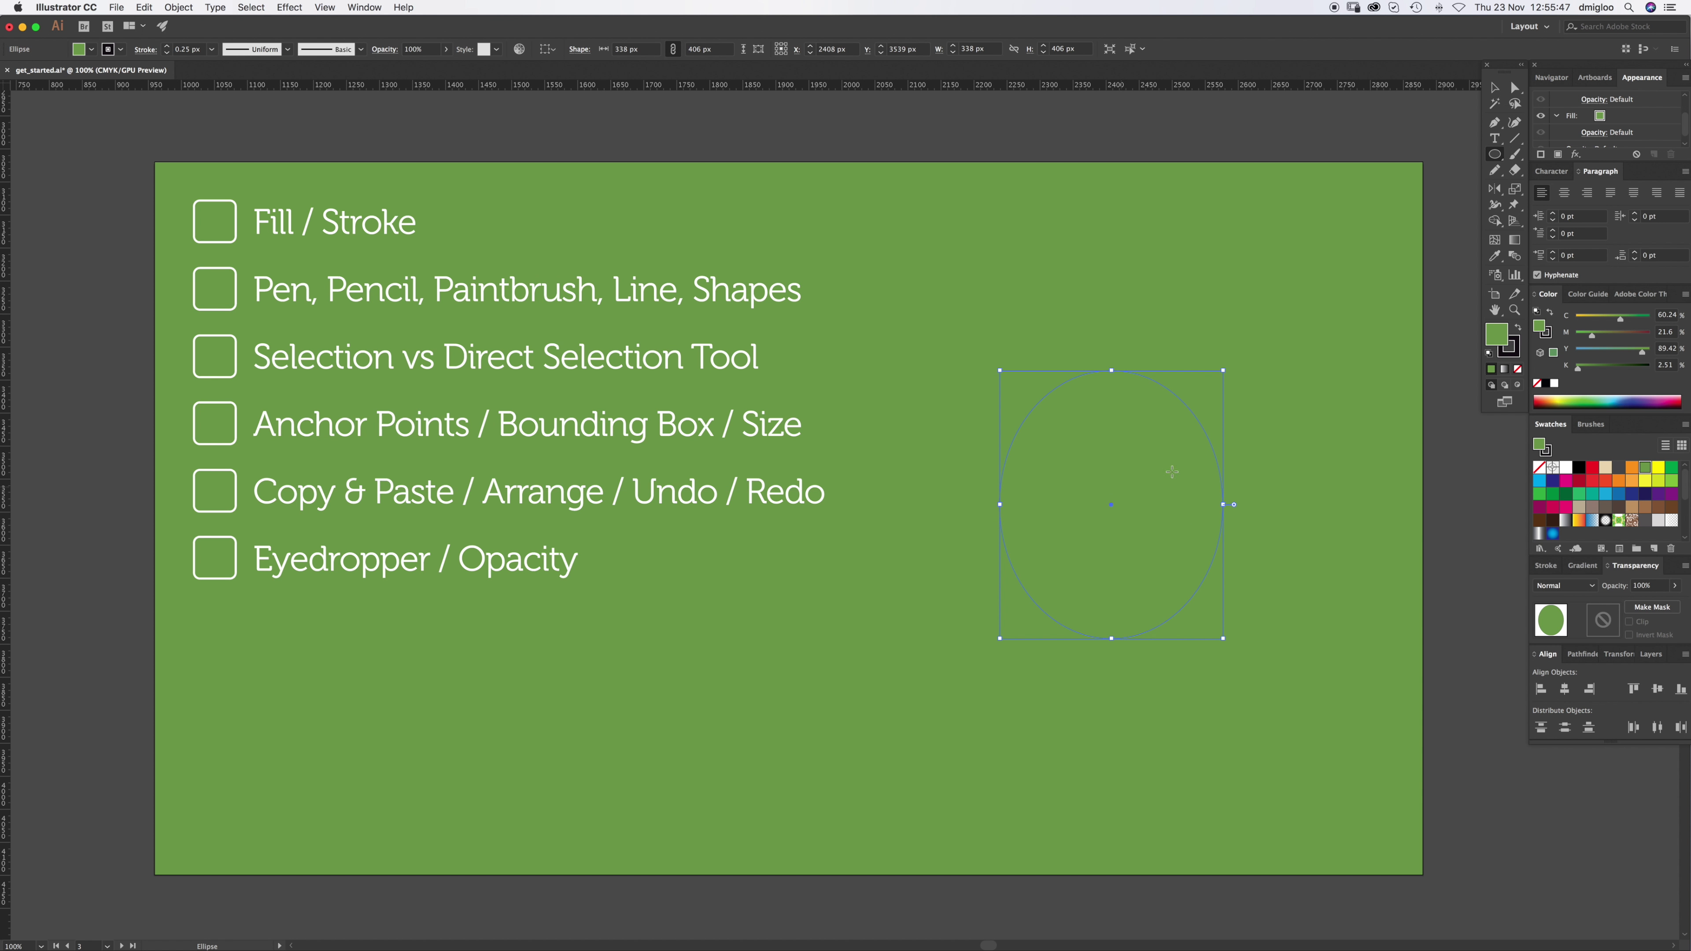
key(v)
drag(1163, 467, 1166, 405)
drag(1390, 549, 1394, 548)
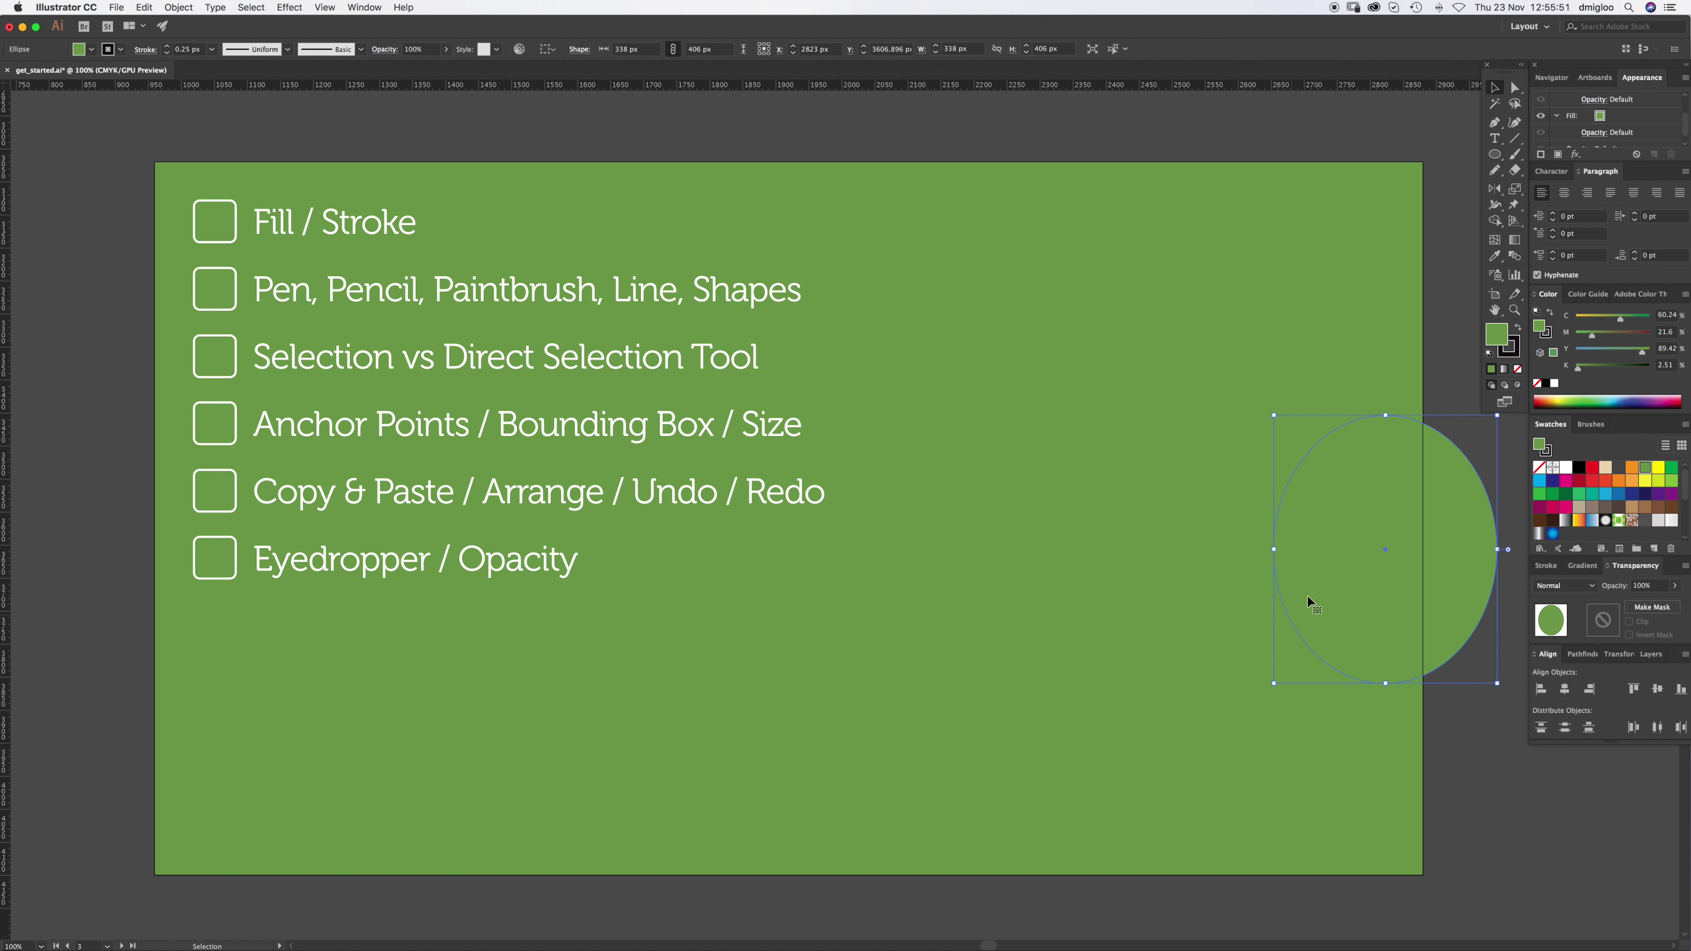
key(super+z)
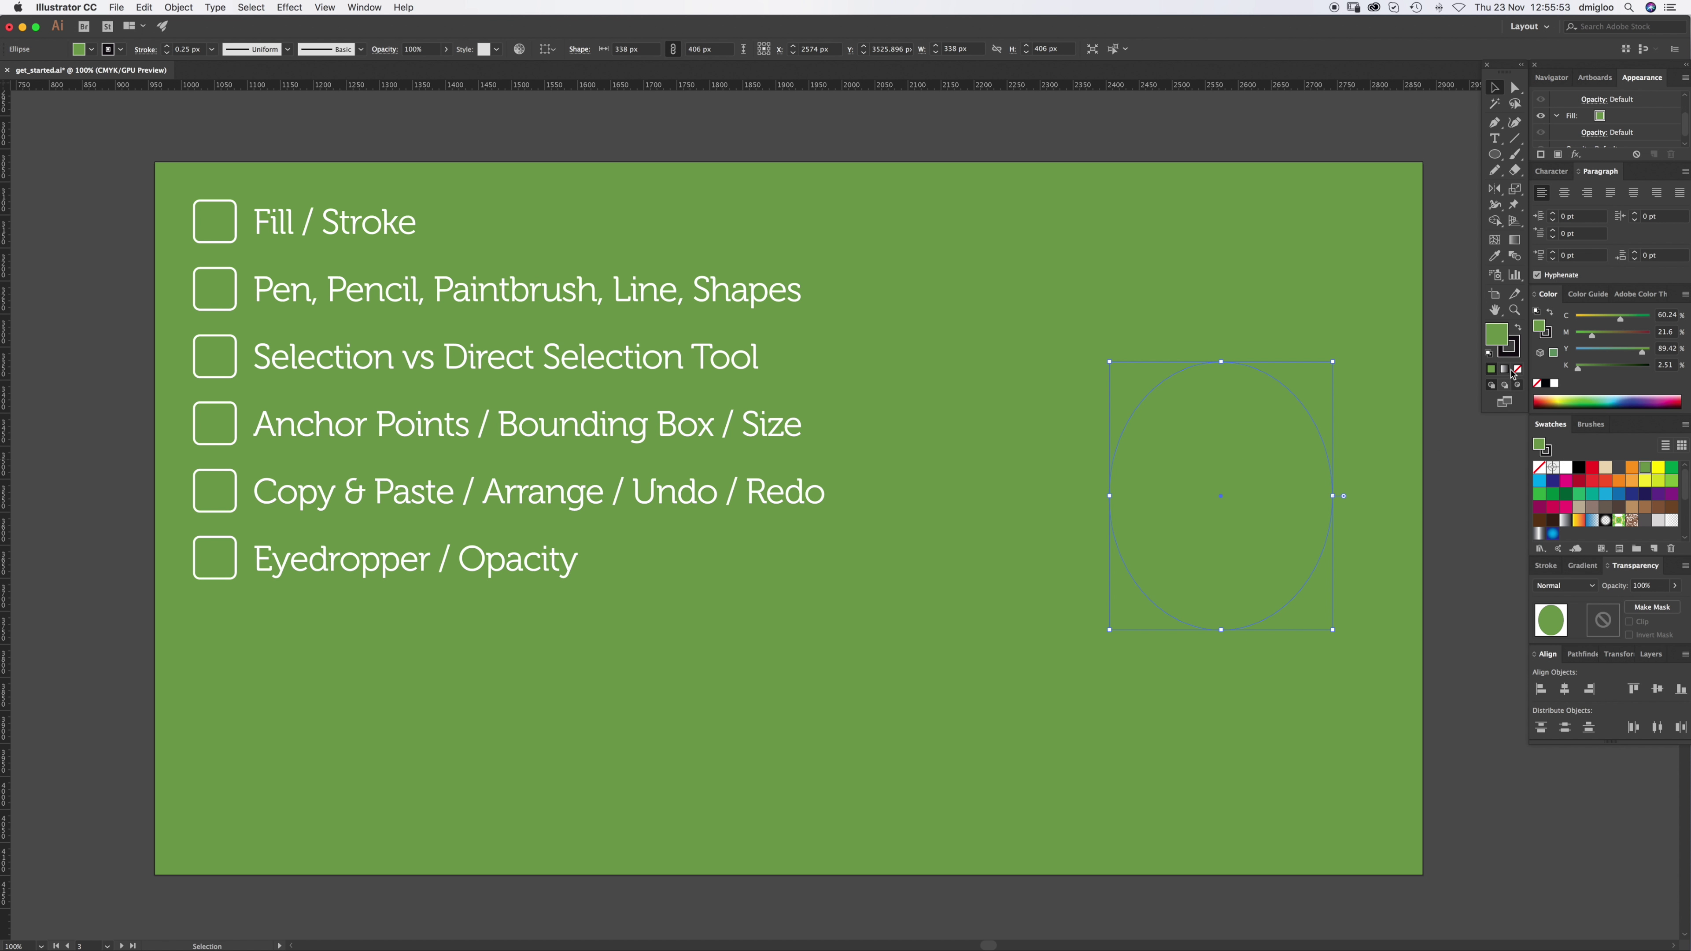
click(1566, 469)
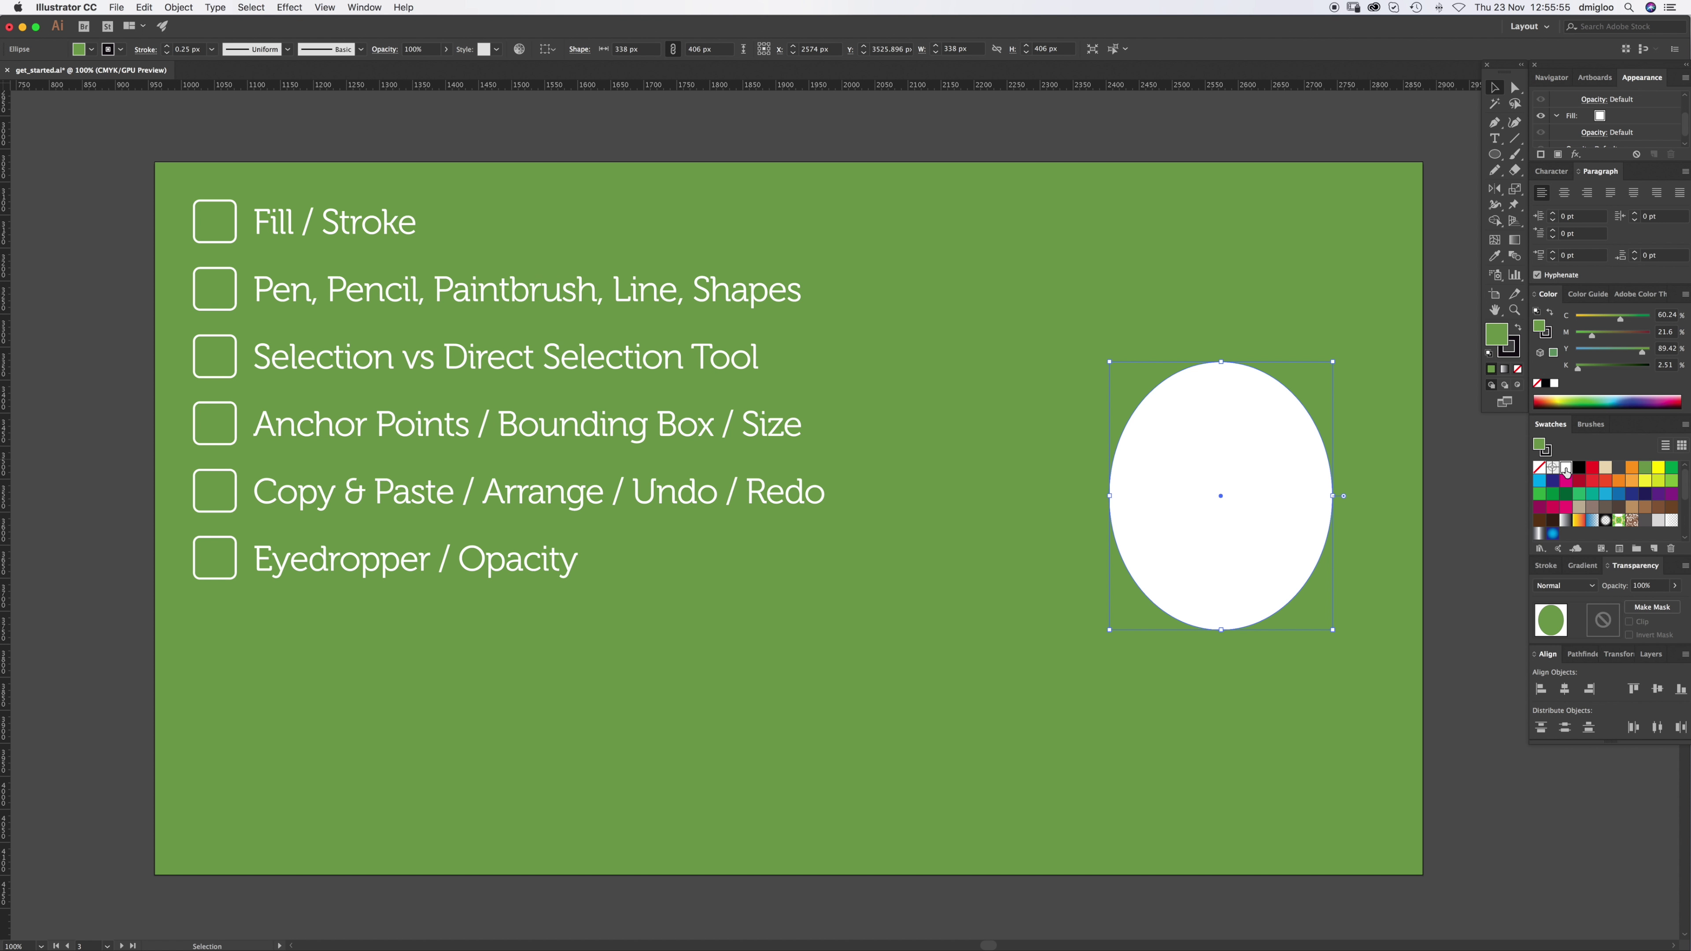
click(1442, 516)
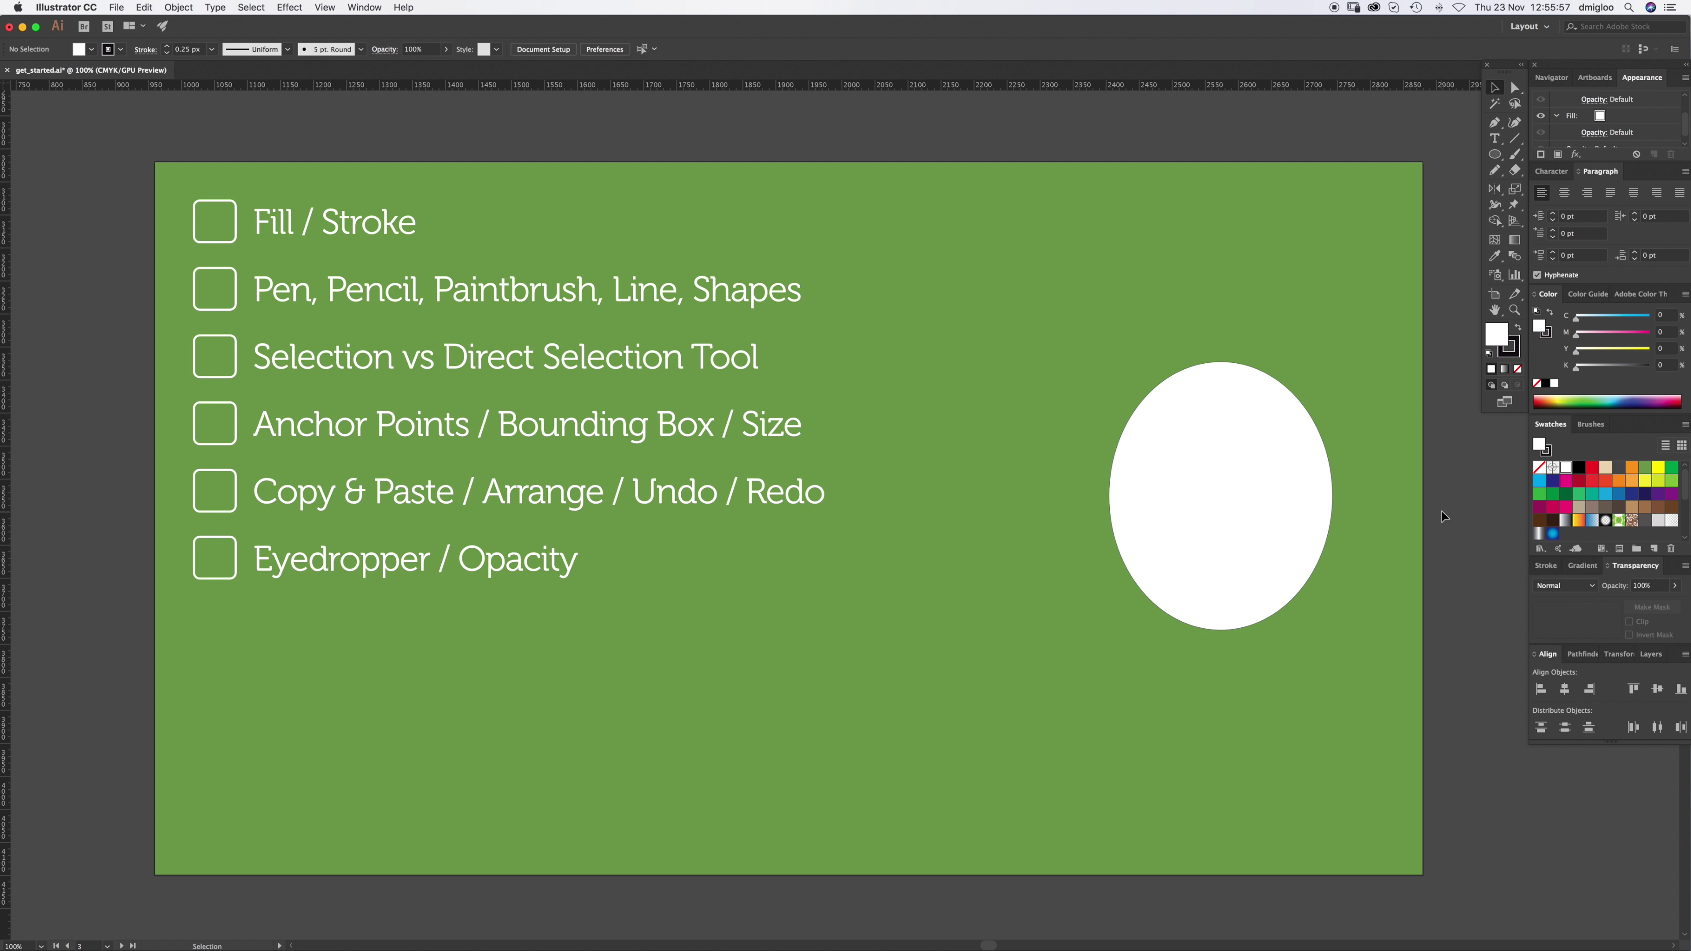
Step: Remove the ellipse's outline, then try a red stroke and clear it again
key(z)
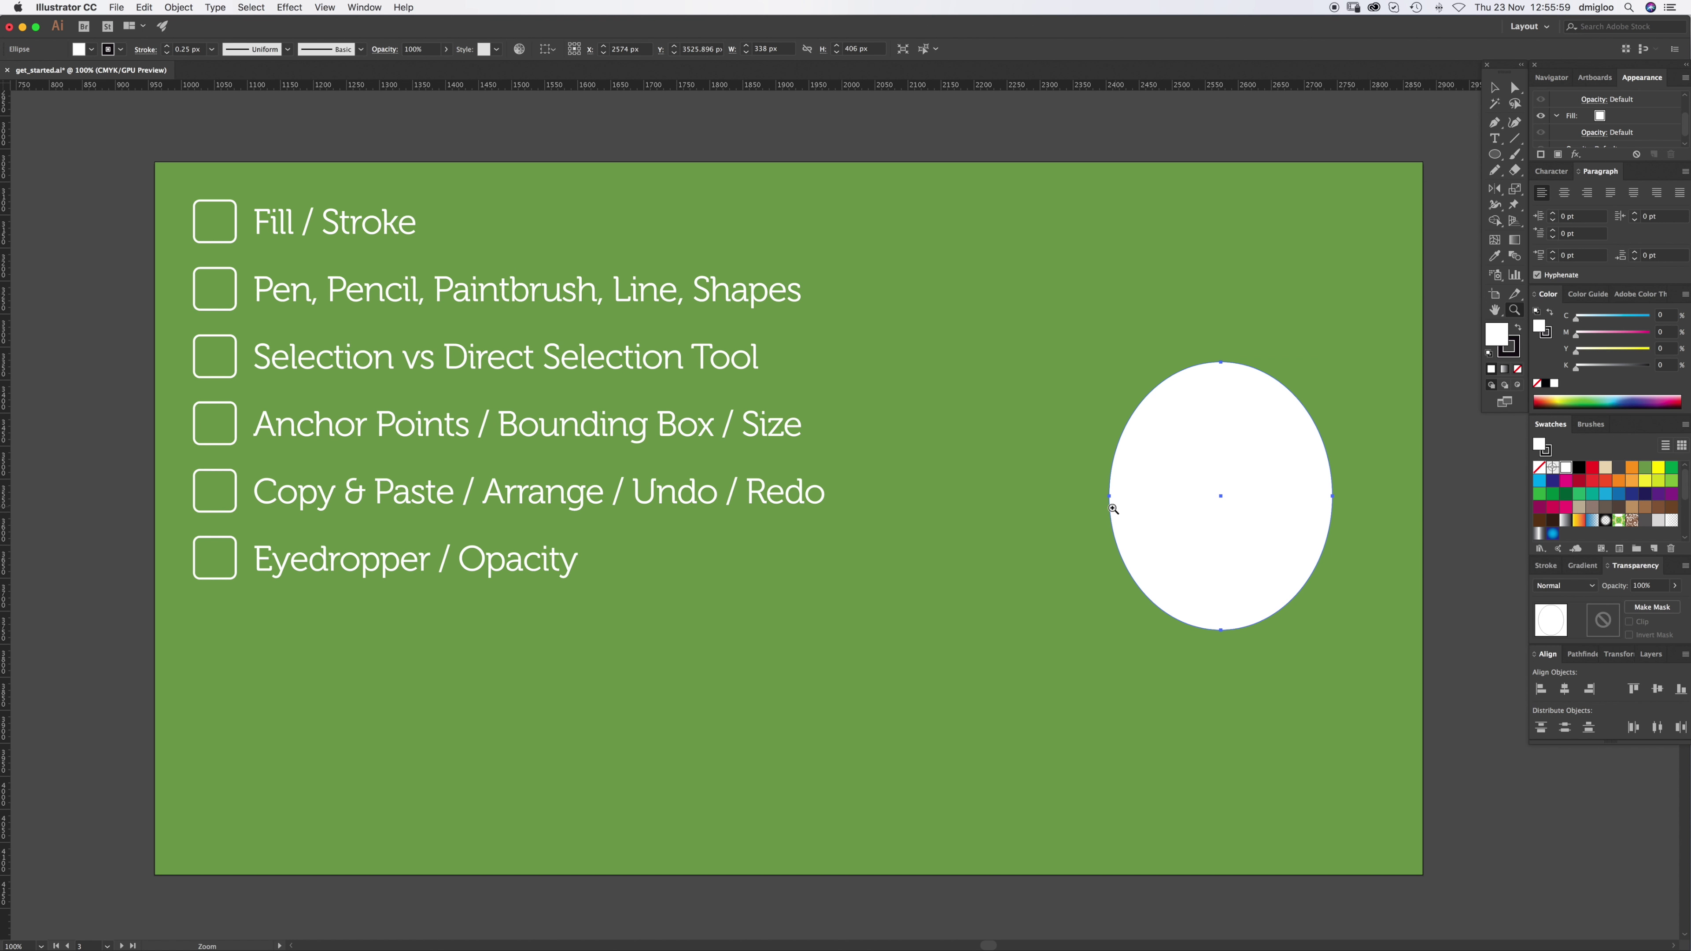
drag(1108, 512, 1380, 443)
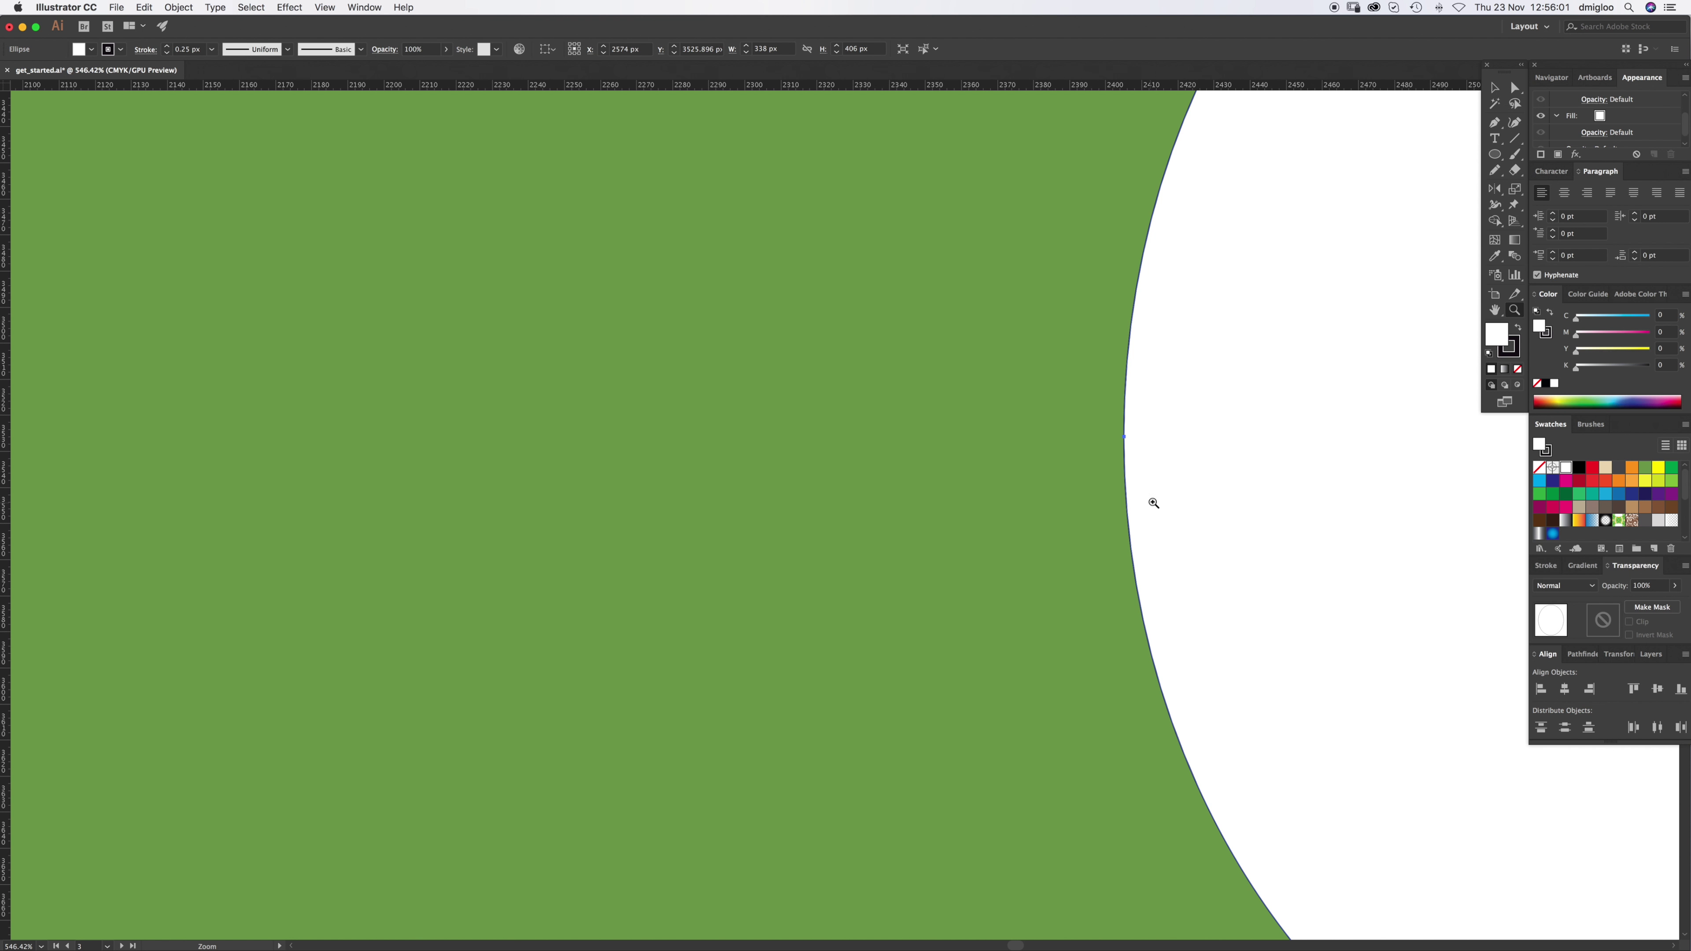
click(1525, 365)
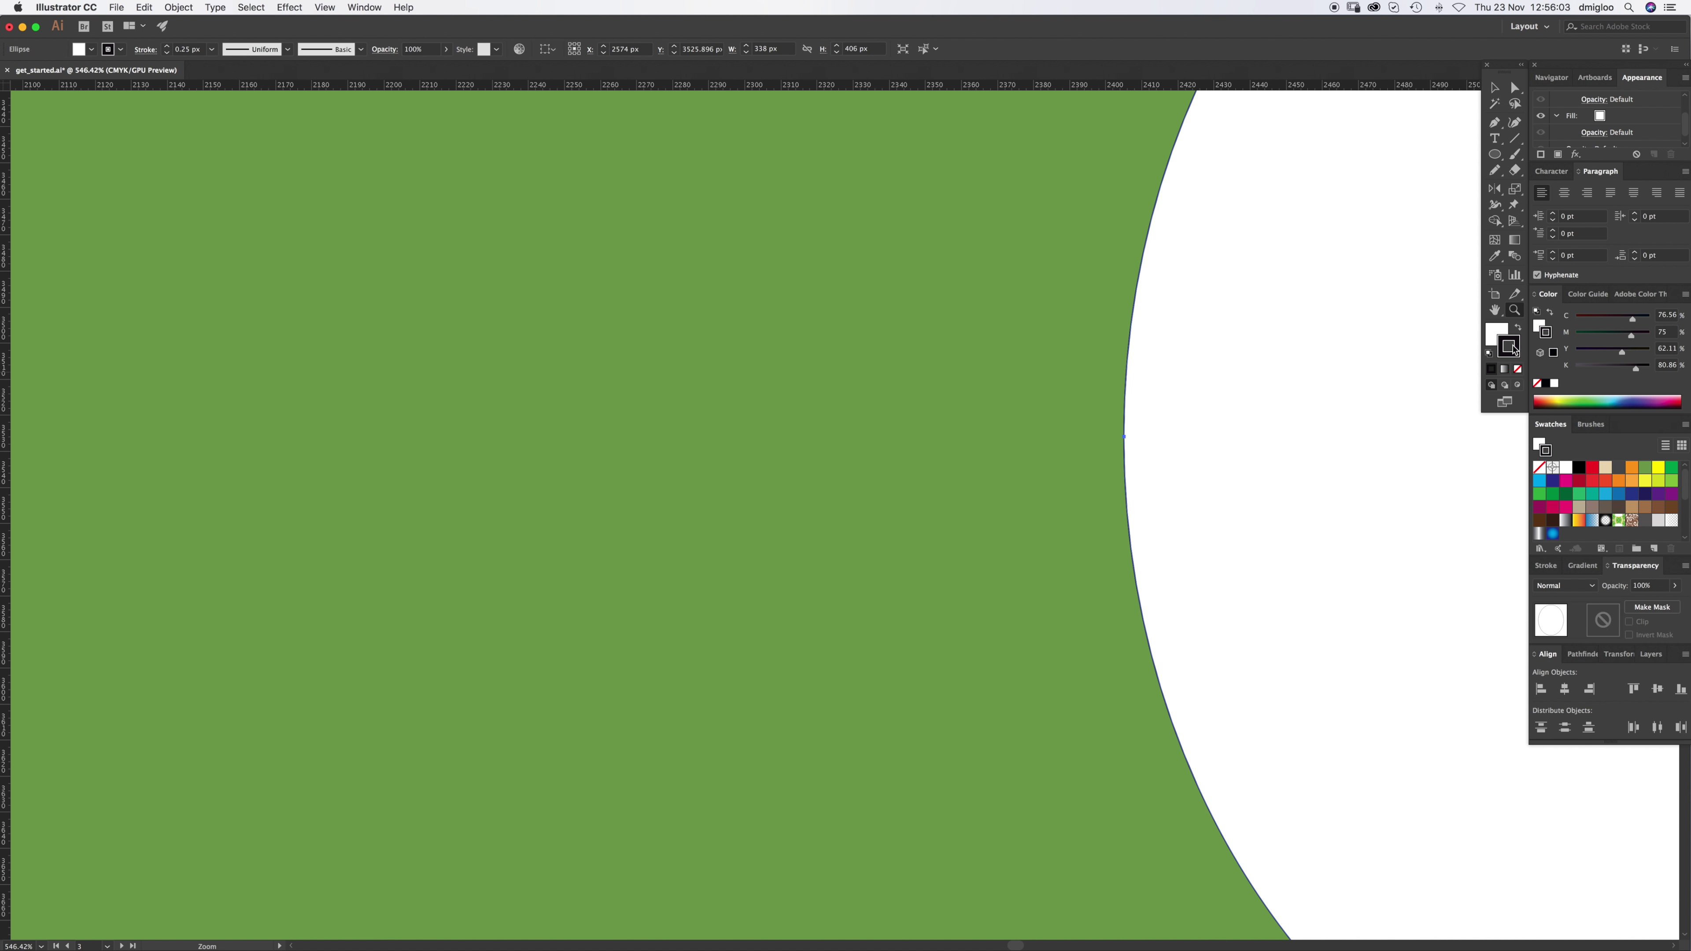
click(1538, 467)
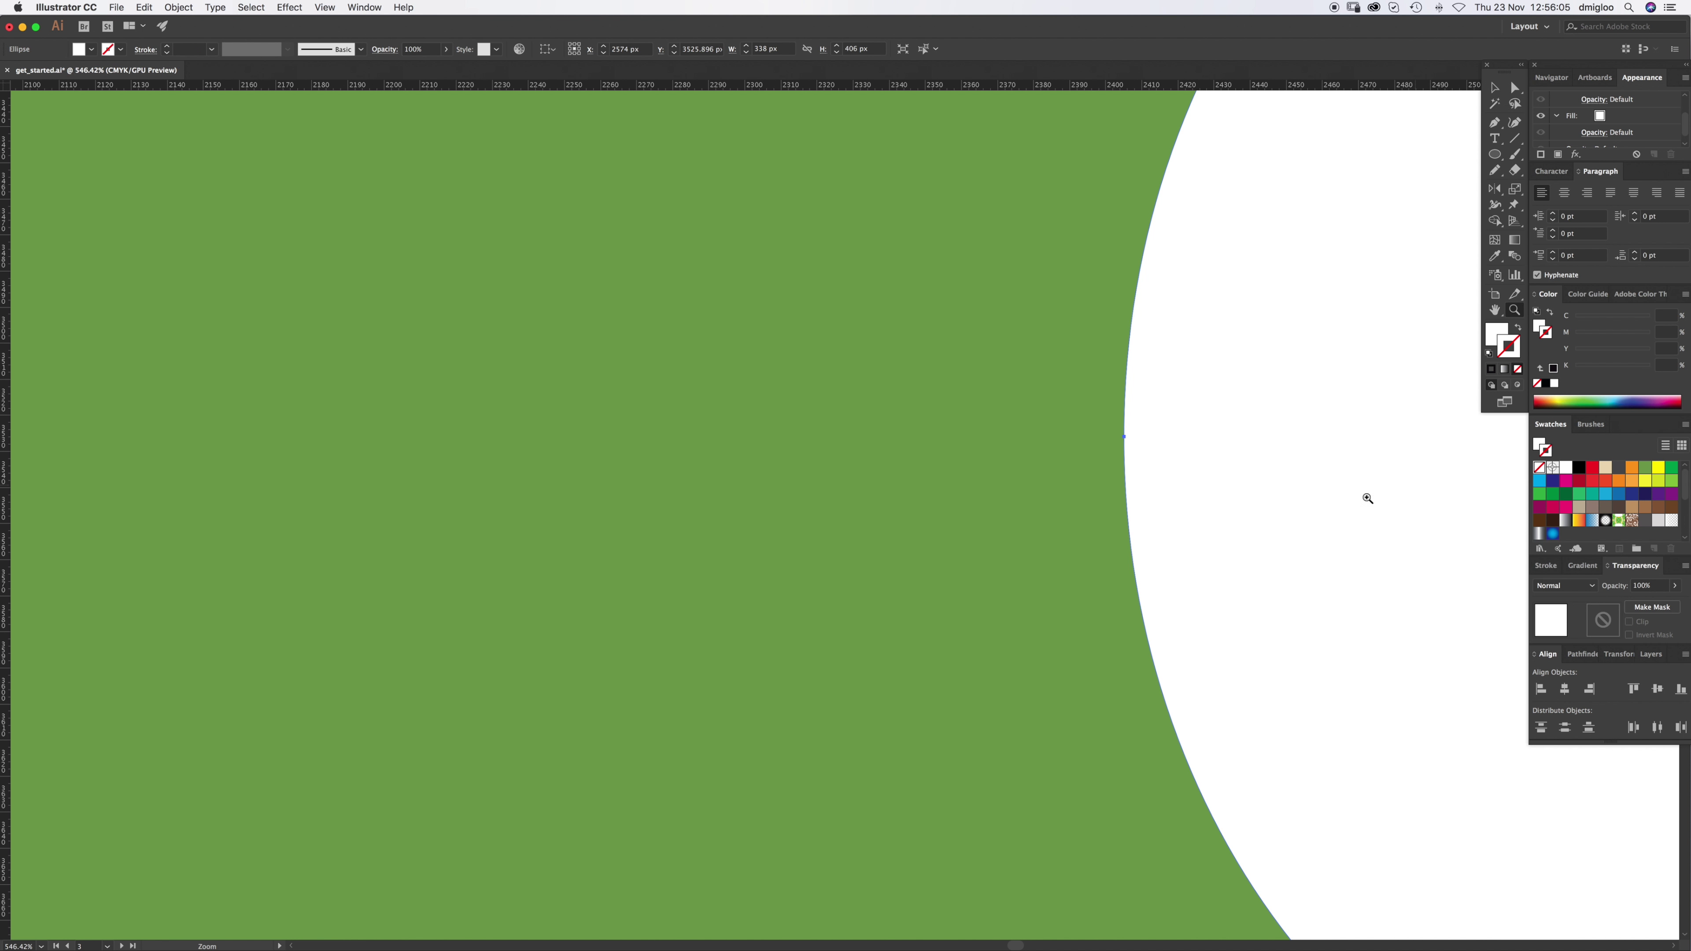
key(v)
key(super+shift+a)
key(super+minus)
key(super+minus)
key(super+minus)
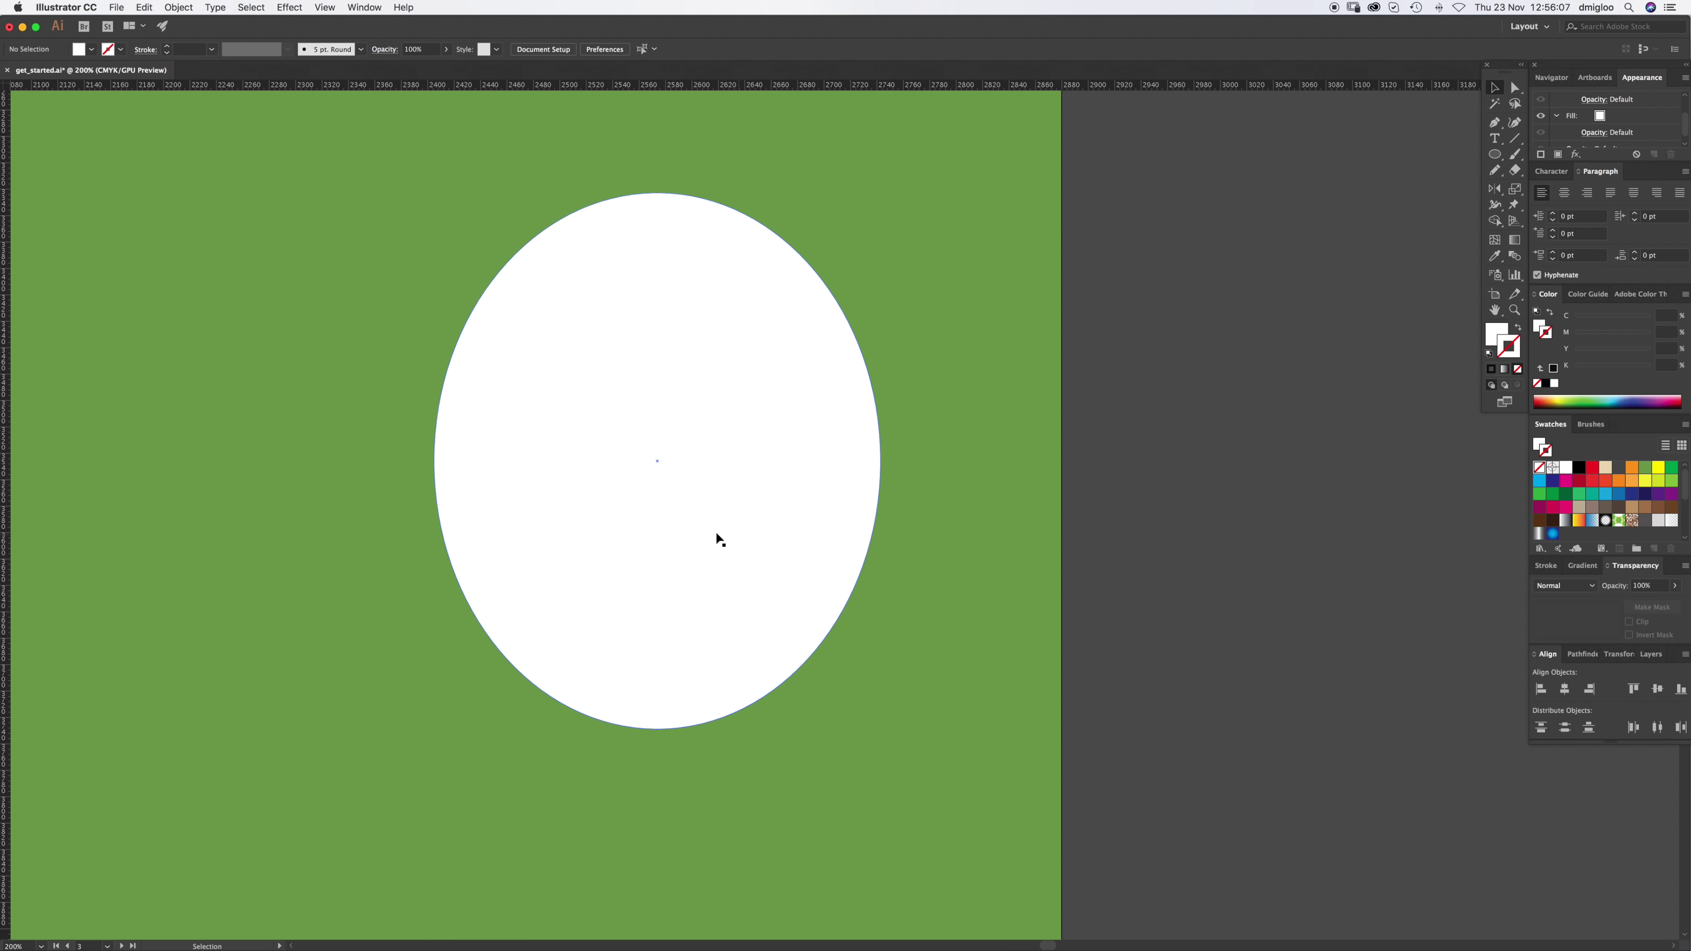
click(710, 532)
click(1593, 480)
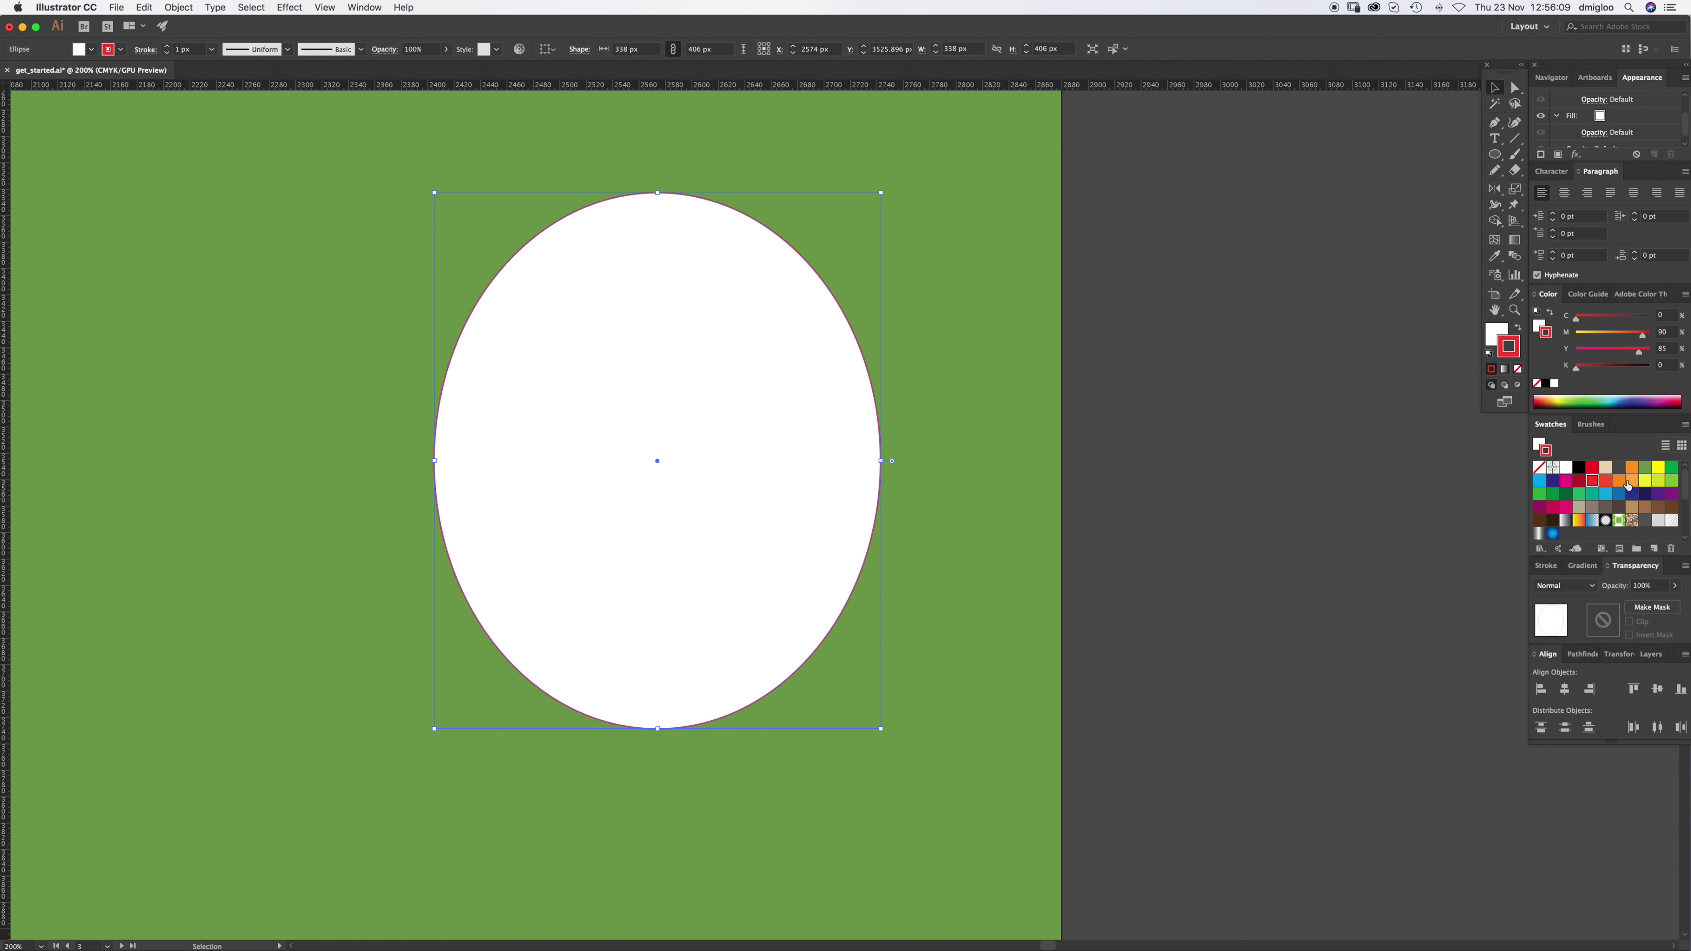
key(slash)
Step: Try red, cyan-blue and beige fills, settle on dark grey, and move the ellipse up-left
click(1496, 334)
click(1591, 469)
click(1592, 467)
click(1605, 493)
click(1605, 468)
click(1618, 468)
click(1171, 520)
key(z)
alt+click(655, 536)
alt+click(654, 537)
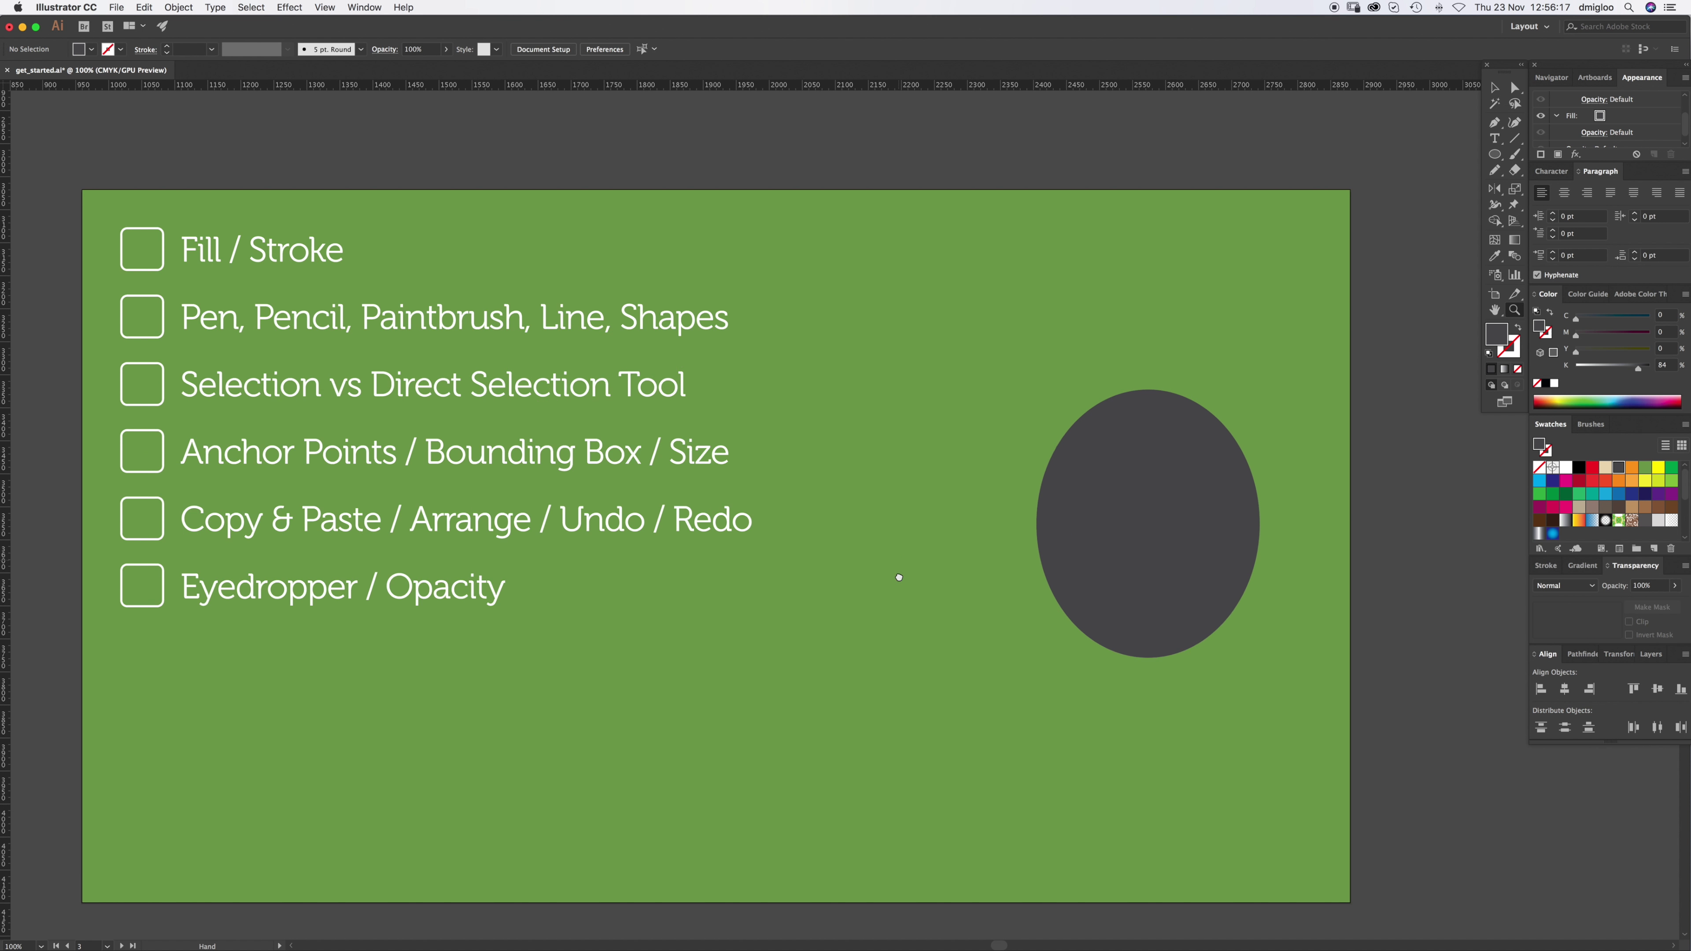
key(v)
drag(1182, 538, 1116, 448)
key(Delete)
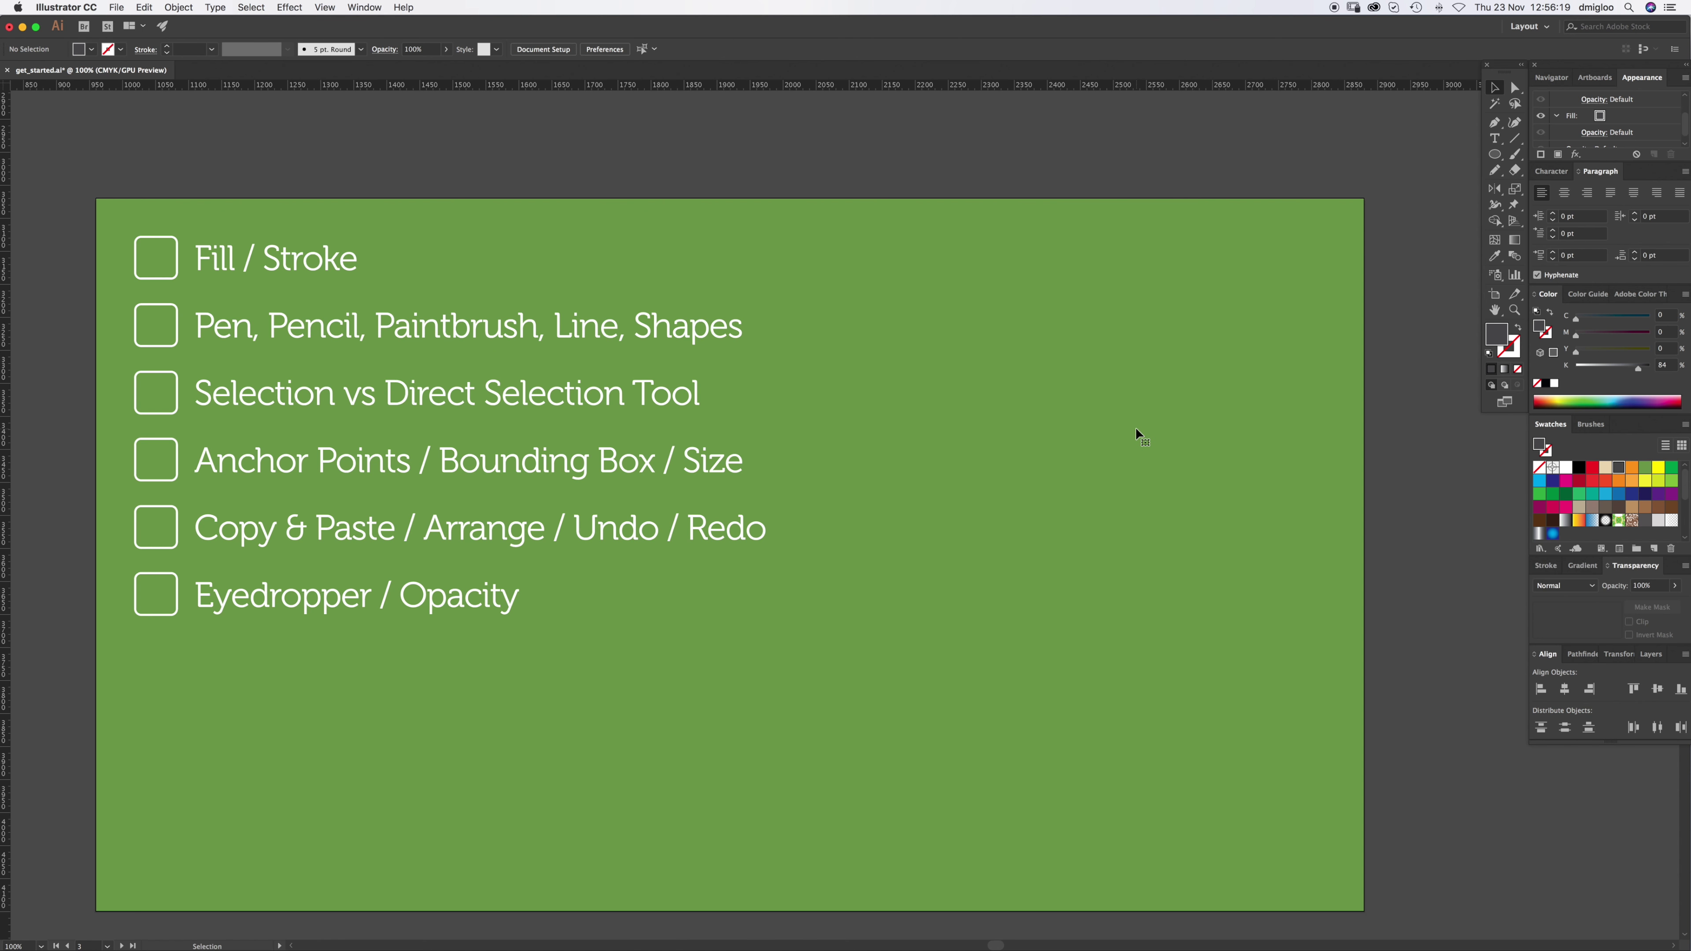
key(p)
click(892, 413)
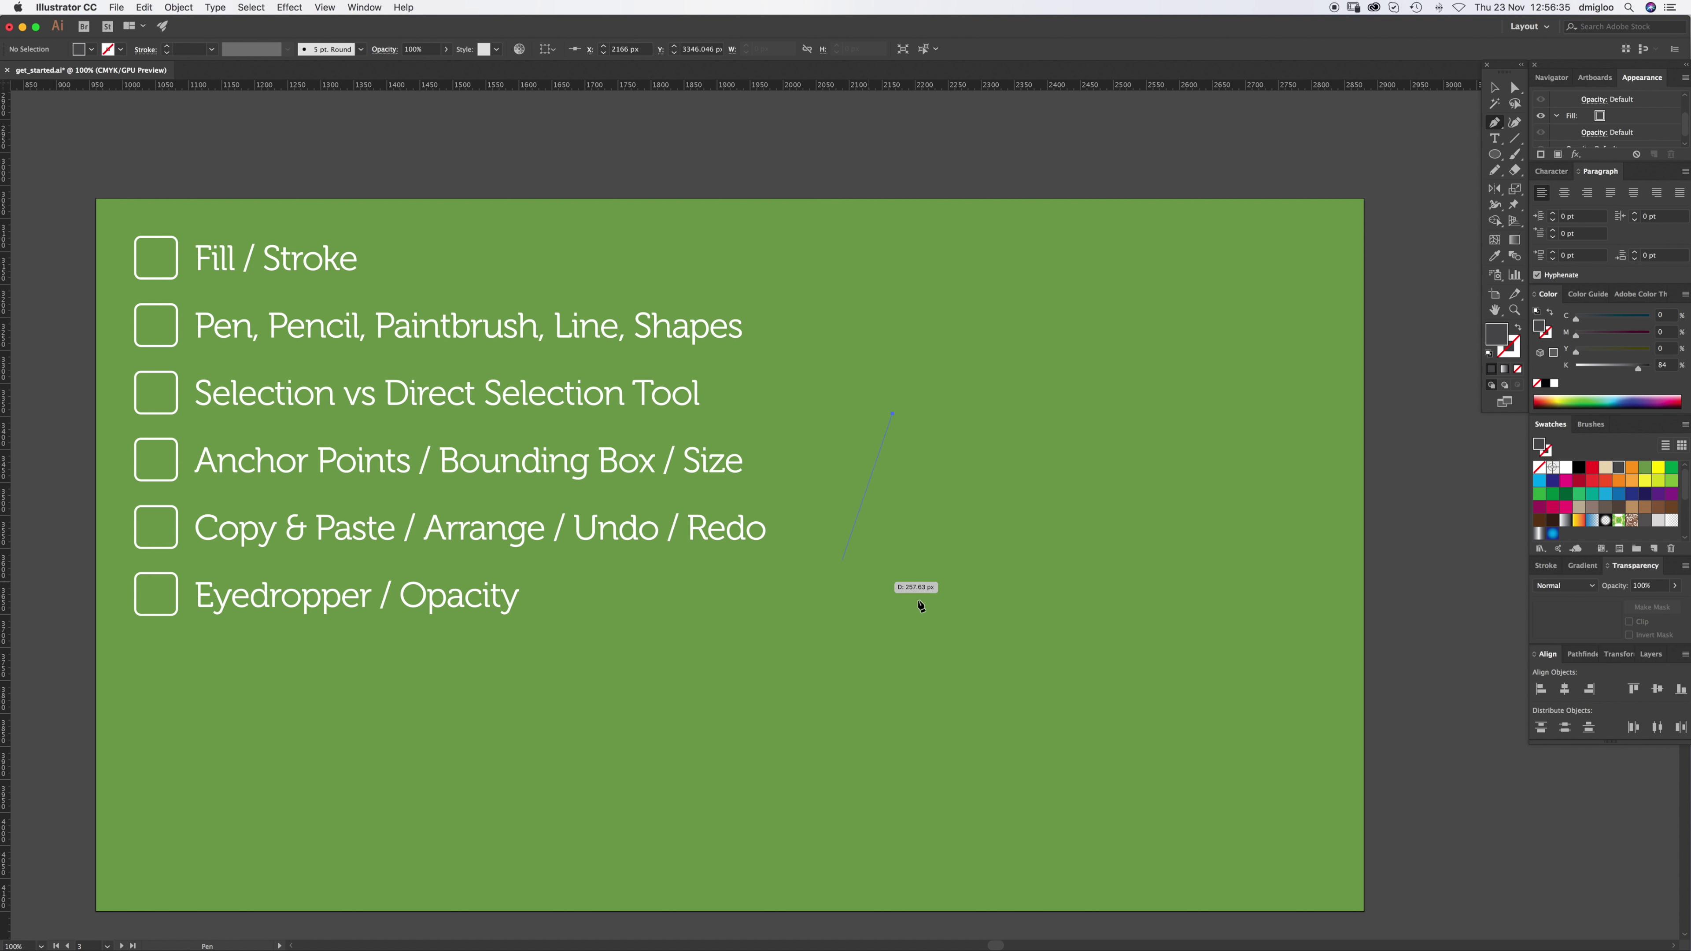
super+click(1050, 332)
key(v)
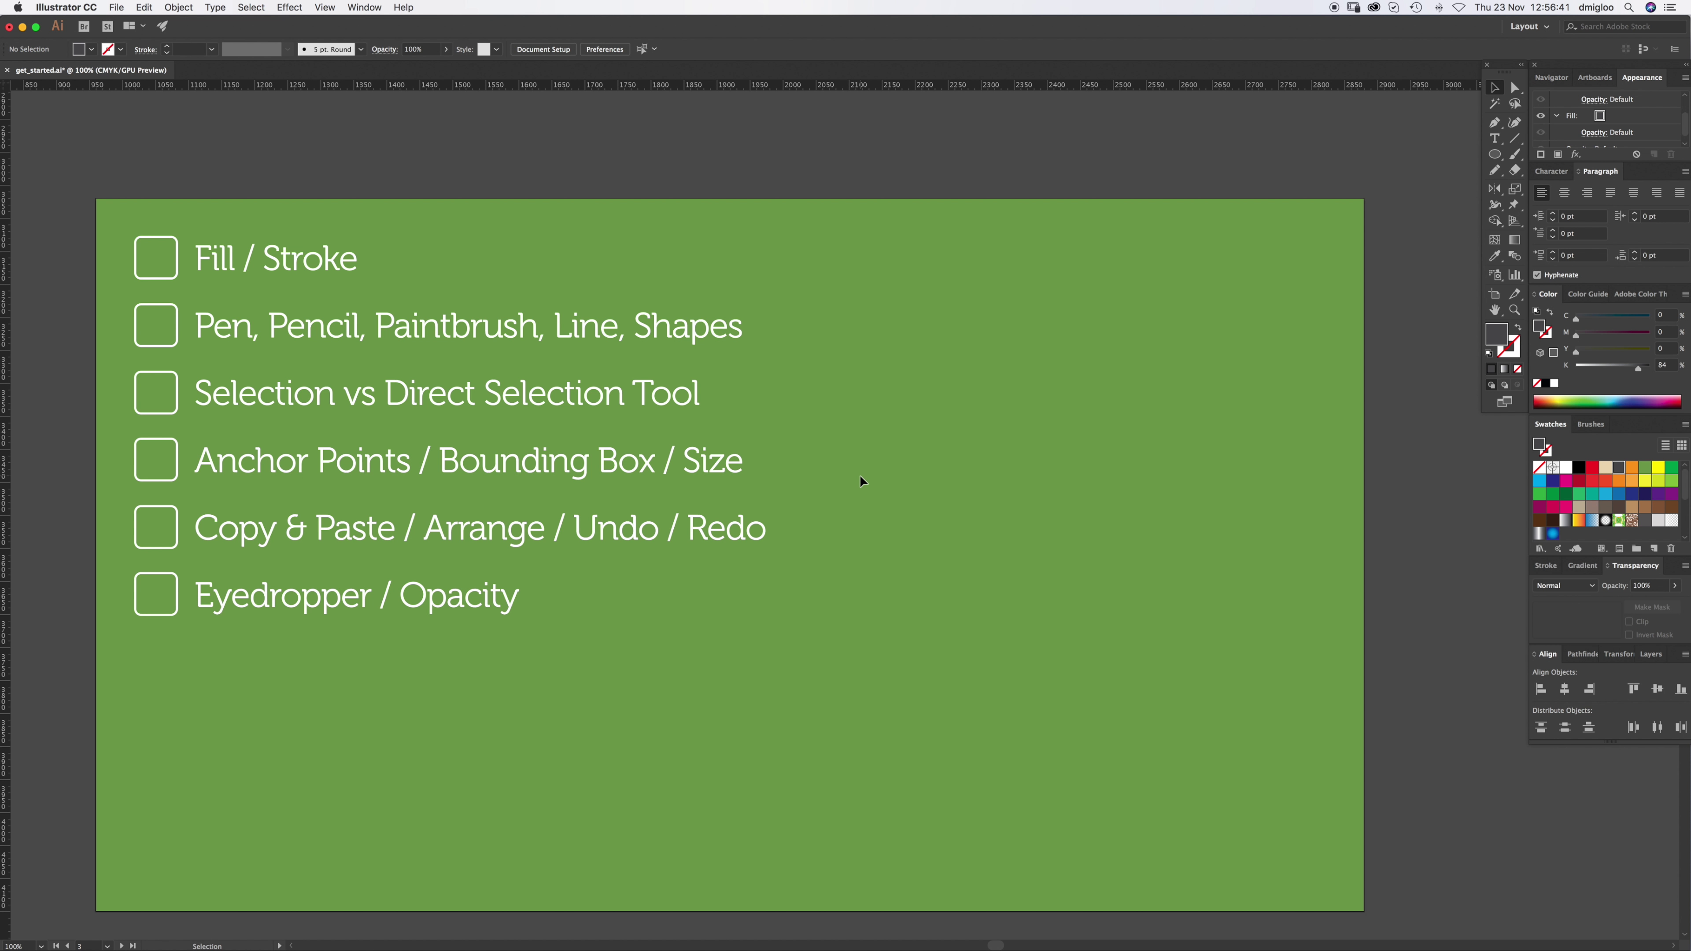
key(p)
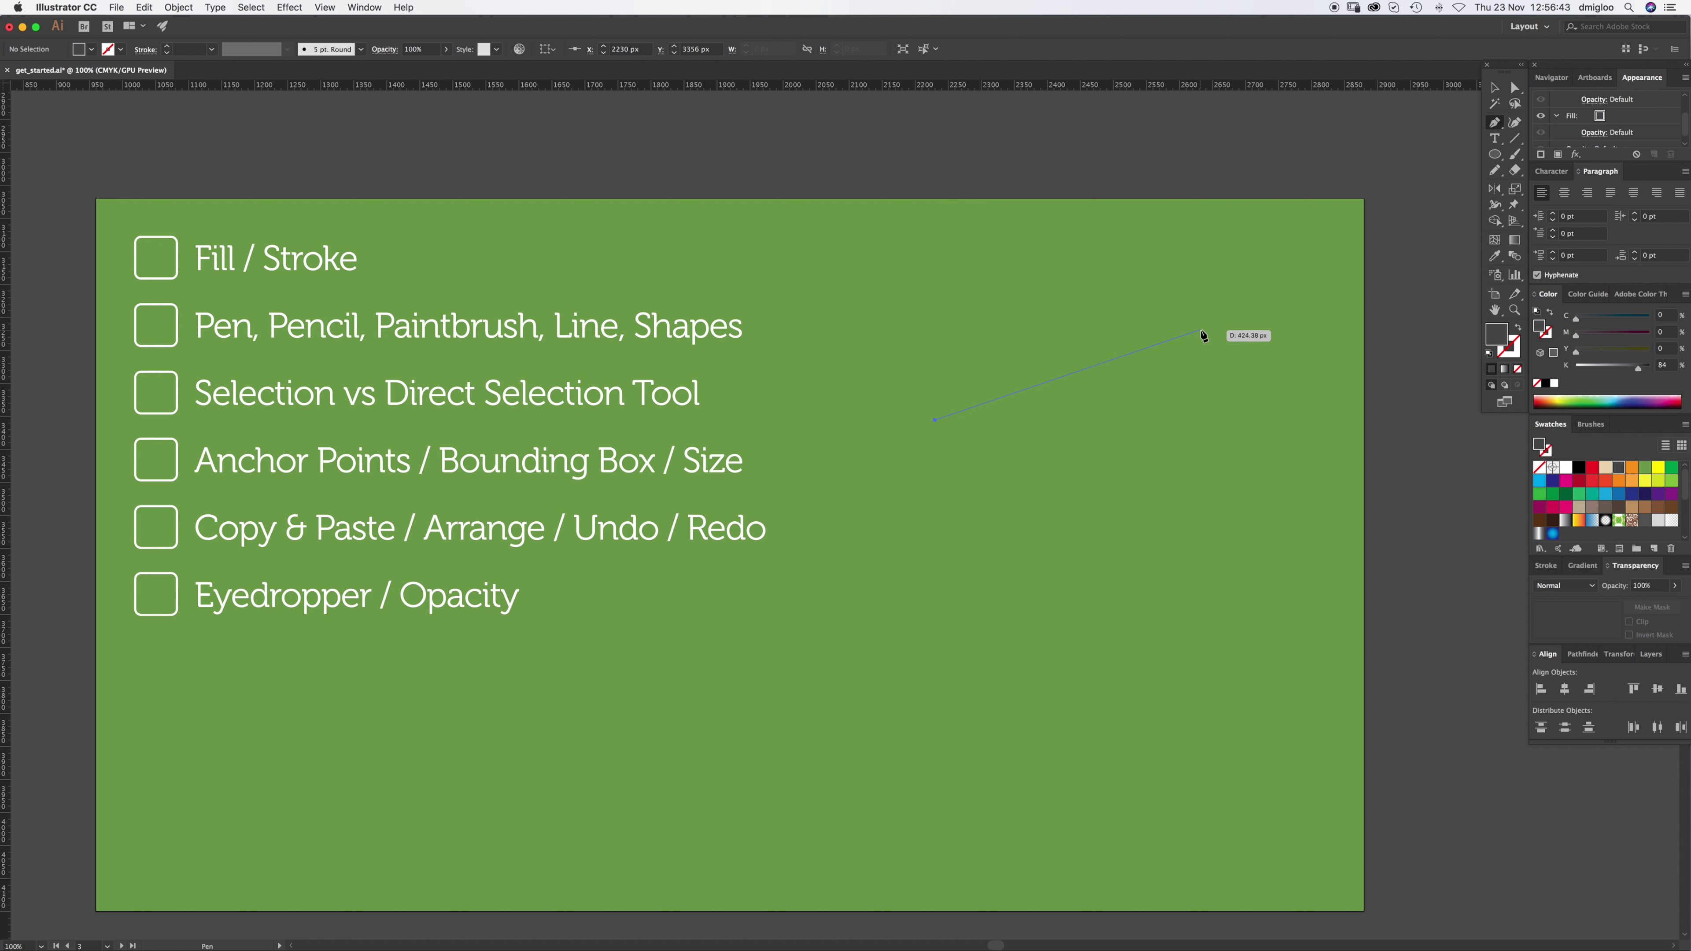
click(934, 420)
click(1205, 329)
click(1264, 506)
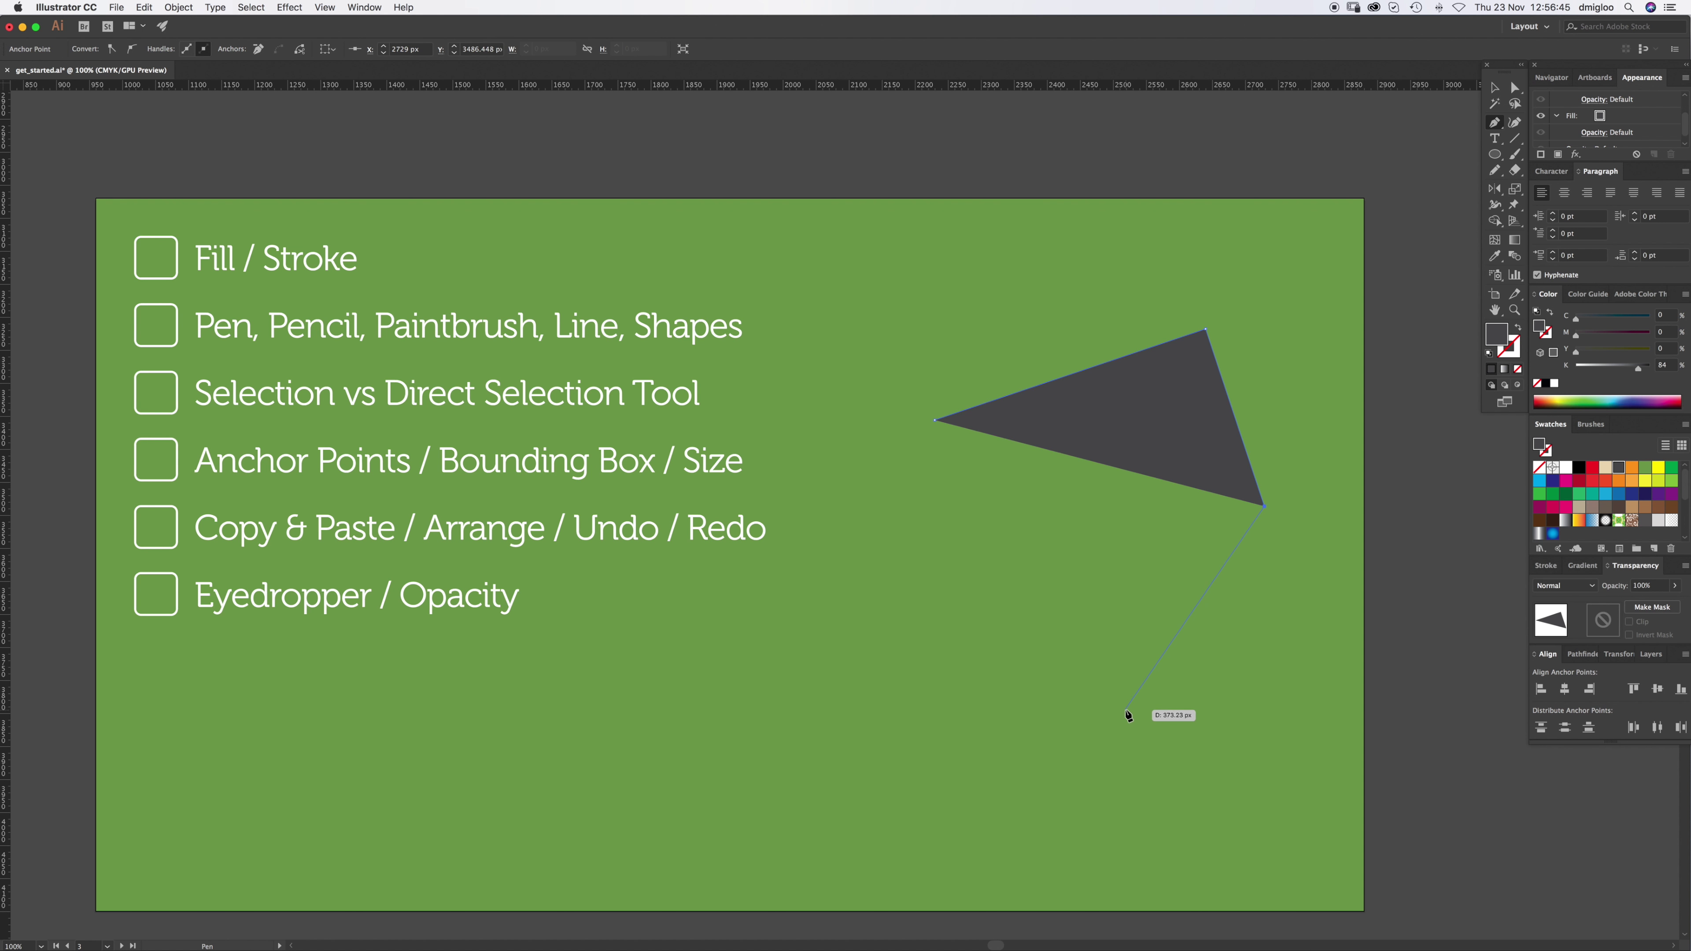
click(1127, 712)
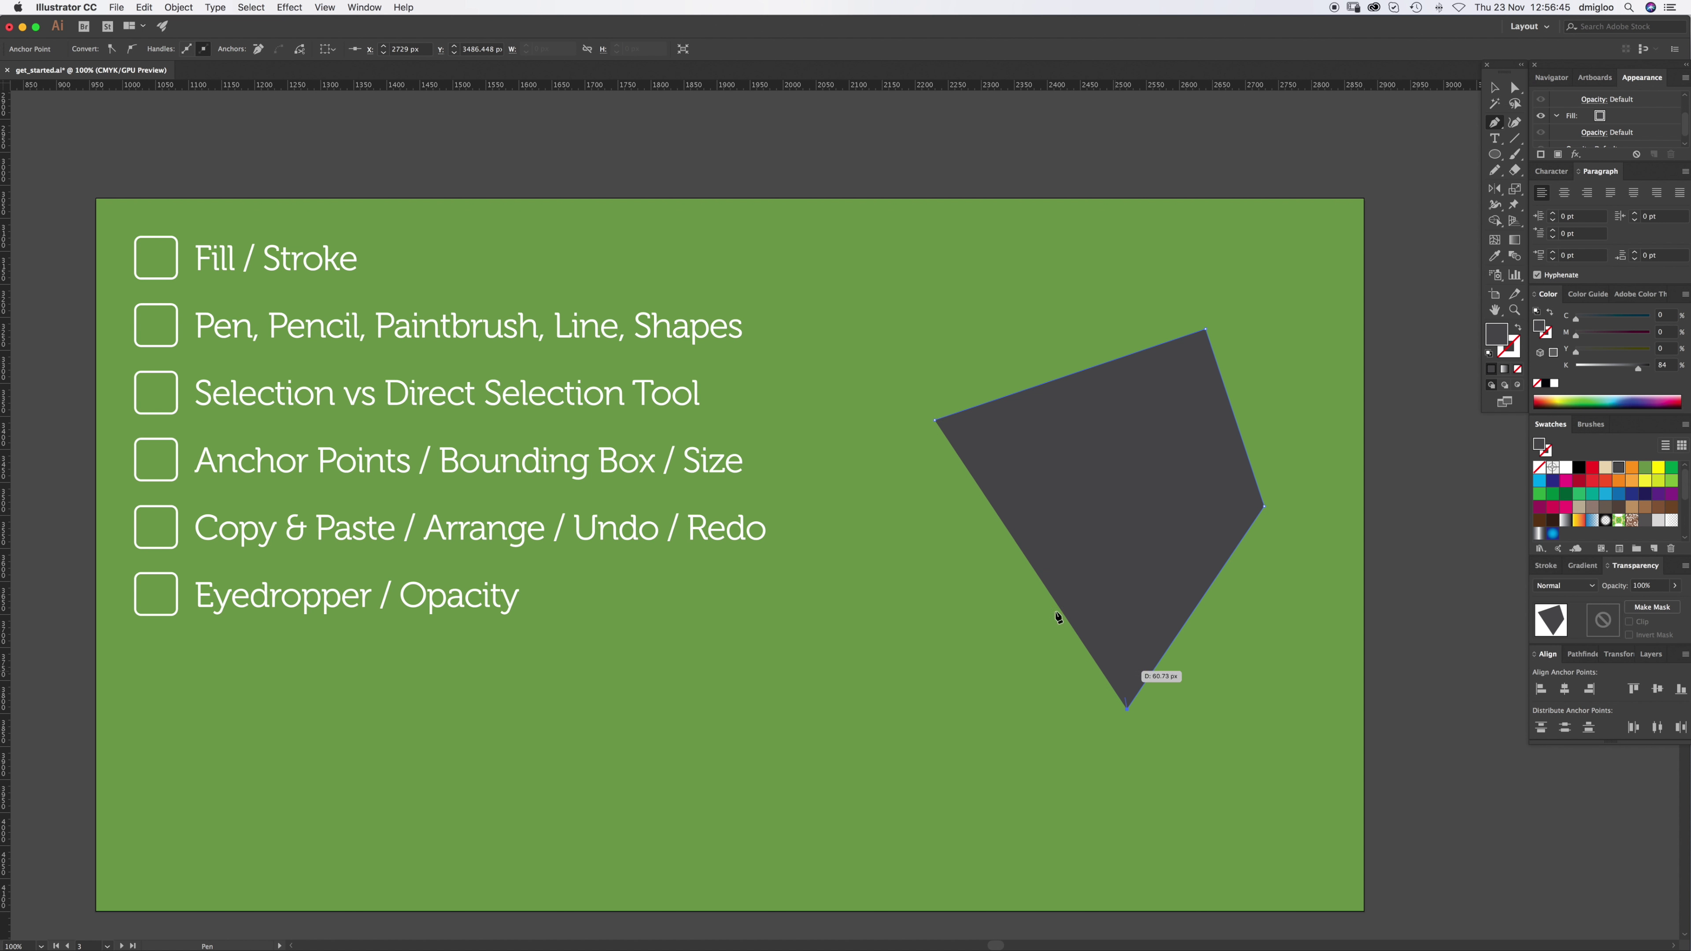
click(936, 421)
key(Delete)
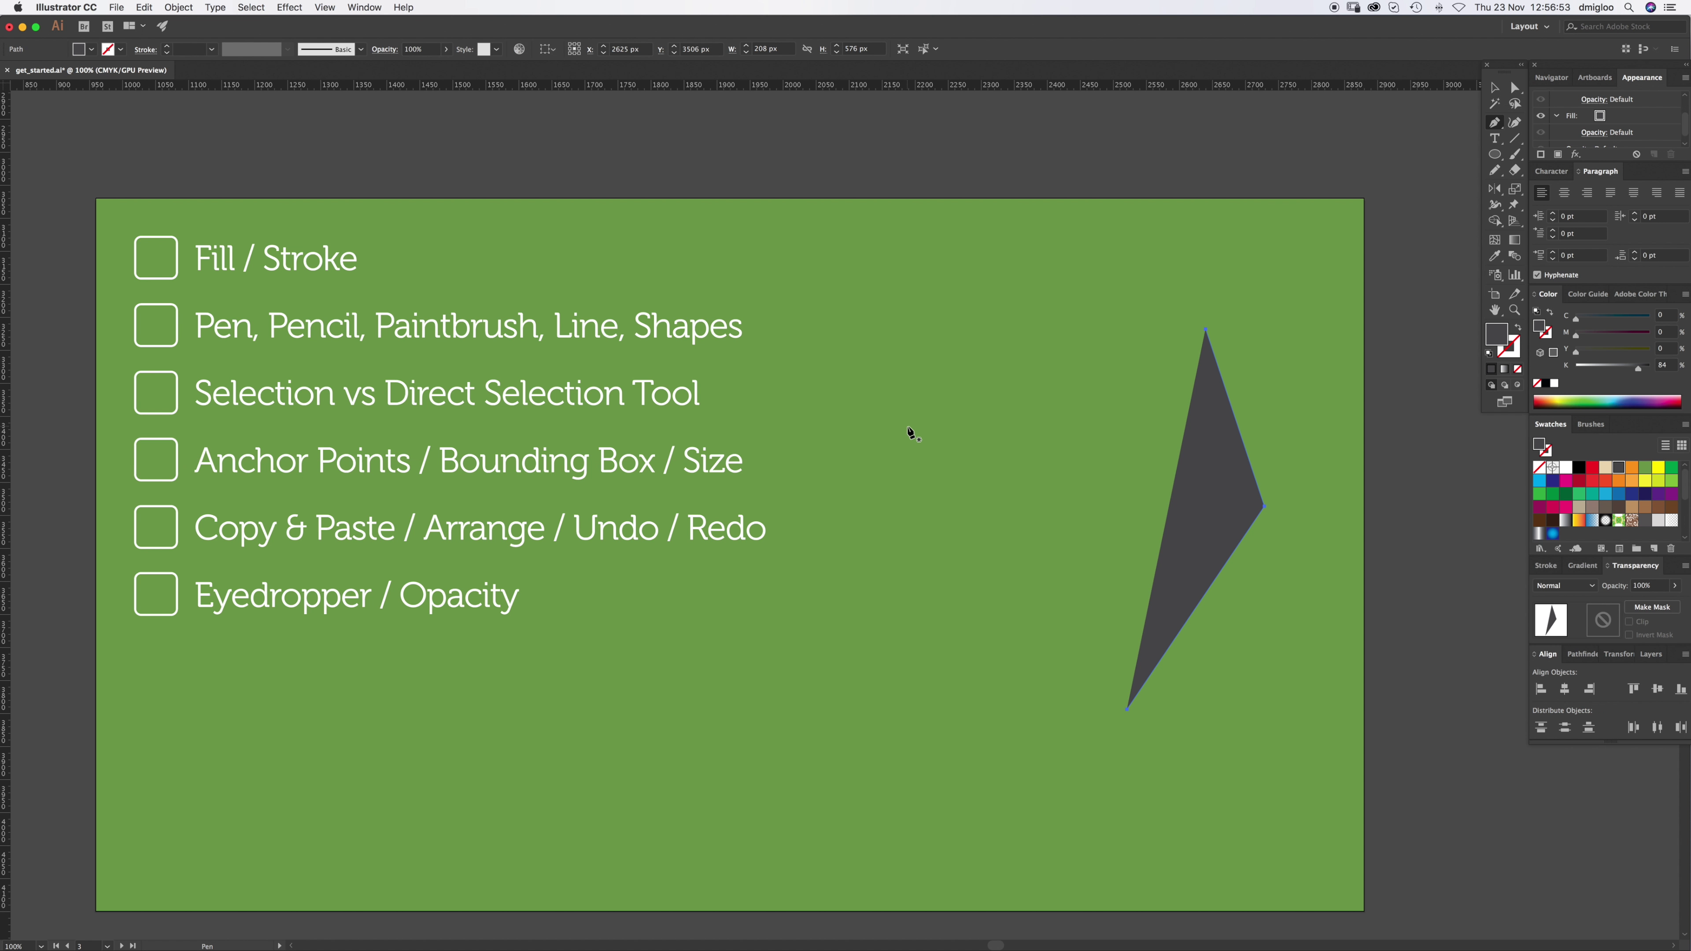
key(Delete)
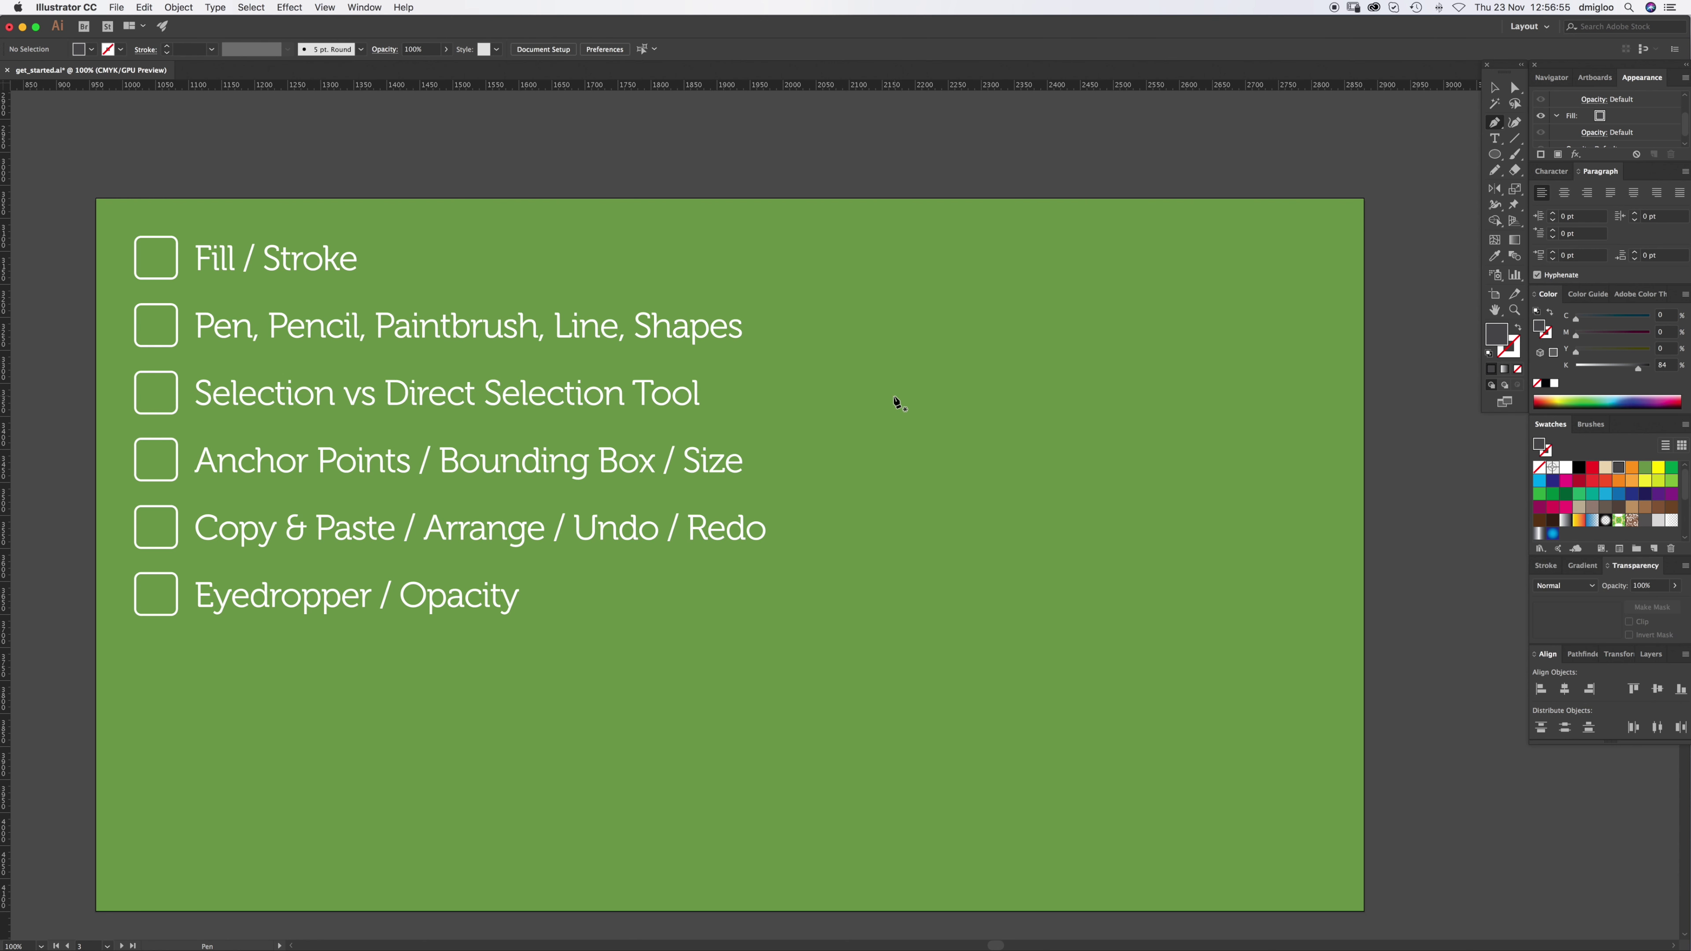
drag(886, 398, 1023, 365)
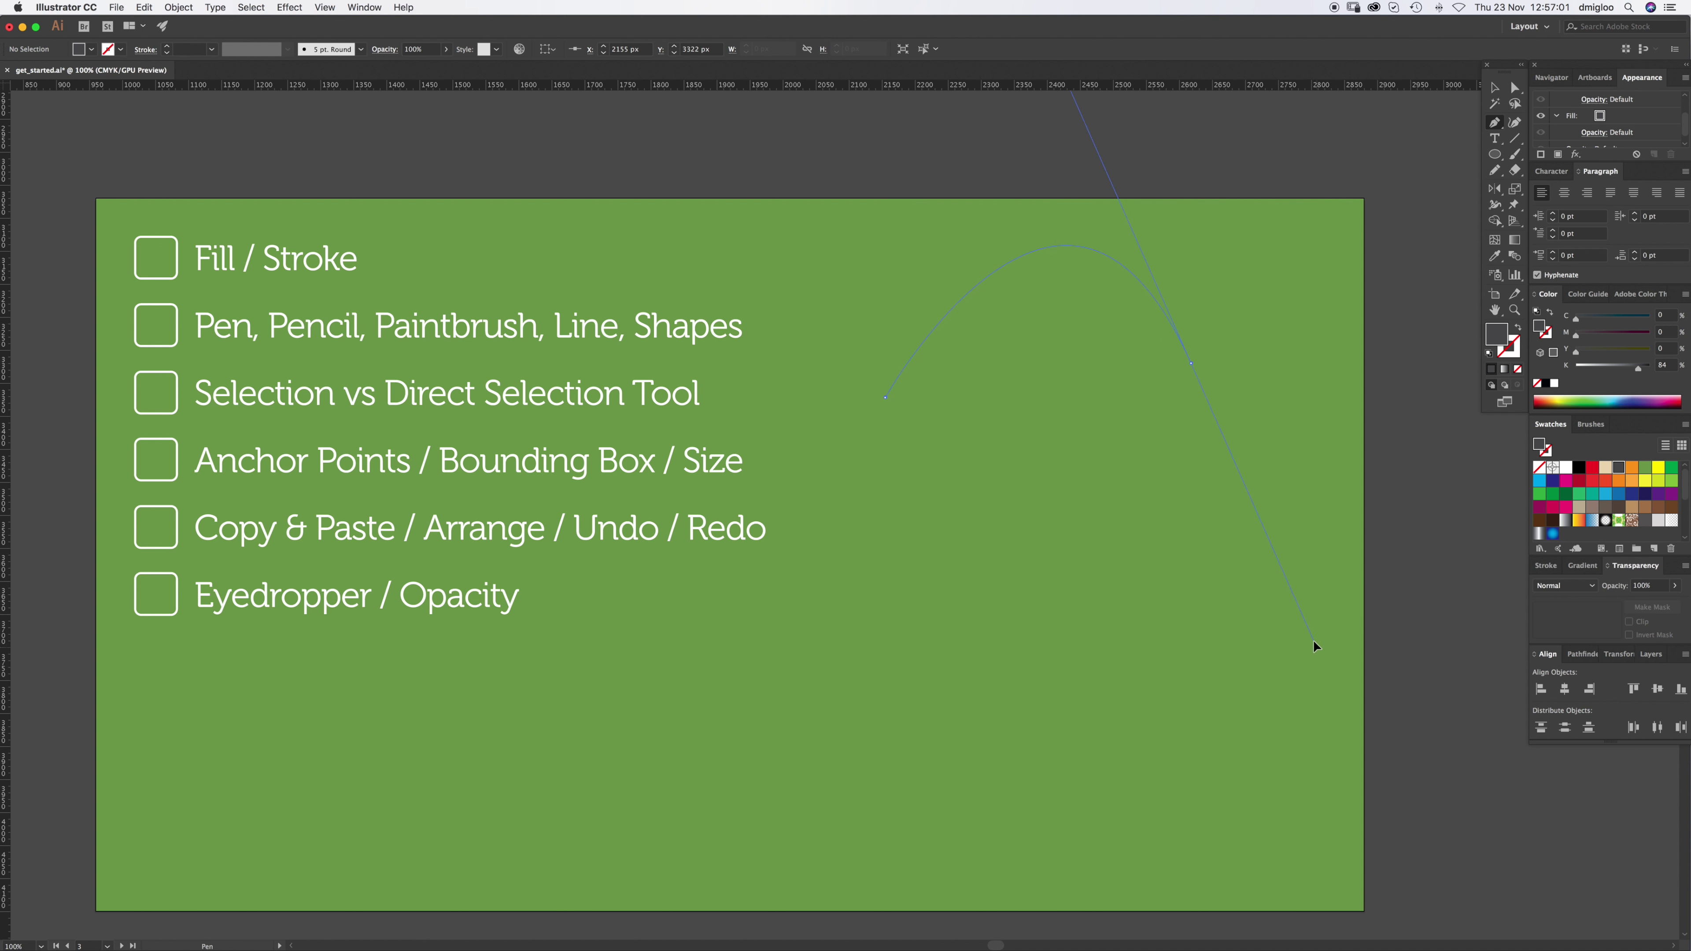
drag(1315, 539, 1315, 540)
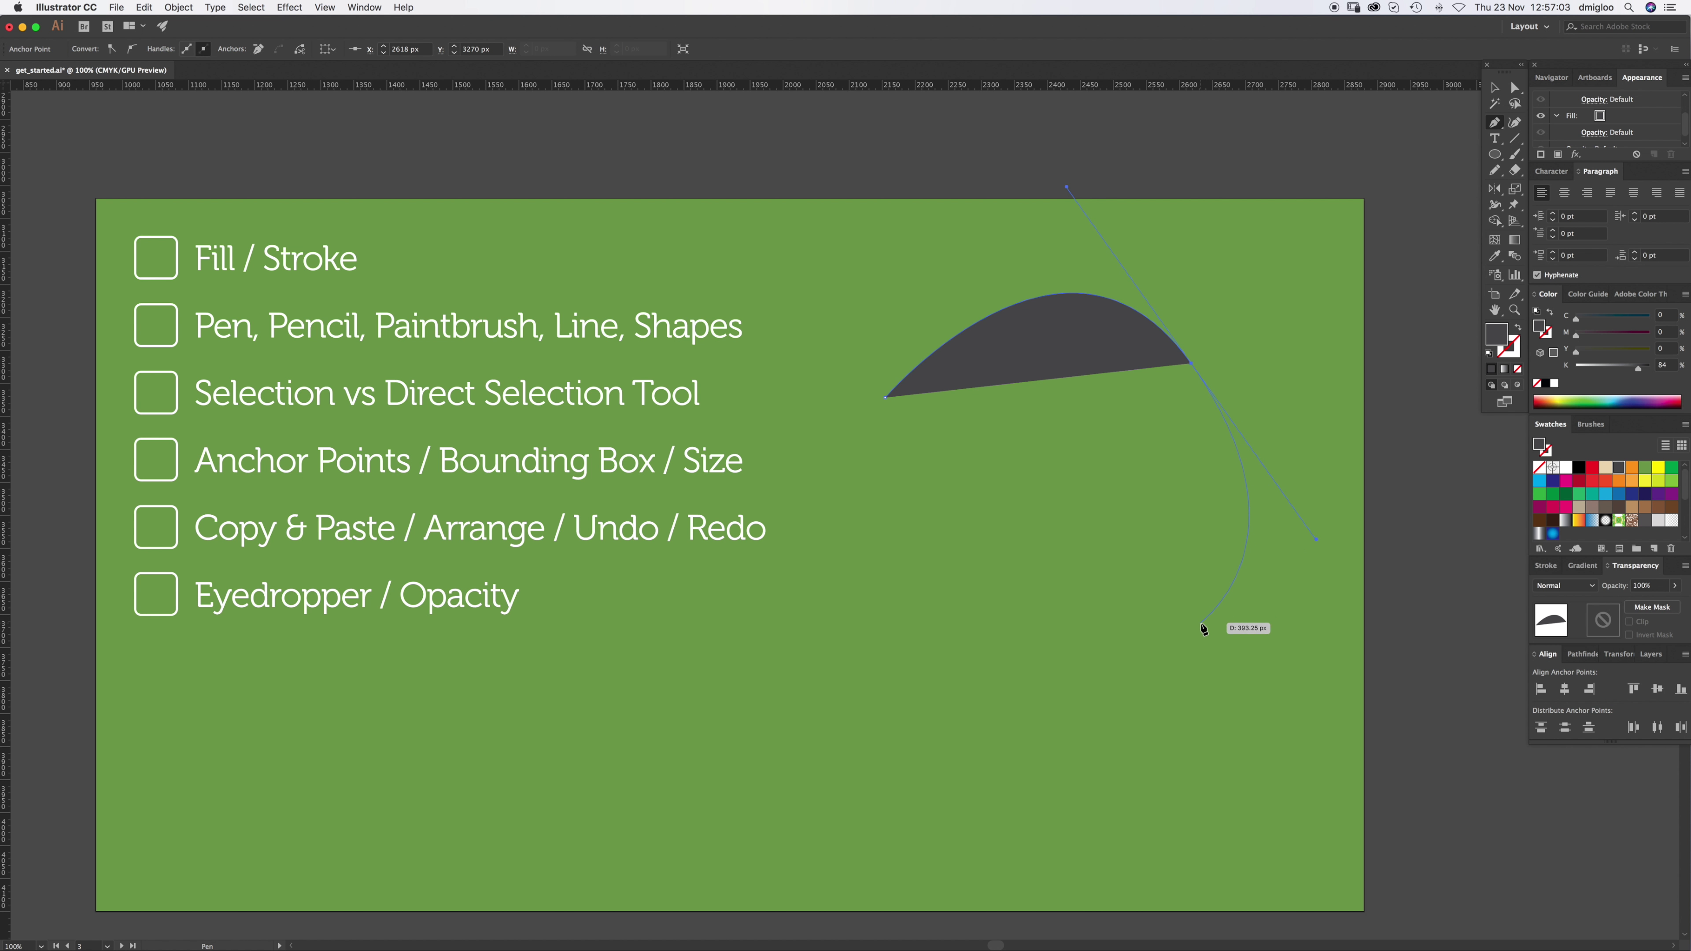
drag(1198, 630, 1172, 633)
drag(945, 685, 920, 731)
drag(802, 654, 823, 579)
click(885, 399)
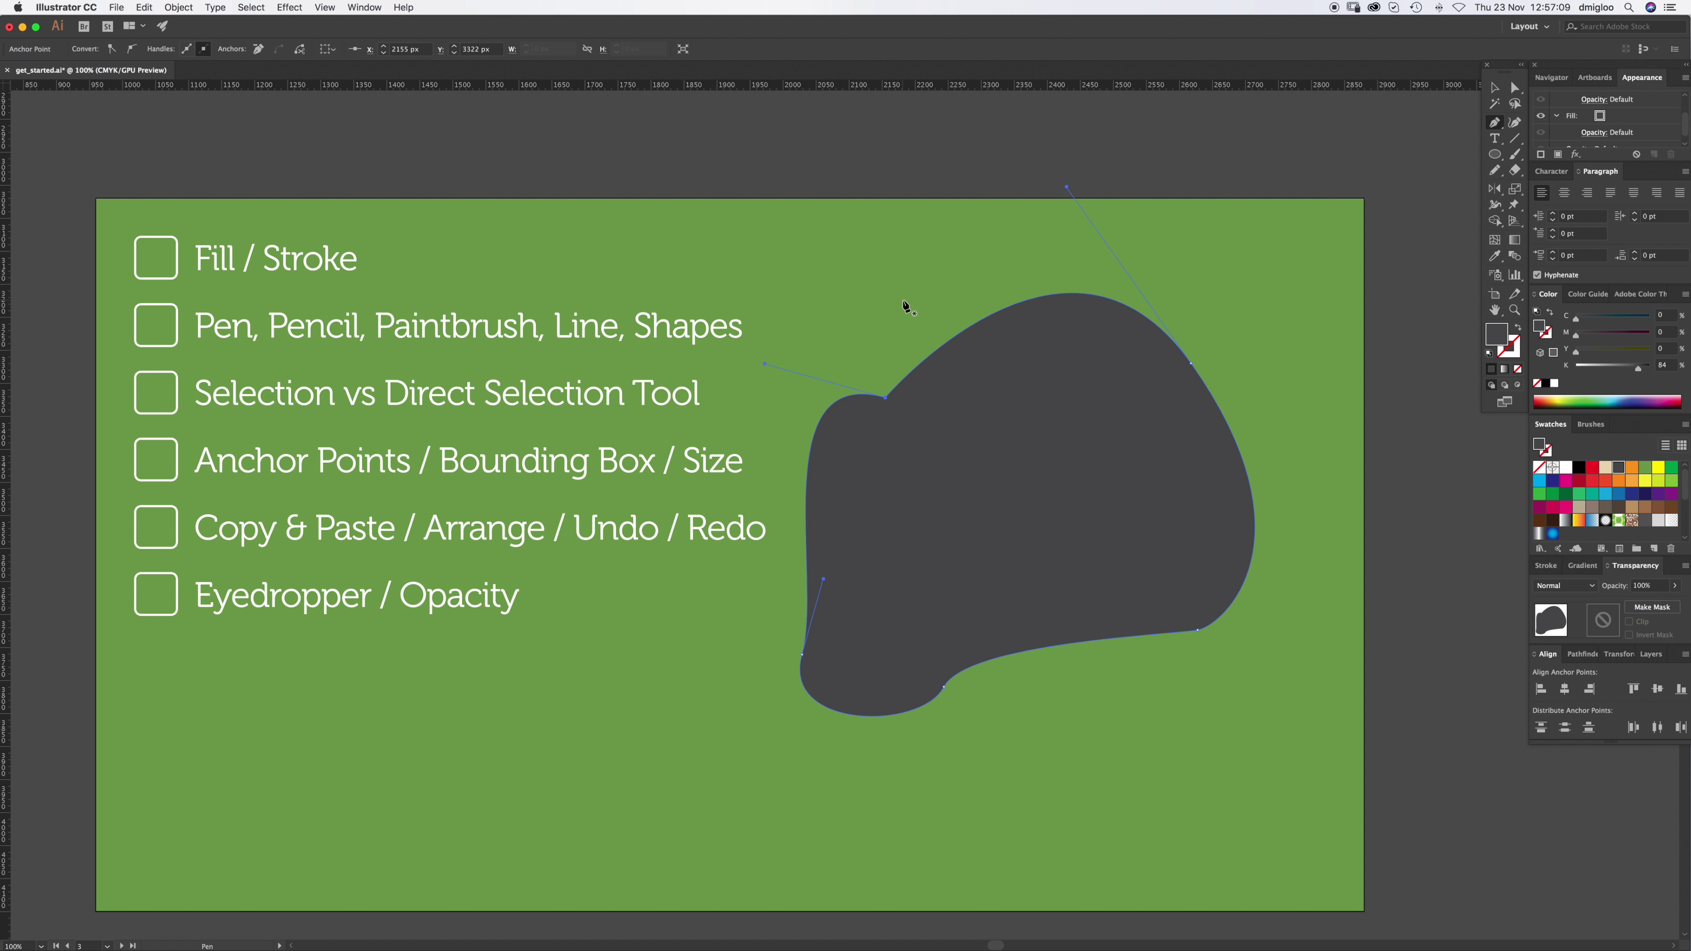
key(super)
key(v)
click(977, 385)
key(Delete)
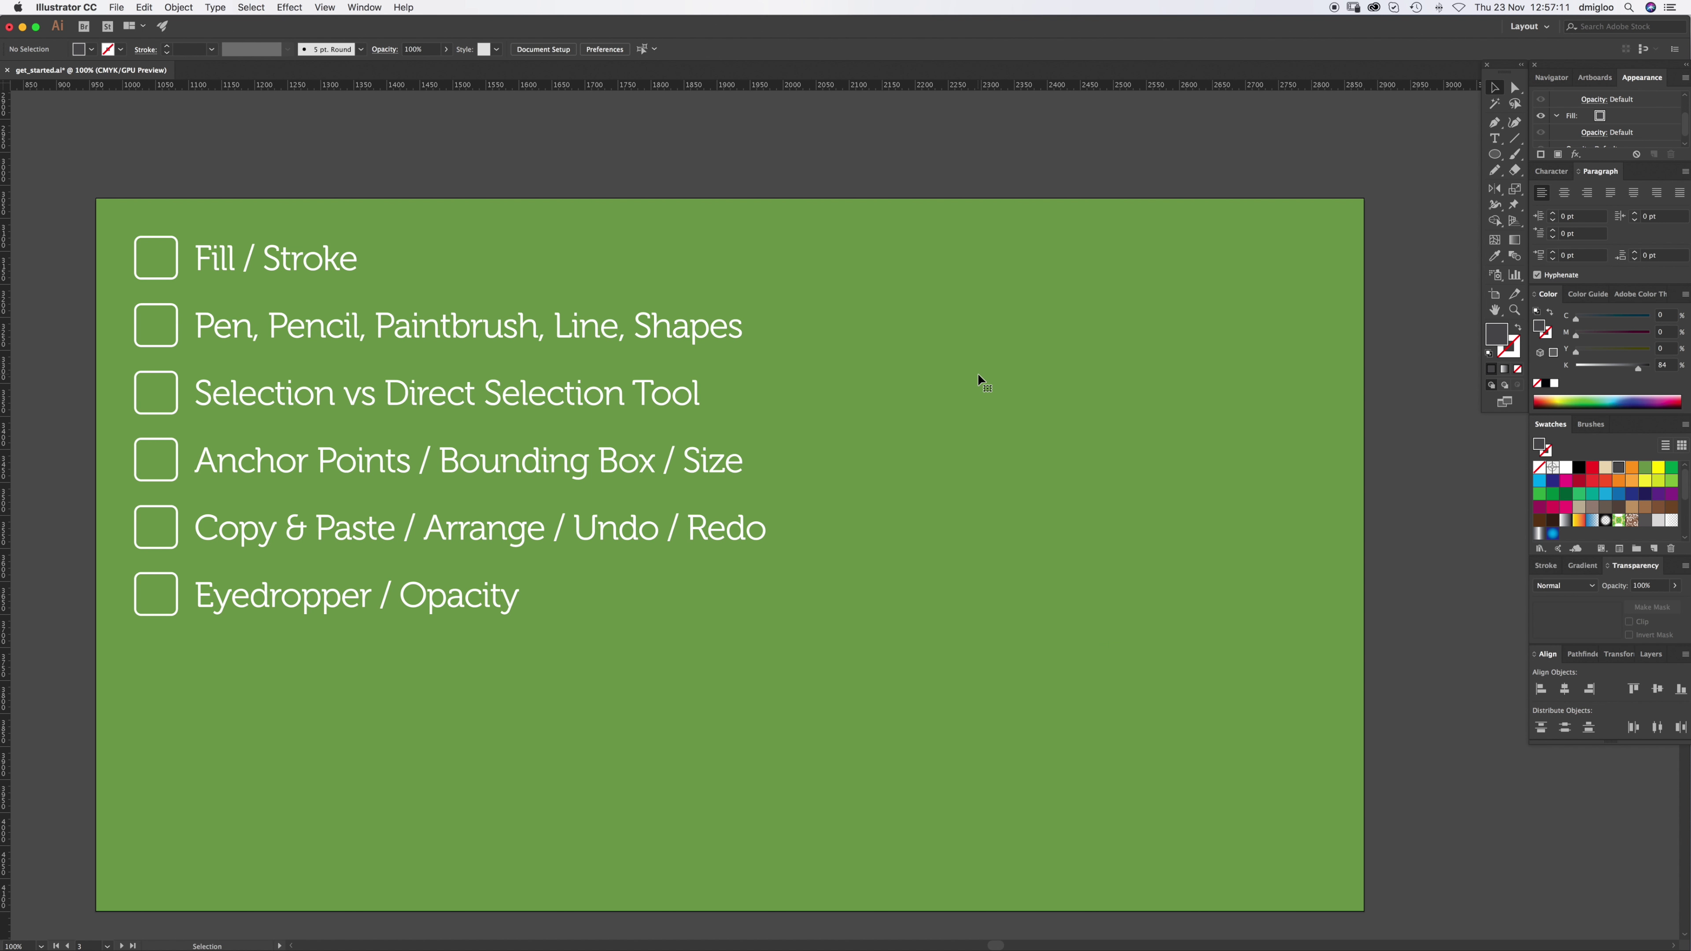
click(1495, 170)
mouse_move(876, 436)
mouse_down()
mouse_move(882, 396)
mouse_move(927, 392)
mouse_move(973, 430)
mouse_move(1029, 380)
mouse_move(1071, 445)
mouse_move(1204, 506)
mouse_move(1246, 628)
mouse_move(1092, 616)
mouse_move(961, 642)
mouse_move(1020, 761)
mouse_move(874, 757)
mouse_move(947, 557)
mouse_move(942, 488)
mouse_move(848, 473)
mouse_move(847, 446)
mouse_move(880, 434)
mouse_up()
key(v)
click(1605, 469)
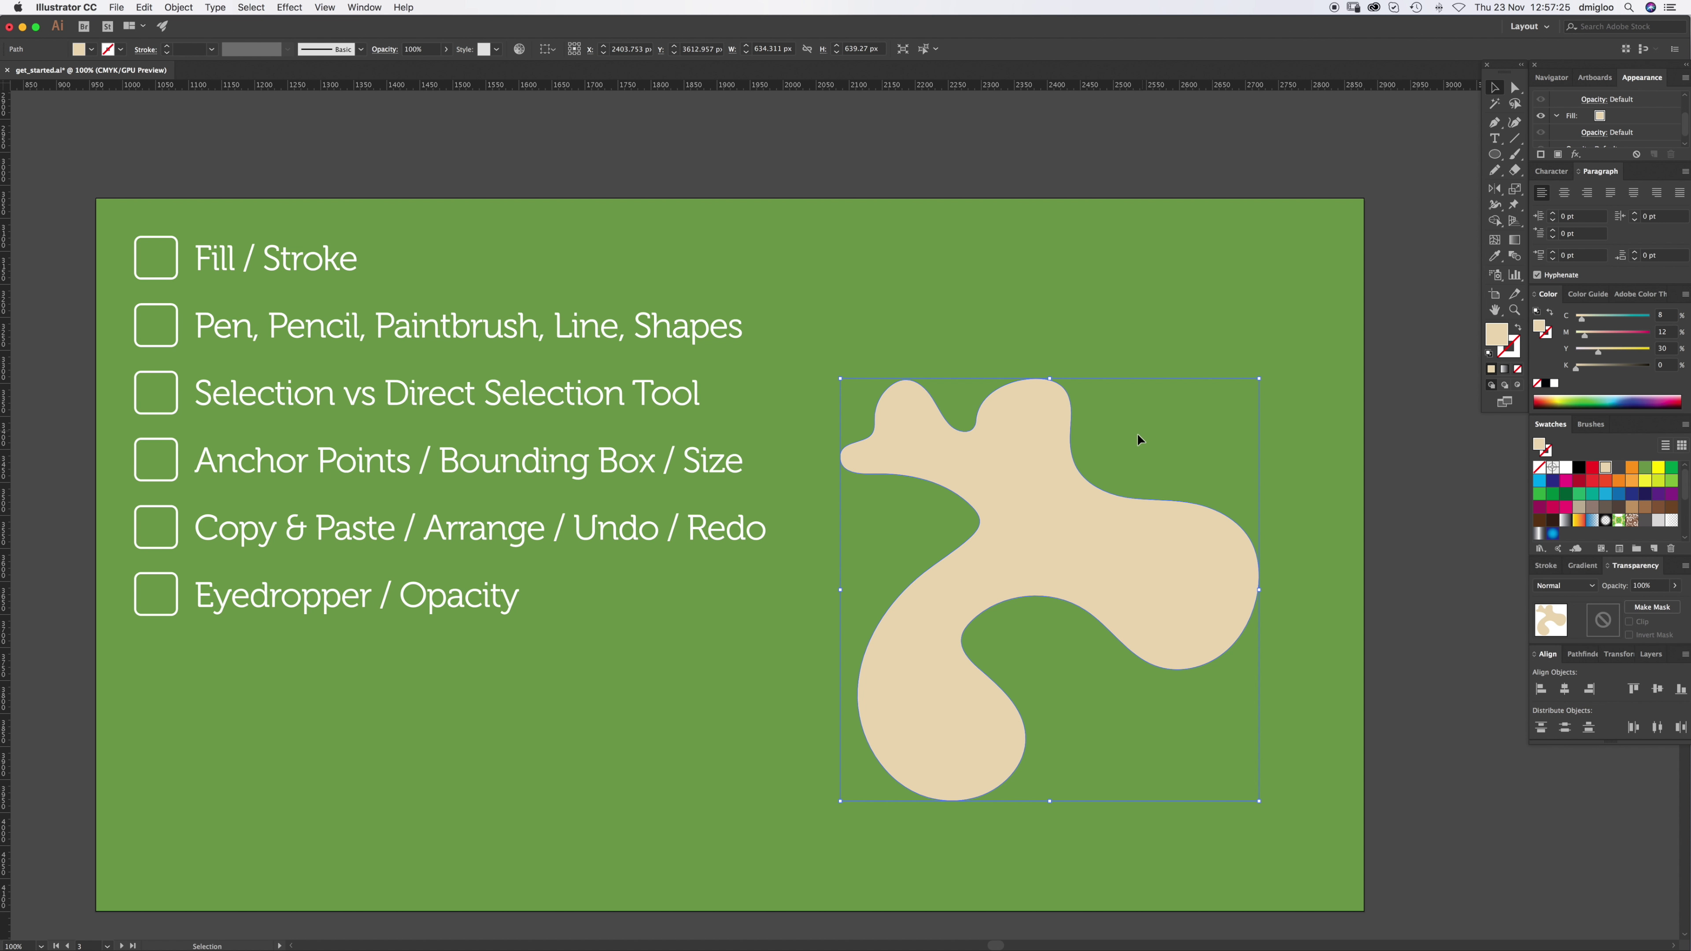
key(BackSpace)
click(1515, 154)
mouse_move(926, 489)
mouse_down()
mouse_move(948, 439)
mouse_move(1194, 540)
mouse_move(1021, 619)
mouse_move(948, 697)
mouse_move(1031, 814)
mouse_move(816, 695)
mouse_move(896, 593)
mouse_move(925, 521)
mouse_move(898, 481)
mouse_move(933, 492)
mouse_up()
key(v)
click(931, 491)
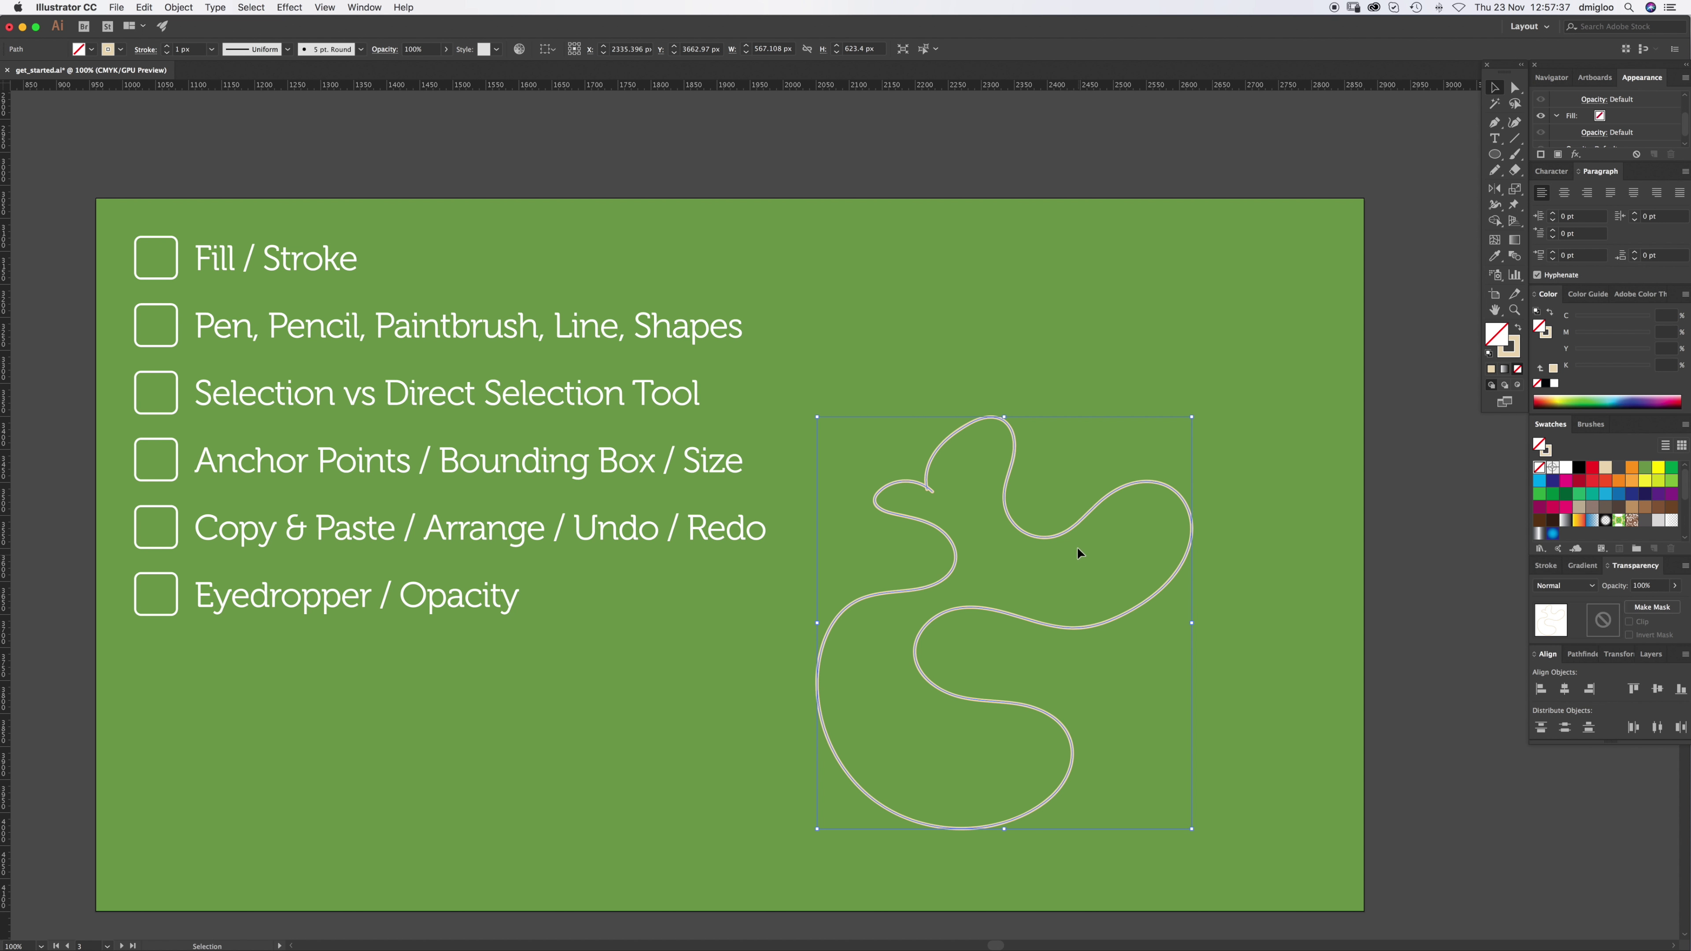
key(a)
click(1045, 535)
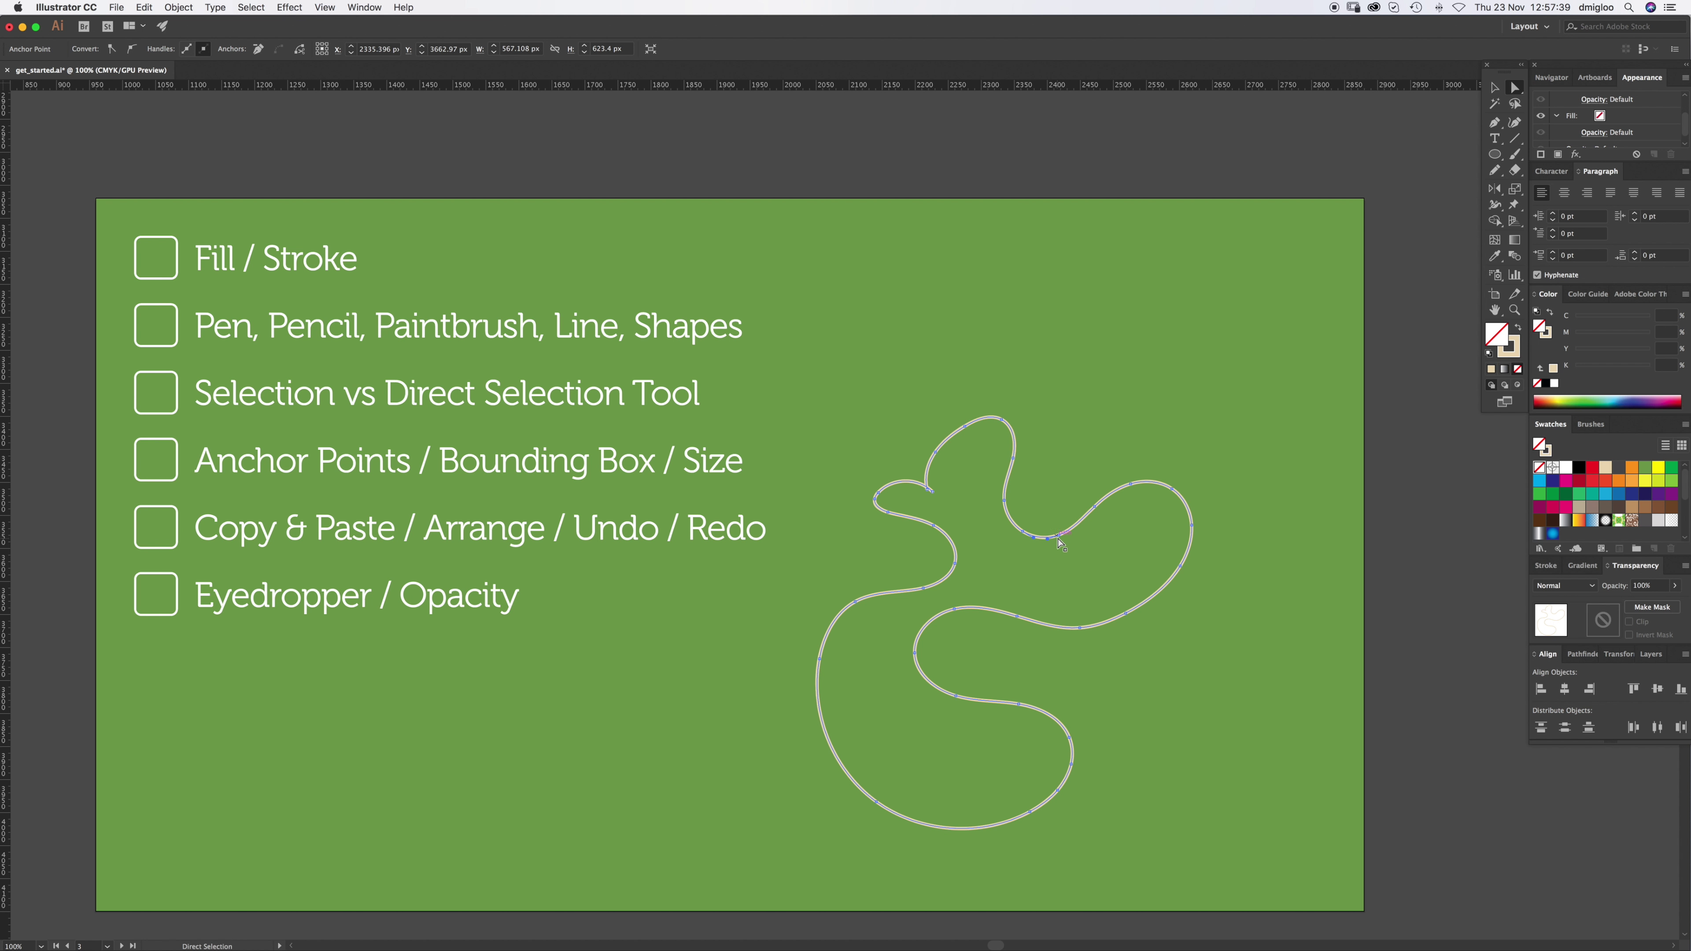
click(1068, 508)
click(1060, 535)
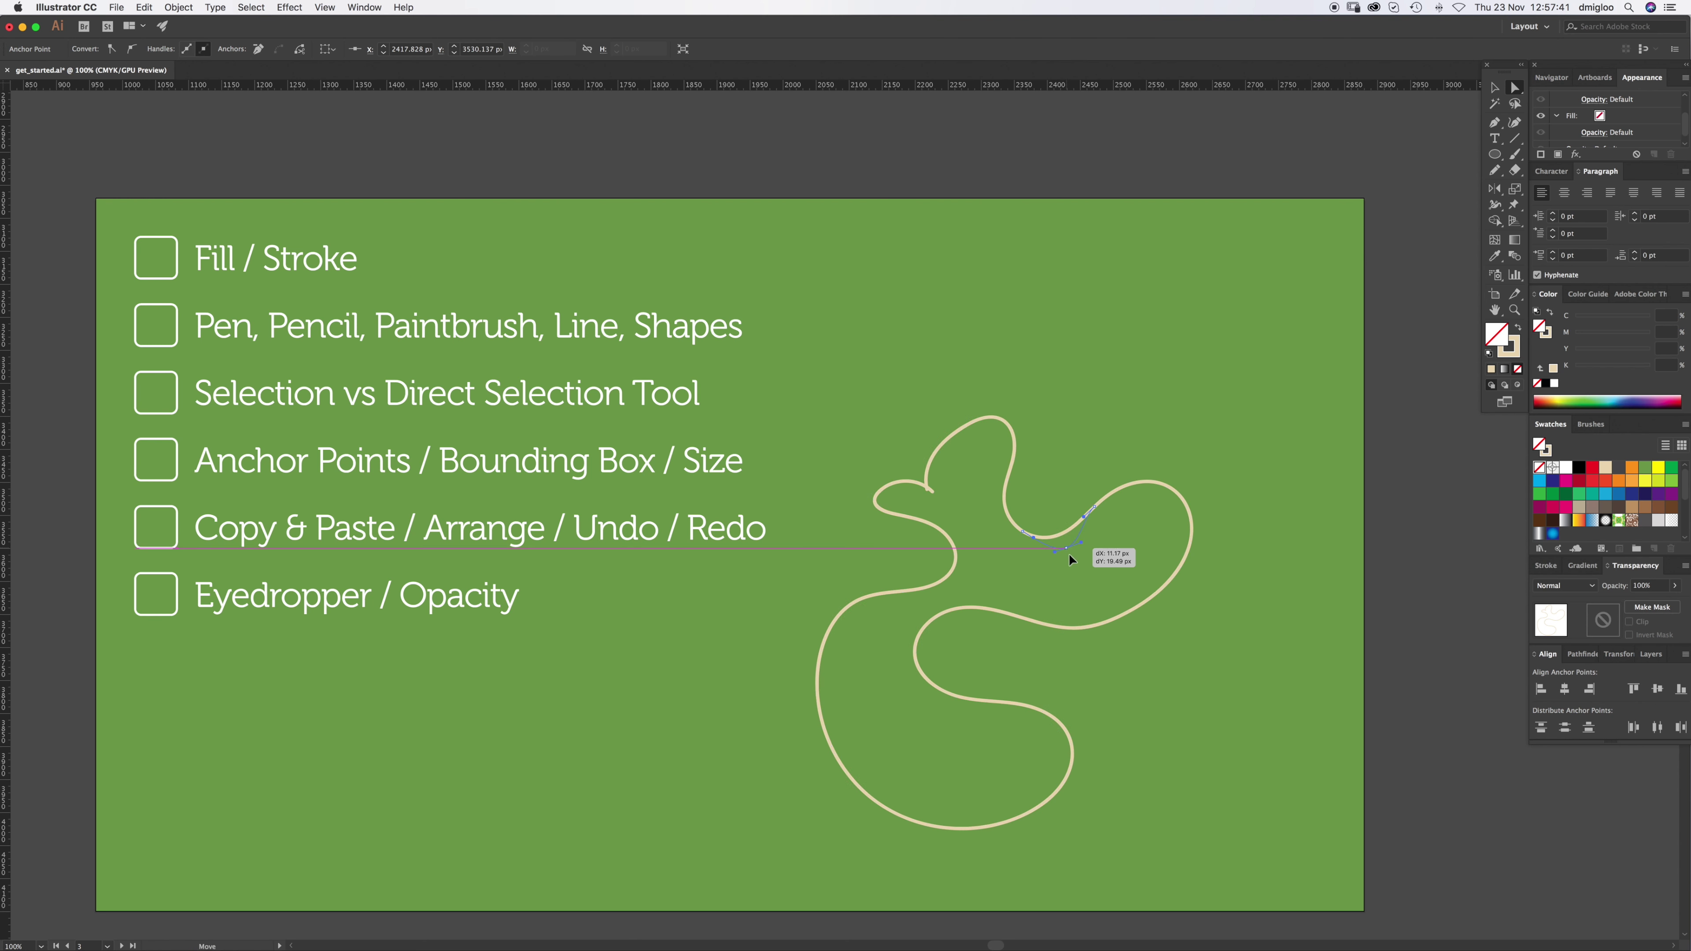
drag(1060, 536, 1213, 449)
key(v)
click(1249, 458)
click(1191, 476)
Step: Delete the brush stroke and draw a rectangle right of the checklist with fill and stroke swapped
key(Delete)
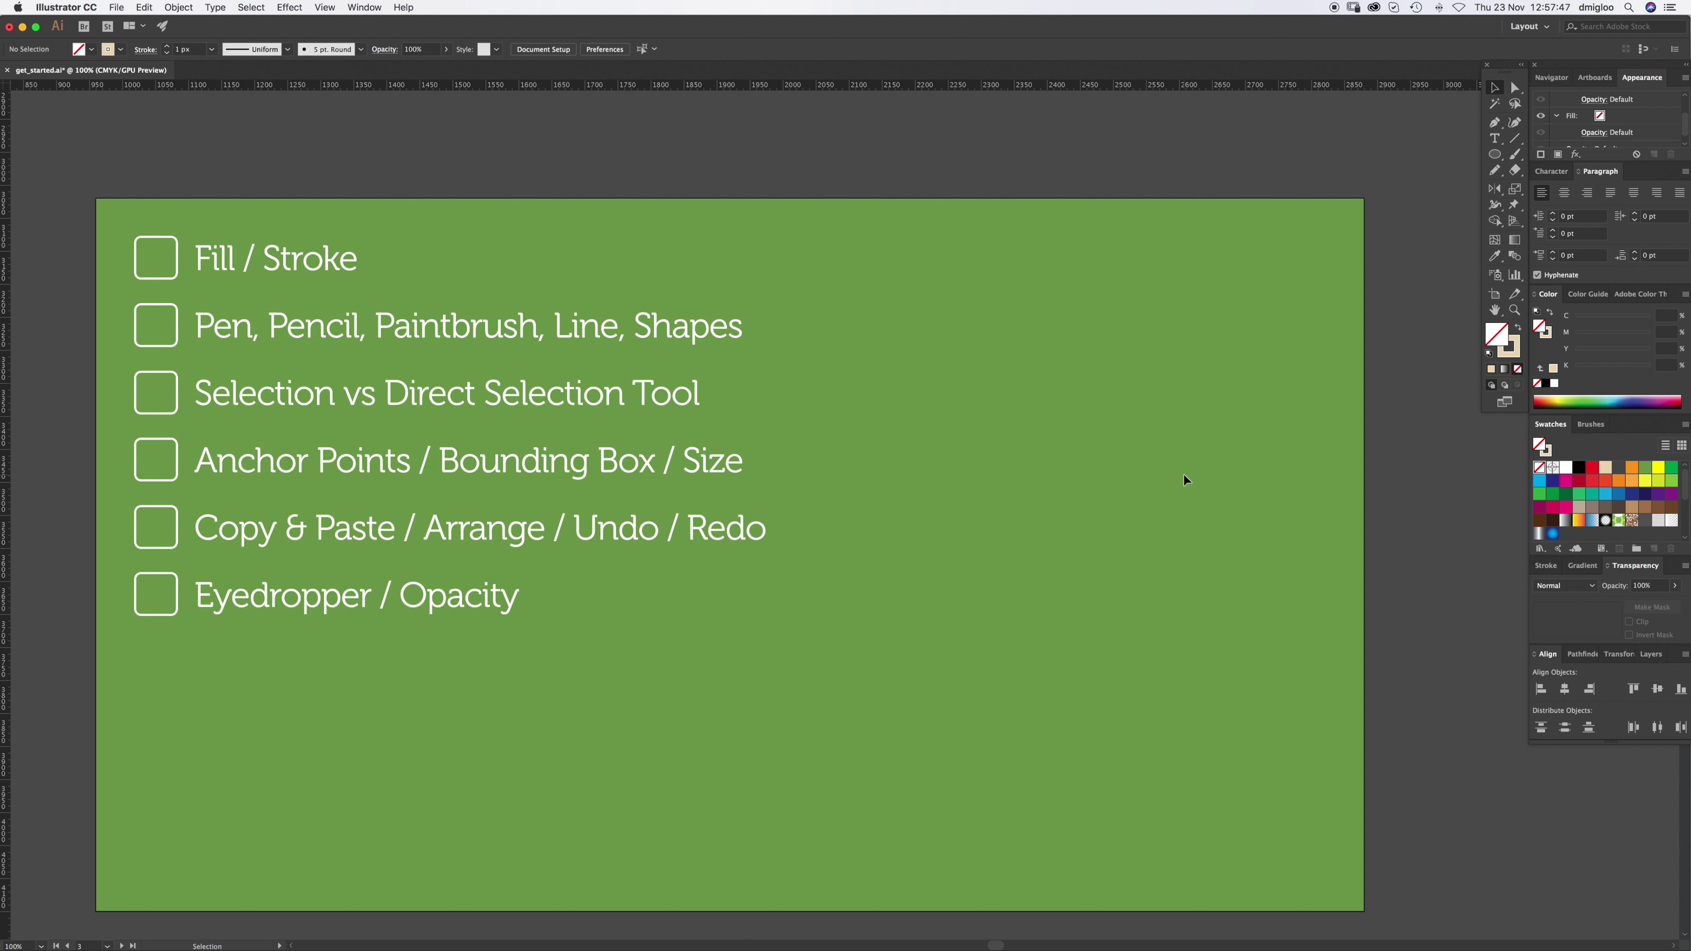
click(1495, 155)
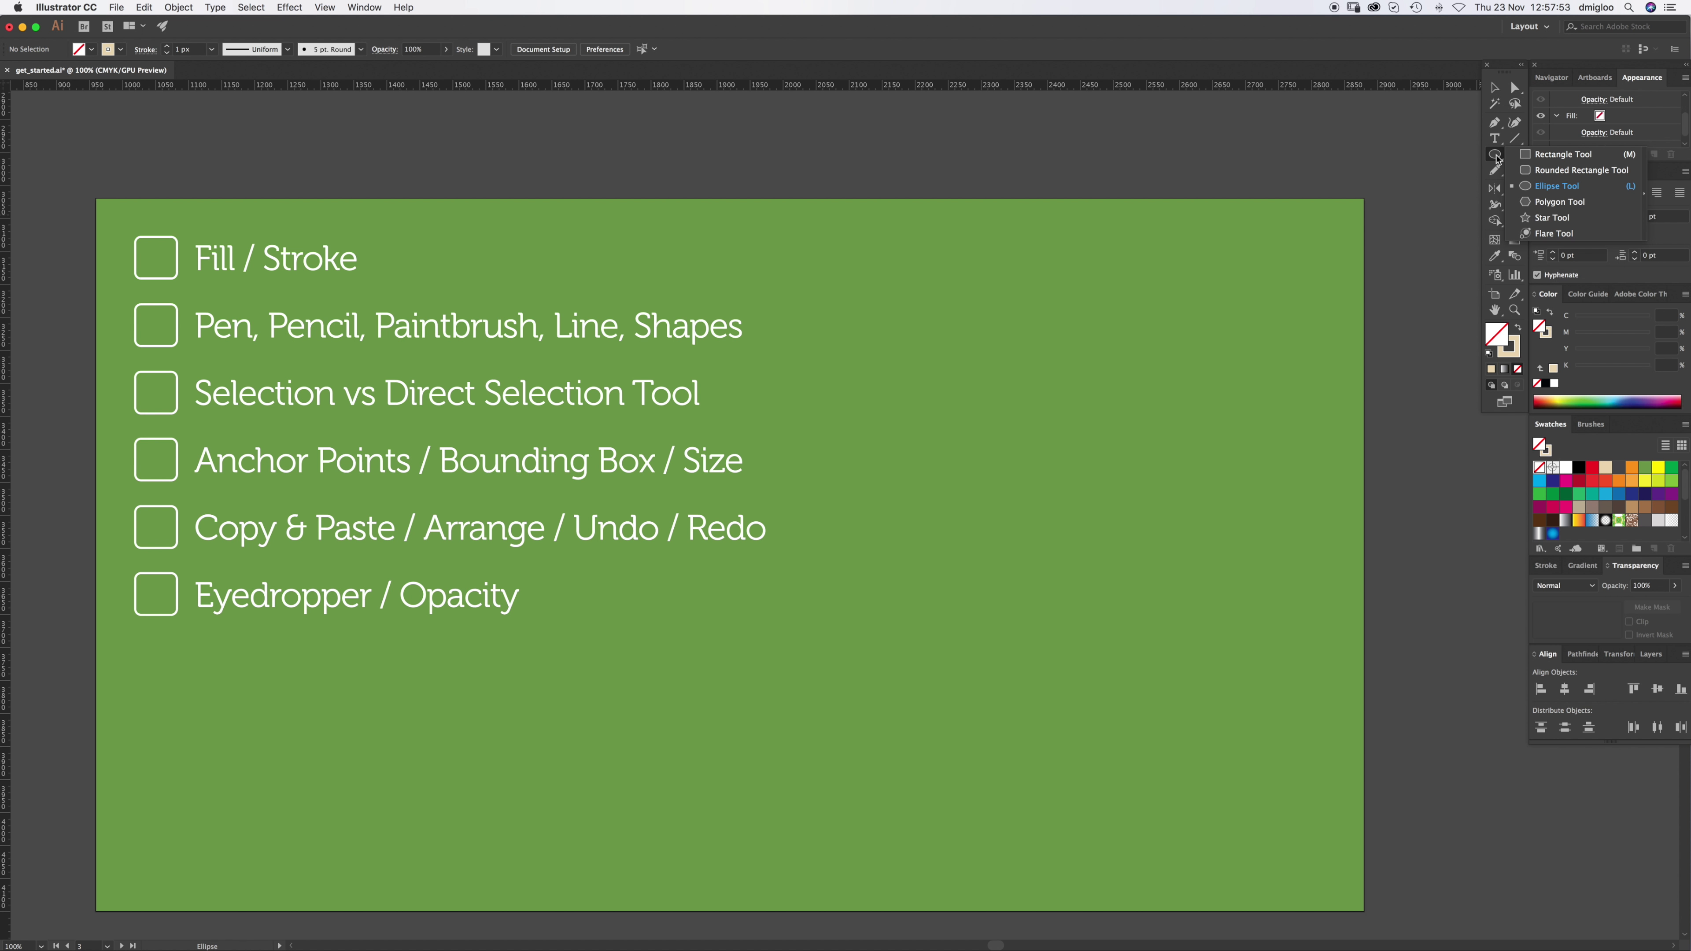
click(1581, 170)
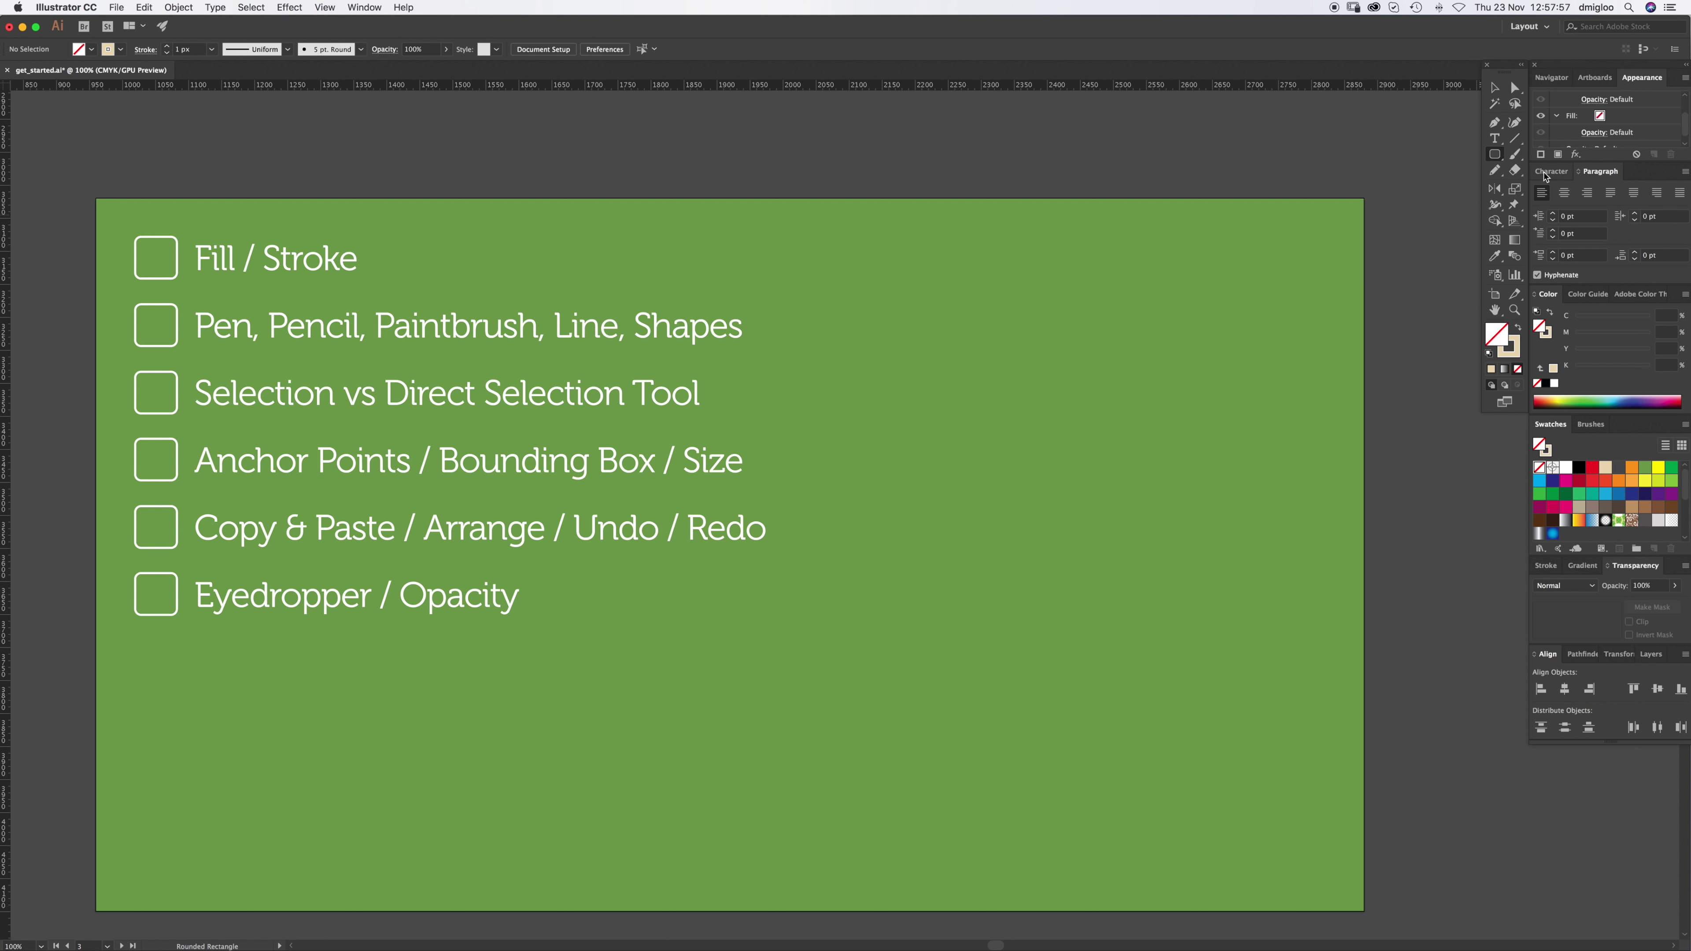
drag(925, 389, 1135, 603)
key(shift+x)
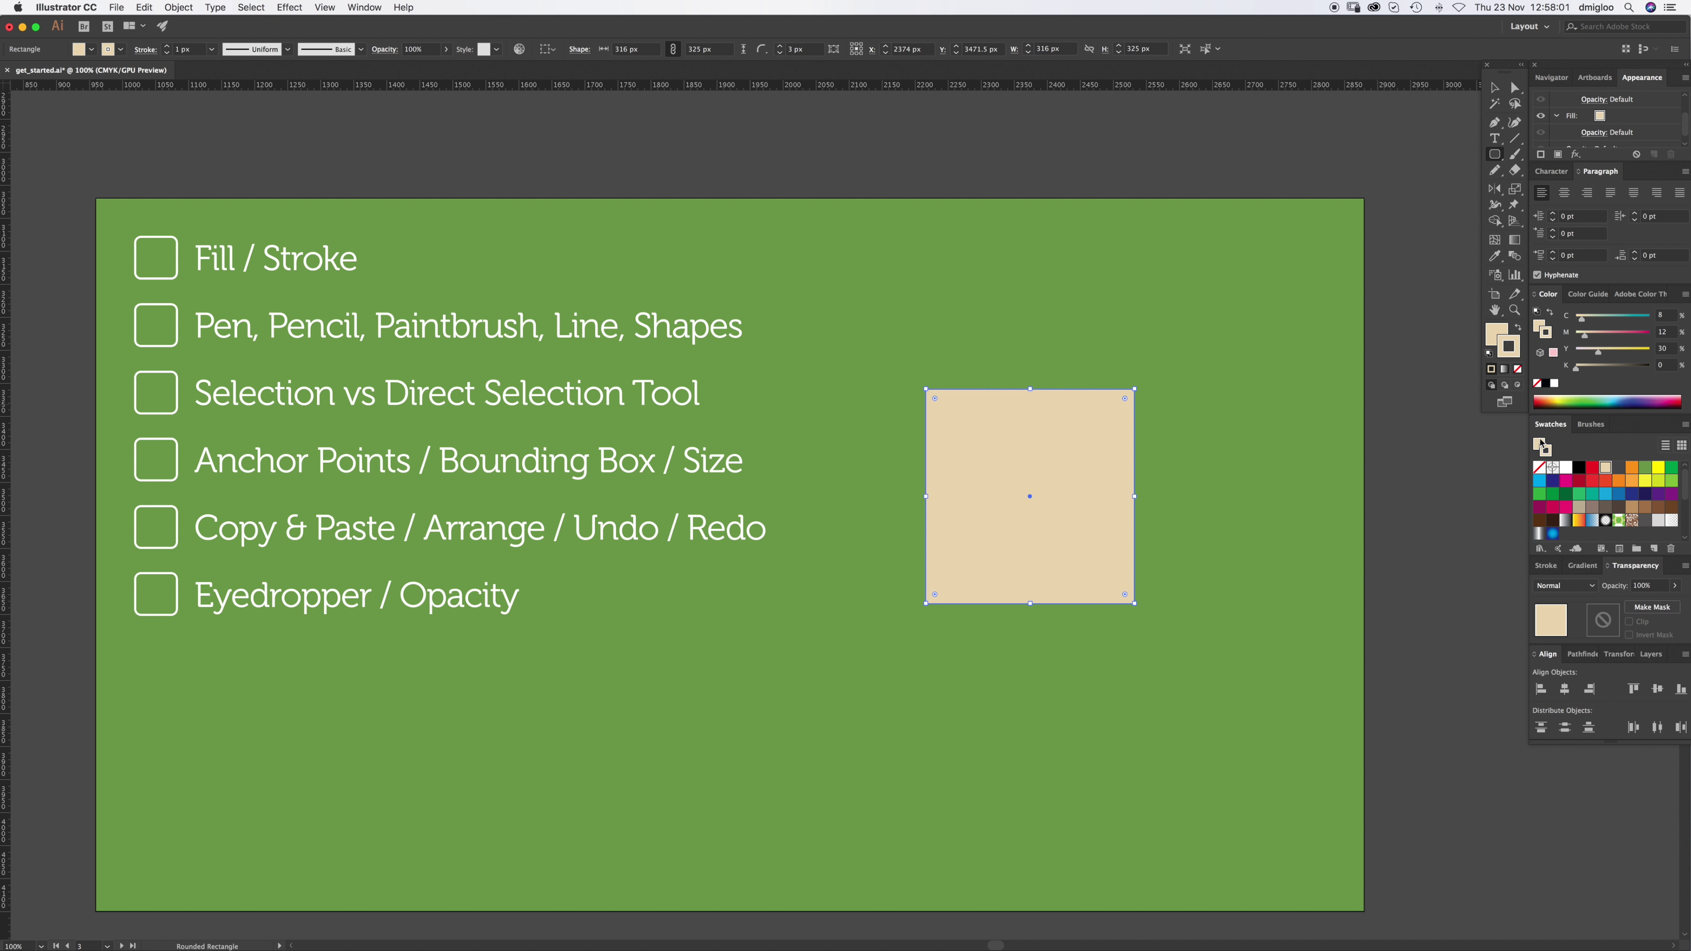
key(z)
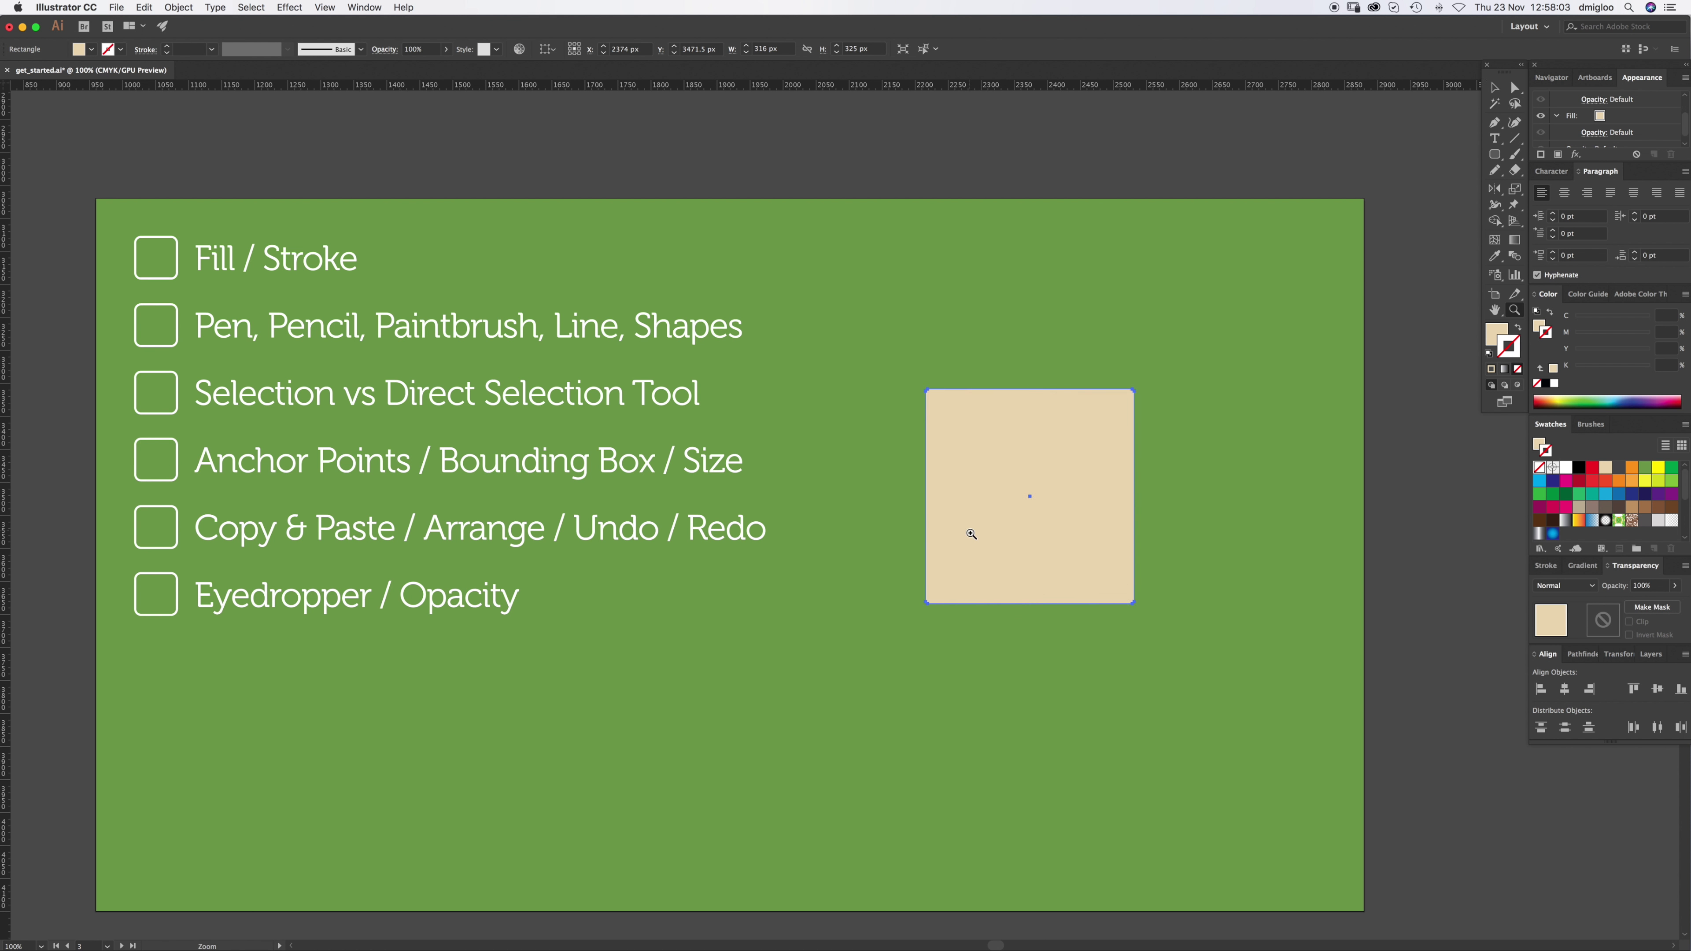
click(974, 530)
scroll(942, 544, left, 3)
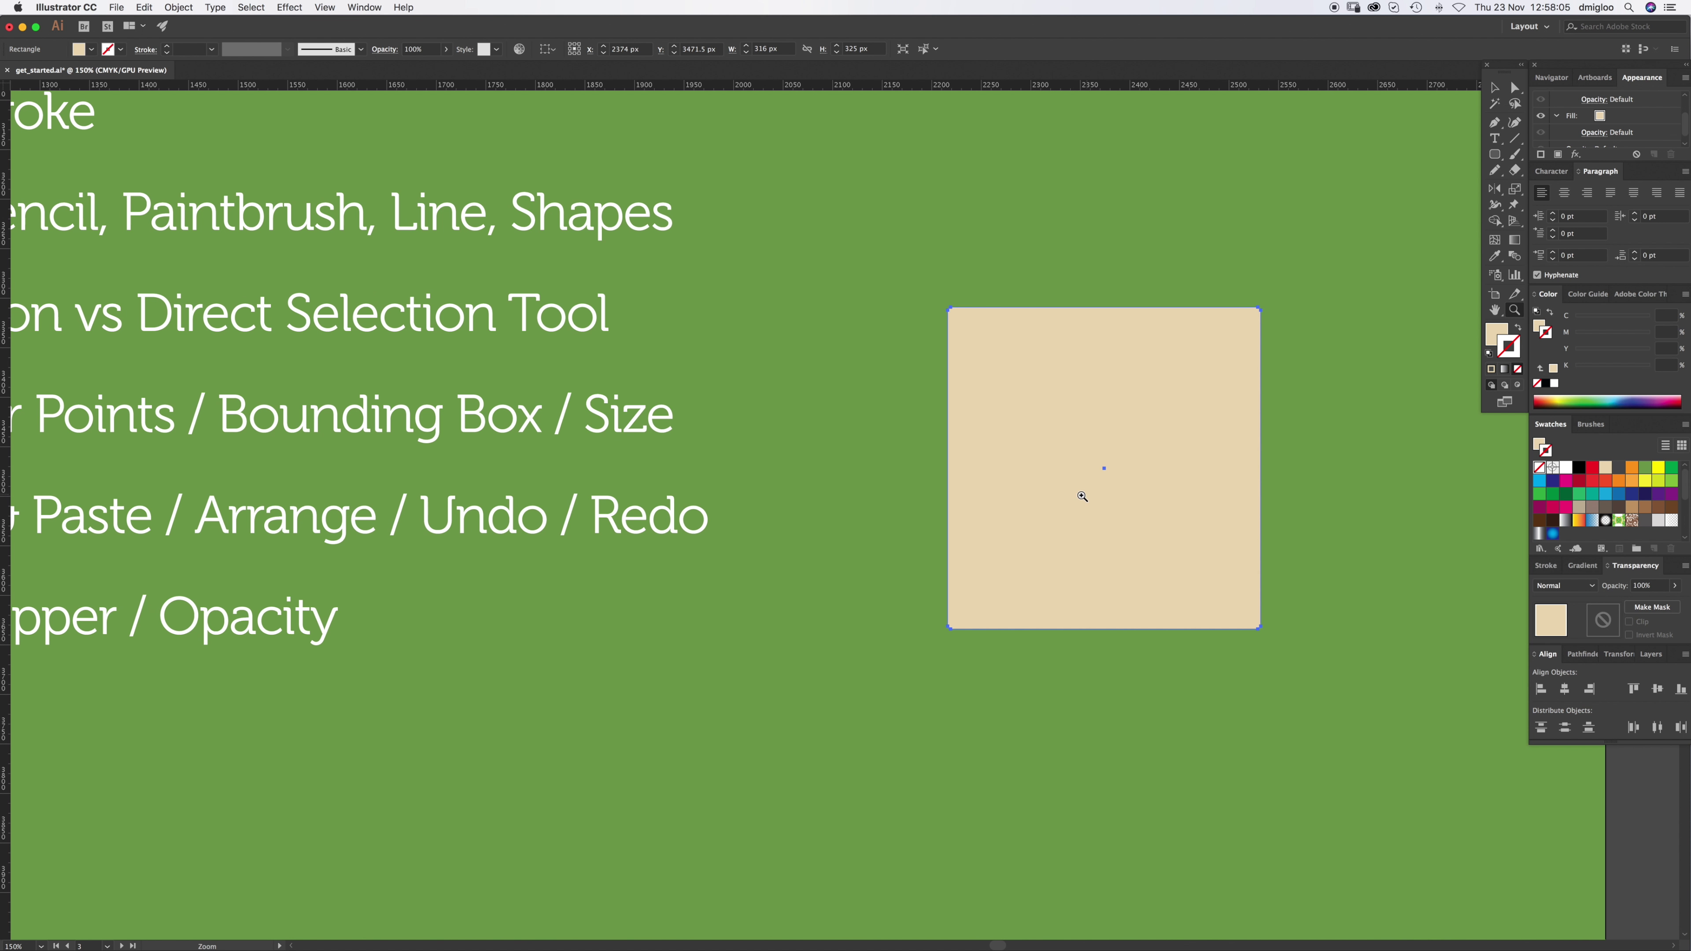
alt+click(940, 522)
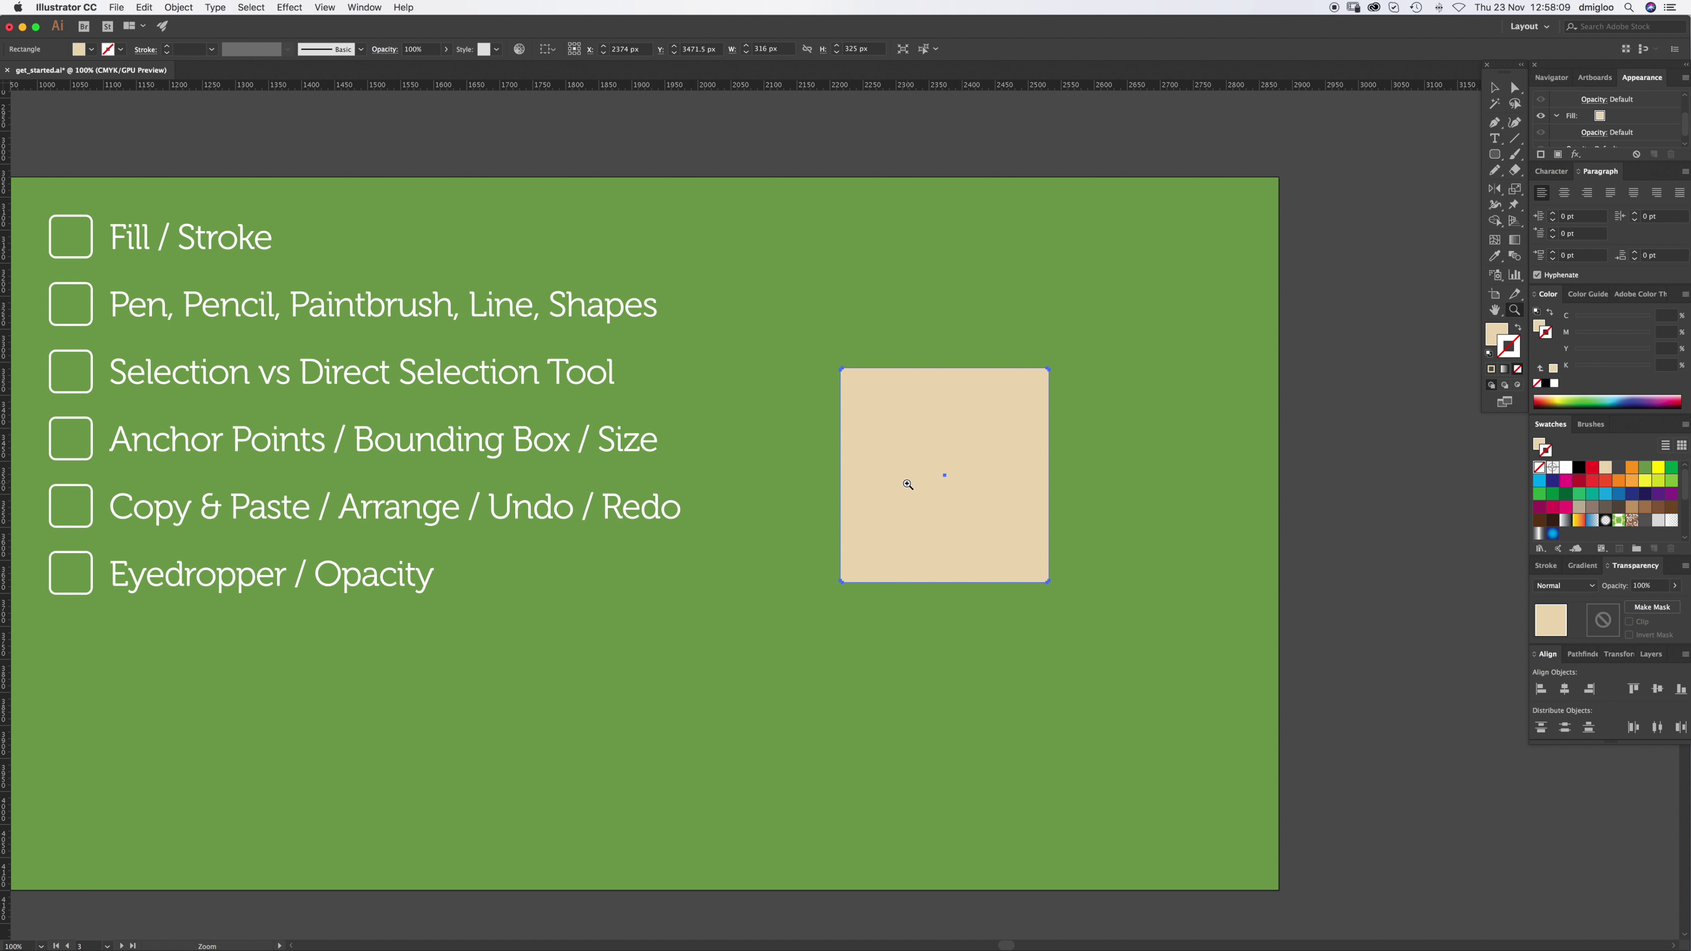
Step: Try editing a corner point, undo it, and move the square up beside the checklist
key(a)
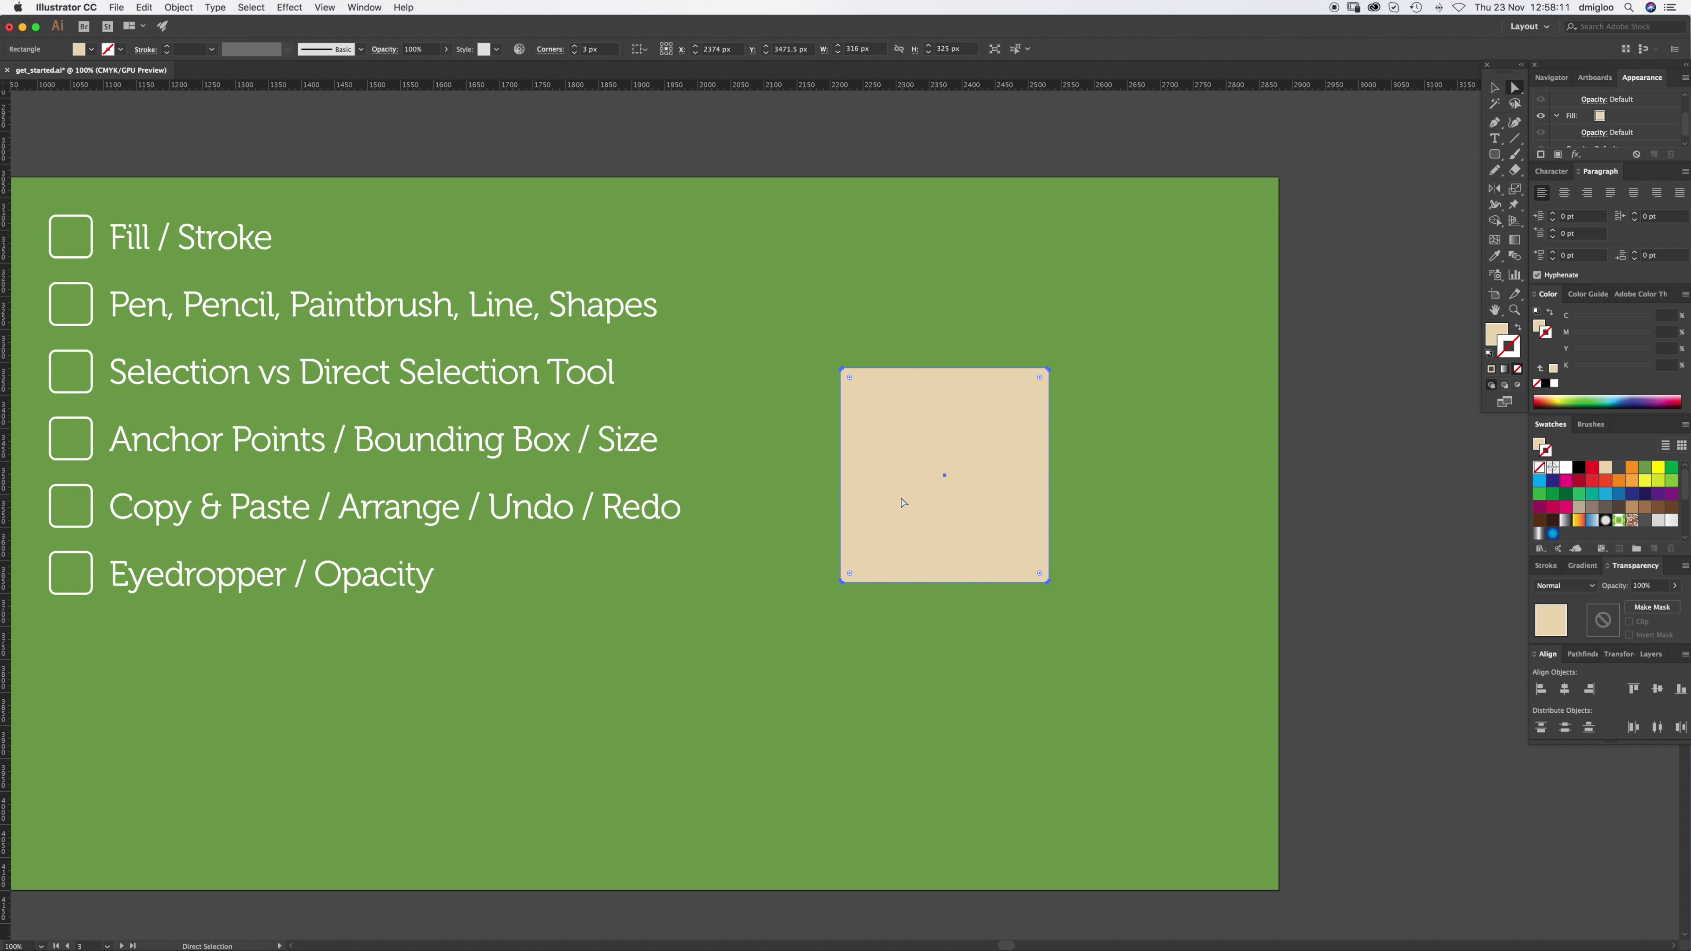
drag(820, 360, 791, 394)
key(super+z)
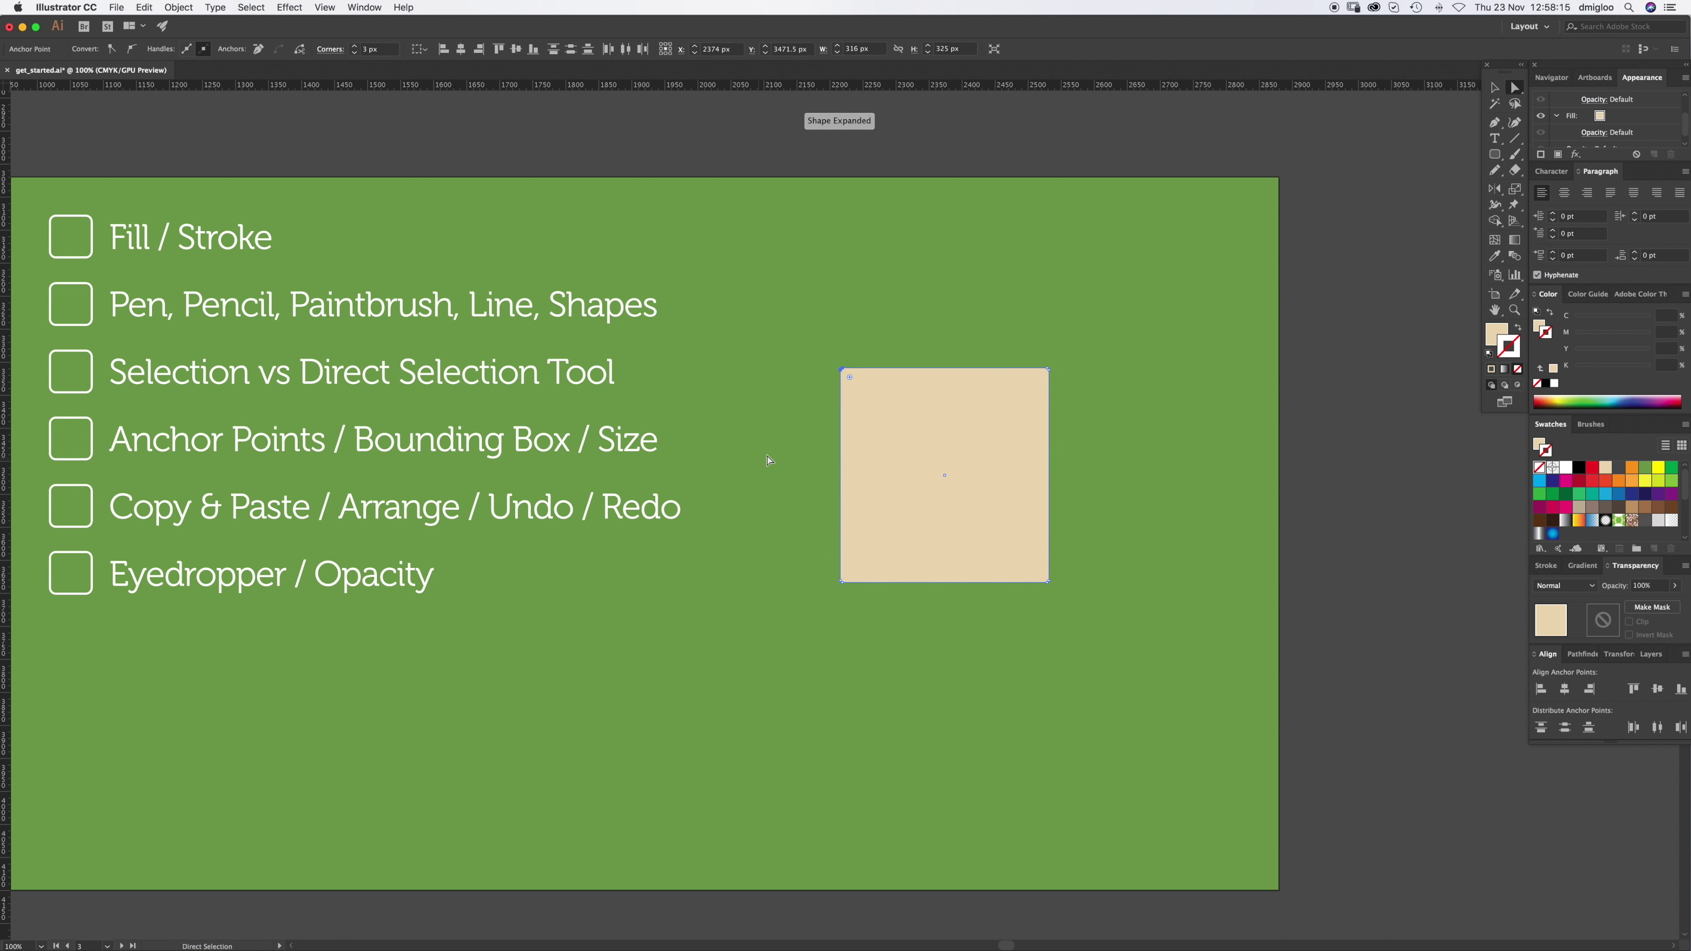
key(v)
drag(897, 468, 1022, 419)
key(super+z)
drag(1013, 491, 1043, 426)
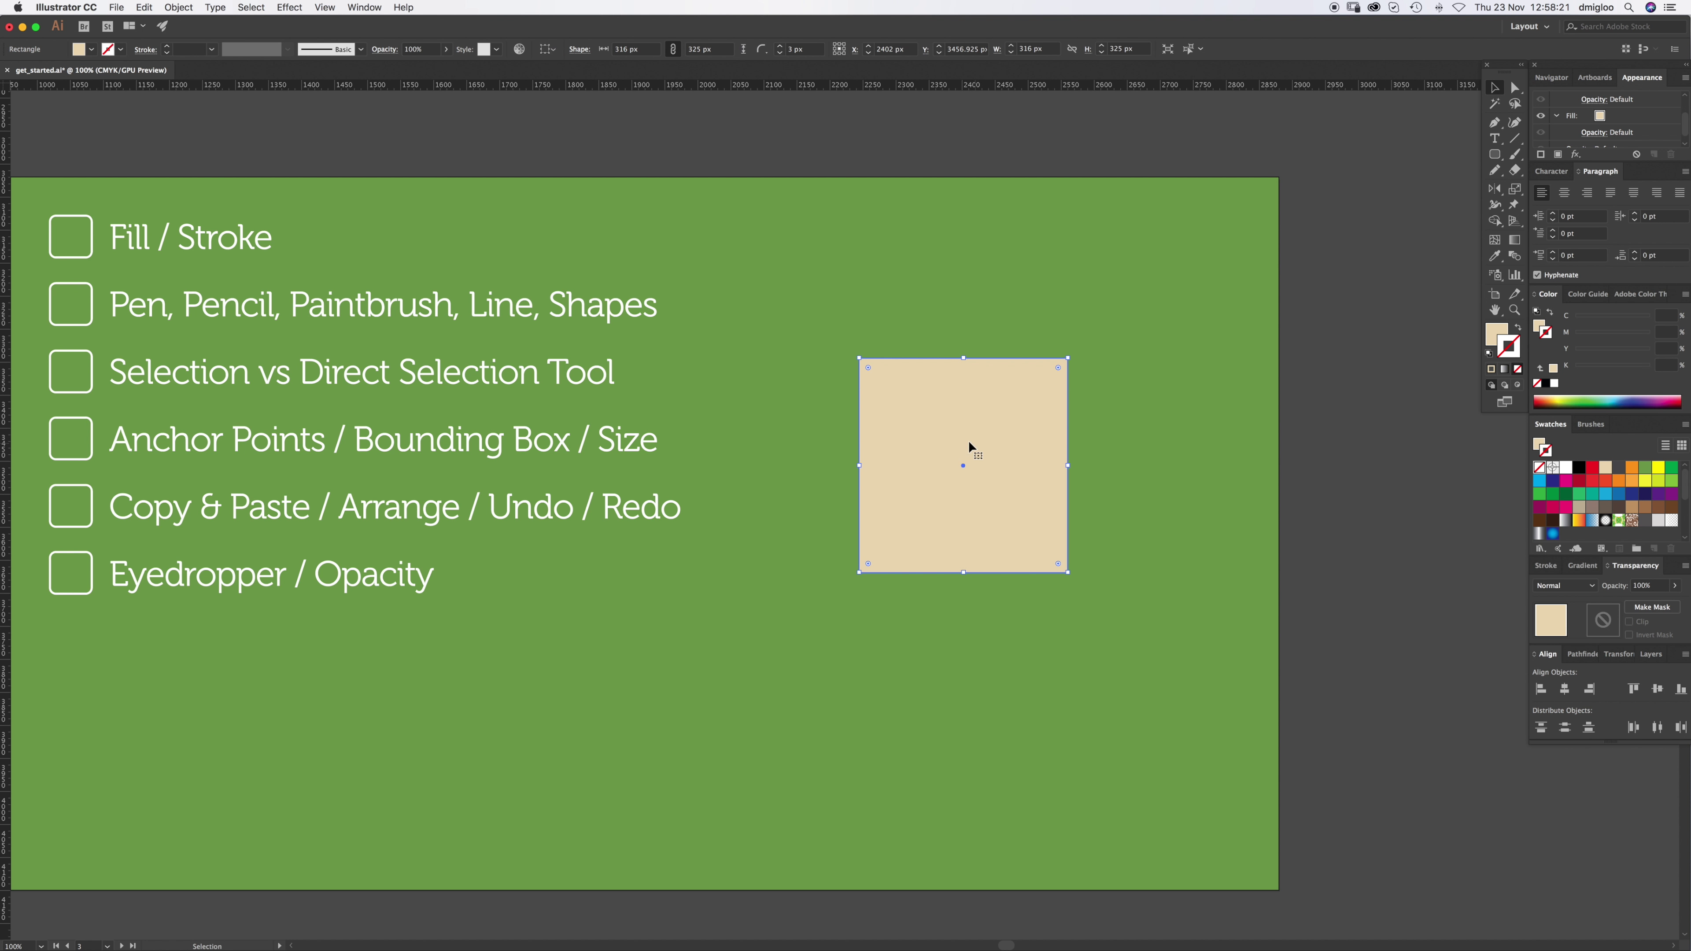
Step: Pull the square's top-right corner out of shape, then undo it and deselect
key(a)
click(1118, 408)
key(v)
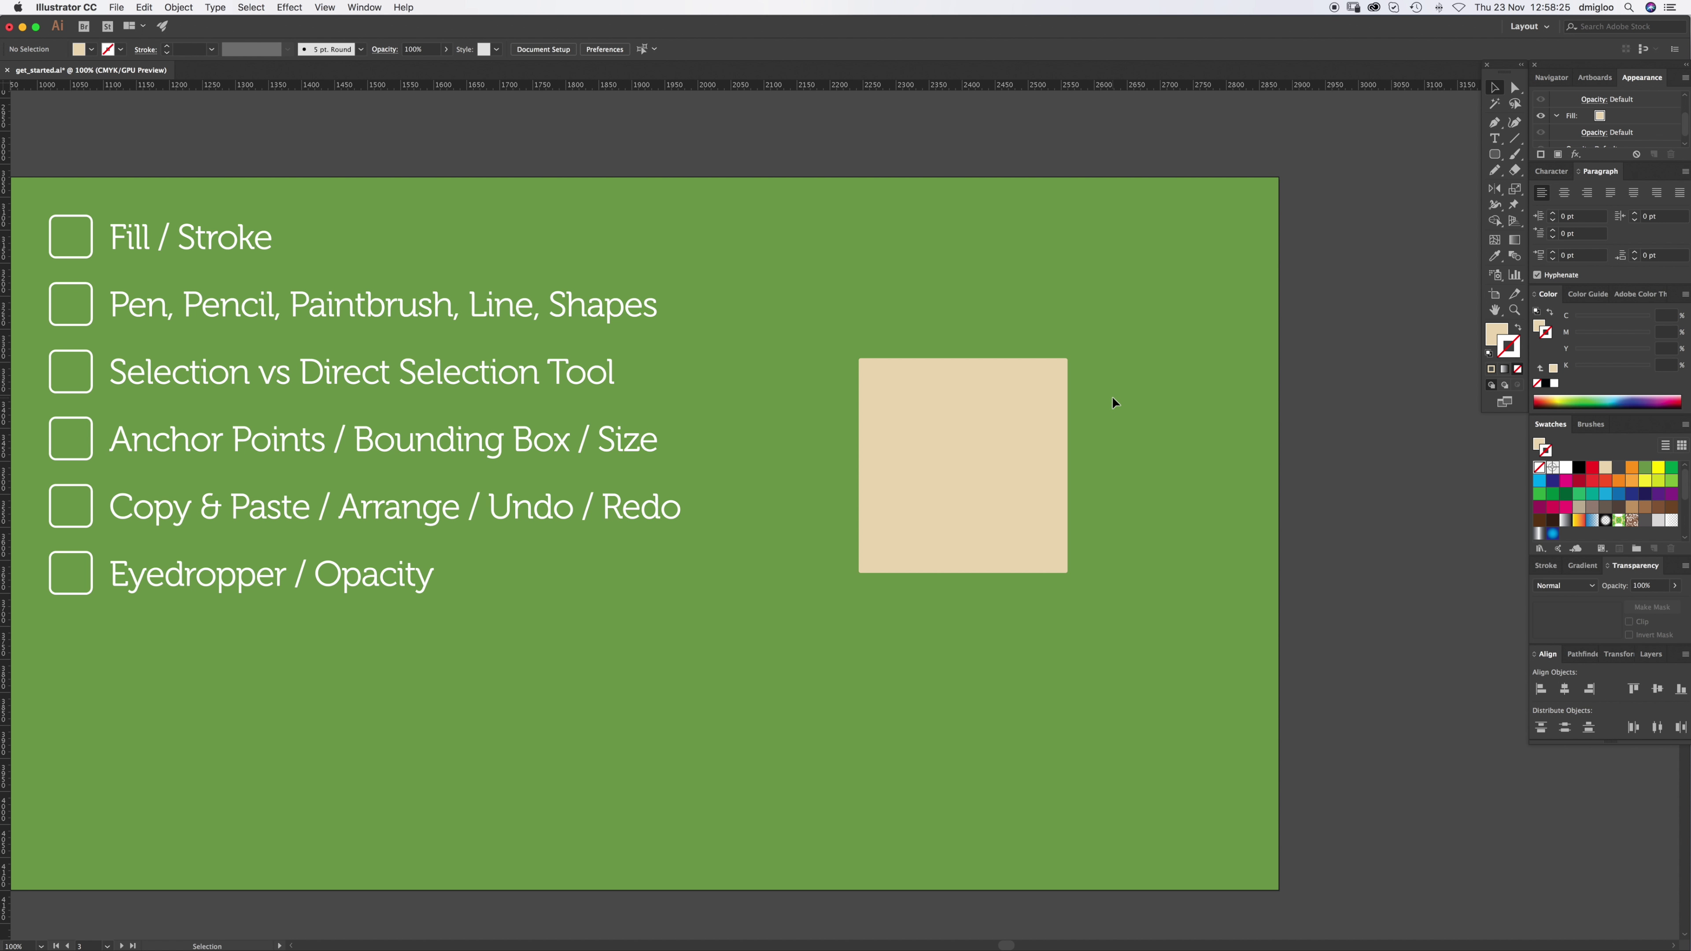
key(a)
drag(1085, 346, 1213, 296)
key(super+z)
click(1162, 348)
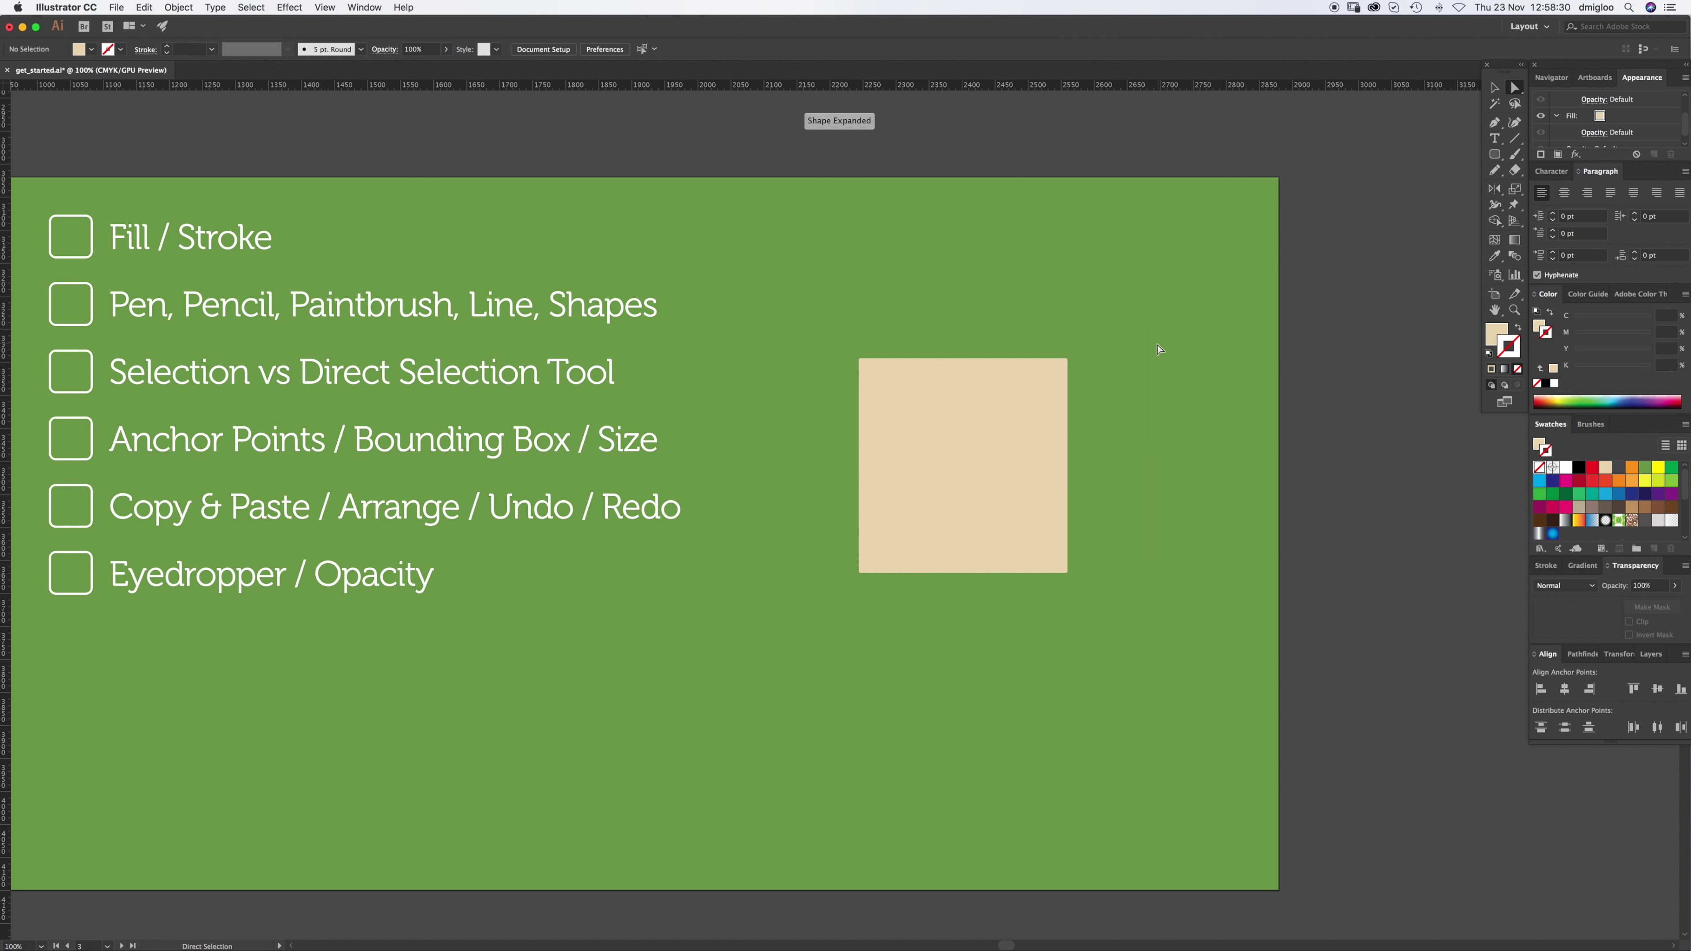
Step: Stretch the beige square into a rectangle of about 581 × 416 px and slightly round its corners
click(961, 451)
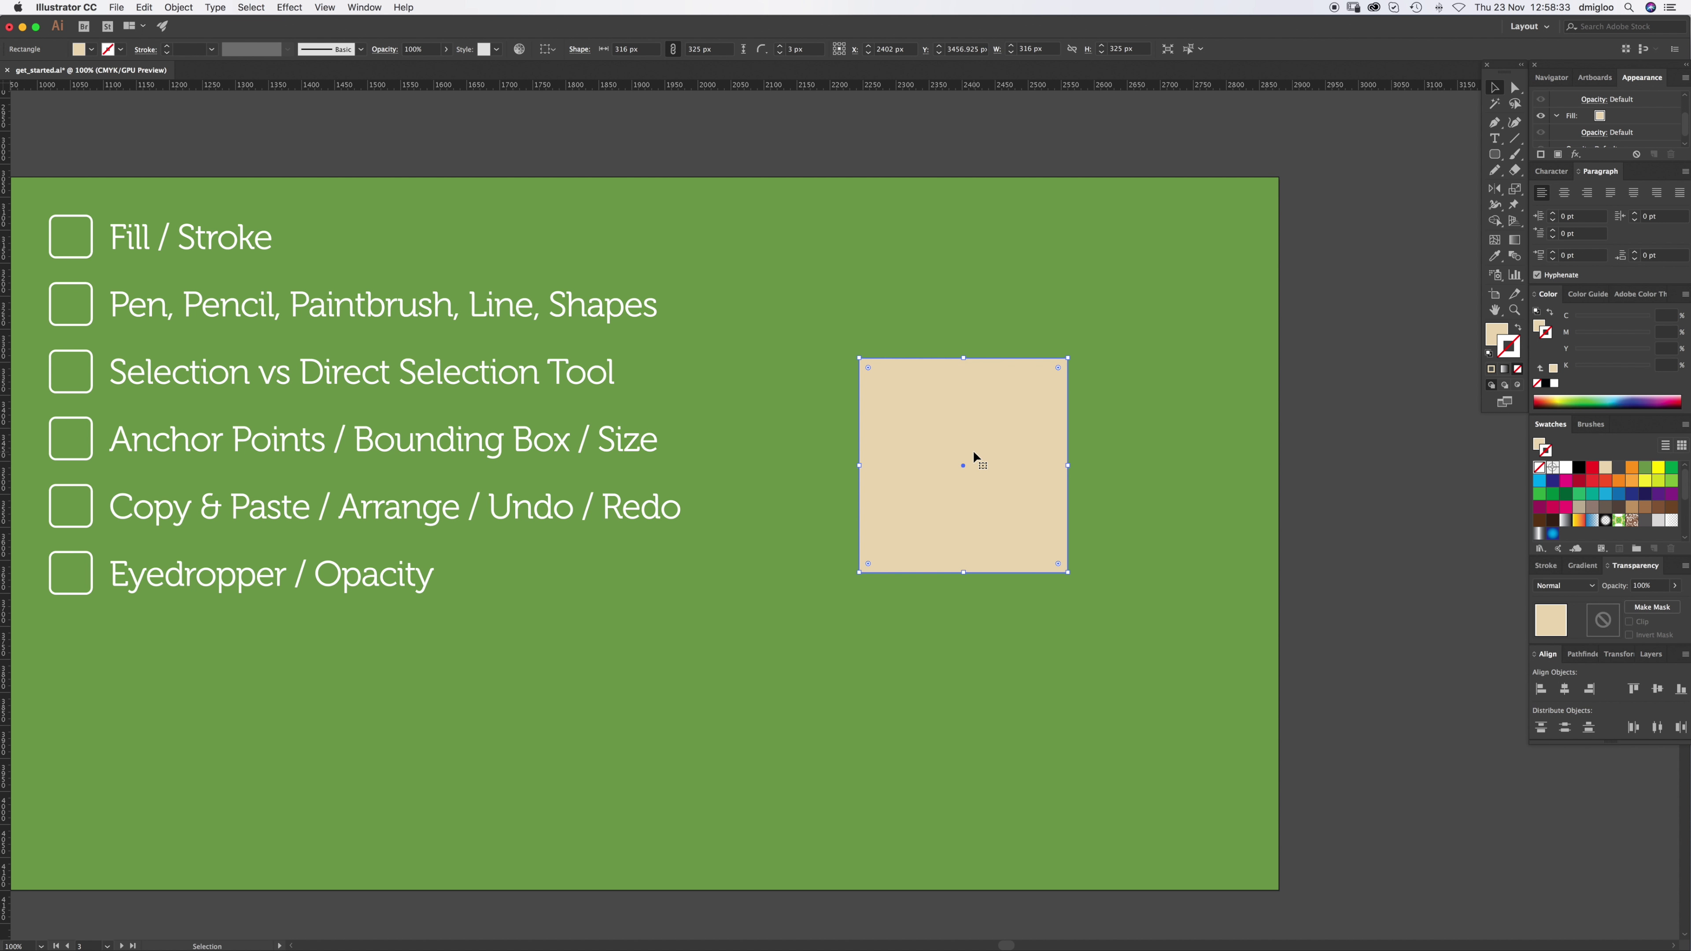
click(1125, 402)
click(1013, 431)
drag(1068, 466, 1216, 465)
drag(860, 465, 812, 465)
drag(1013, 358, 1011, 284)
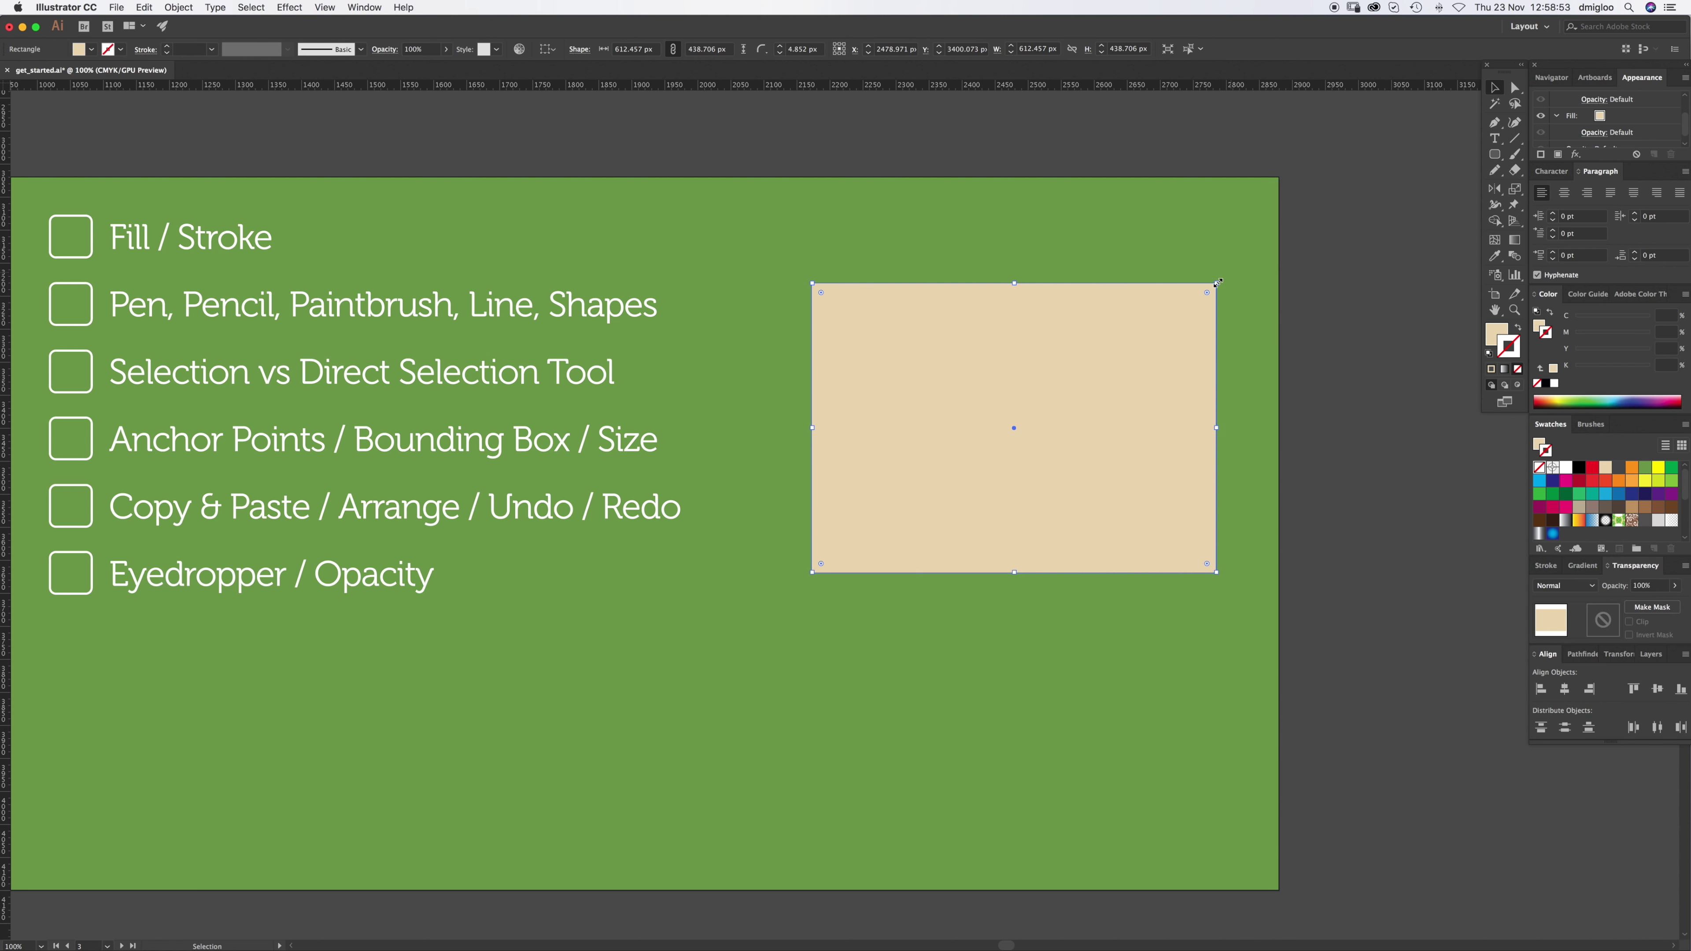
drag(1216, 283, 939, 497)
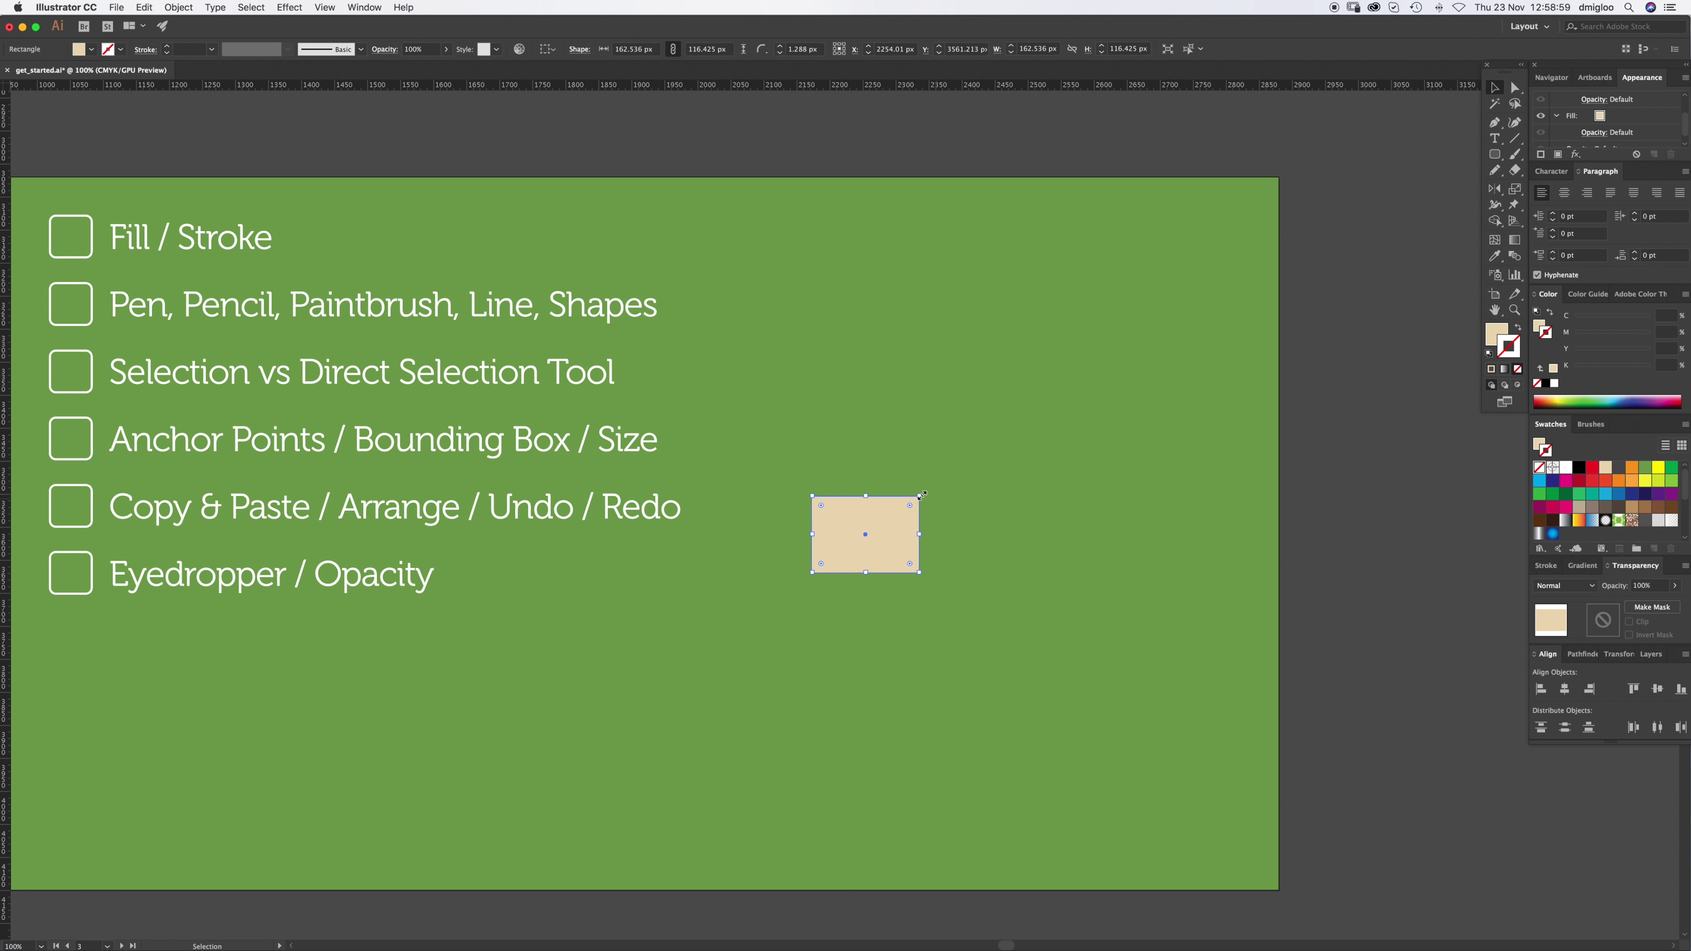
drag(921, 496, 1057, 397)
drag(952, 455, 1031, 398)
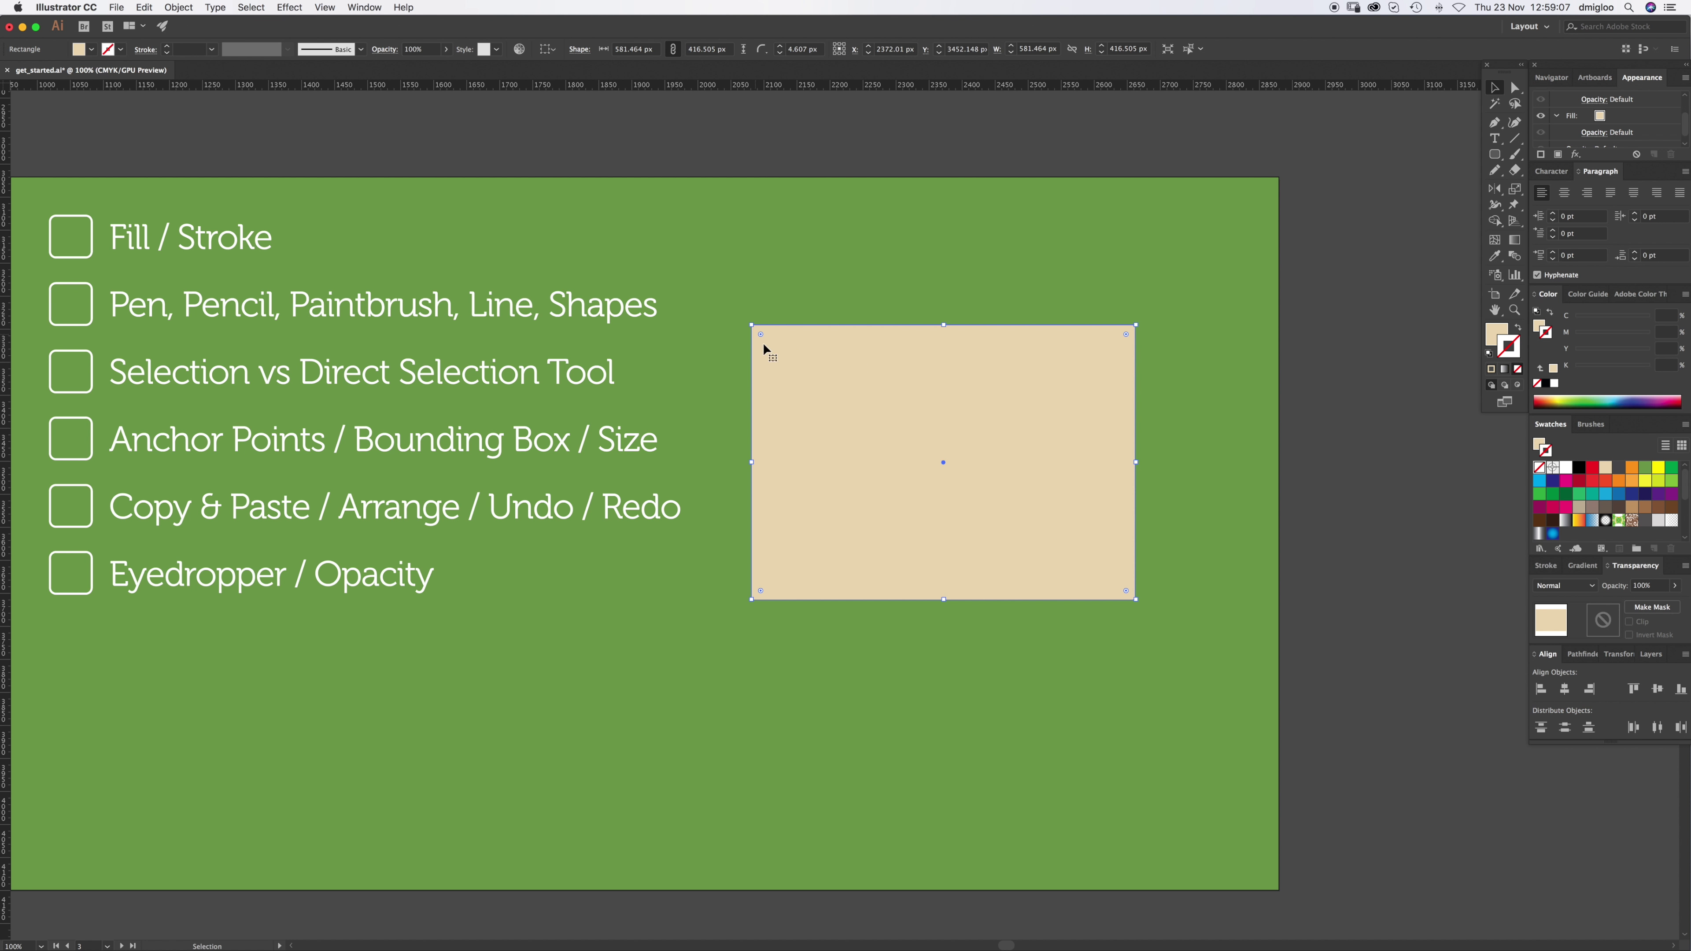
drag(760, 335, 779, 349)
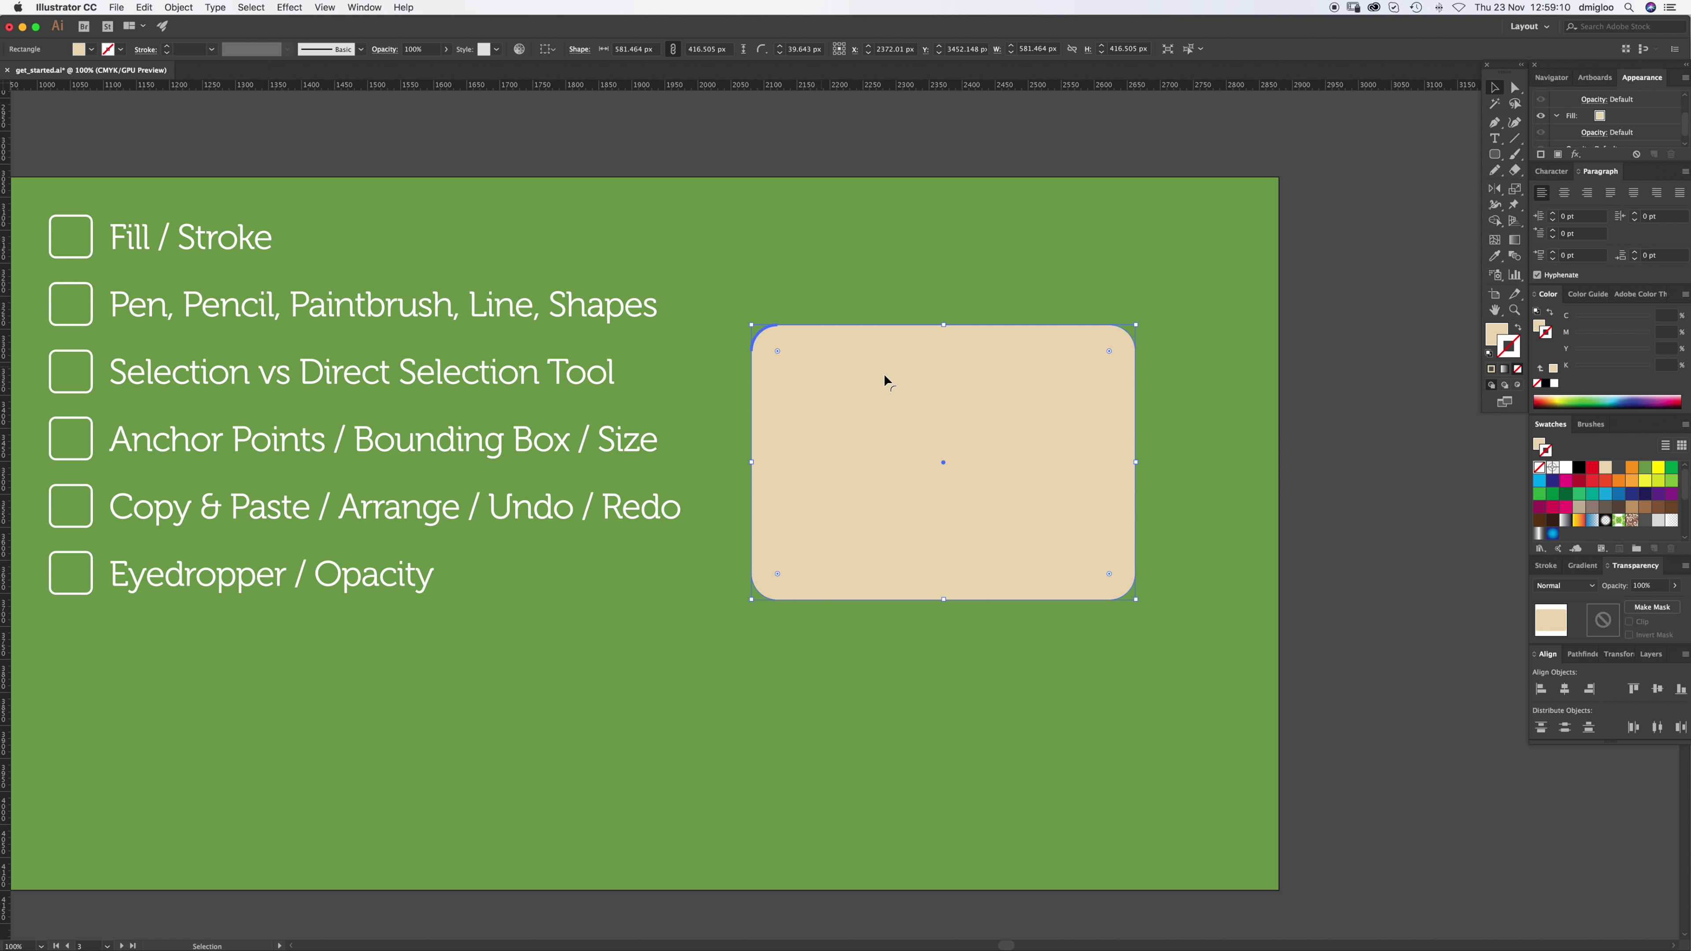
Step: Delete the rectangle and draw a beige hexagon to the right of the checklist
click(1174, 378)
click(1097, 376)
key(Delete)
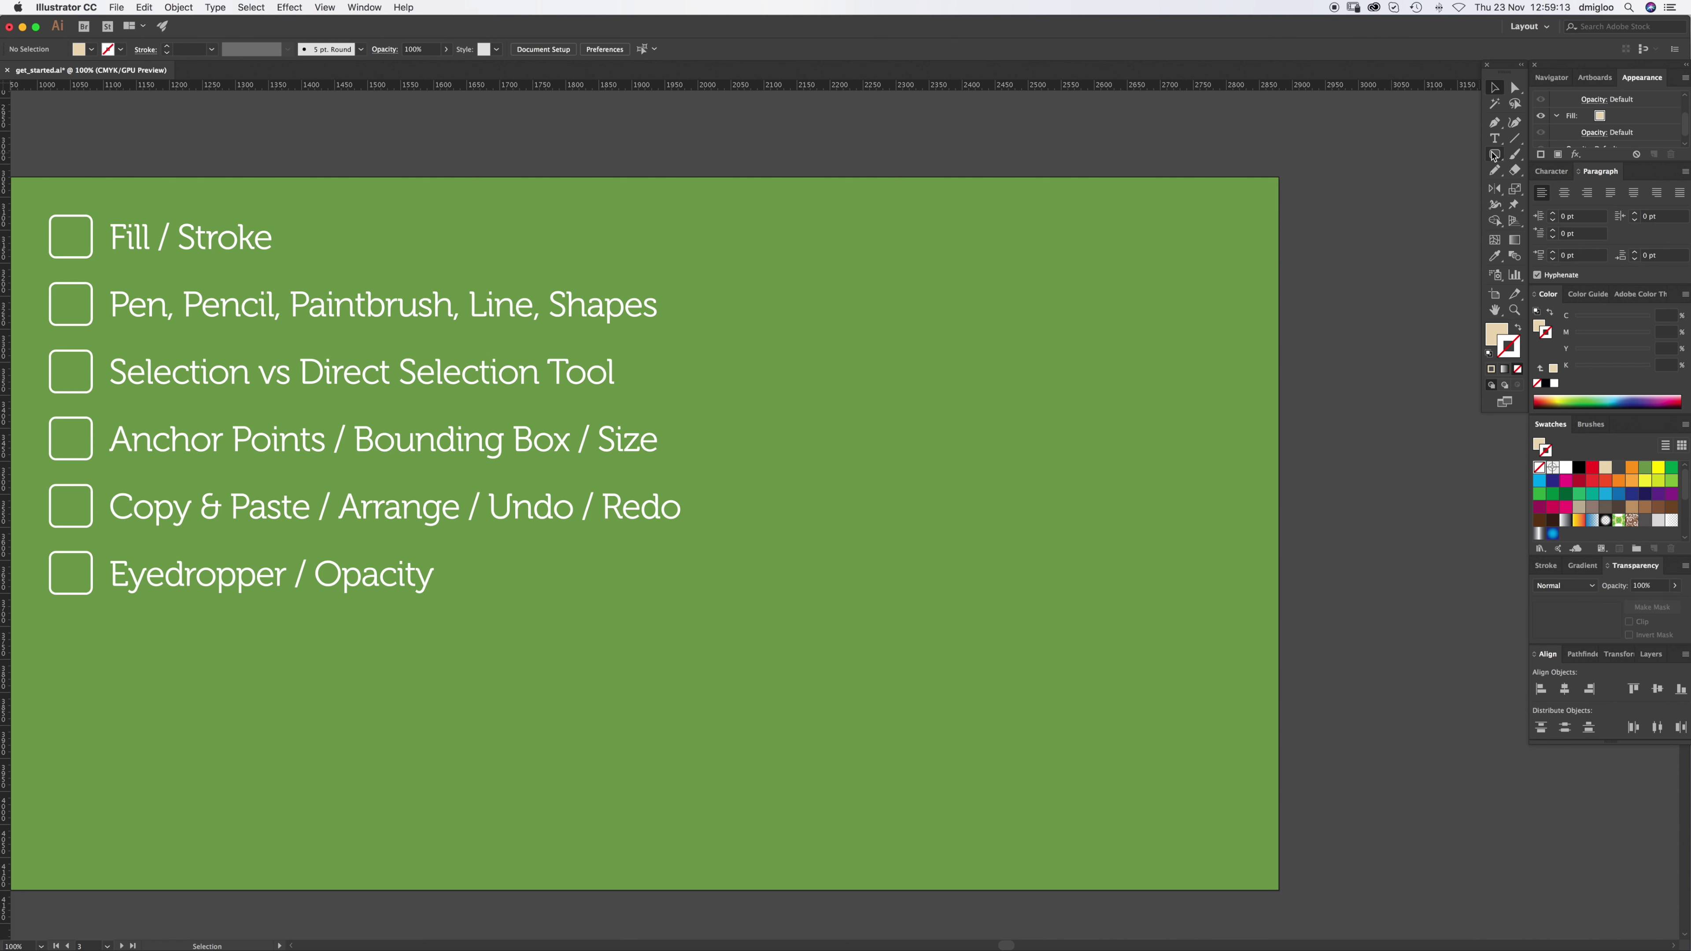
drag(1494, 157, 1544, 203)
drag(936, 459, 1061, 520)
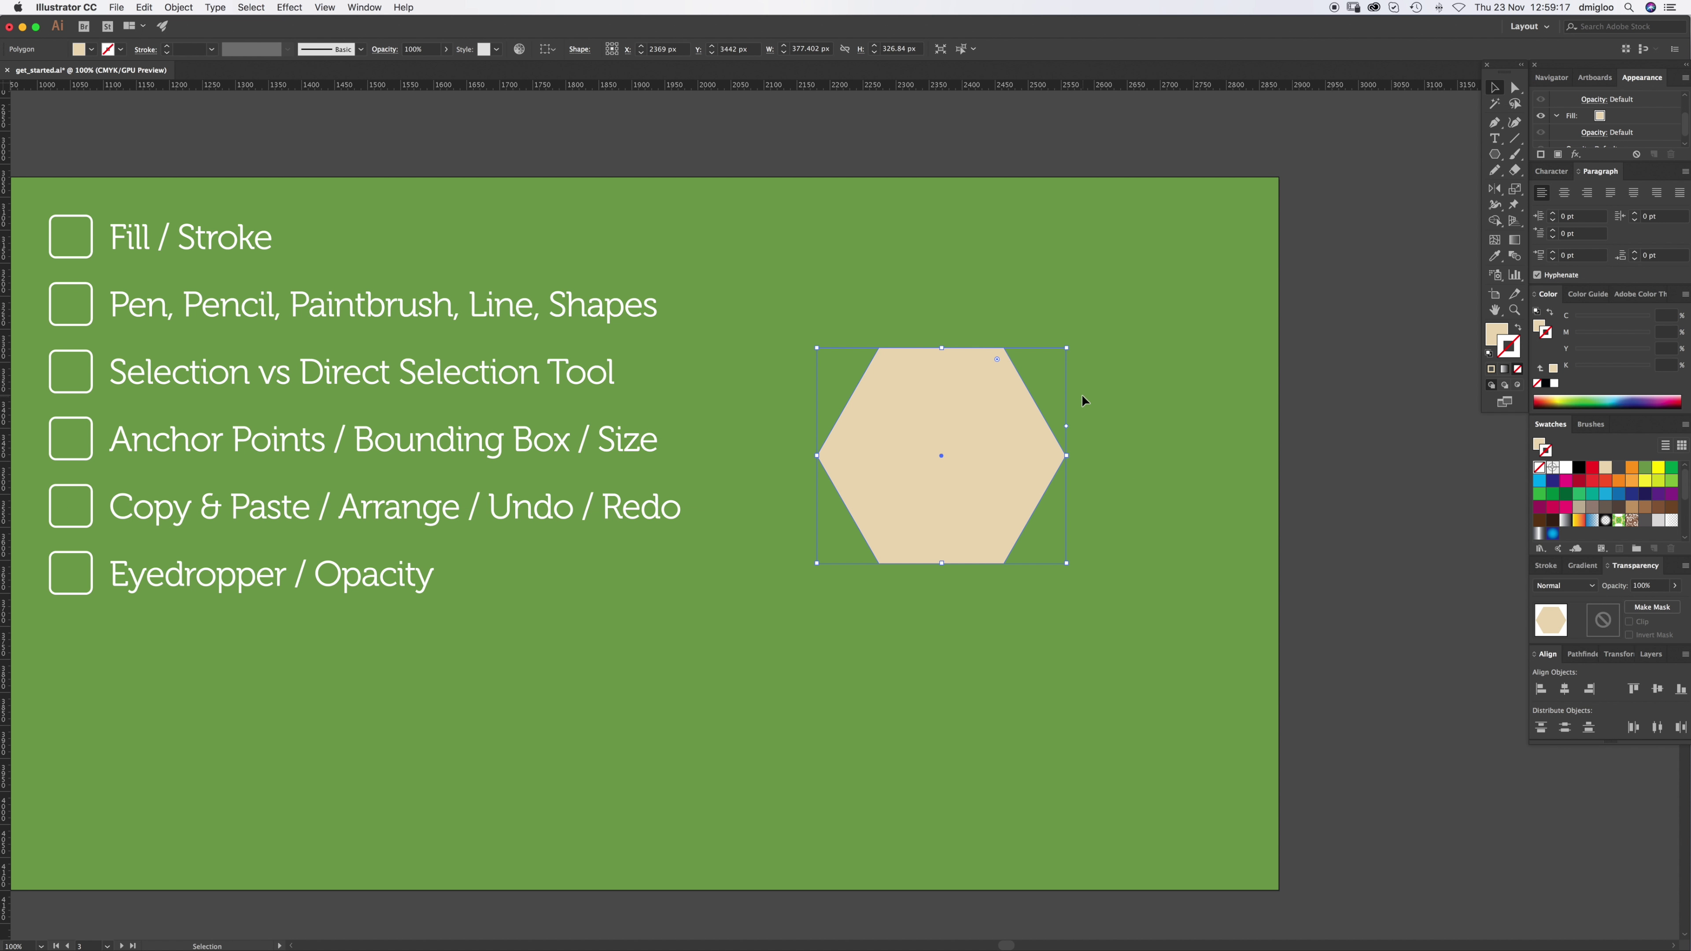
Step: Try rounding all the hexagon's corners, then only its top-right corner, undoing both back to sharp corners
drag(996, 359, 973, 383)
key(cmd+z)
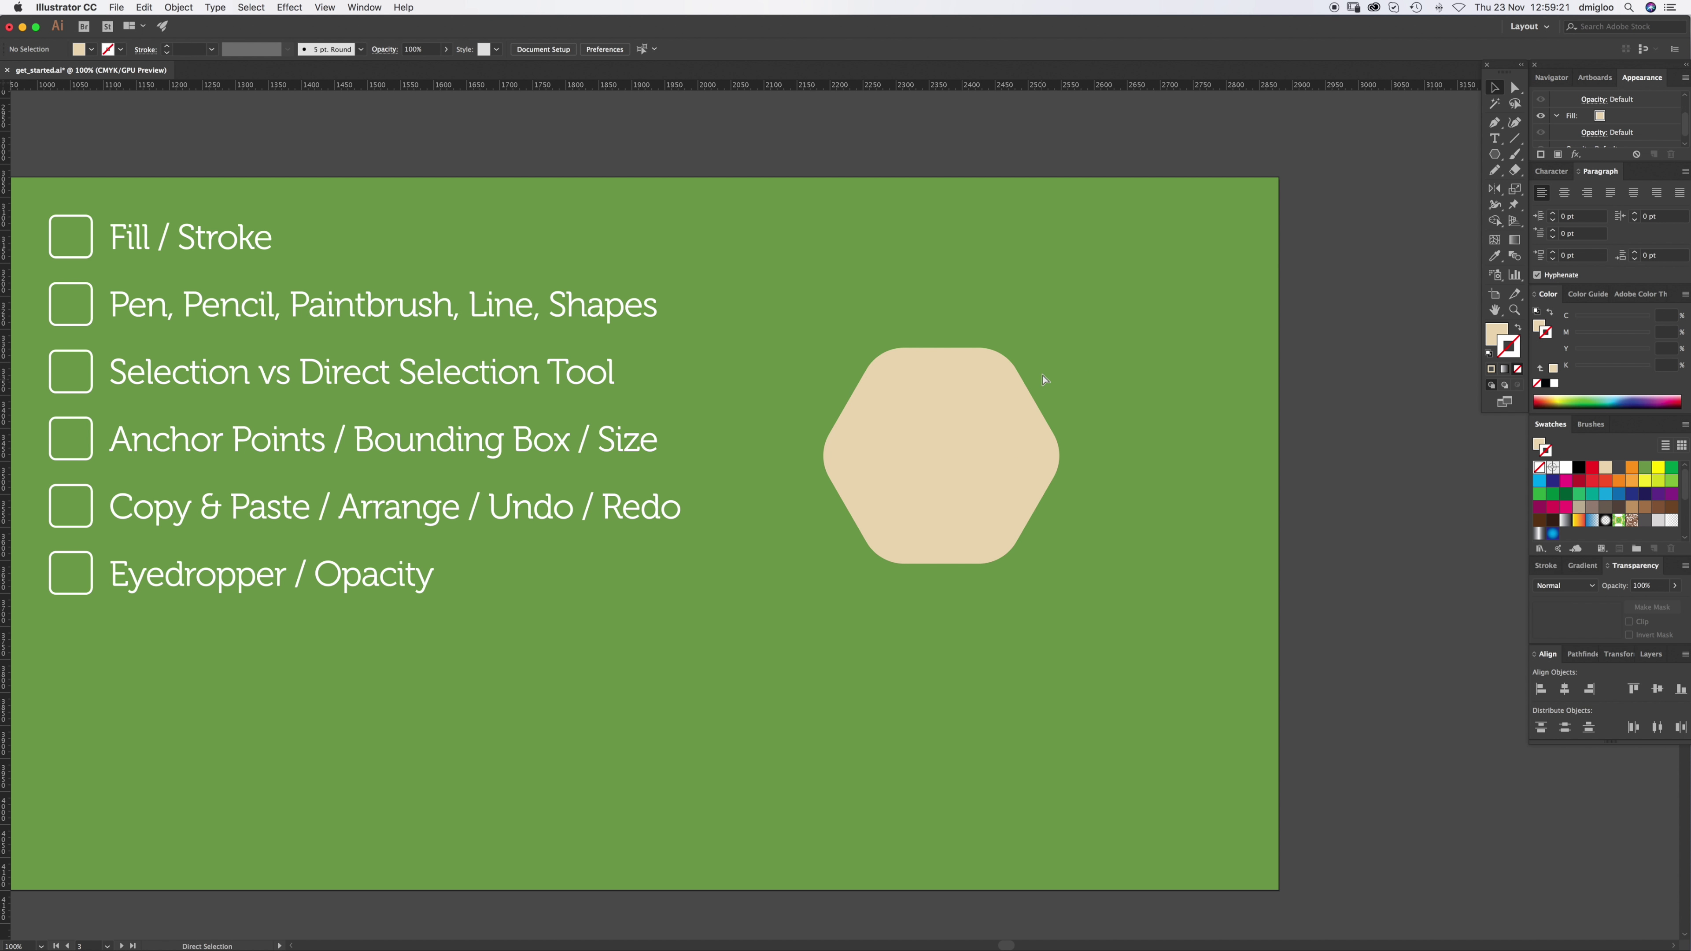
key(a)
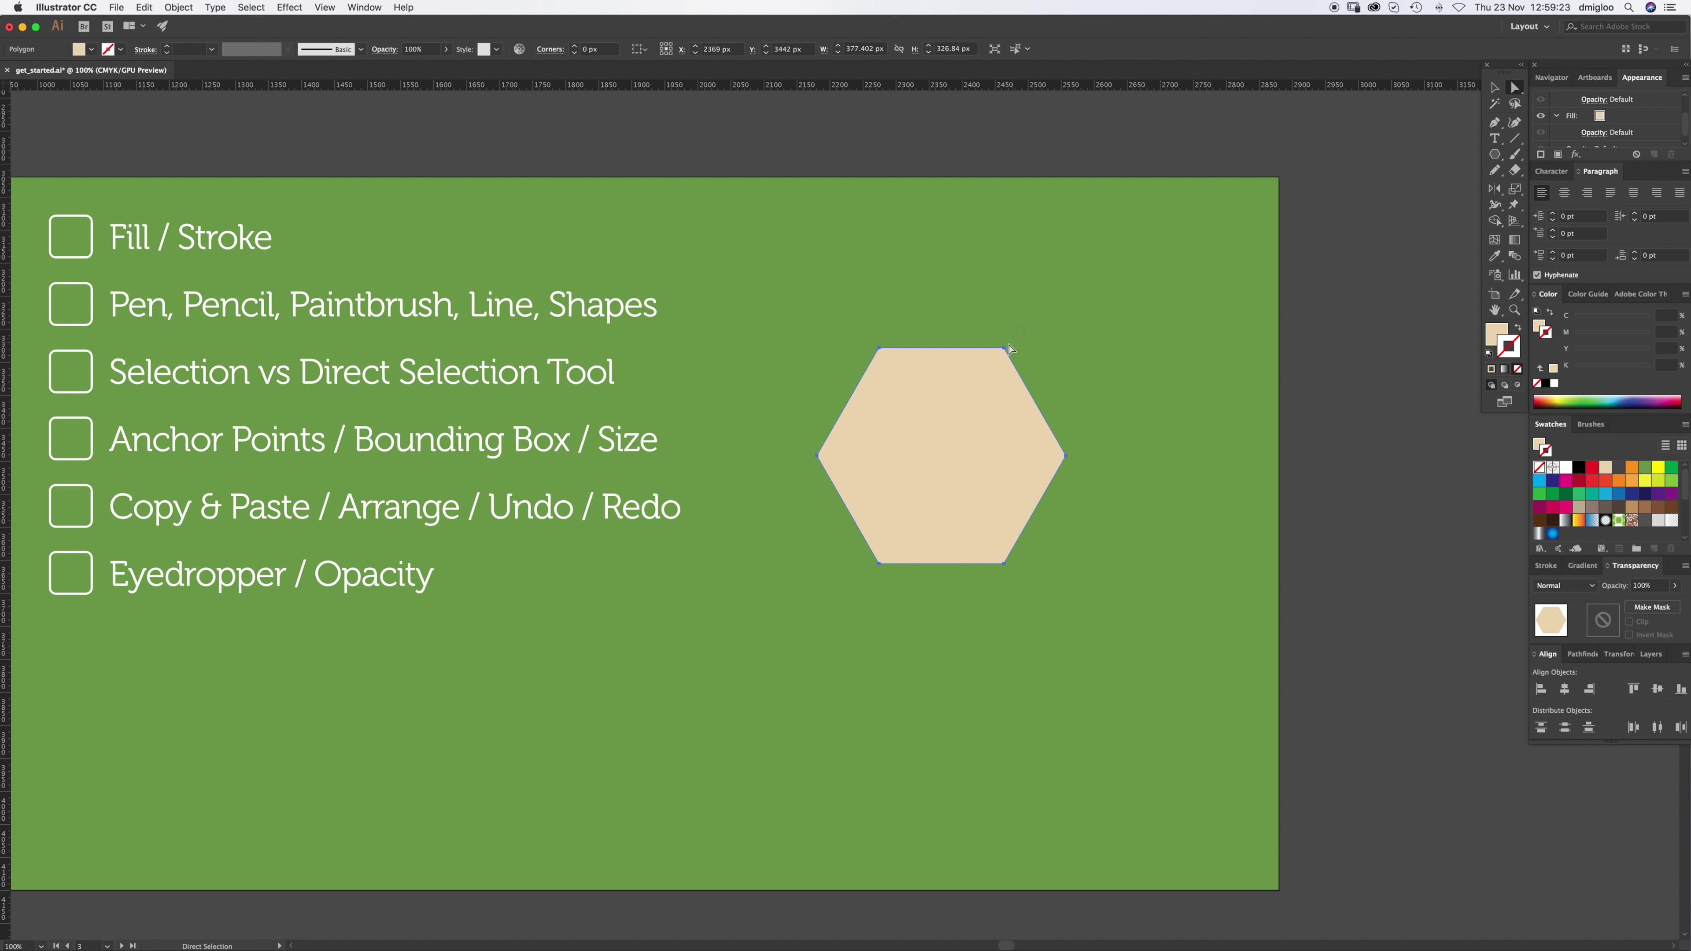
click(969, 402)
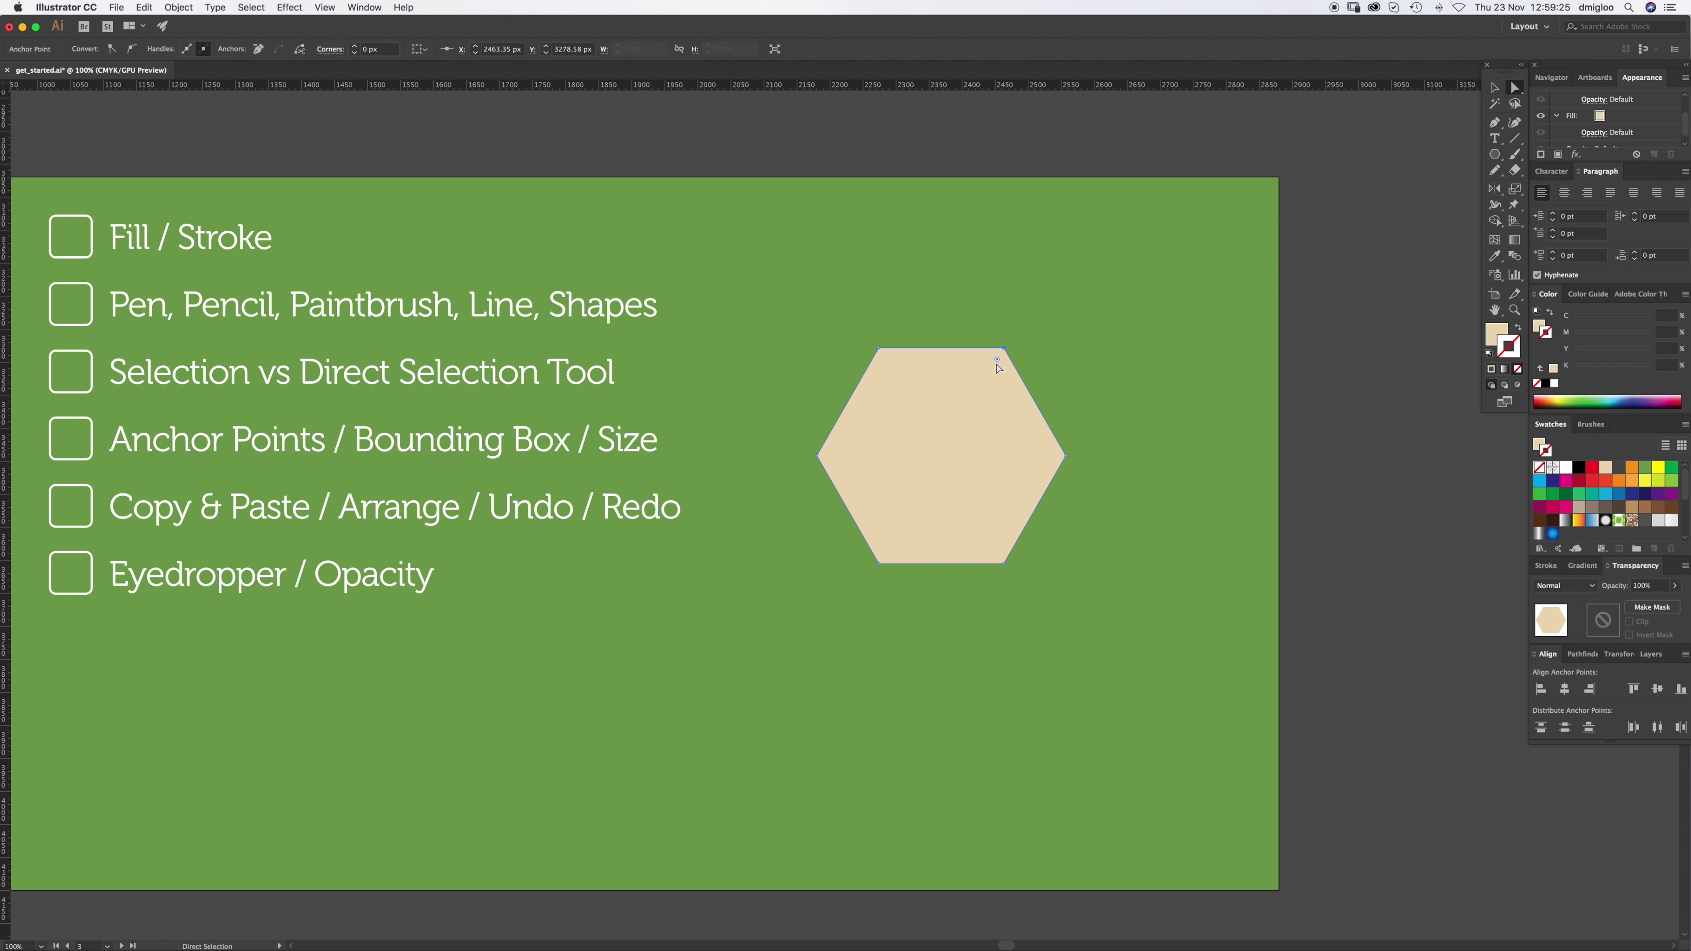
drag(997, 360, 985, 386)
key(v)
drag(1078, 336, 1081, 341)
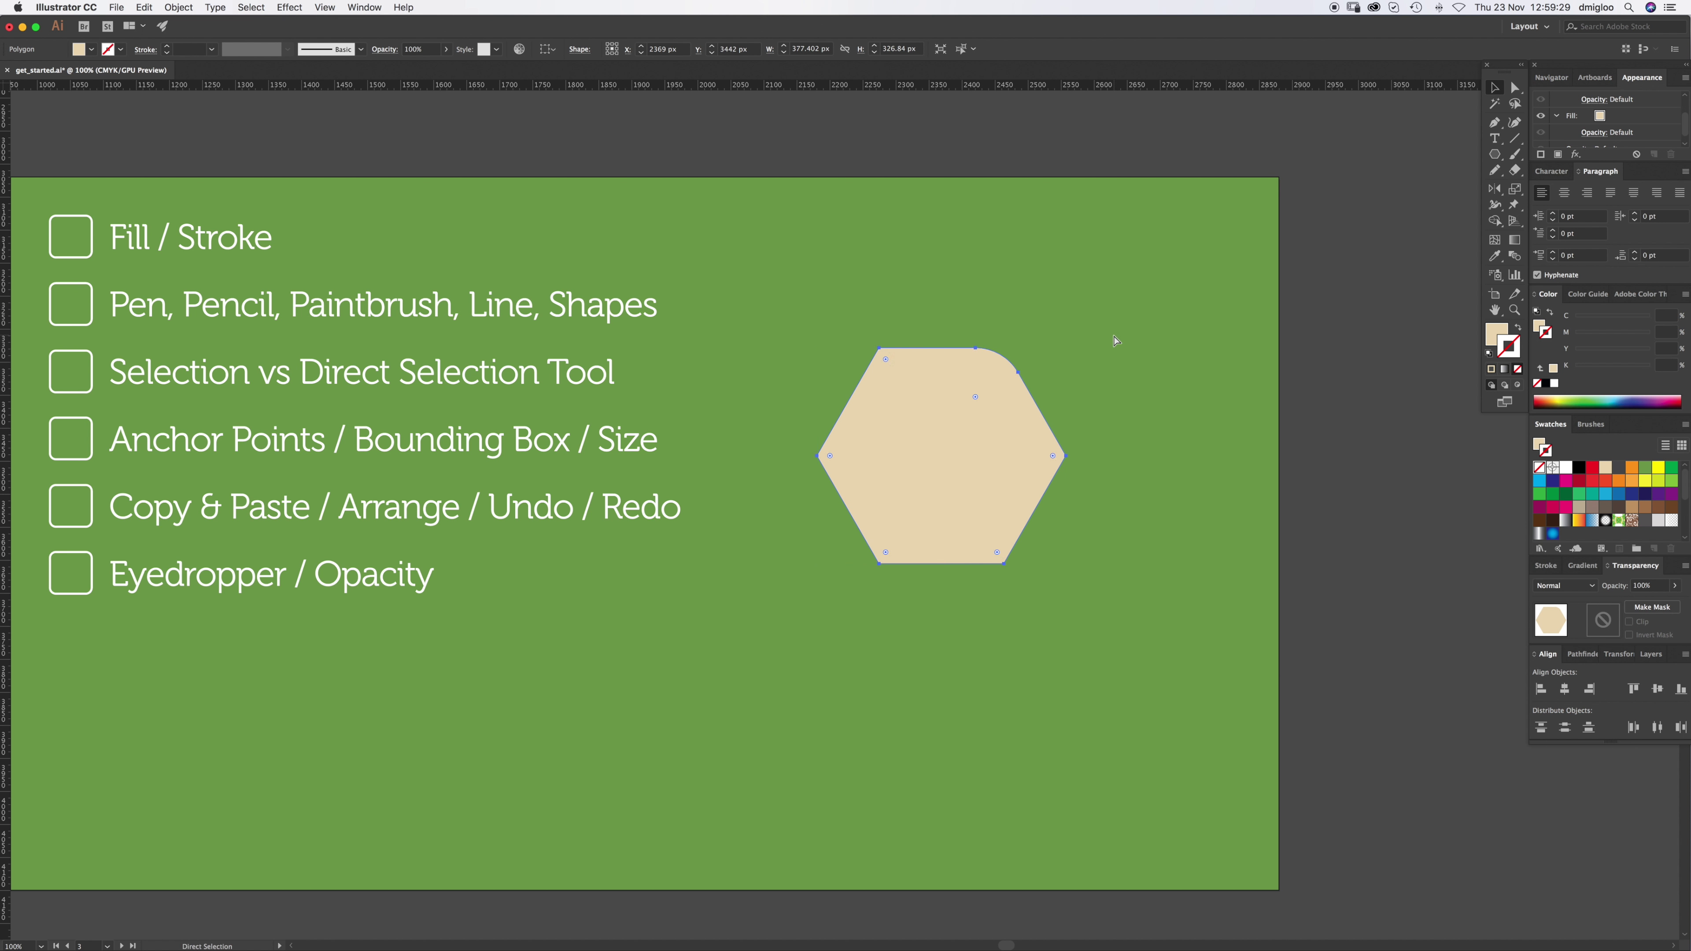
click(1102, 341)
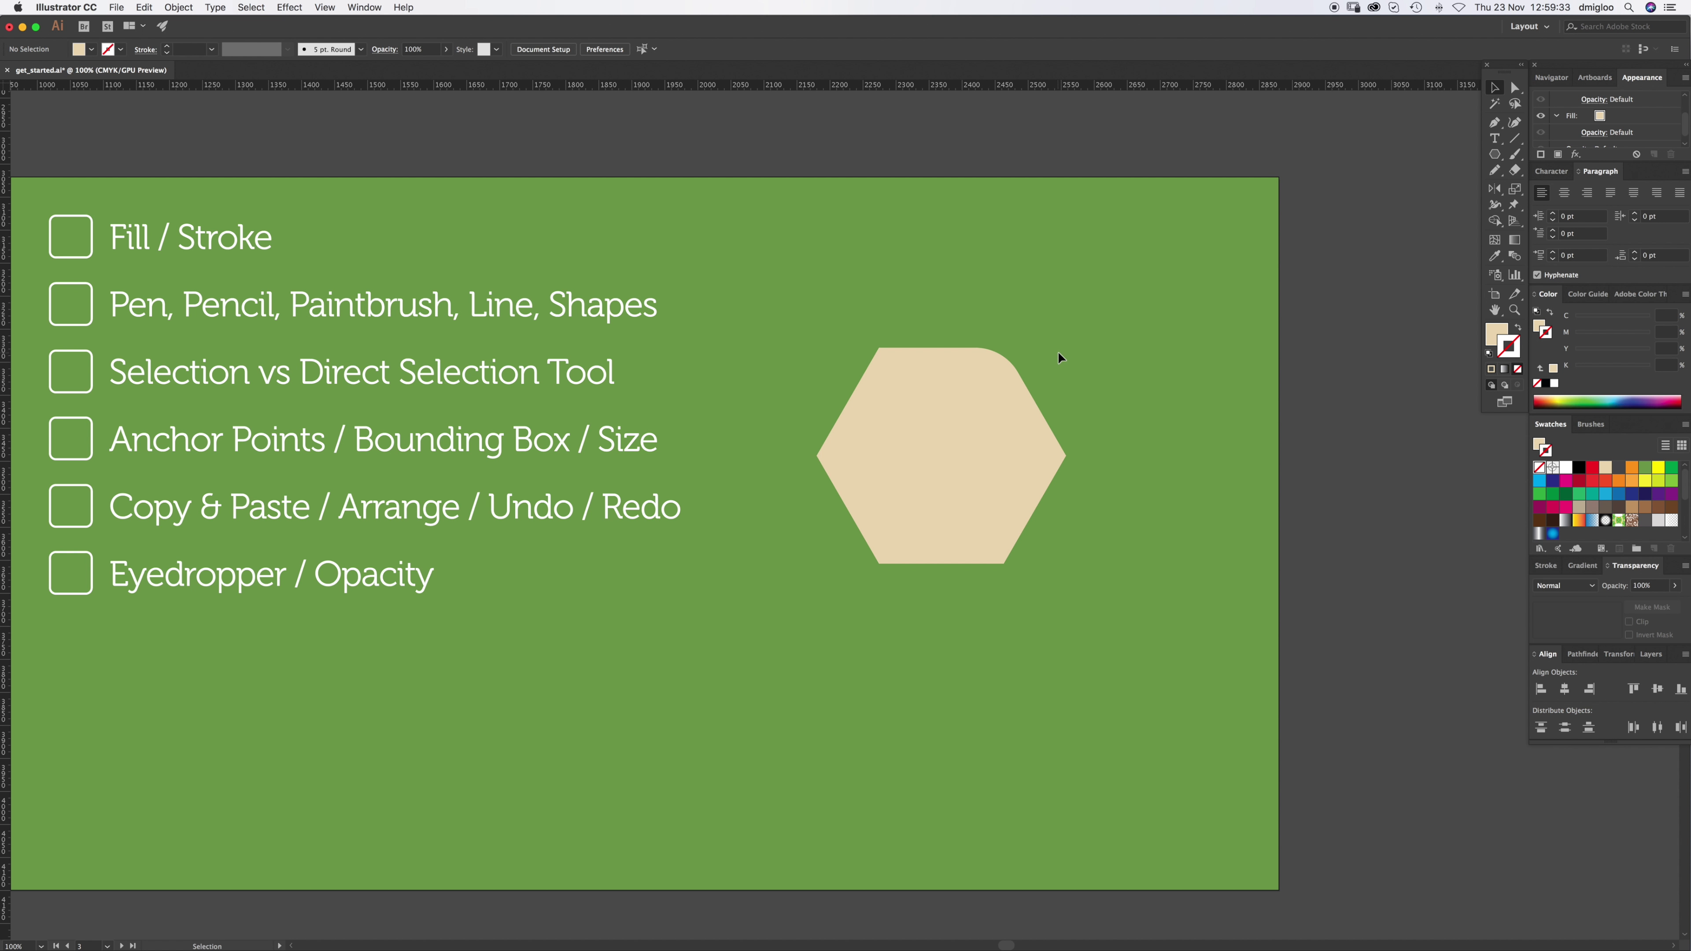
key(ctrl+z)
click(958, 406)
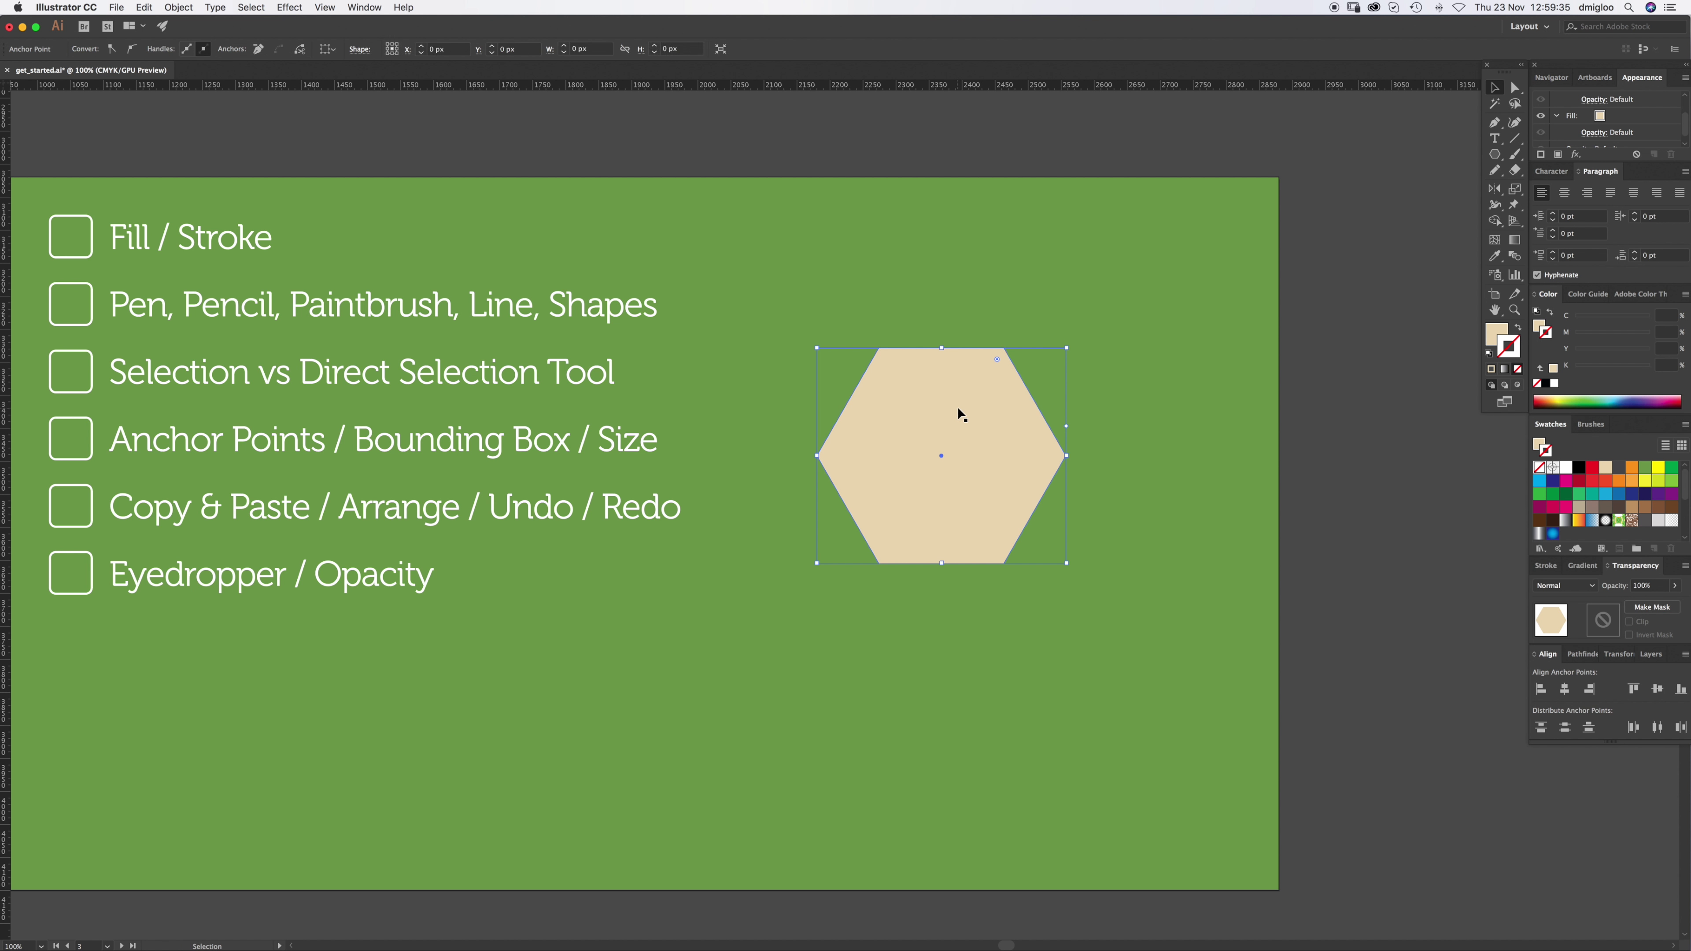
click(1032, 319)
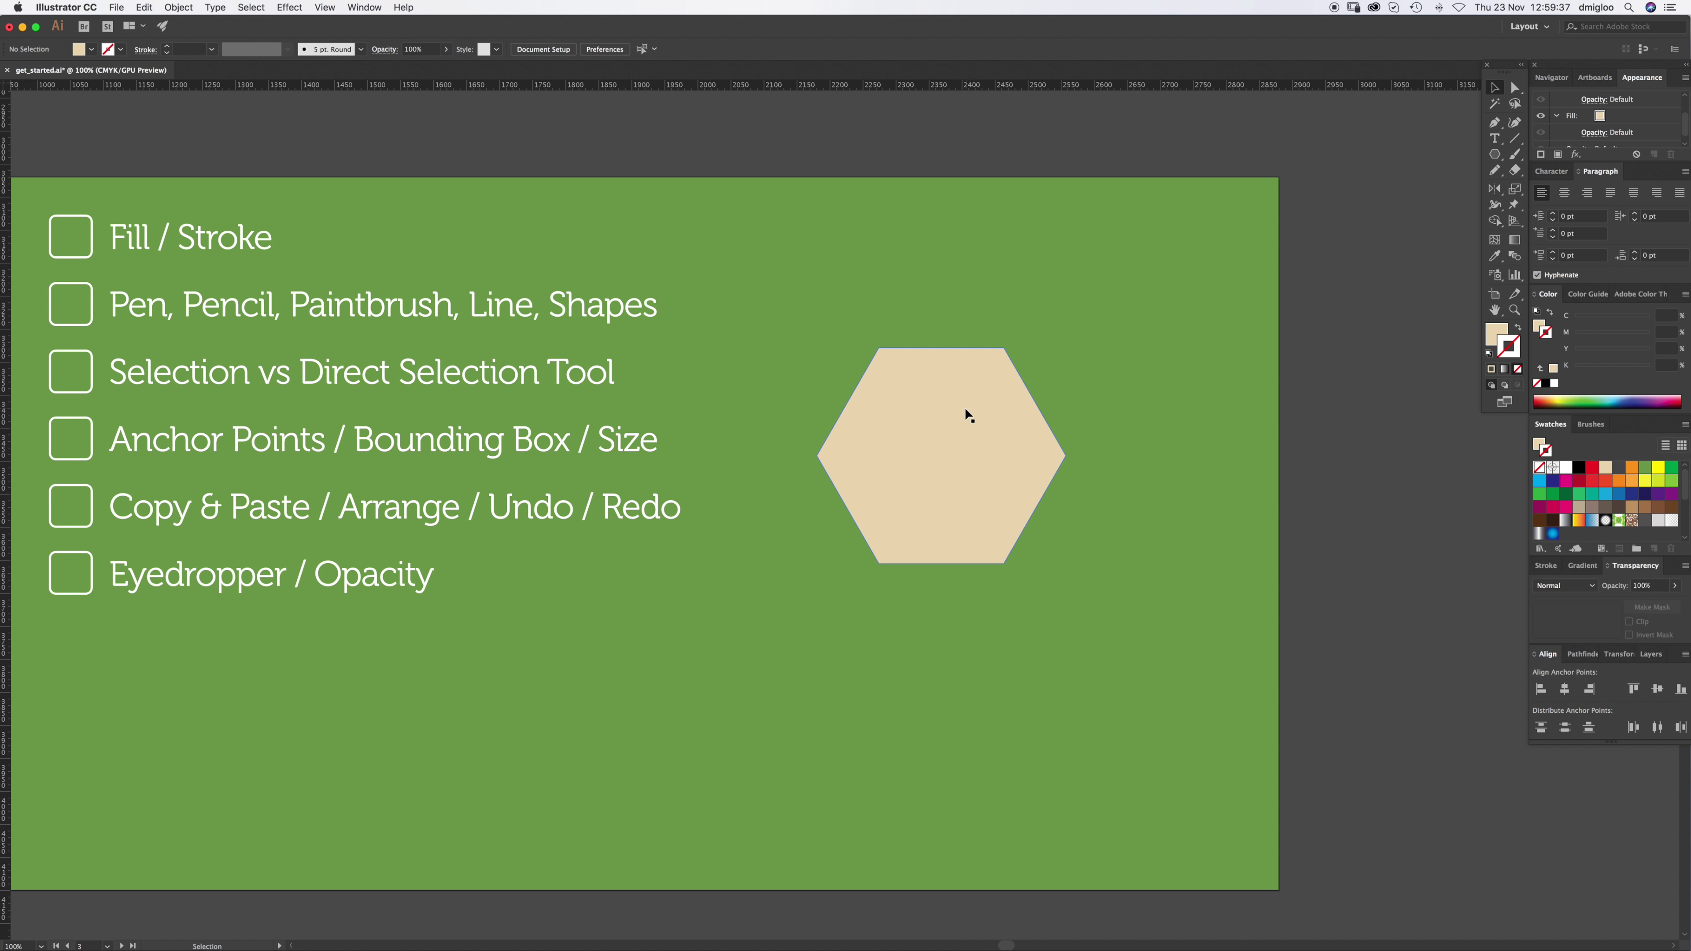
Step: Shrink the hexagon from a corner handle and move it up and to the left
click(960, 420)
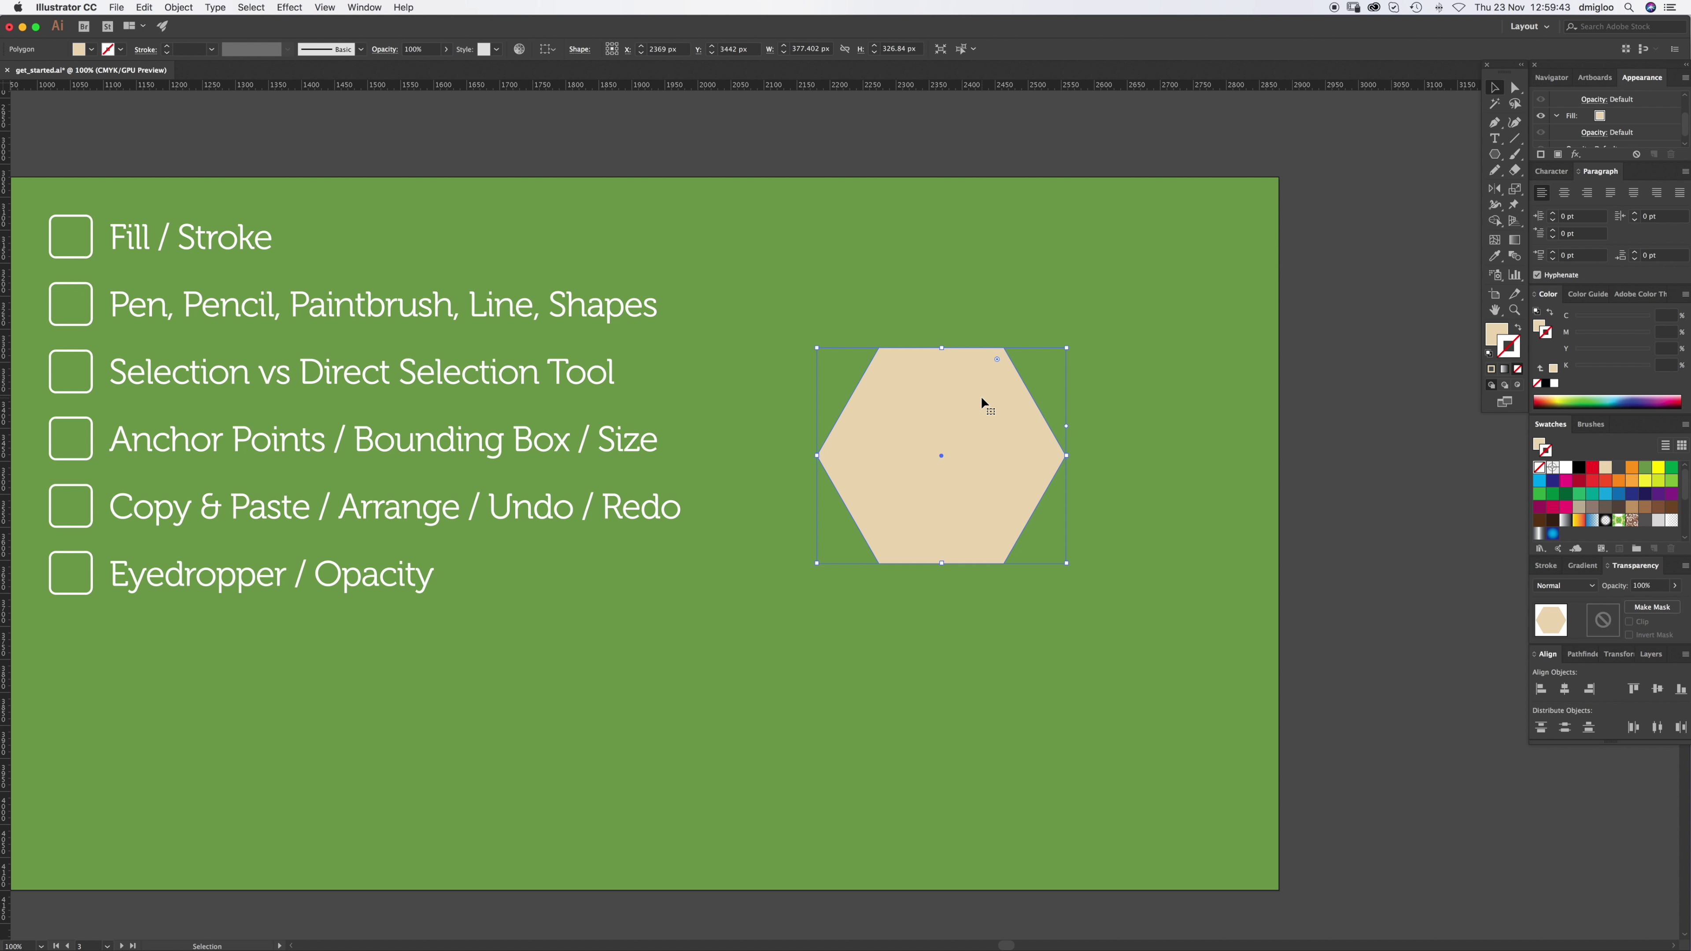
drag(1066, 350, 1037, 374)
drag(987, 441, 947, 326)
click(1042, 314)
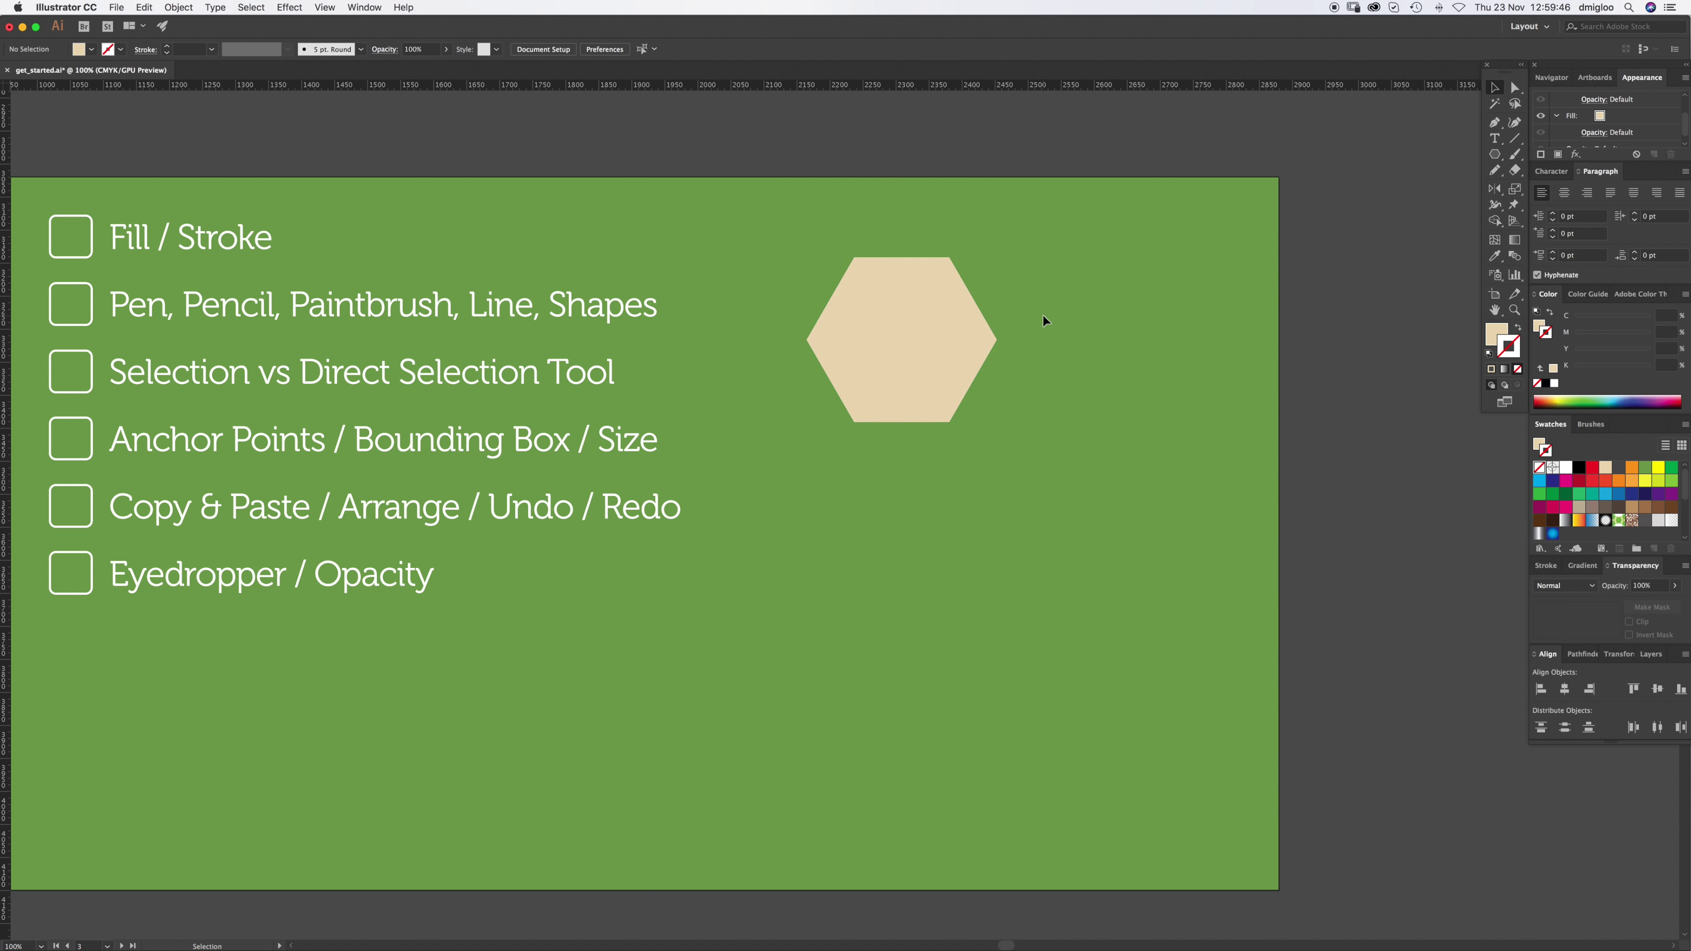
Step: Test pasted and Alt-dragged hexagon copies, then delete the three lower copies
click(940, 395)
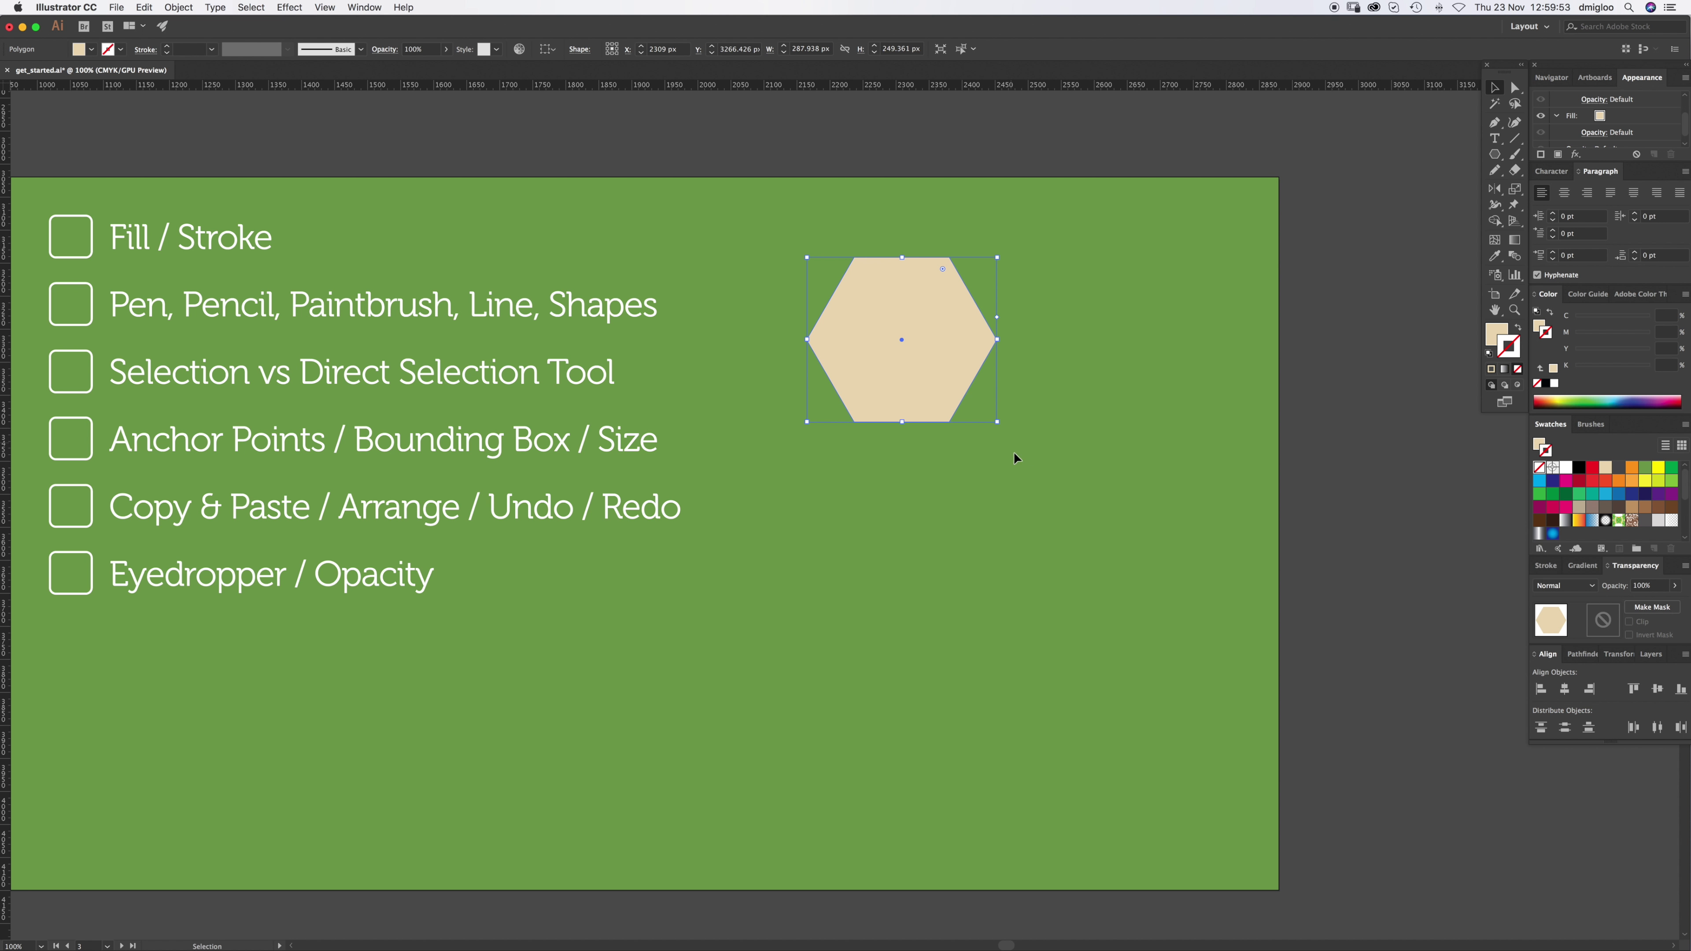
key(a)
key(super+v)
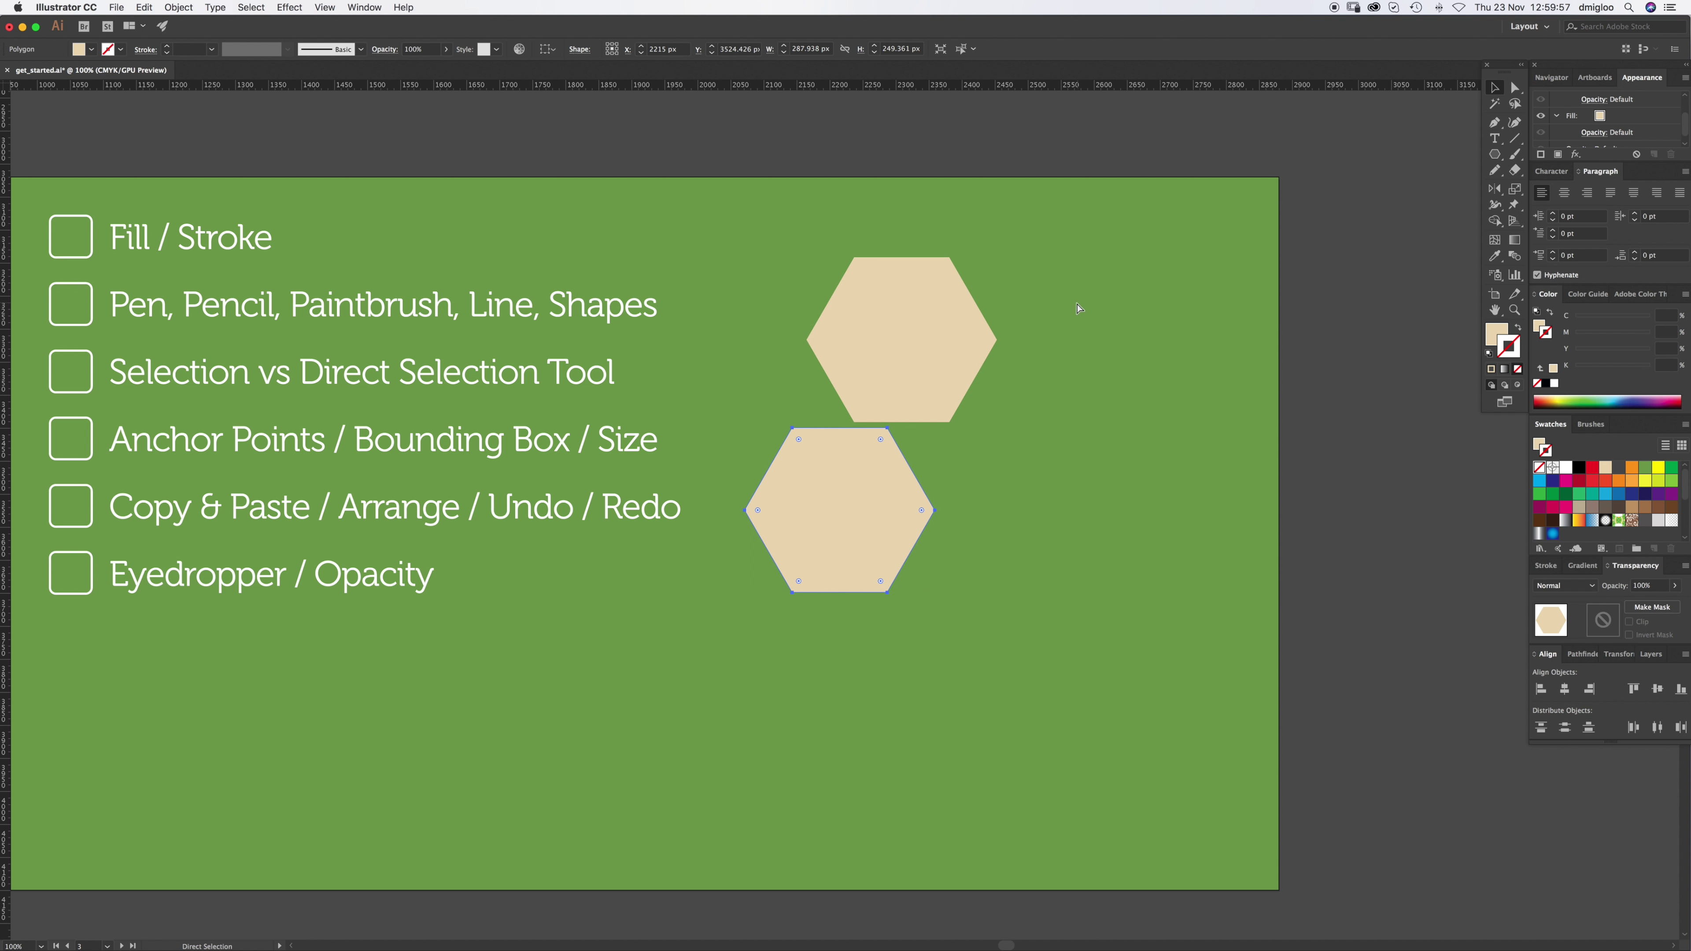
key(v)
drag(889, 507, 1085, 485)
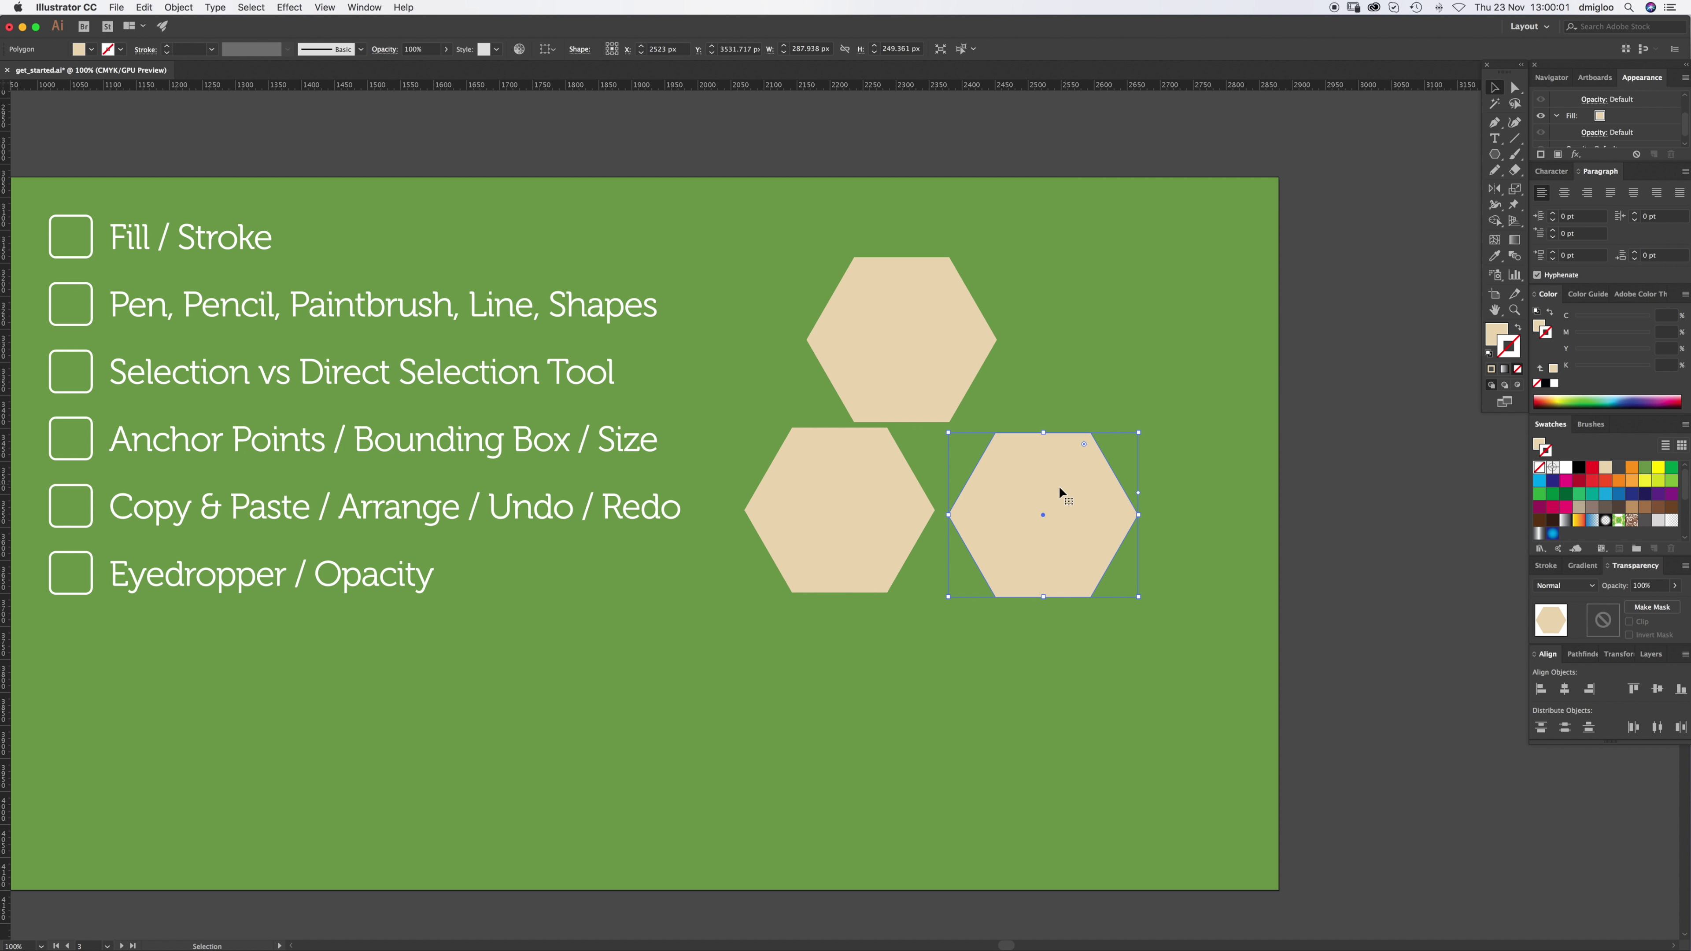
click(865, 506)
drag(821, 513, 801, 654)
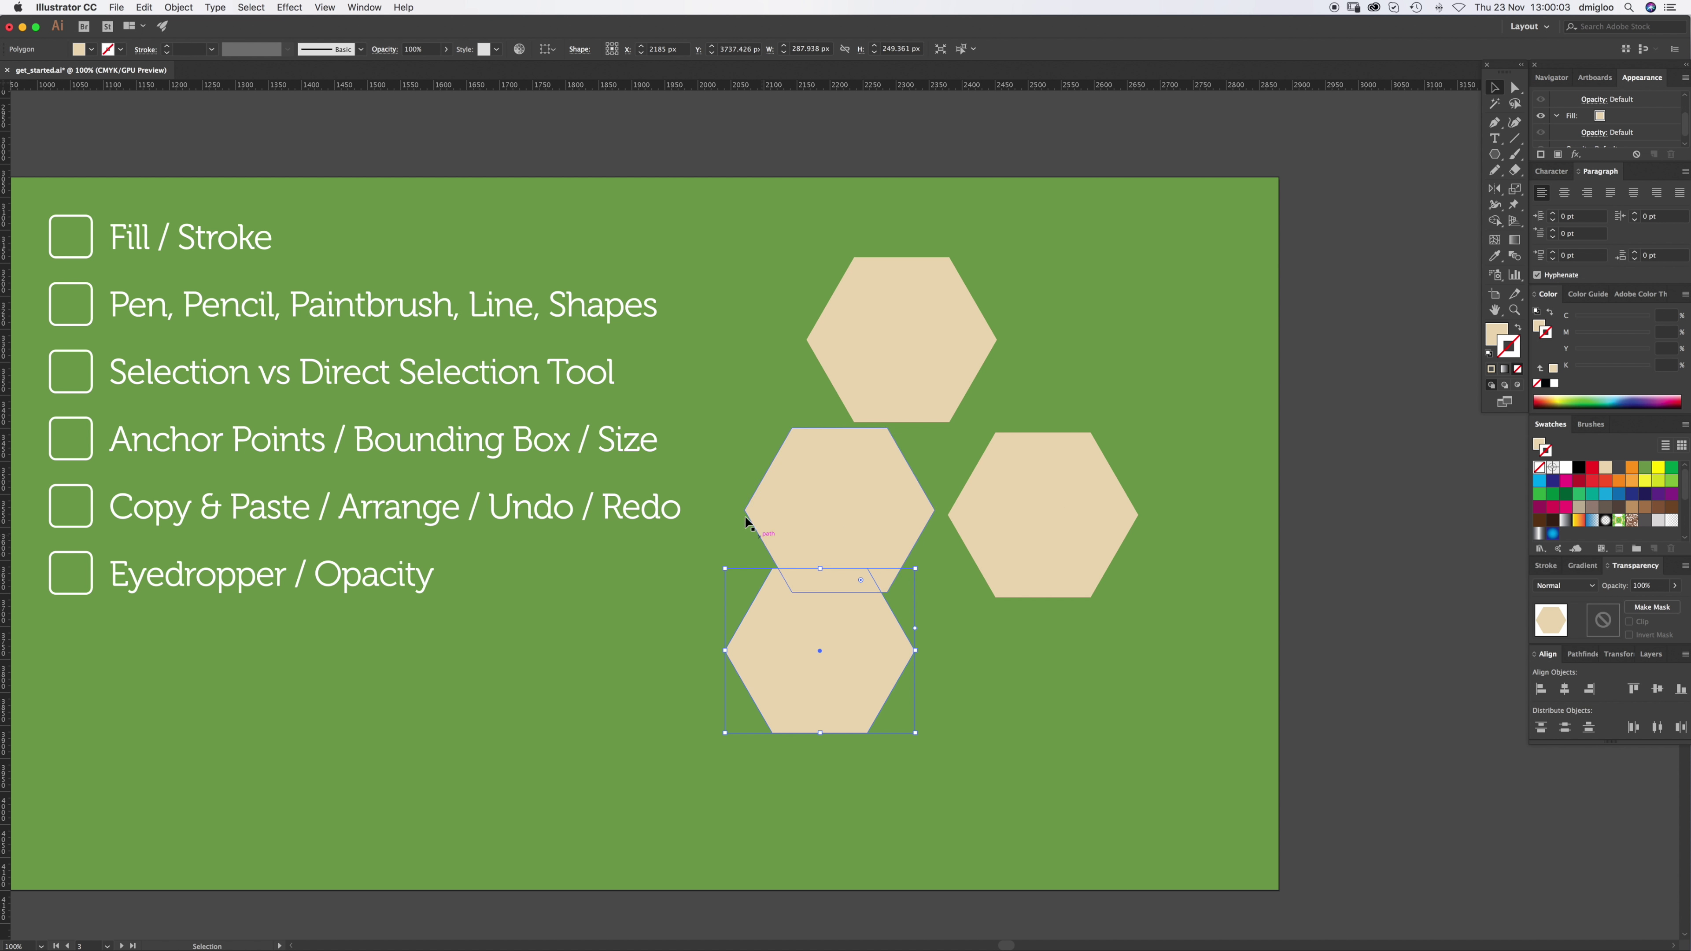
drag(736, 508, 1086, 683)
key(Delete)
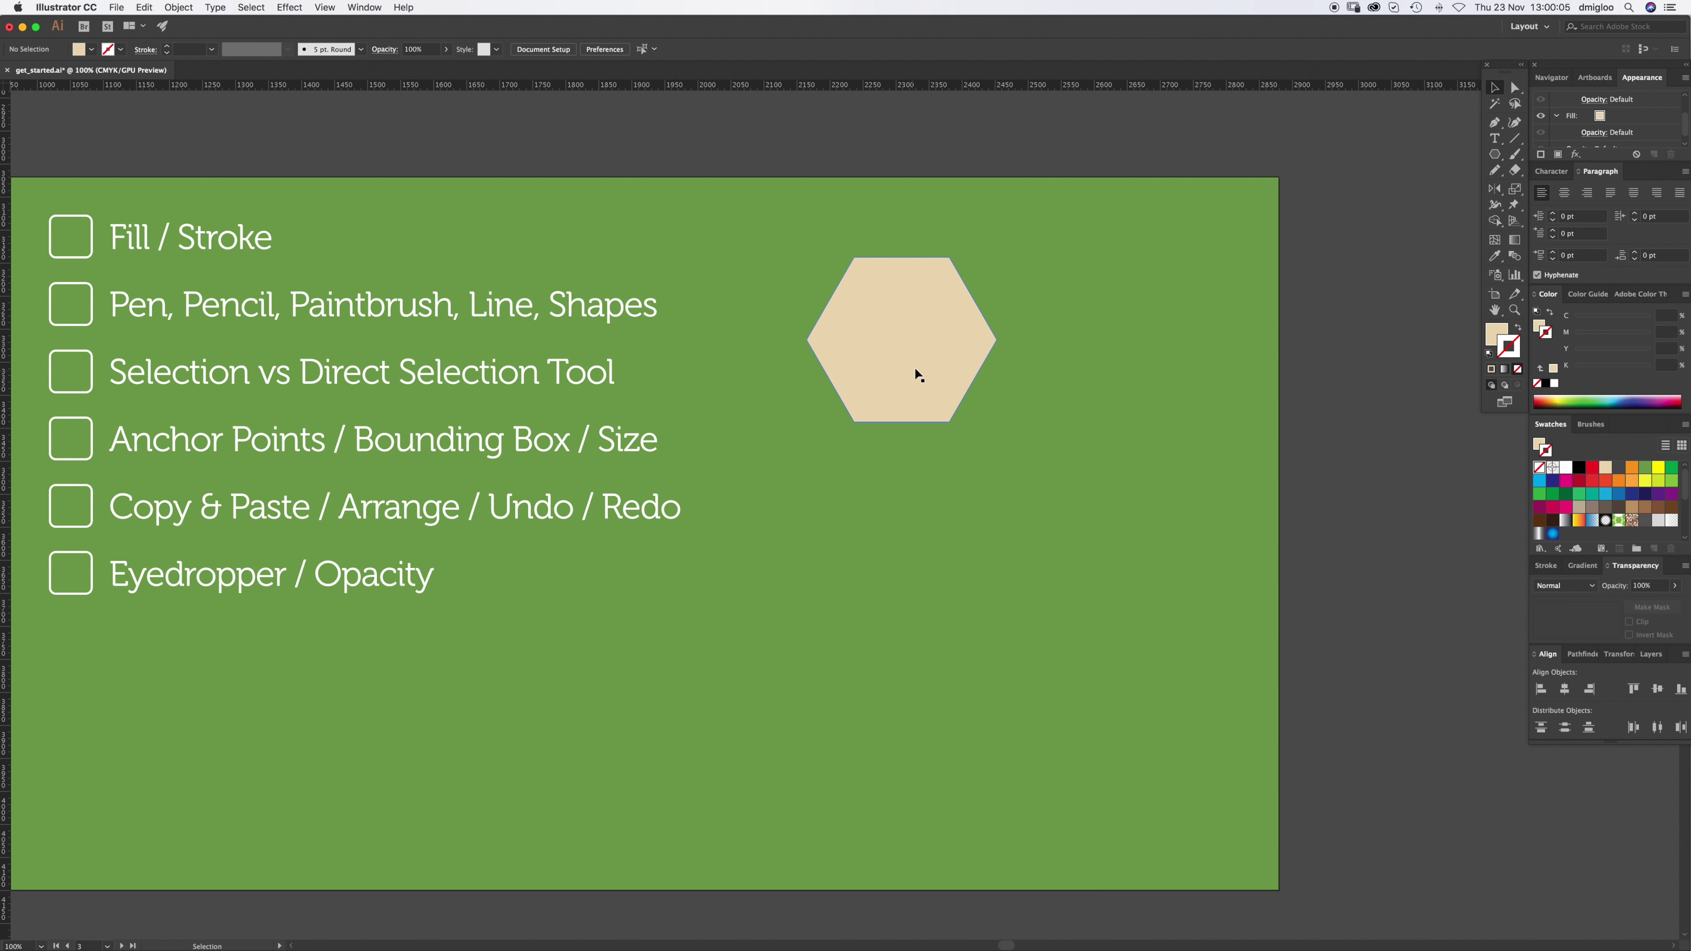
Step: Nudge the remaining hexagon slightly down and to the right
drag(915, 375, 939, 404)
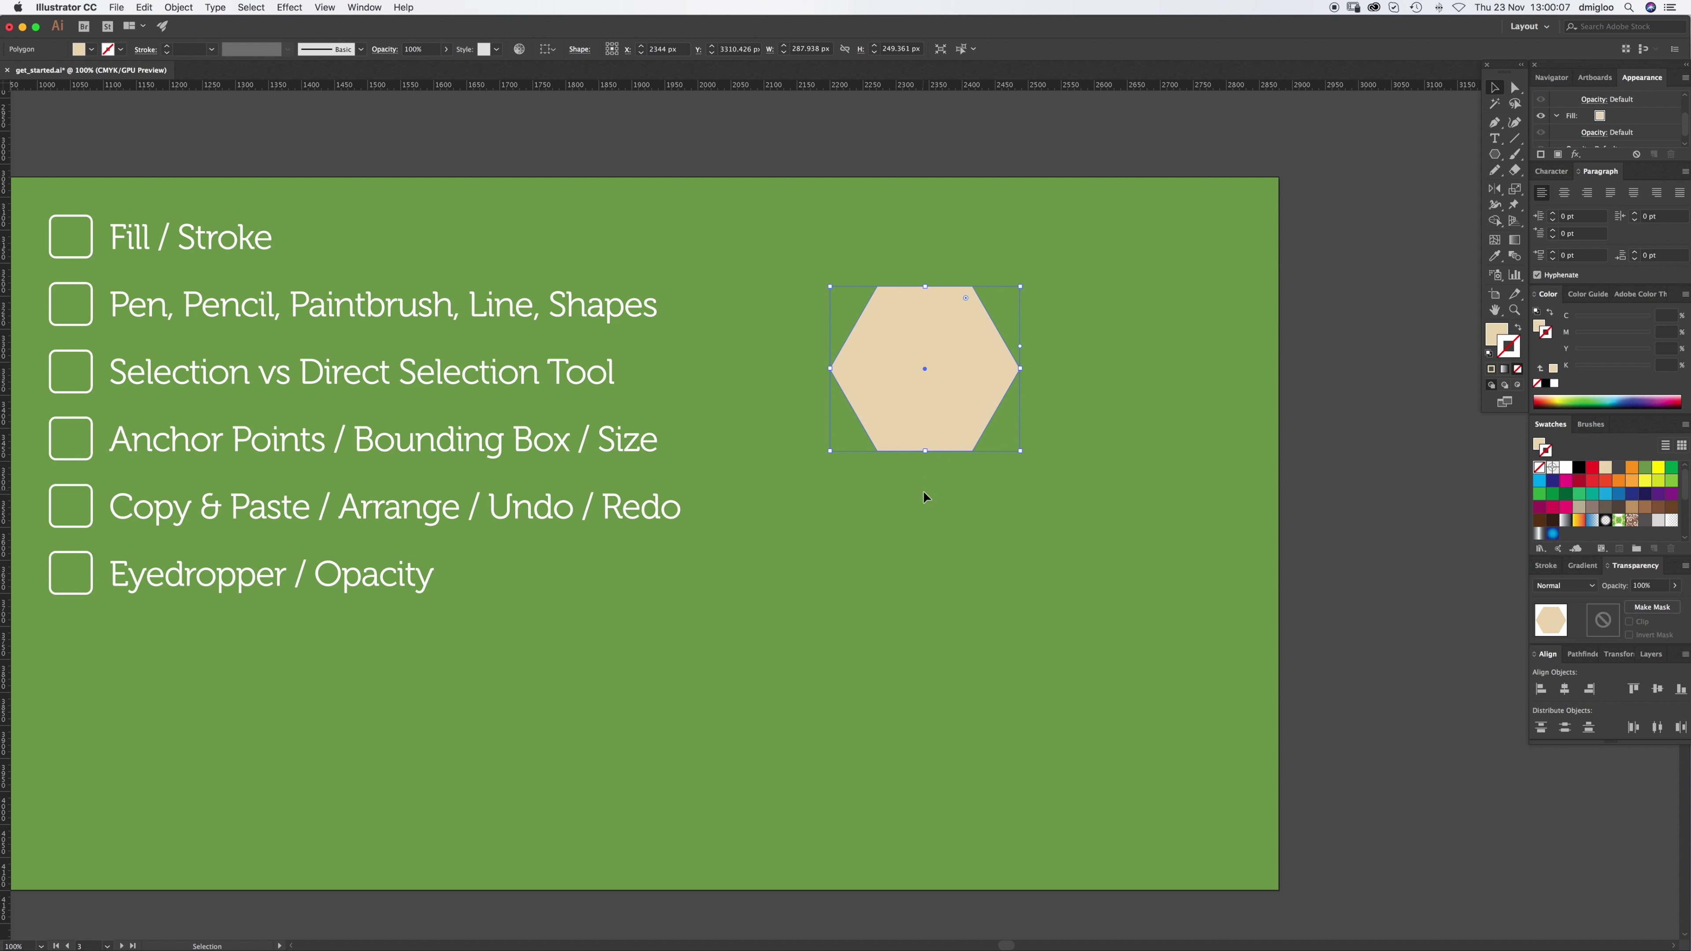
key(a)
key(v)
click(1099, 321)
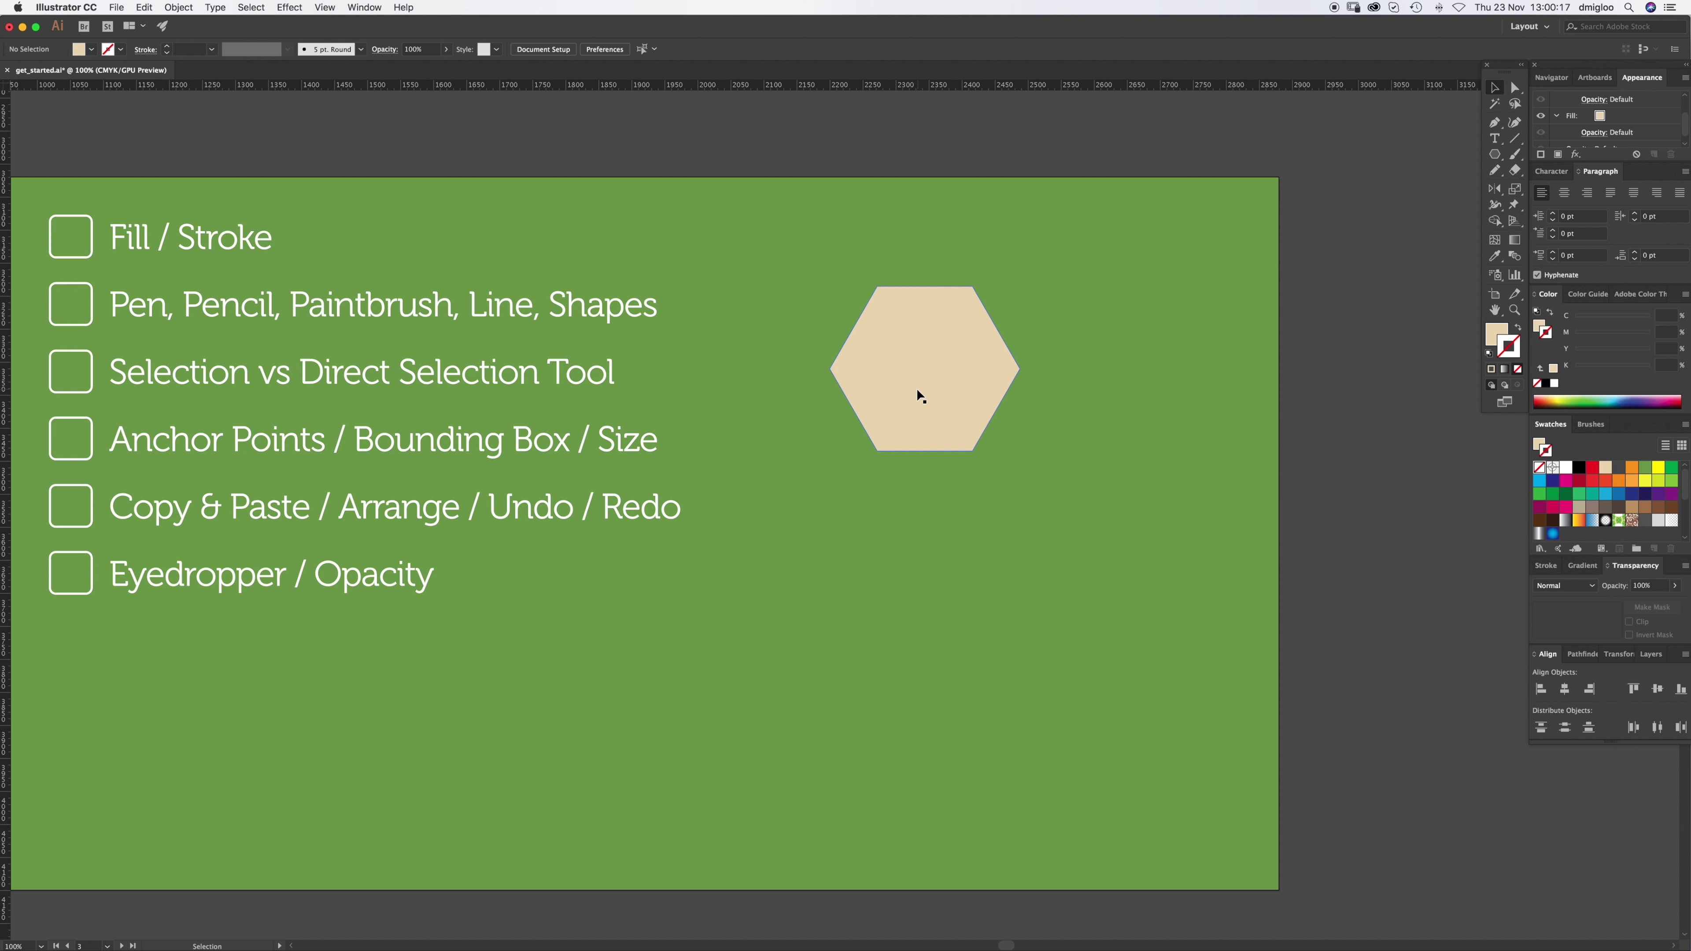
Step: Duplicate the hexagon down-left, overlapping it, nudge it 30 px left and fill it dark grey
drag(928, 395, 909, 531)
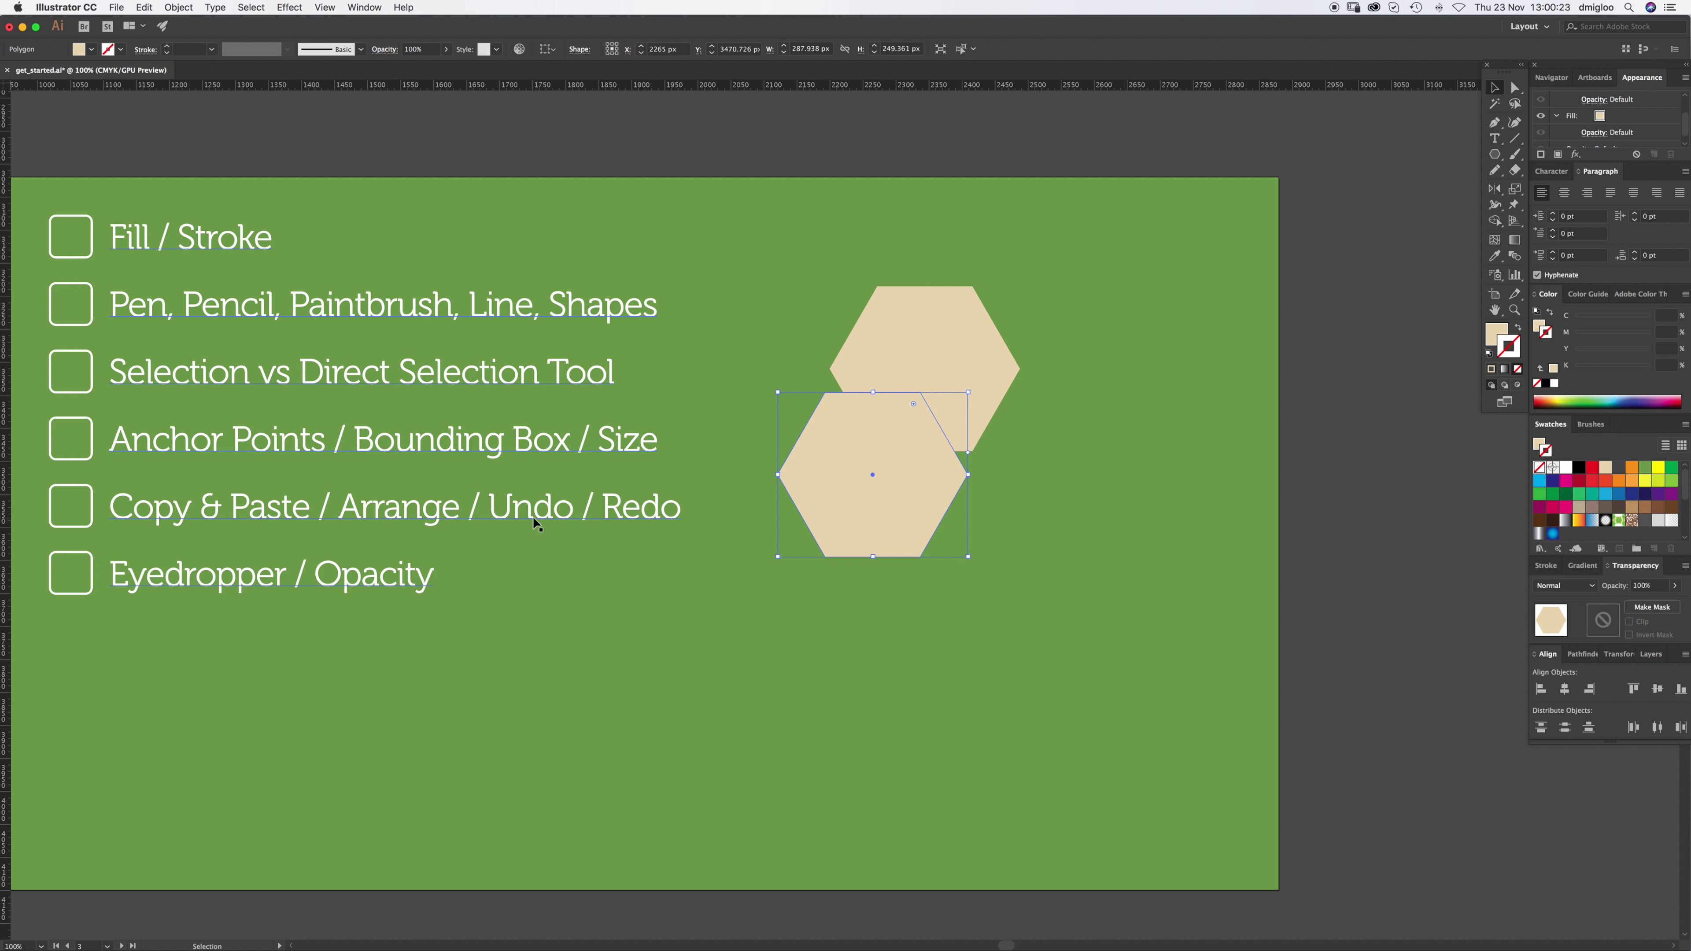
drag(844, 520, 824, 520)
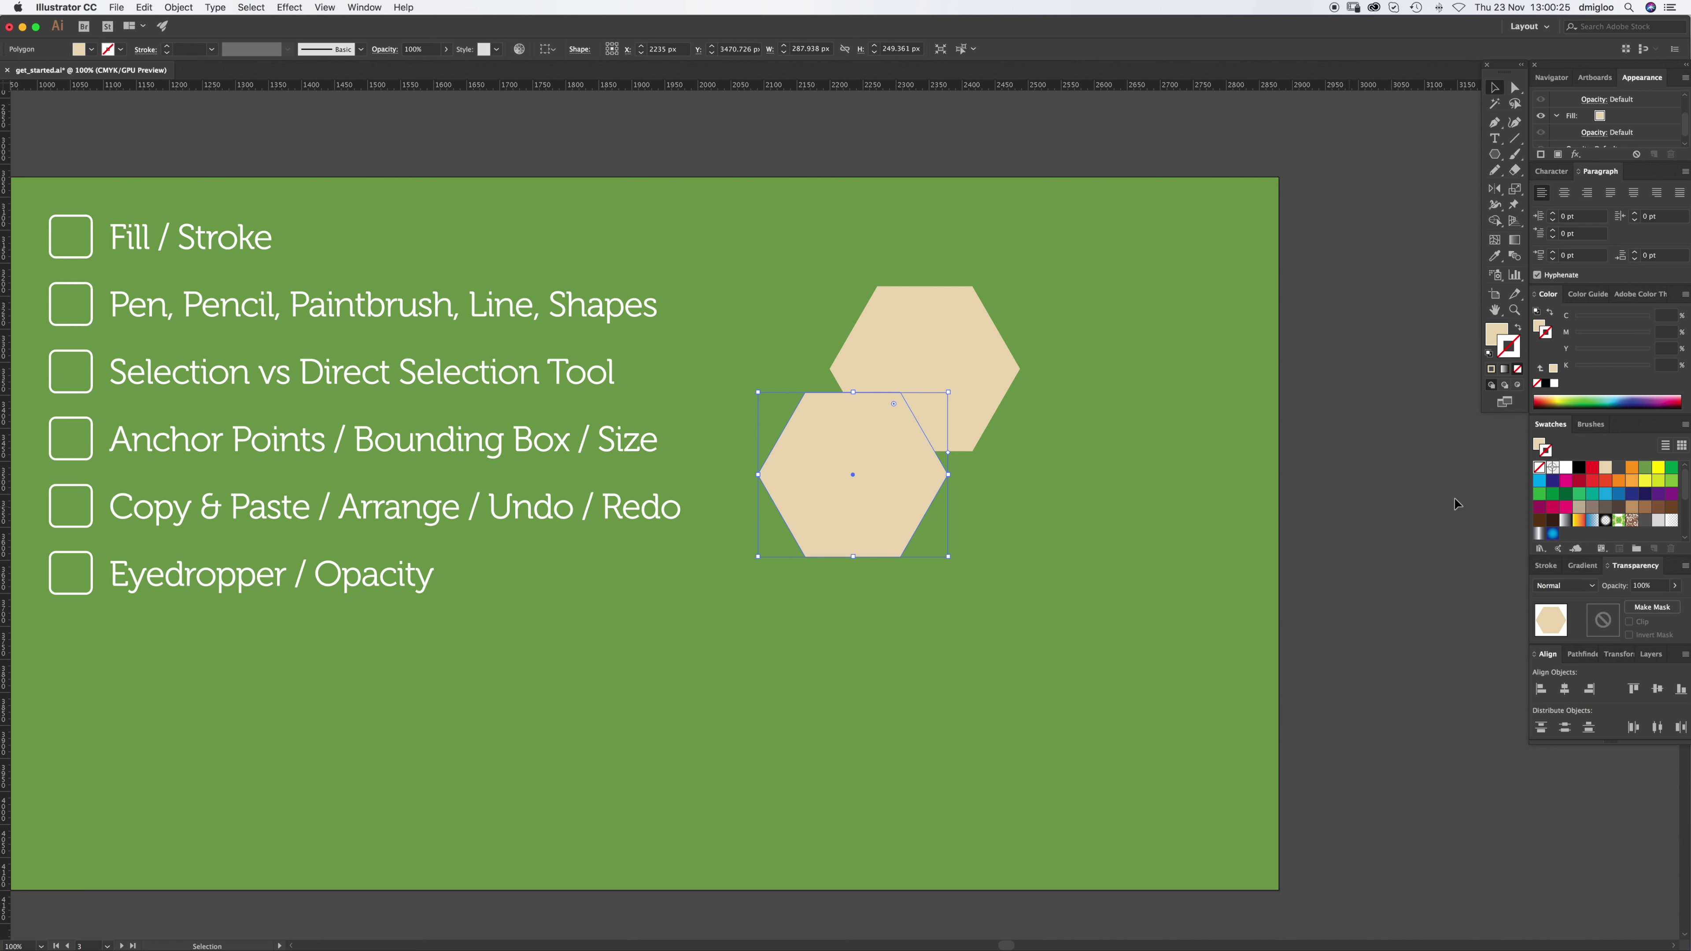
click(1494, 331)
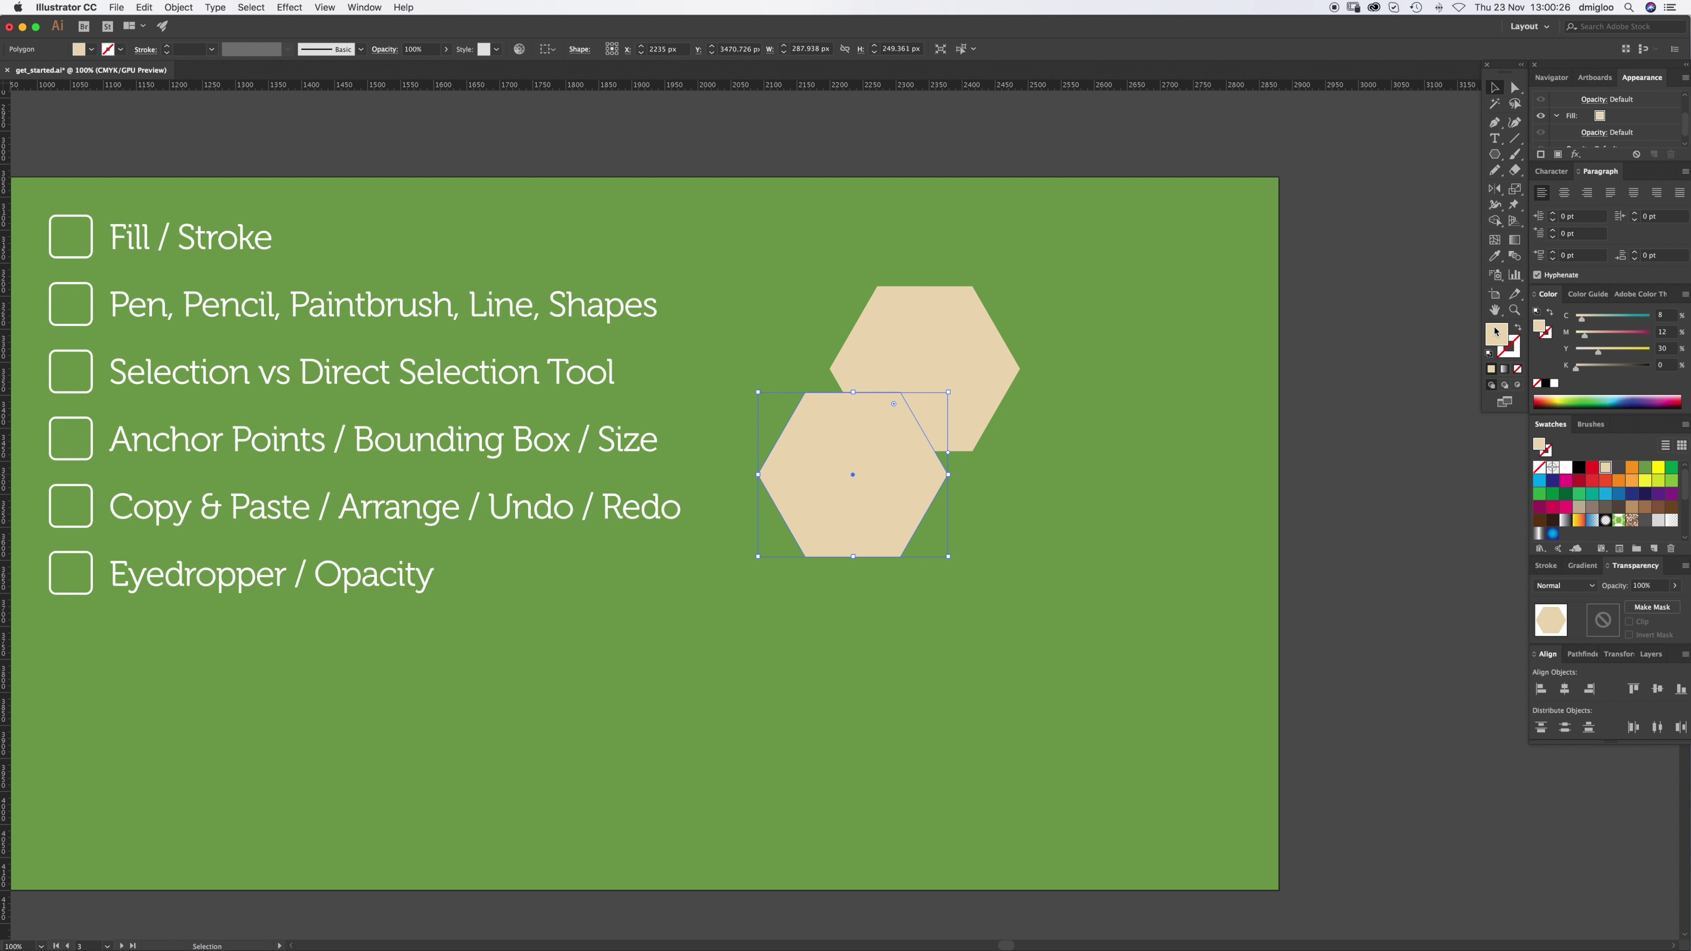
click(1619, 469)
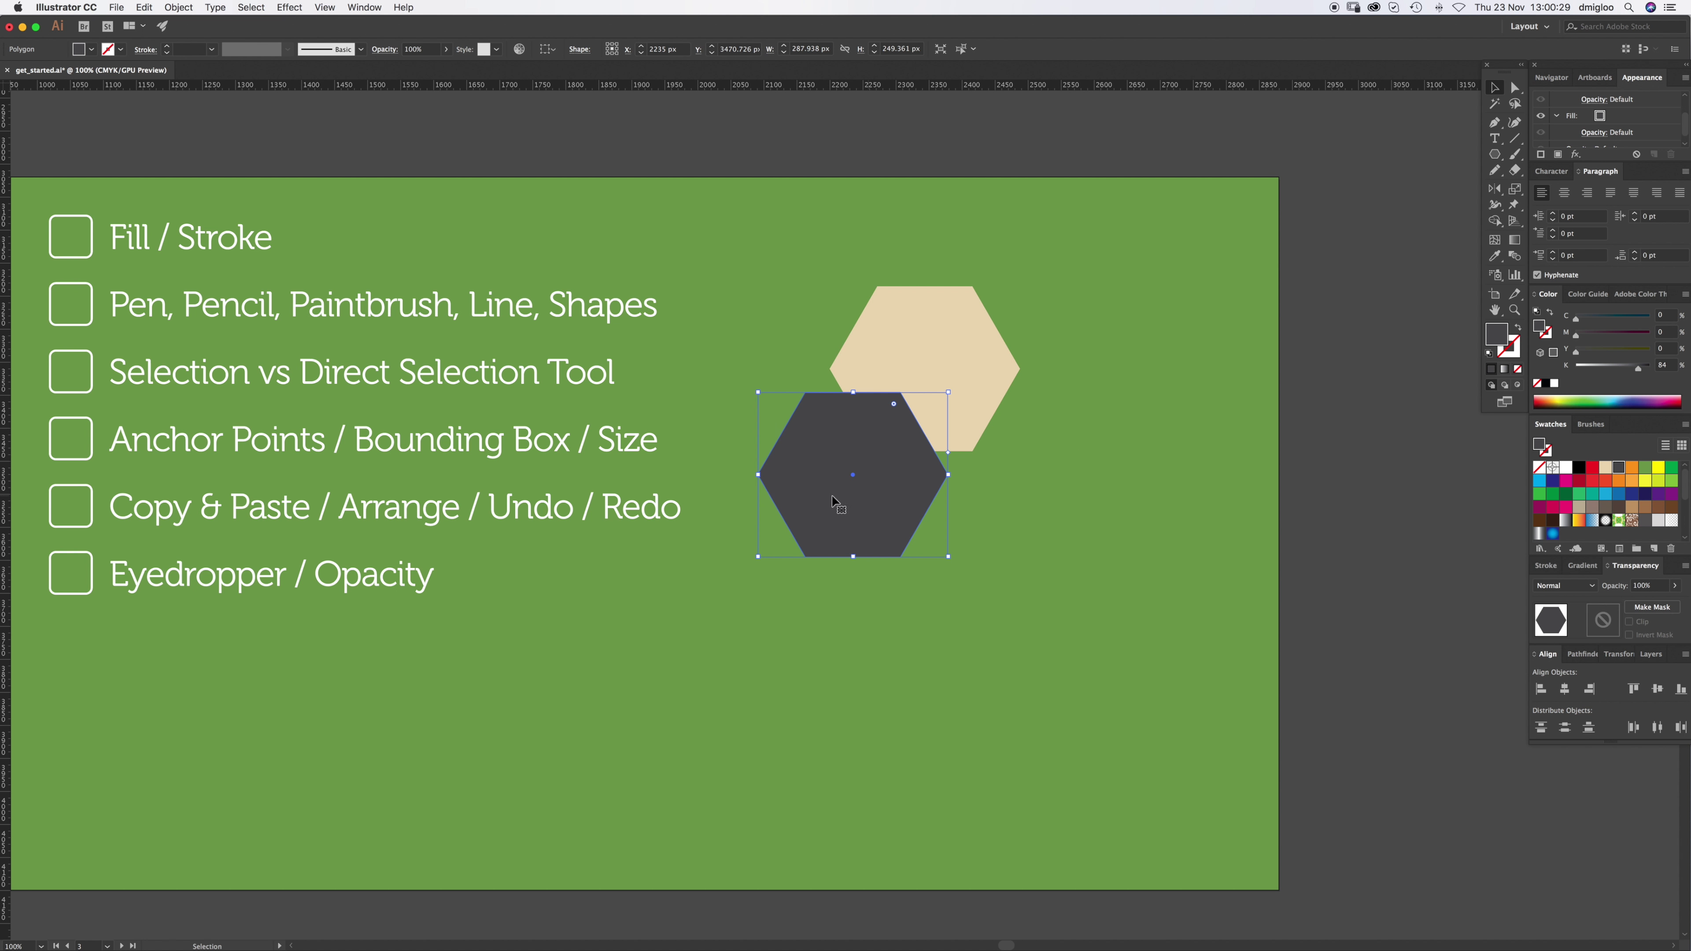
Step: Send the beige hexagon backward and then to the back, then select the dark hexagon
click(972, 387)
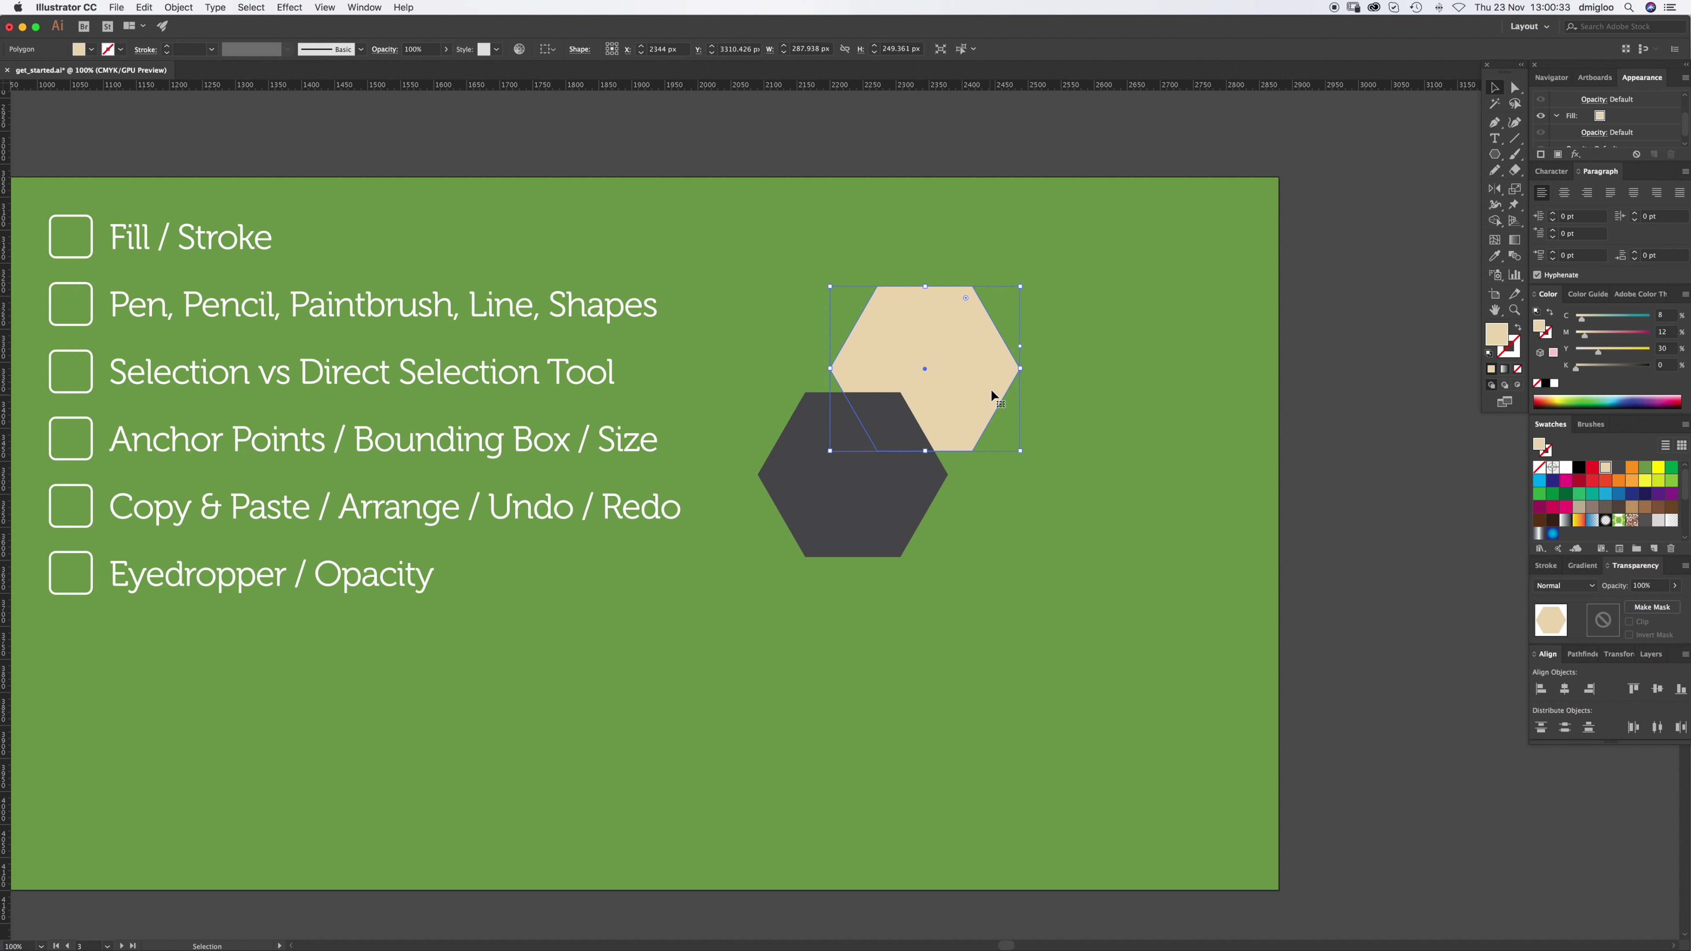
click(174, 8)
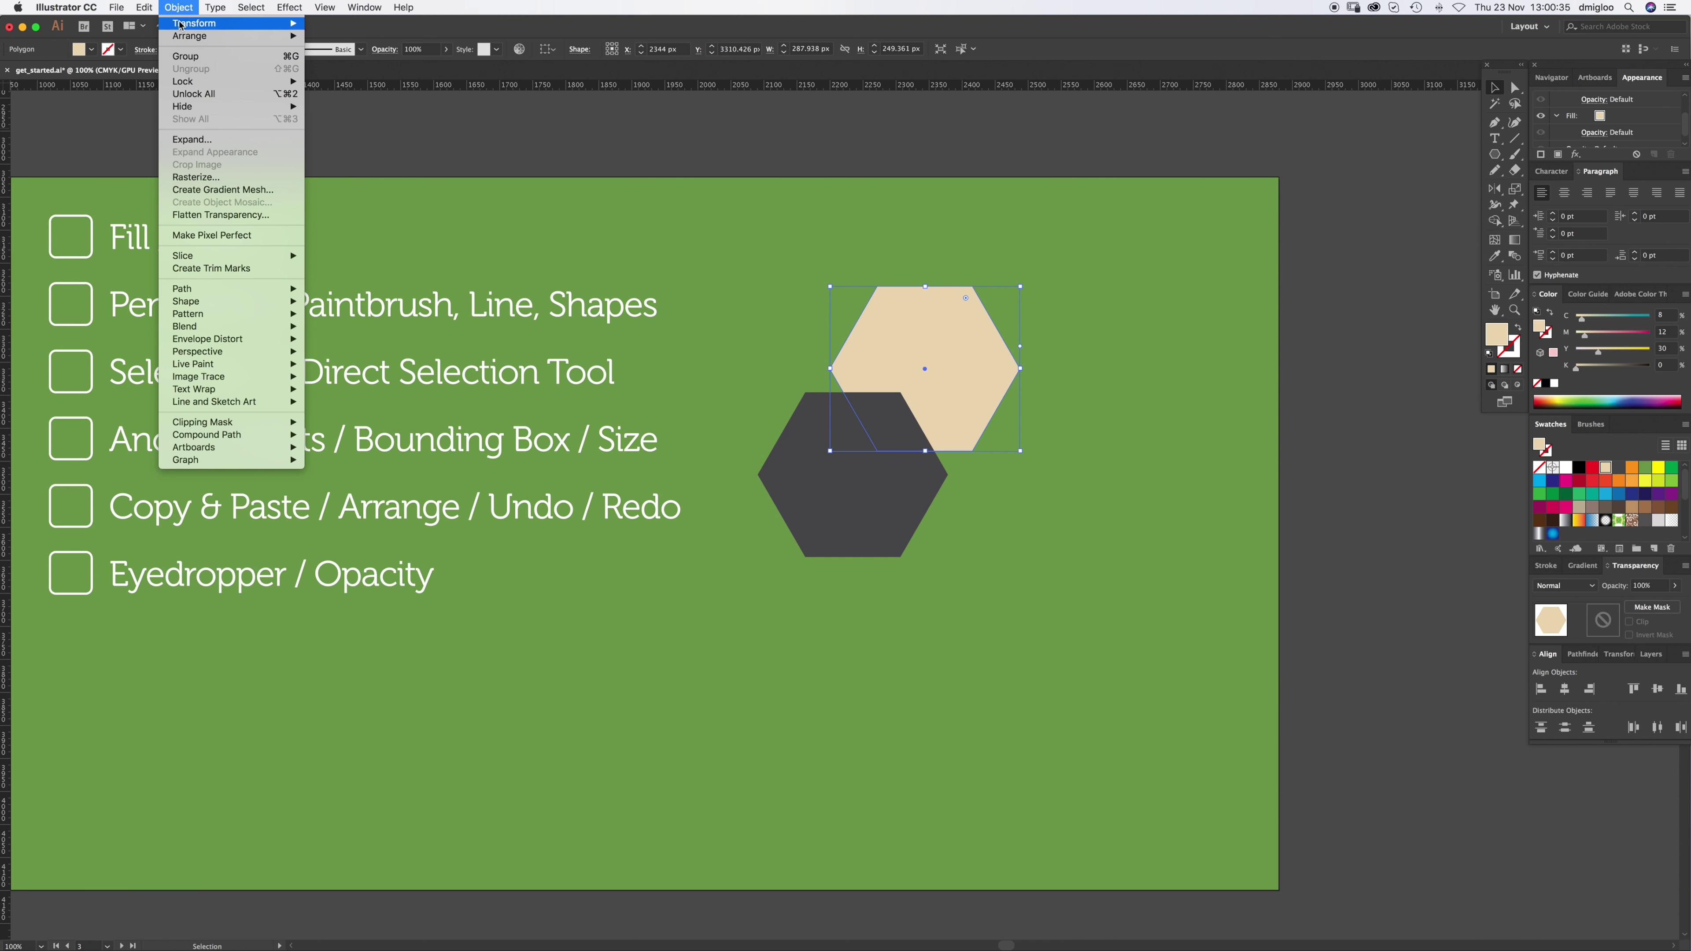
mouse_move(233, 35)
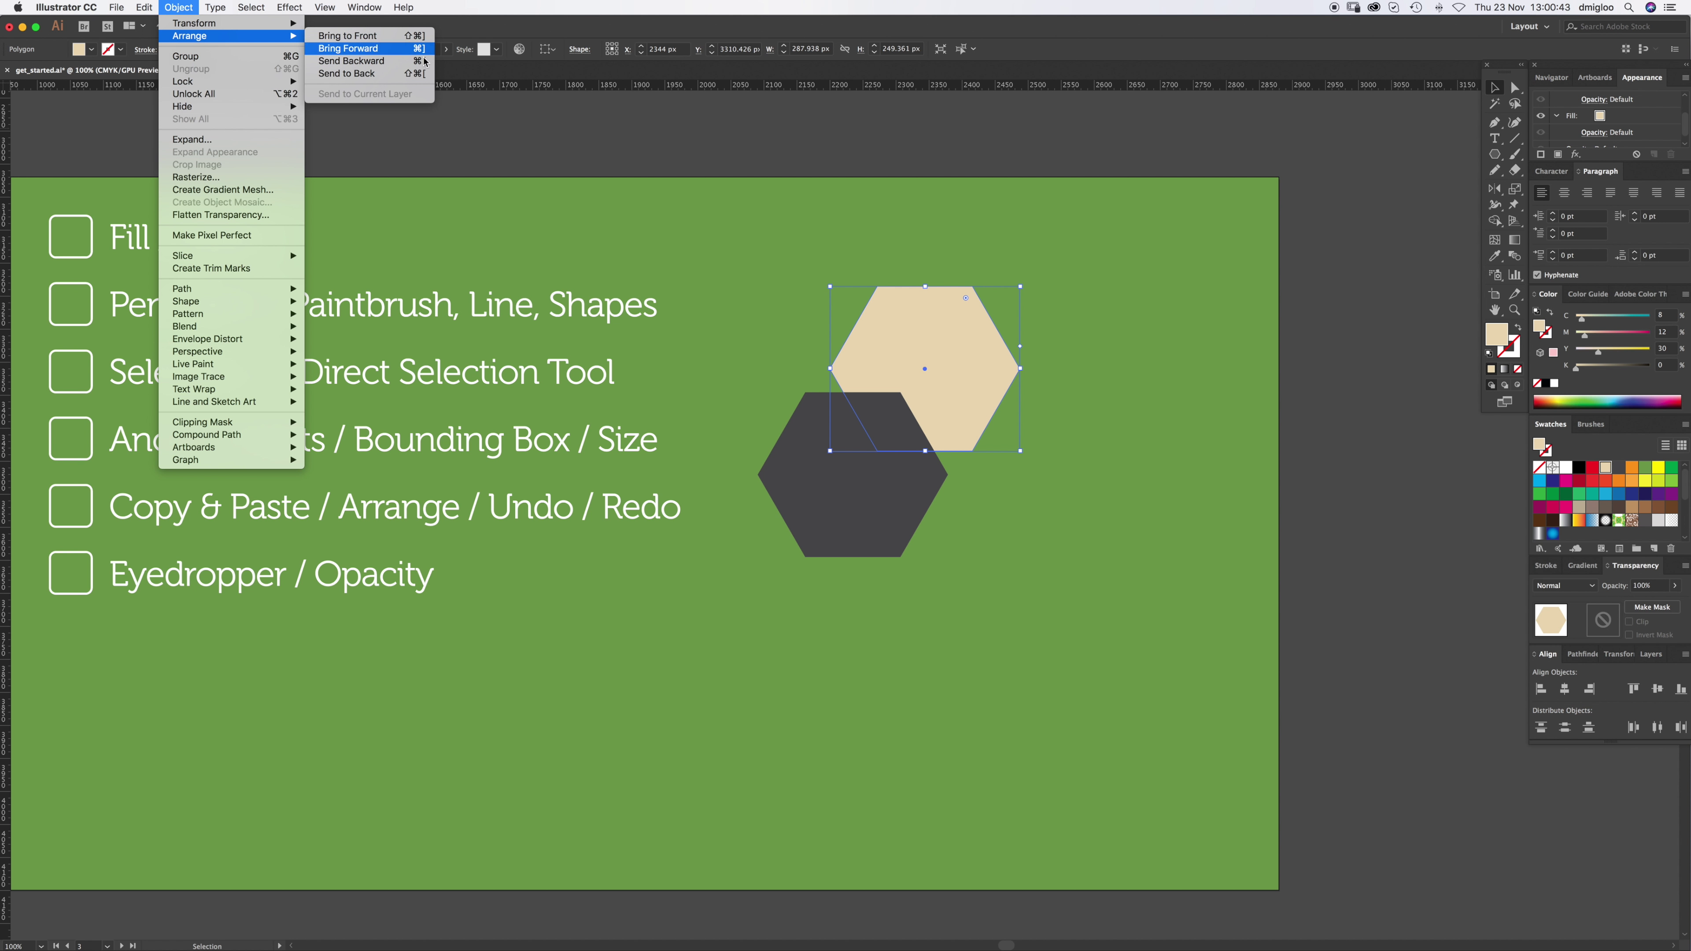
click(892, 281)
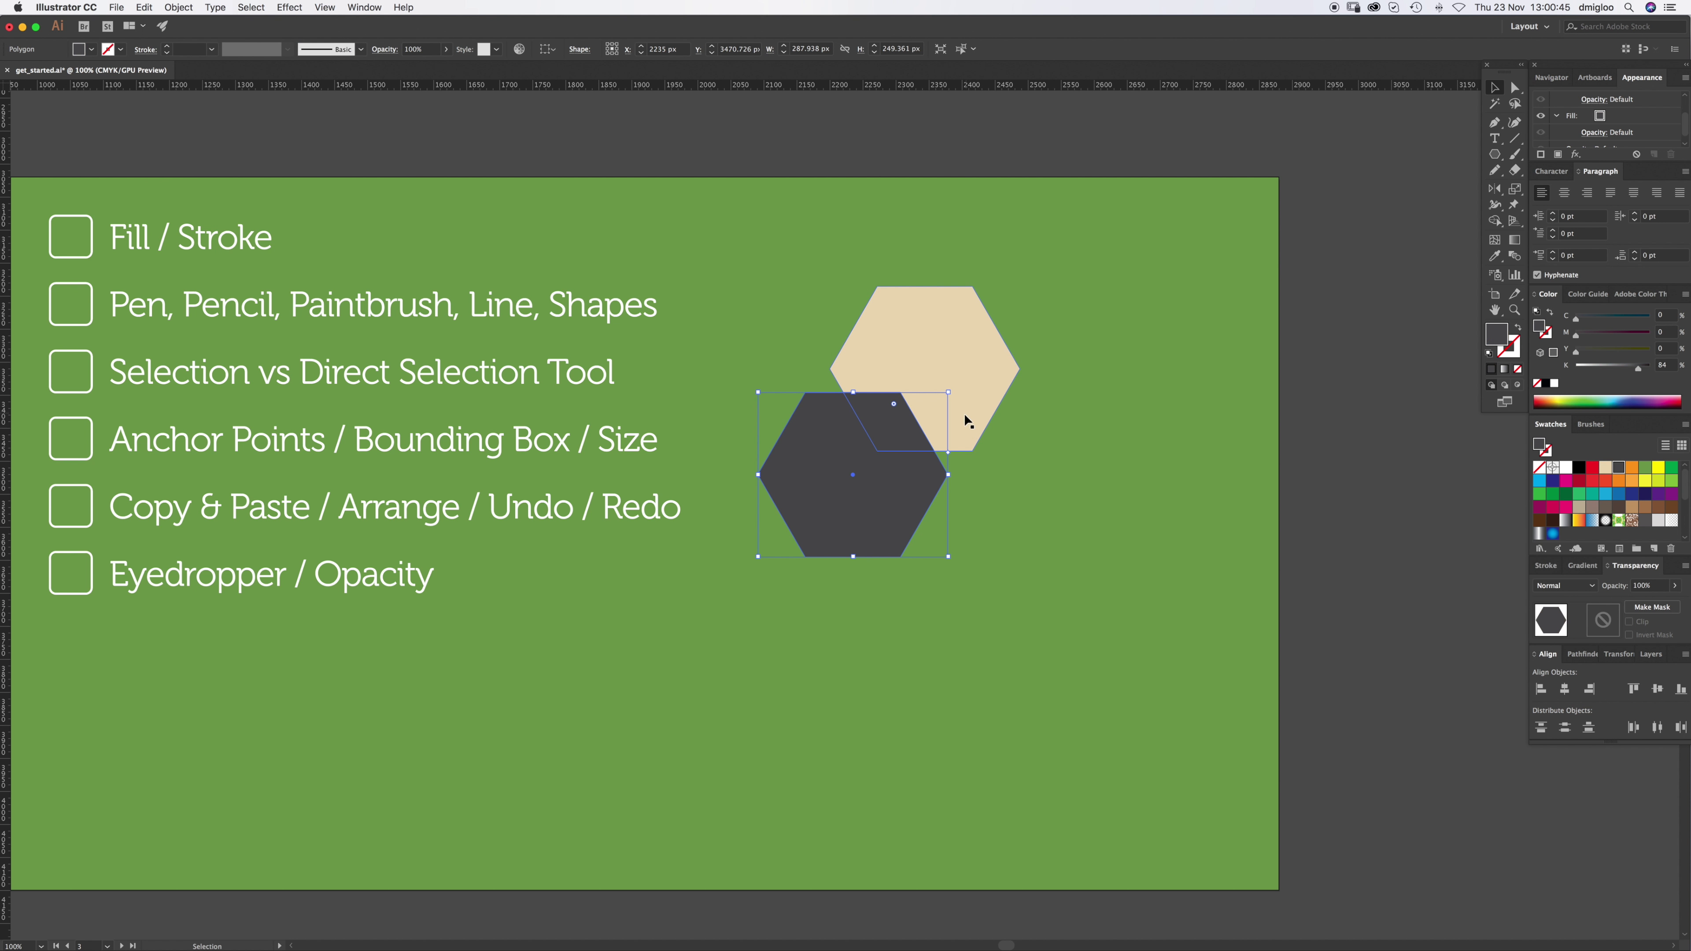
key(super)
key(super+shift+bracketleft)
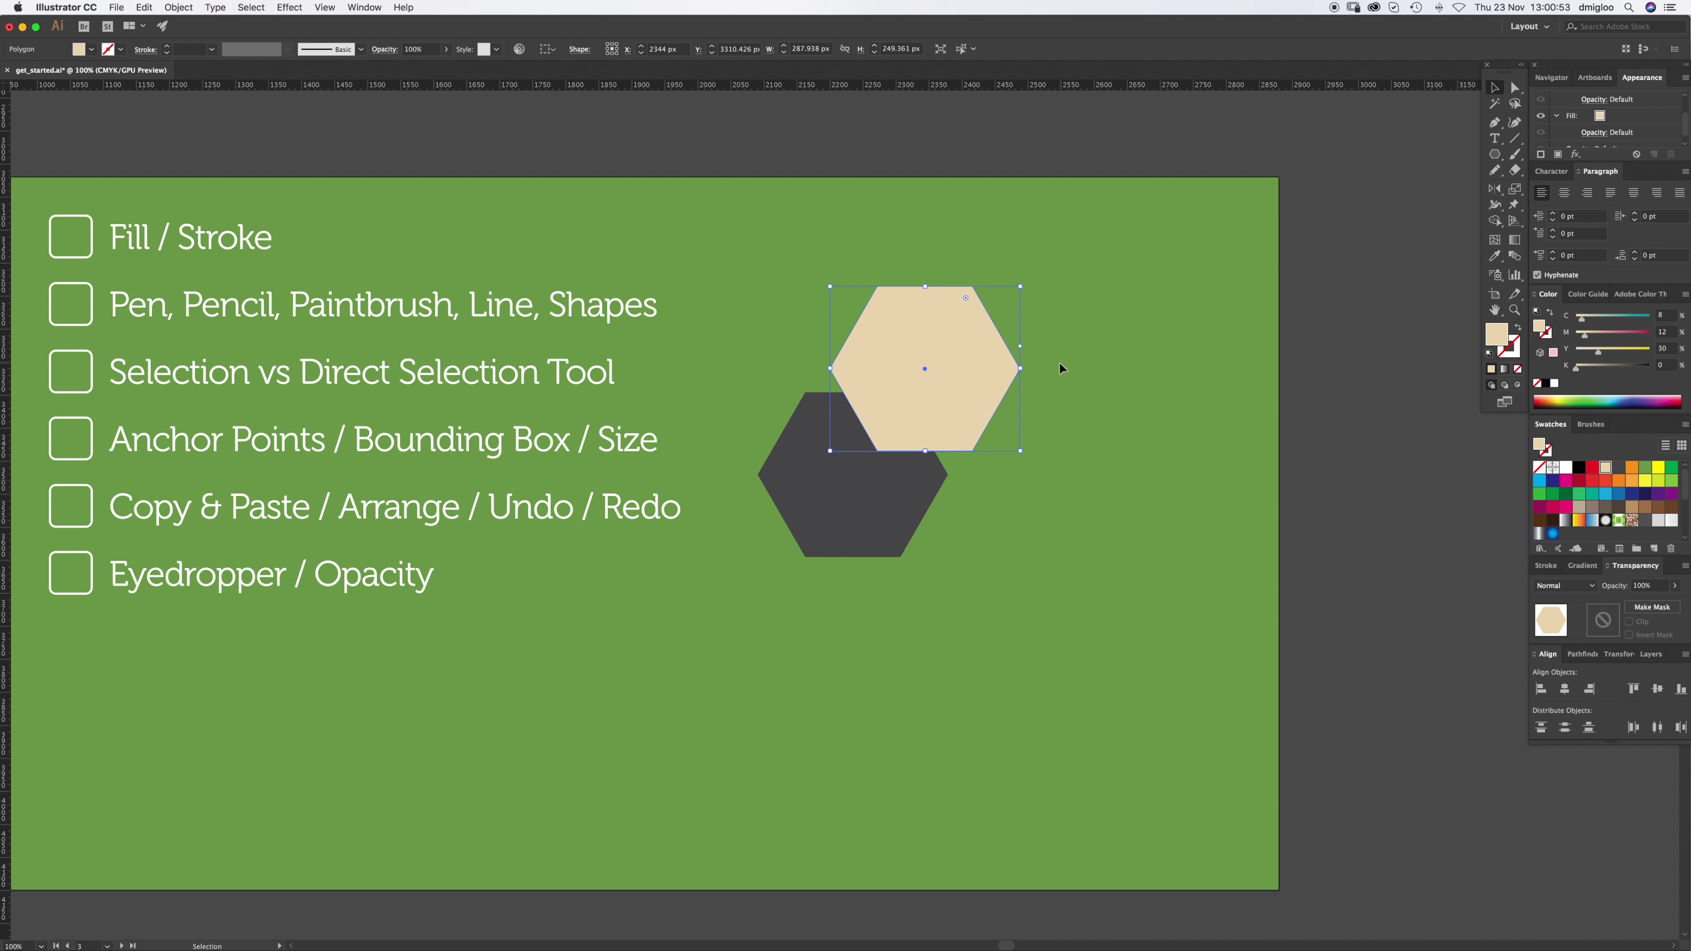
click(840, 496)
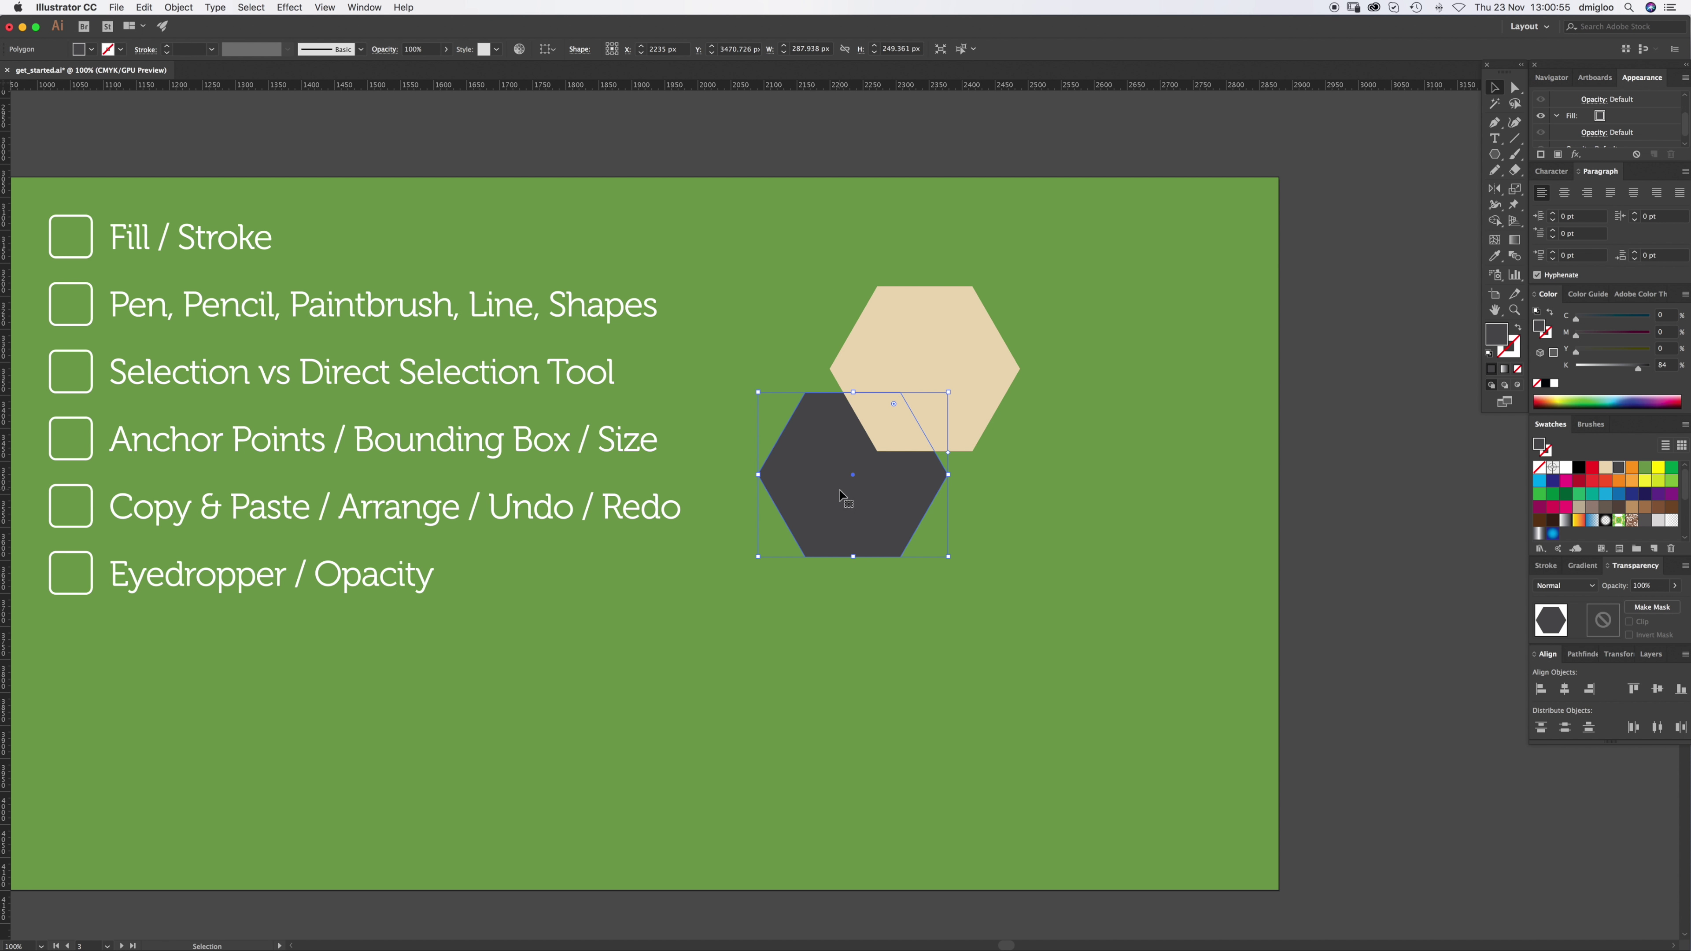
key(super)
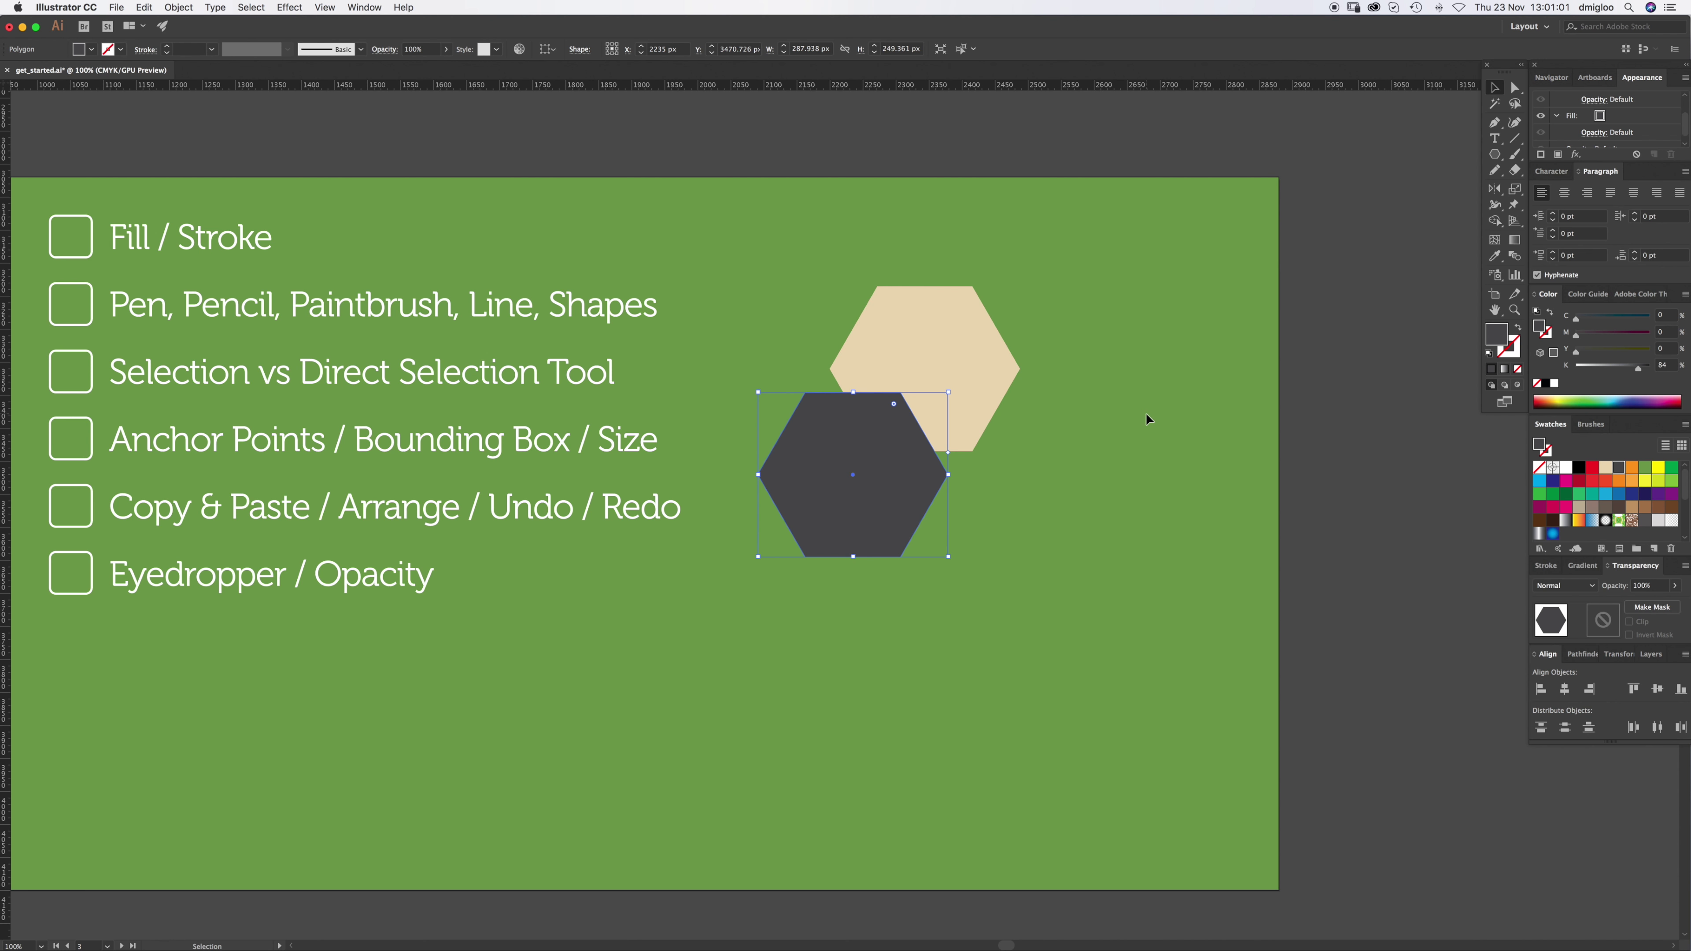
Step: Bring the dark hexagon in front of the beige one with Cmd+]
key(a)
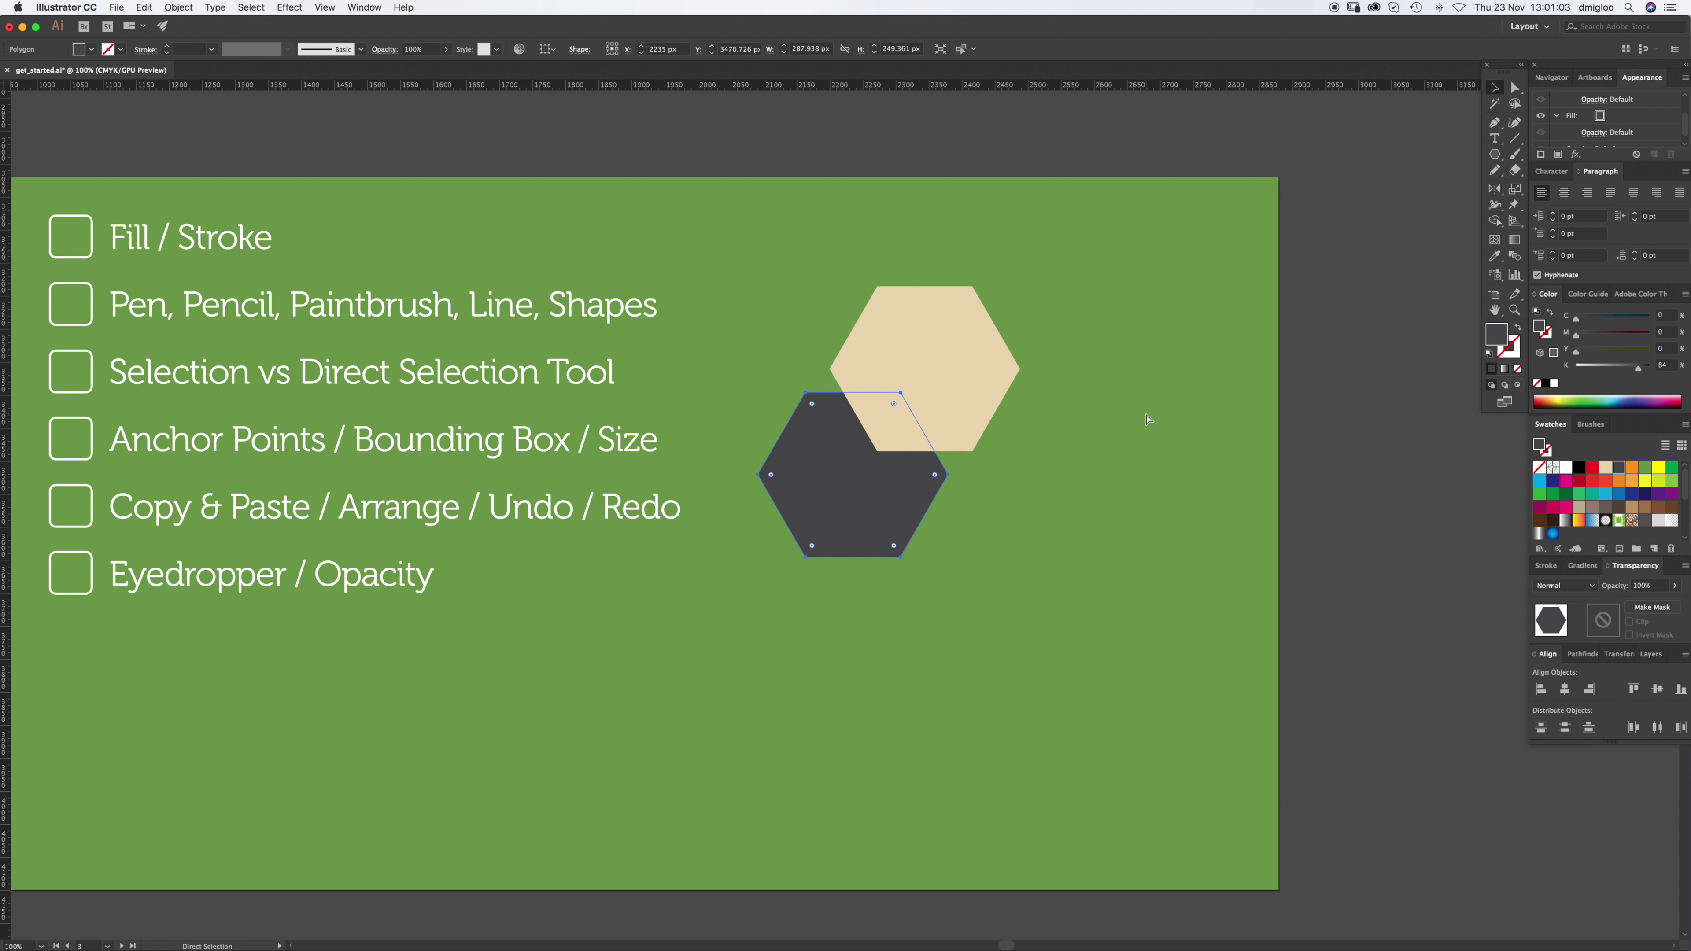
key(super)
key(super+bracketright)
Step: Step back and forth through the hexagon edit history with undo and redo
key(super+z)
key(super+z)
key(super+z)
key(super+z)
key(super+z)
key(super+z)
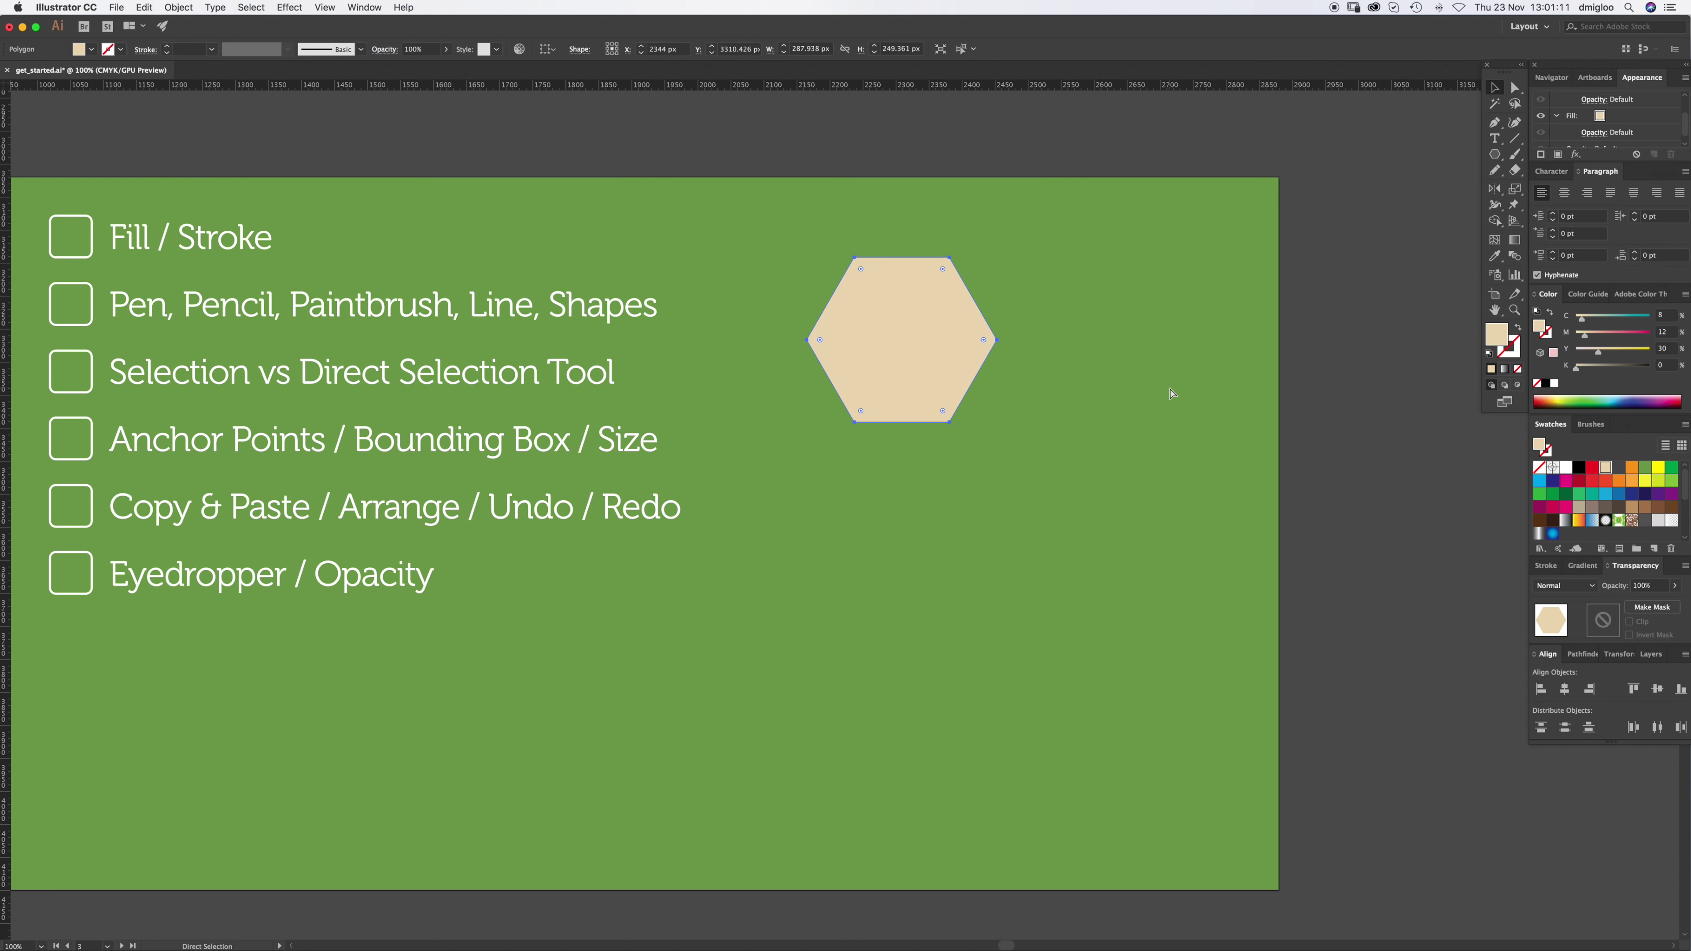
key(super+z)
key(super+z)
key(super+z)
key(super+z)
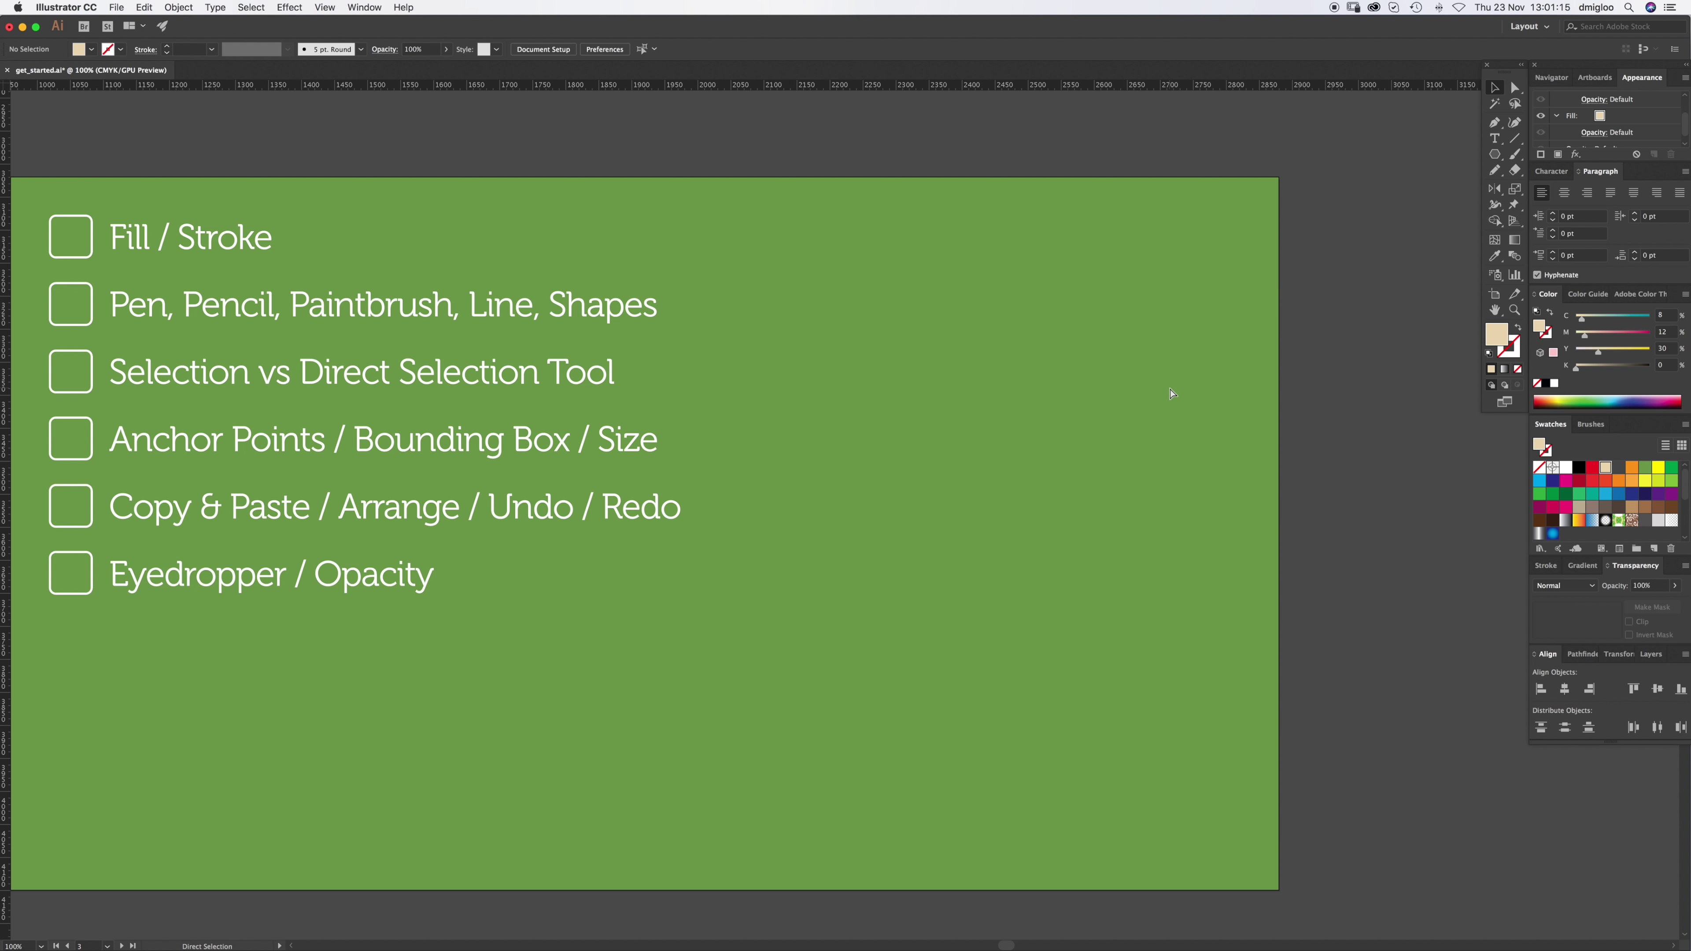
key(super+shift+z)
key(super+shift+z)
key(super+shift+z)
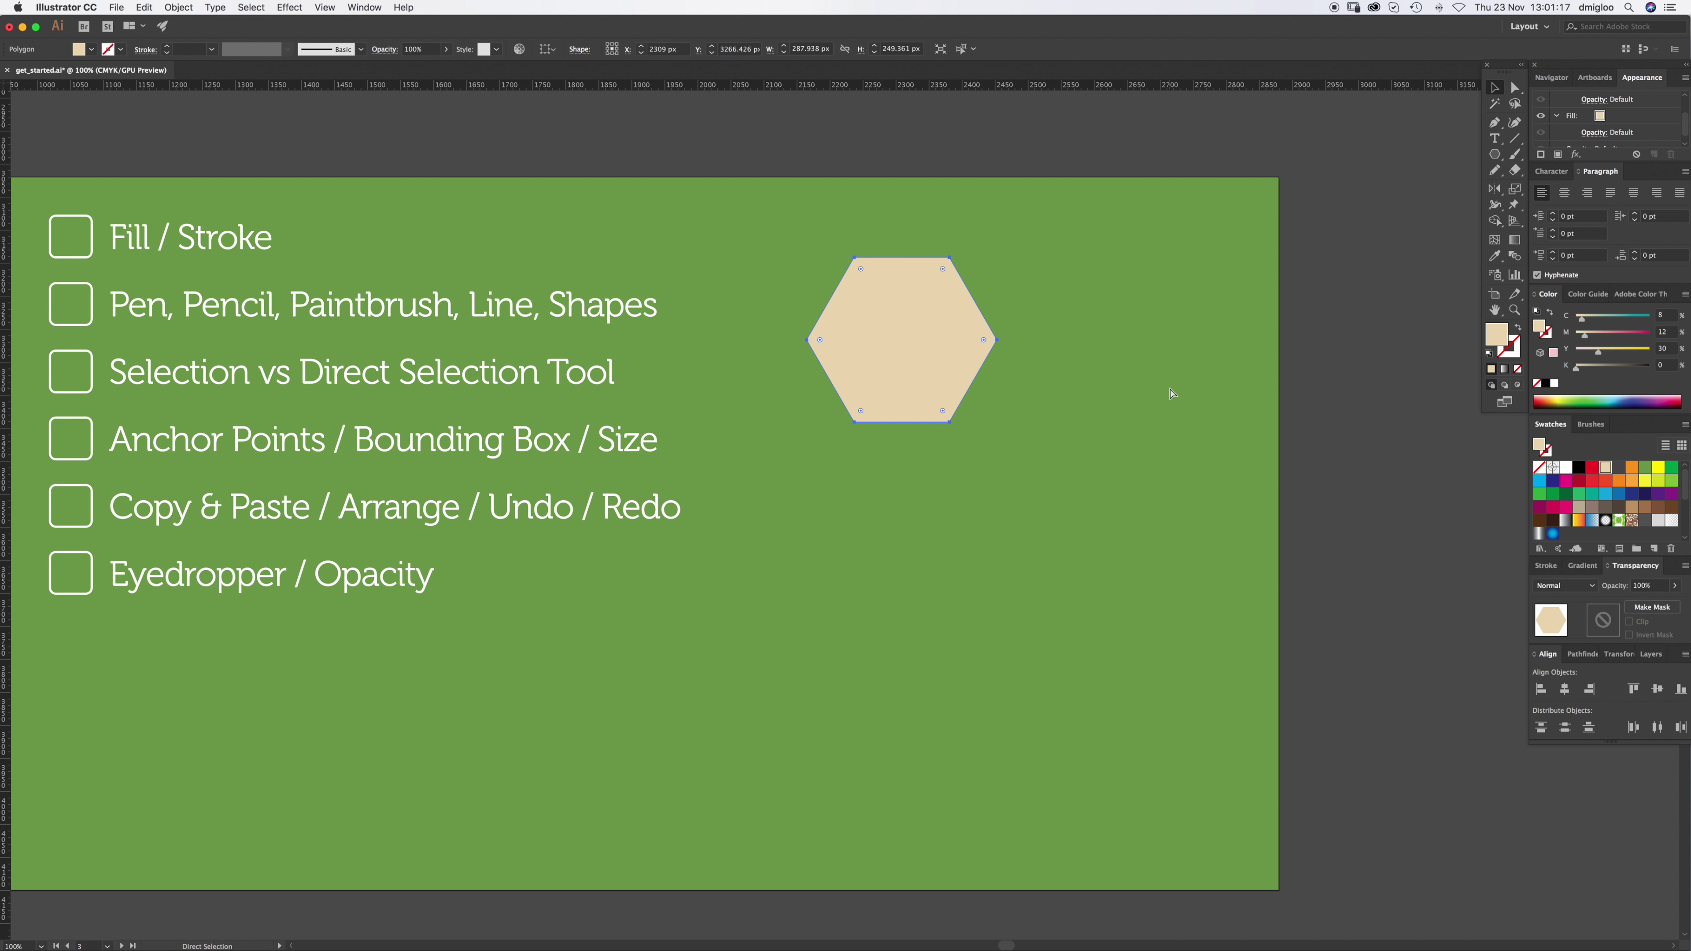
key(super+z)
key(super+shift+z)
key(super+shift+z)
key(super+shift+z)
key(super+z)
key(super+z)
key(super+z)
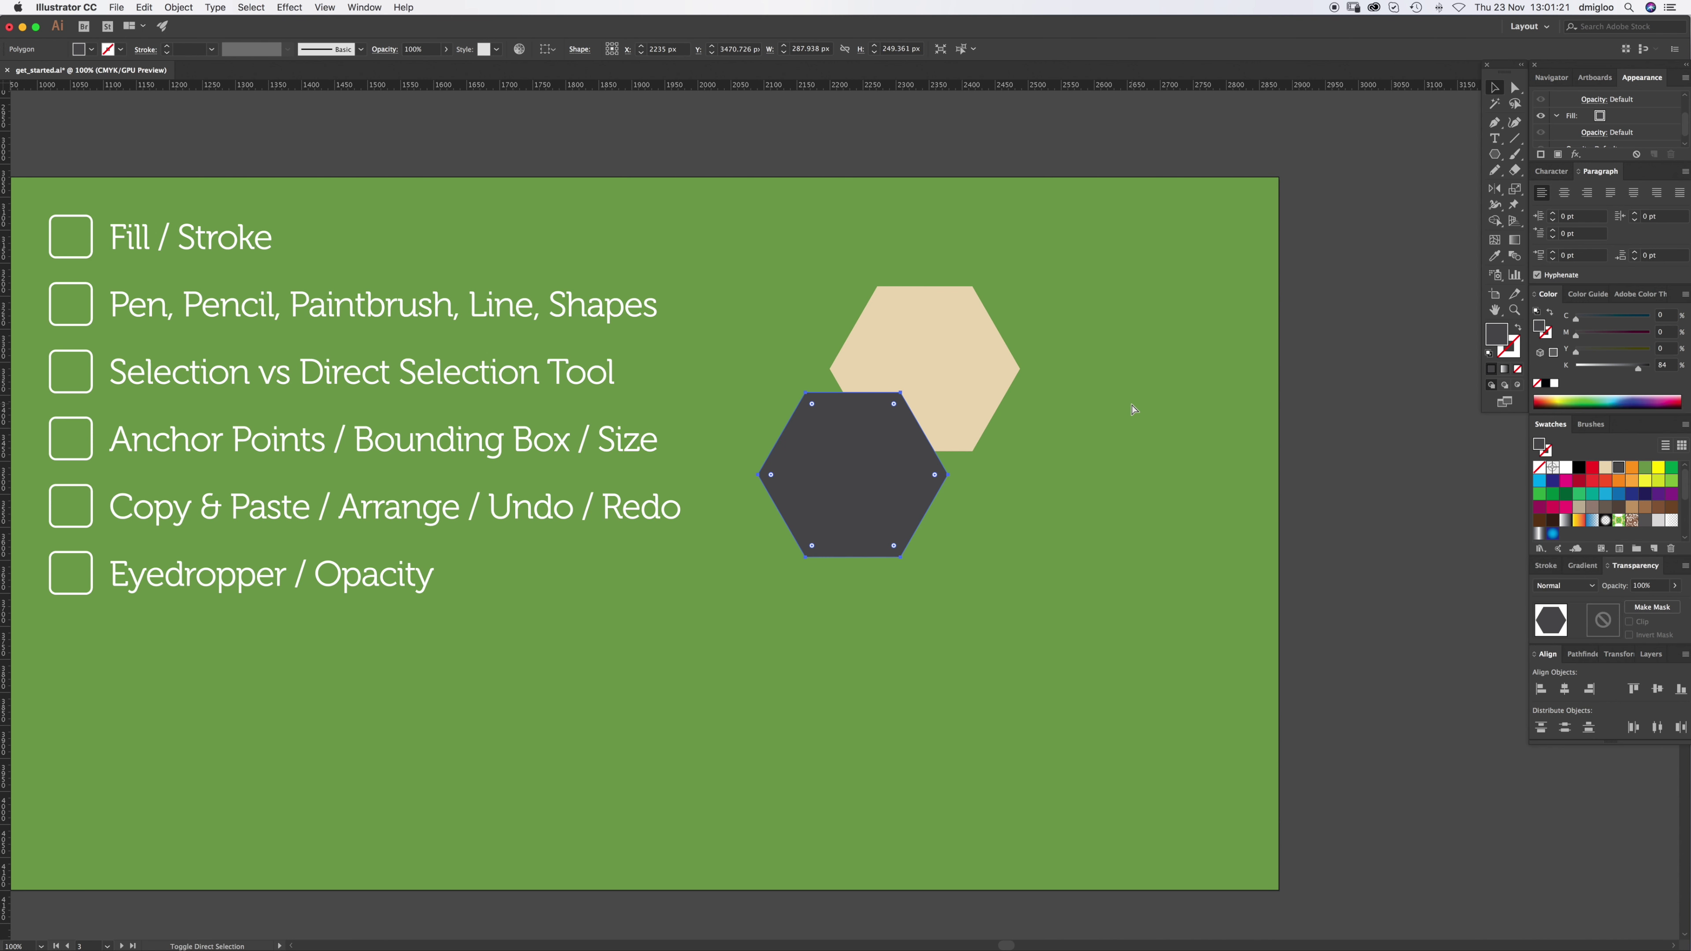
key(v)
key(a)
key(super+z)
key(super+z)
key(super+z)
key(super+shift+z)
key(super+shift+z)
key(super+shift+z)
key(super+z)
Step: Return to the beige and dark hexagons and move the large beige hexagon down-right, off the dark one
key(super+z)
key(super+z)
key(super+z)
key(super+z)
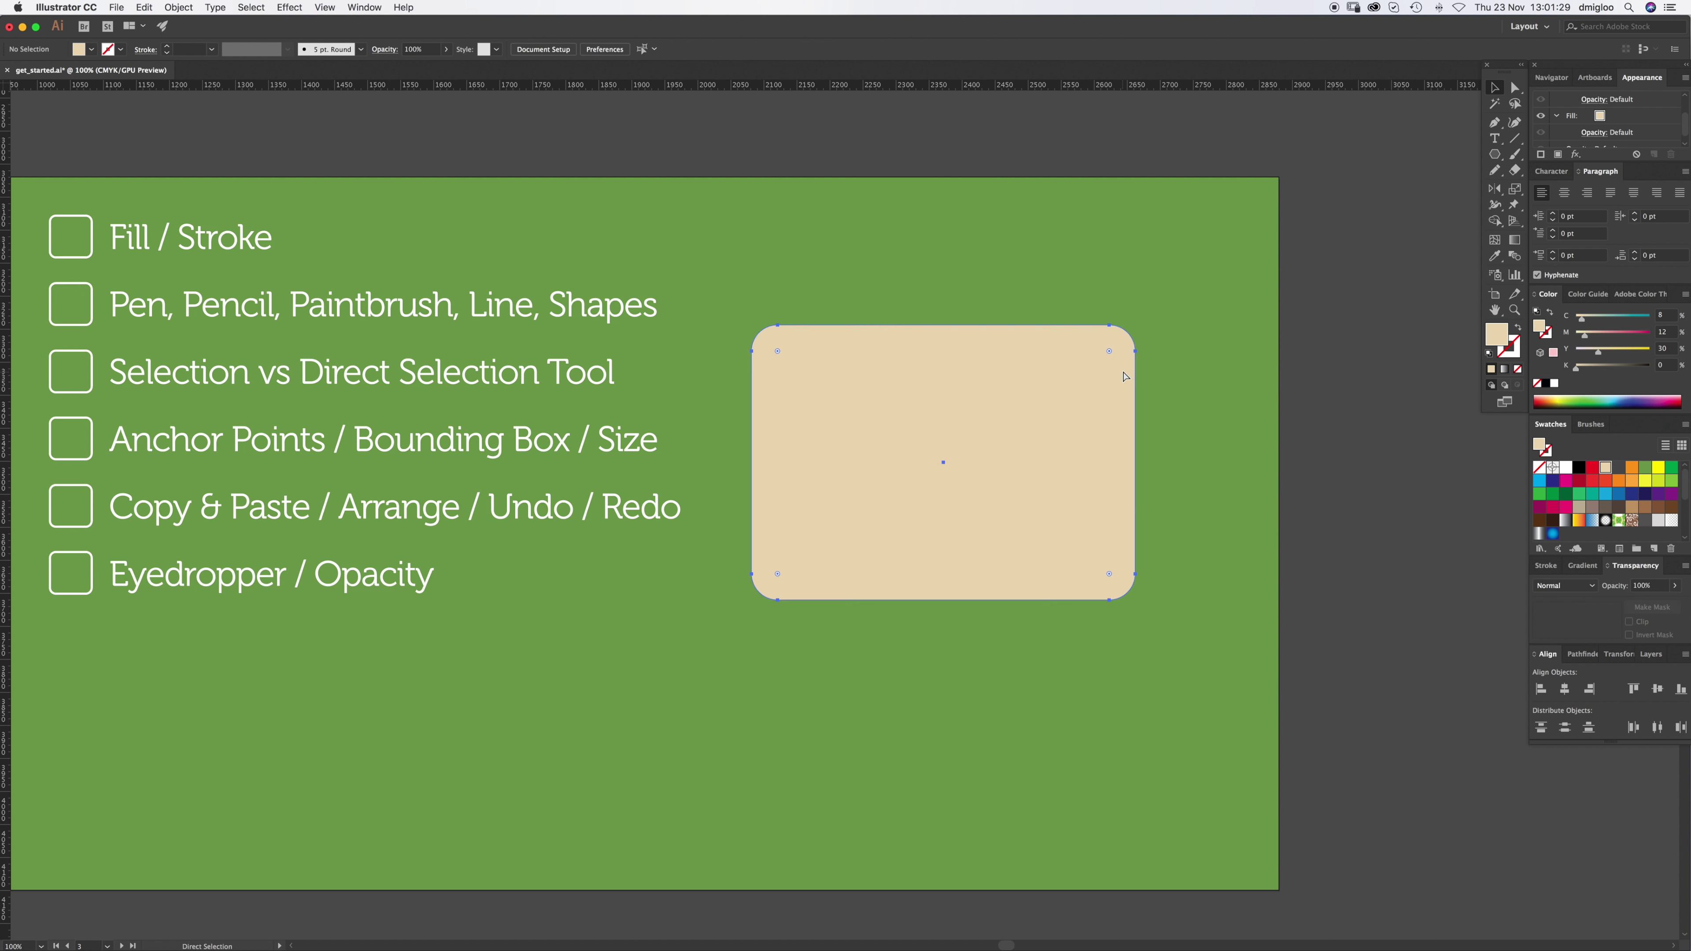
key(v)
key(a)
key(super+z)
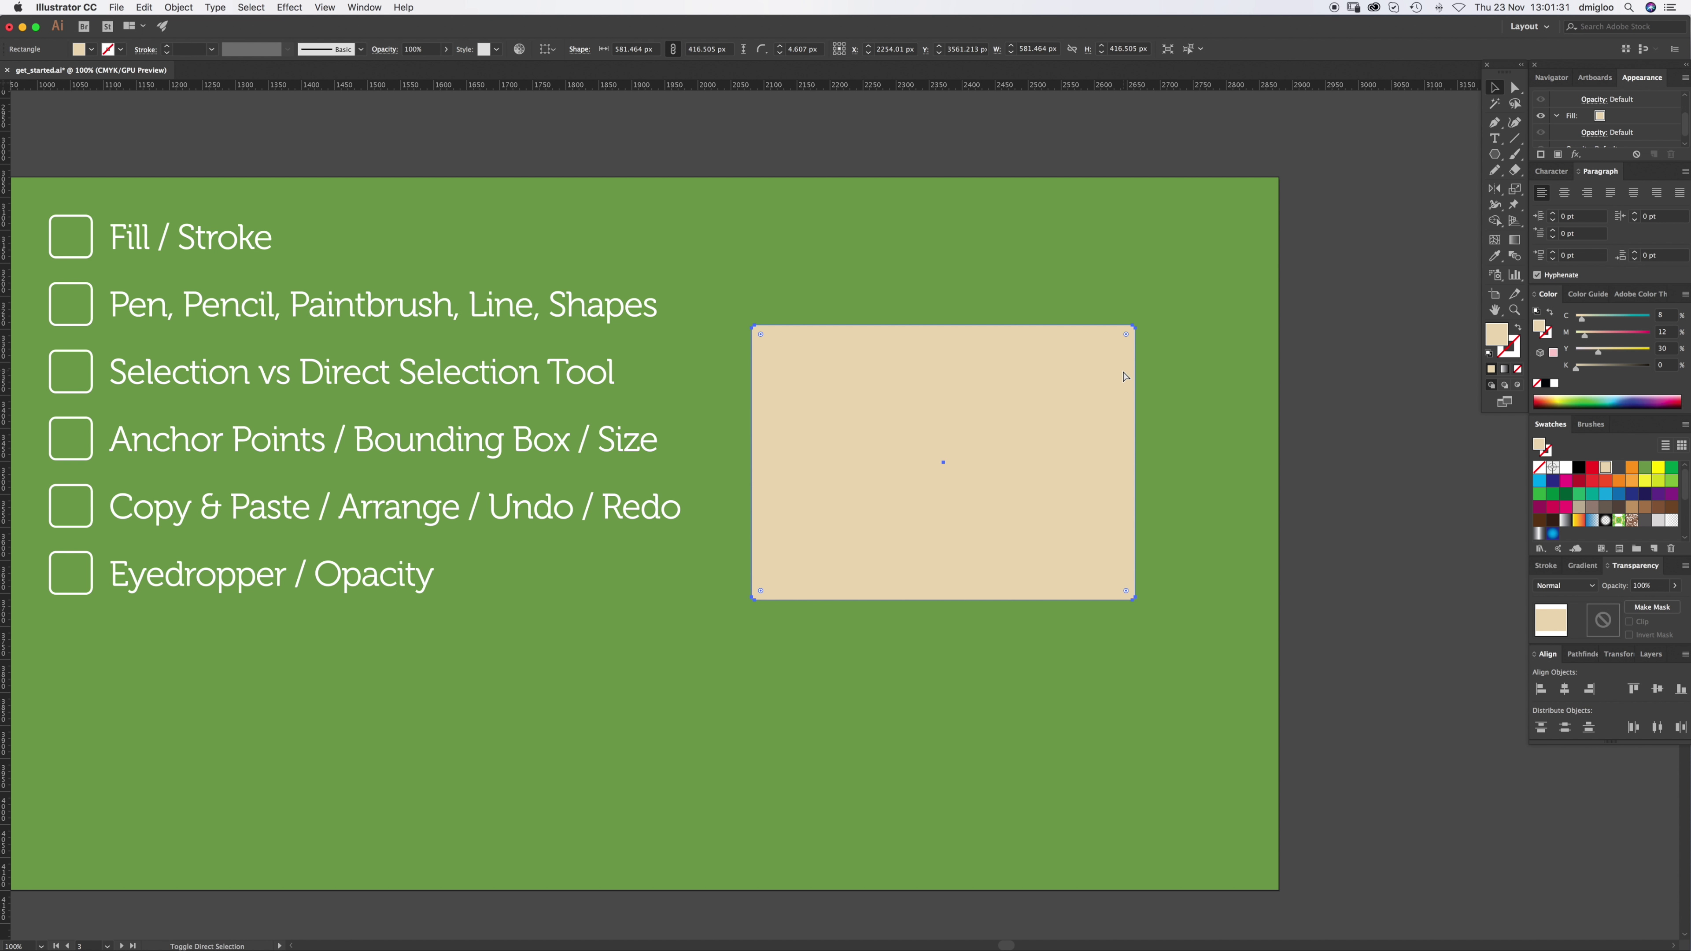
key(super+z)
key(super+z)
key(super+shift+z)
key(super+shift+z)
key(super+shift+z)
key(v)
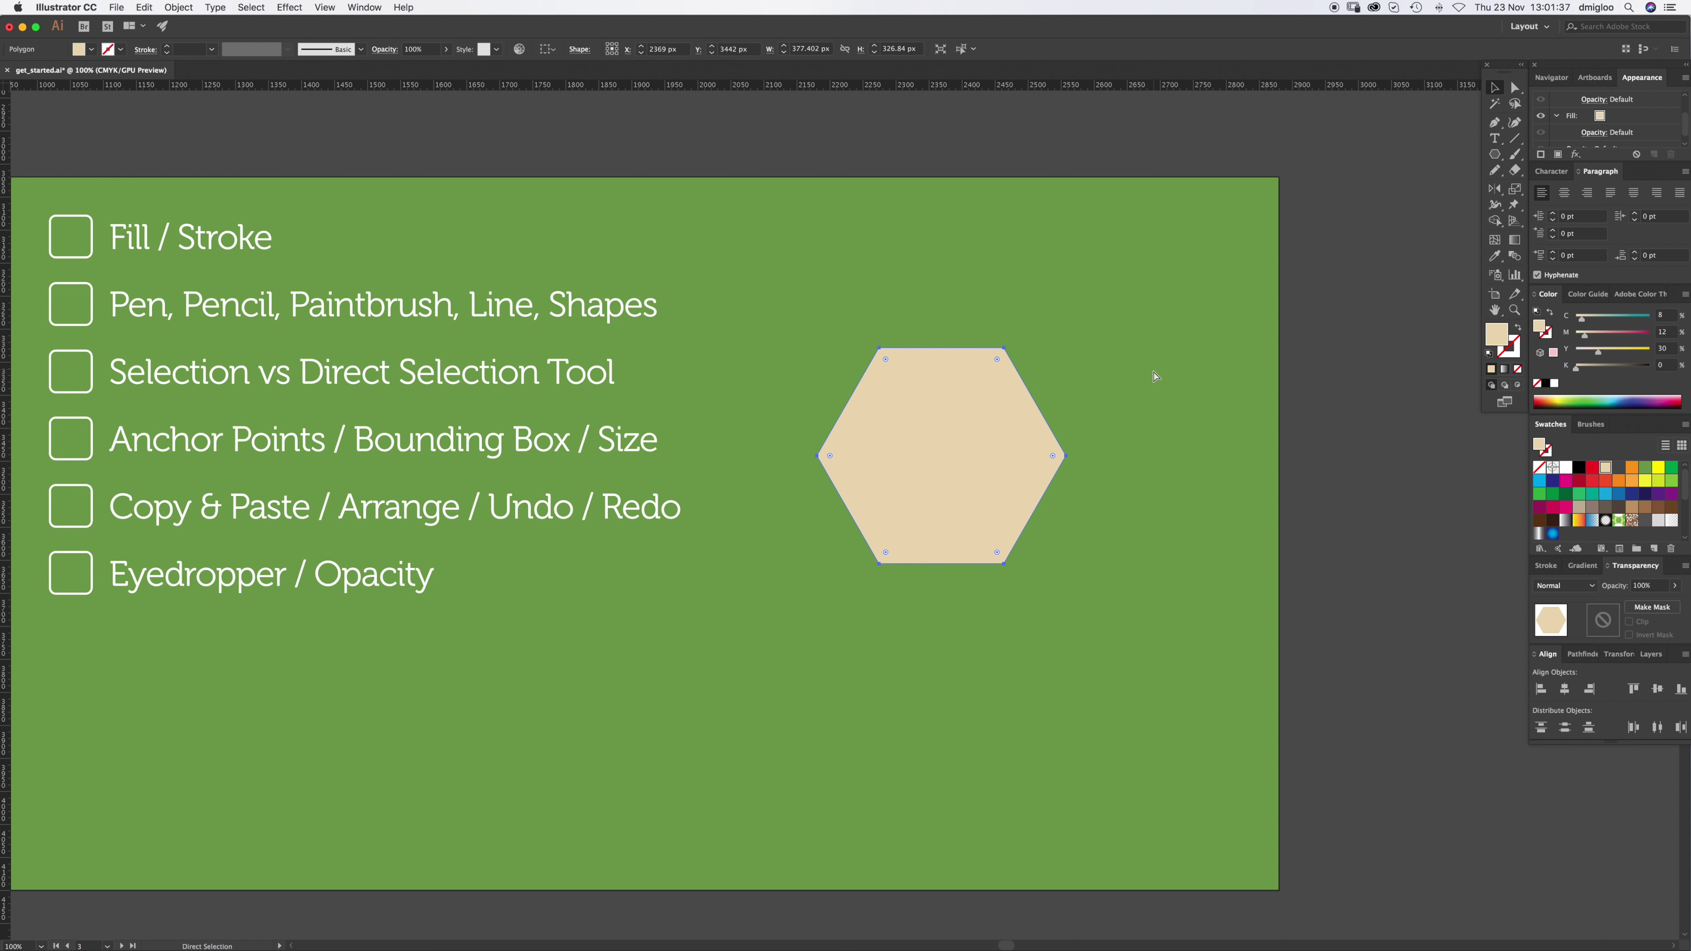
key(super+z)
key(super+z)
key(super+z)
key(super+z)
key(super+z)
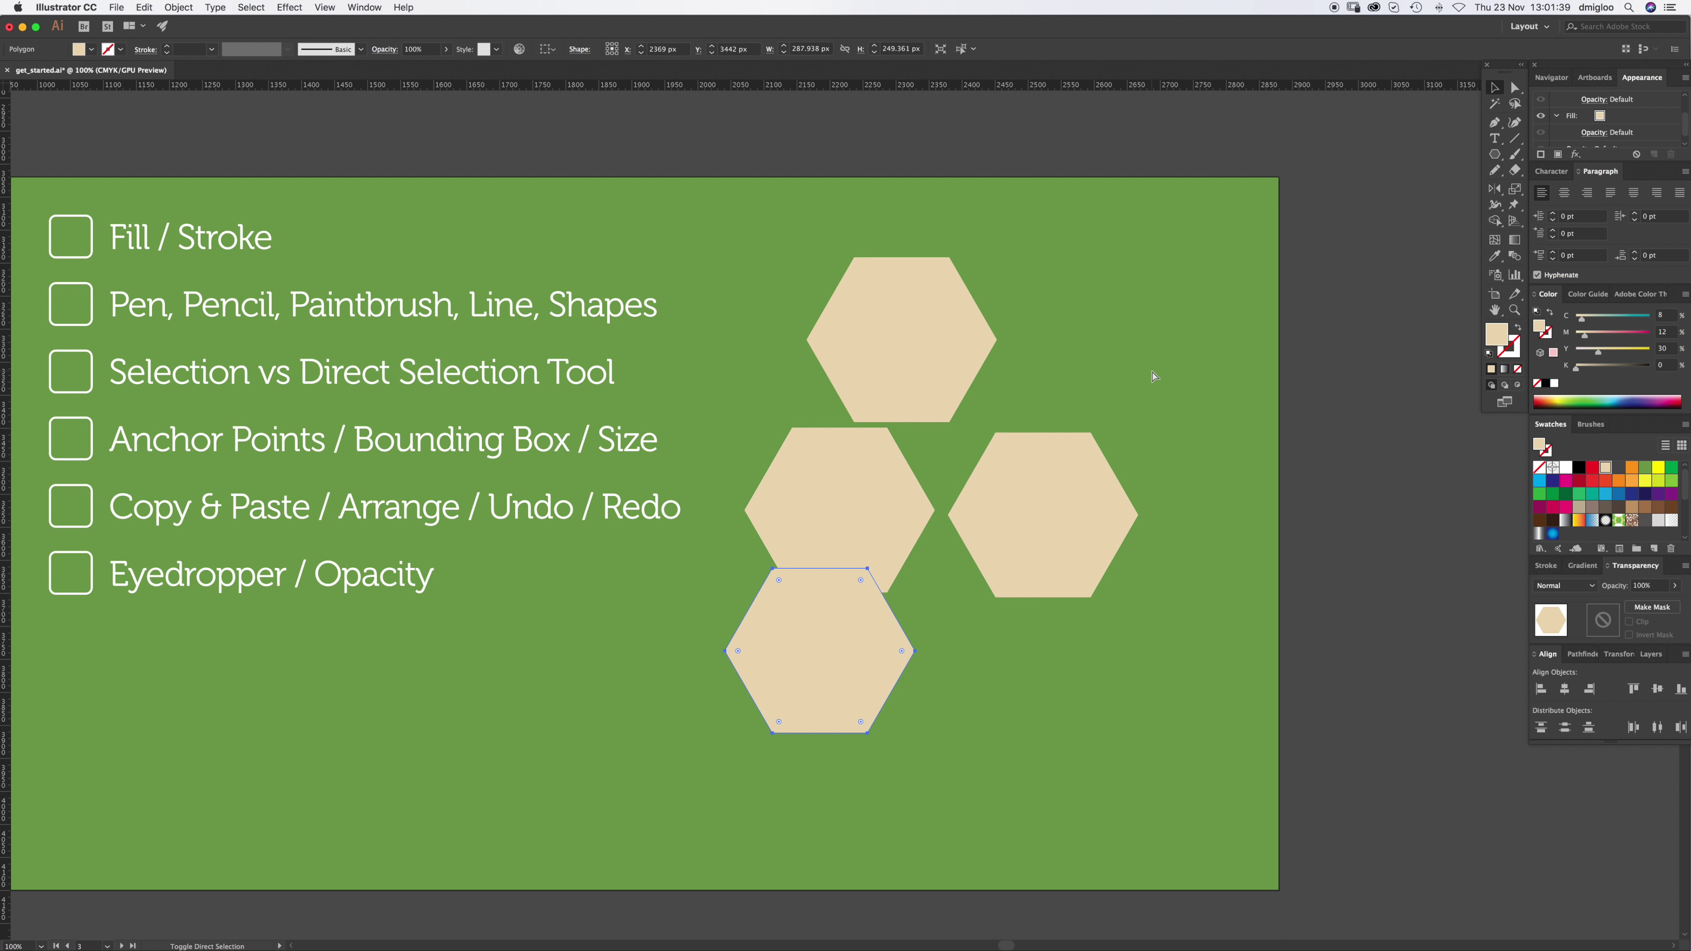
key(super+z)
key(super+z)
key(super+z)
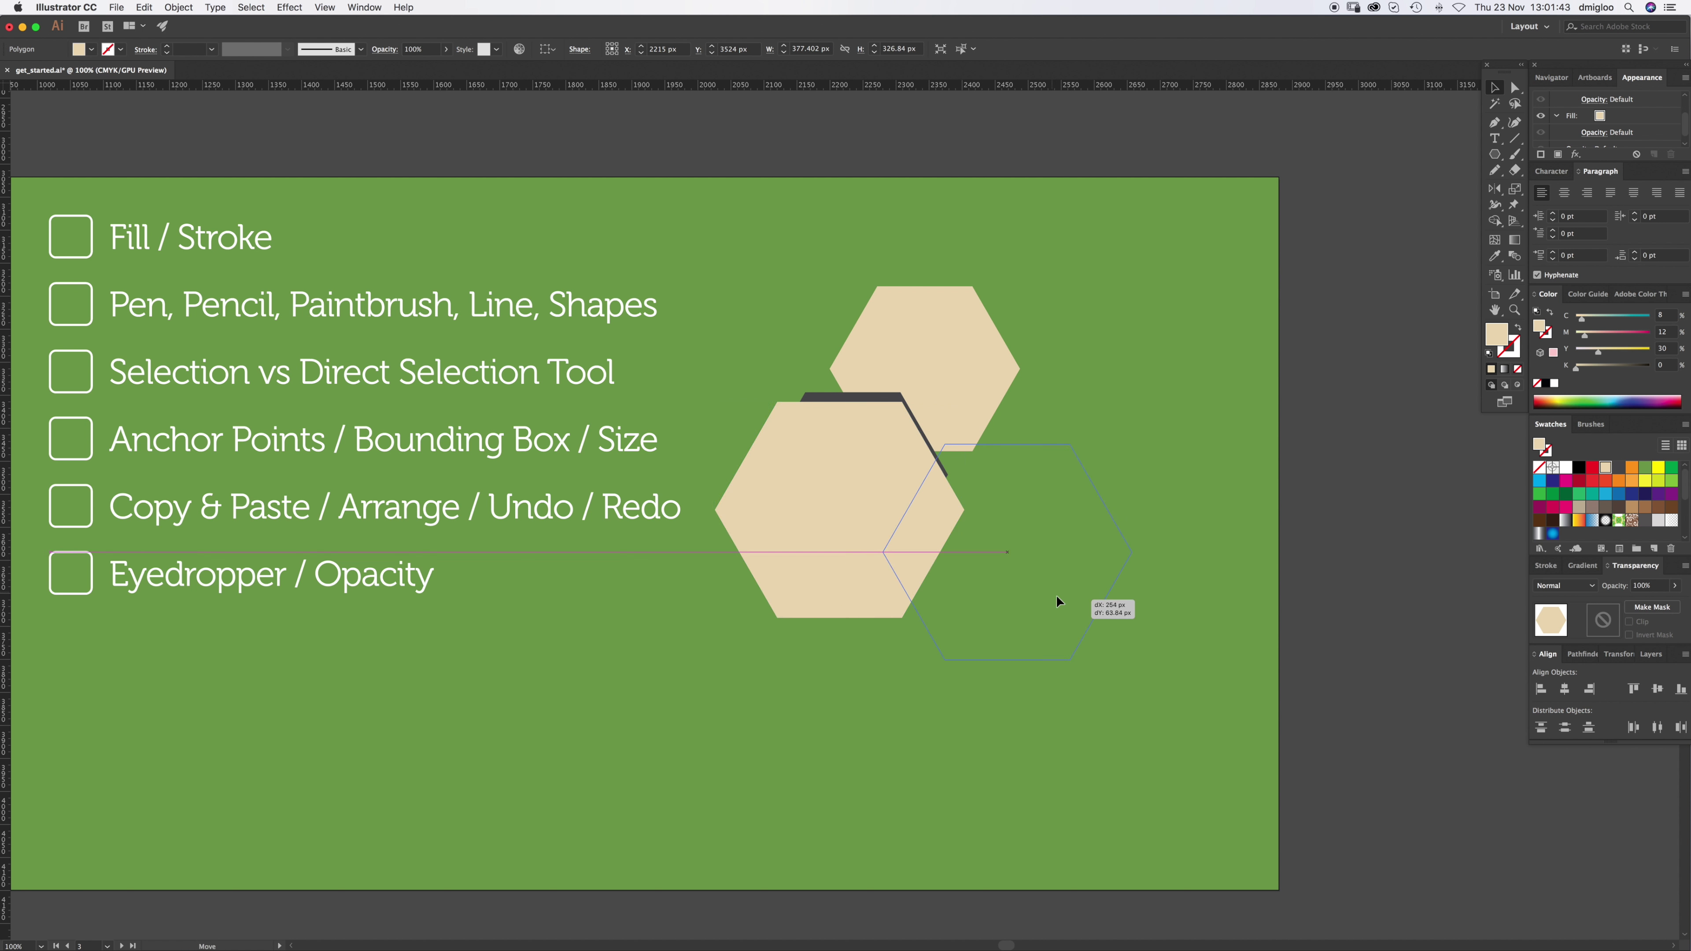
drag(952, 540, 1121, 584)
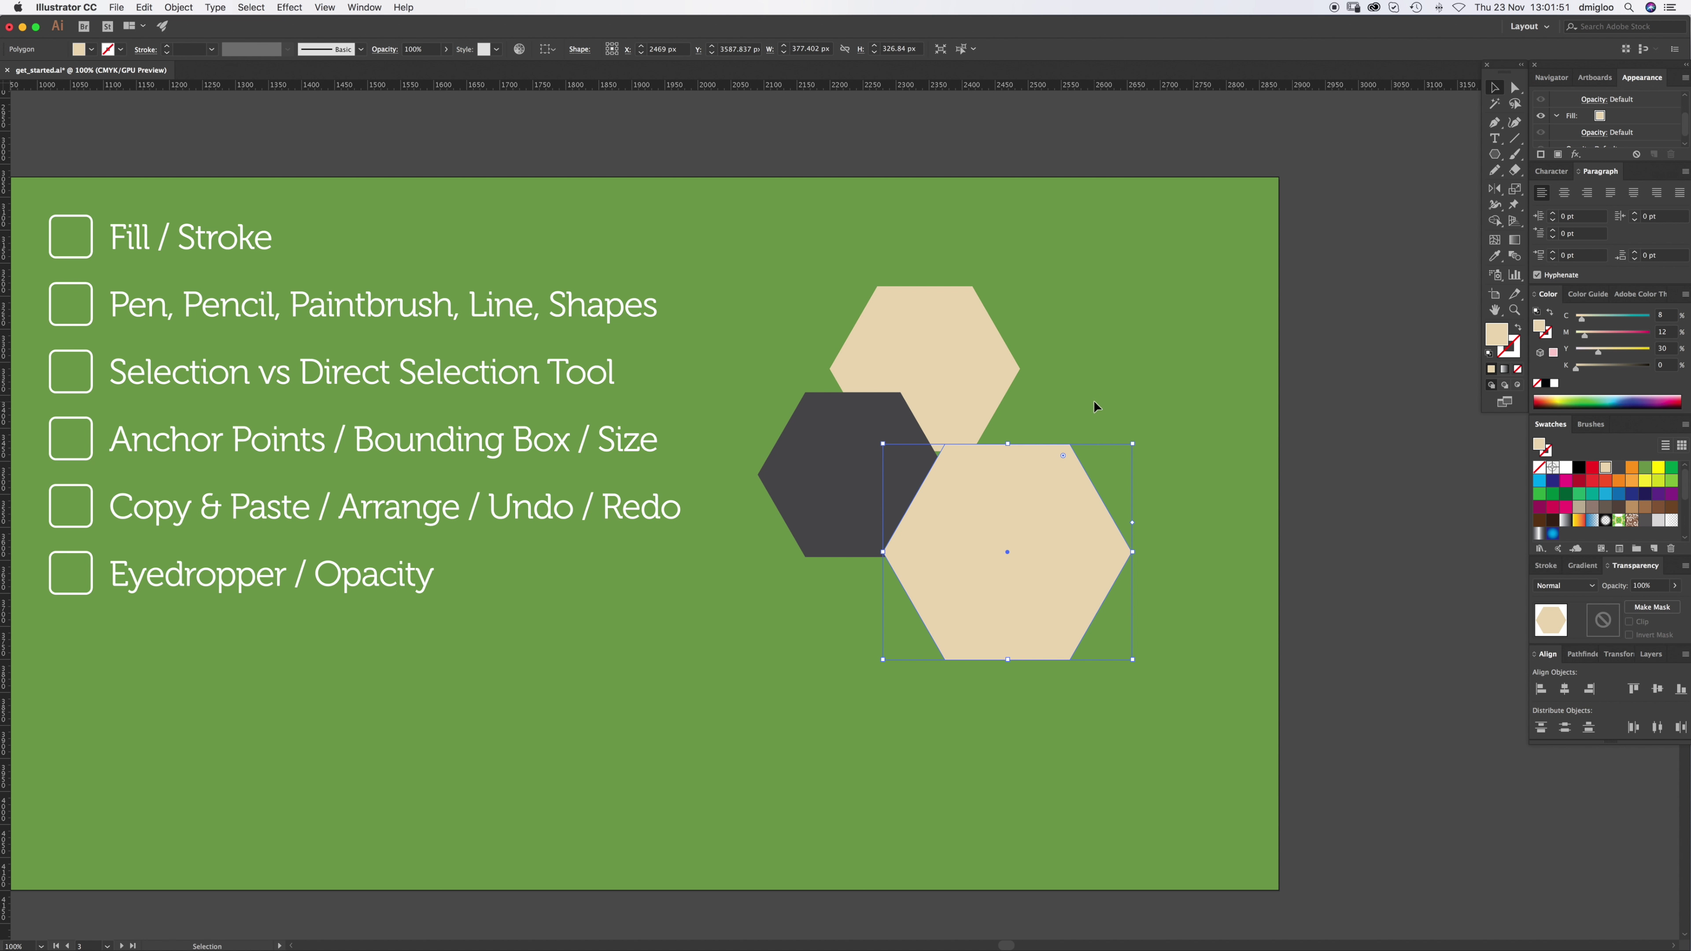
Step: Move the large hexagon slightly left and down, try a dark grey fill, then revert to beige
key(super+z)
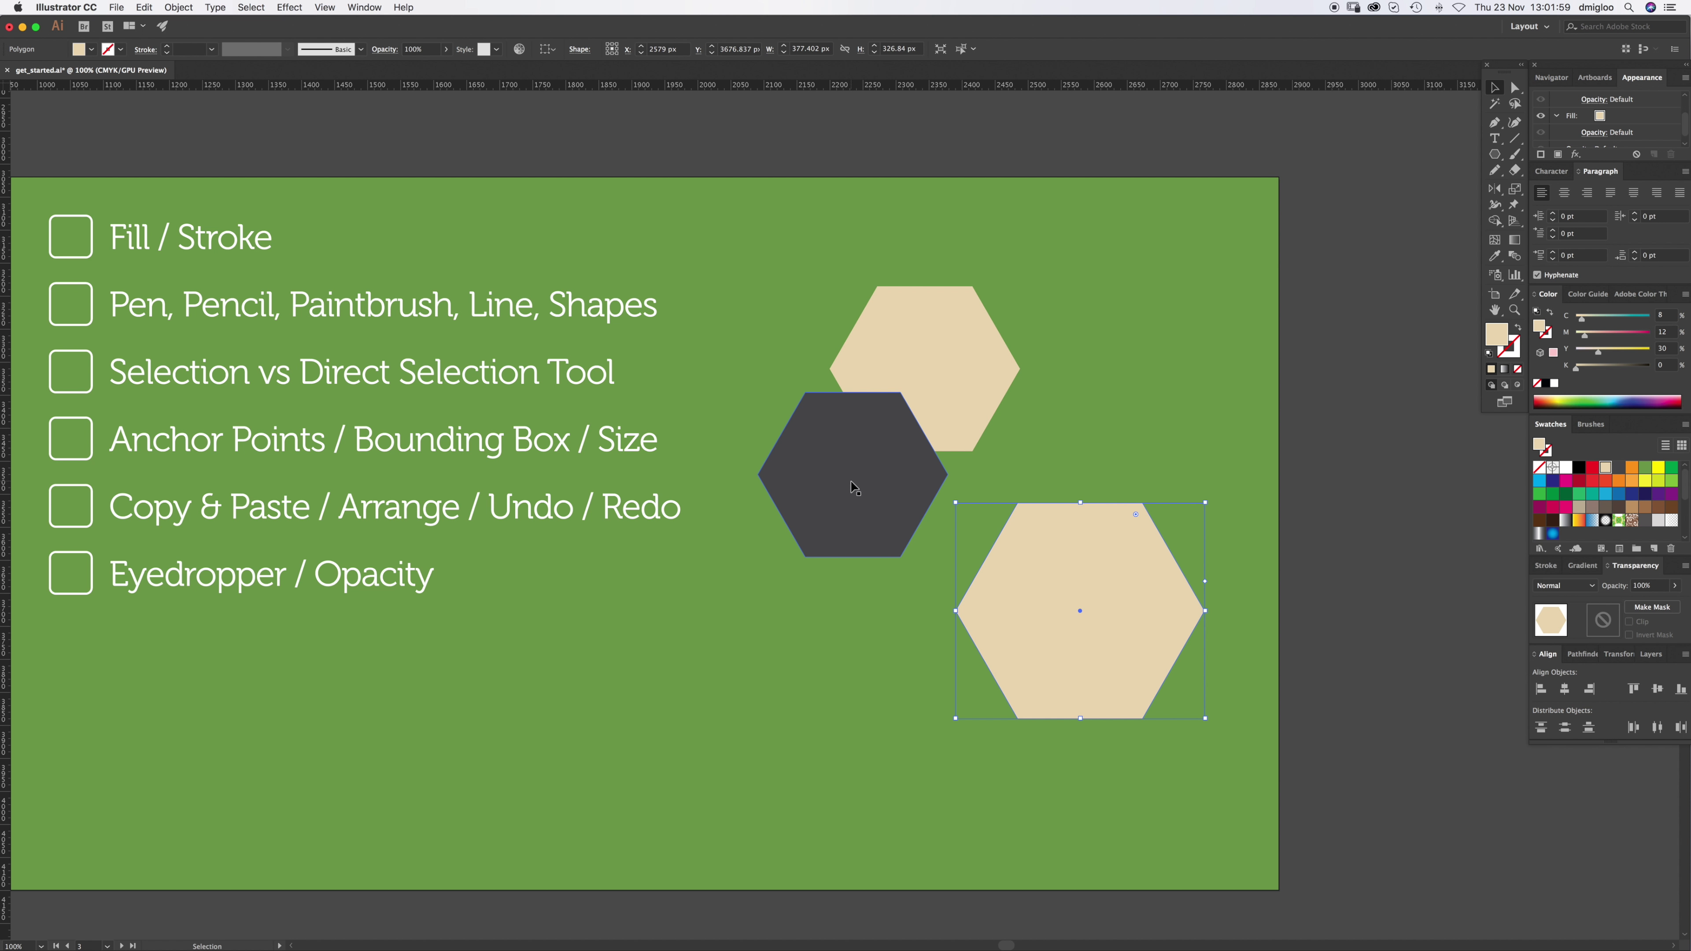
drag(1073, 628, 1032, 650)
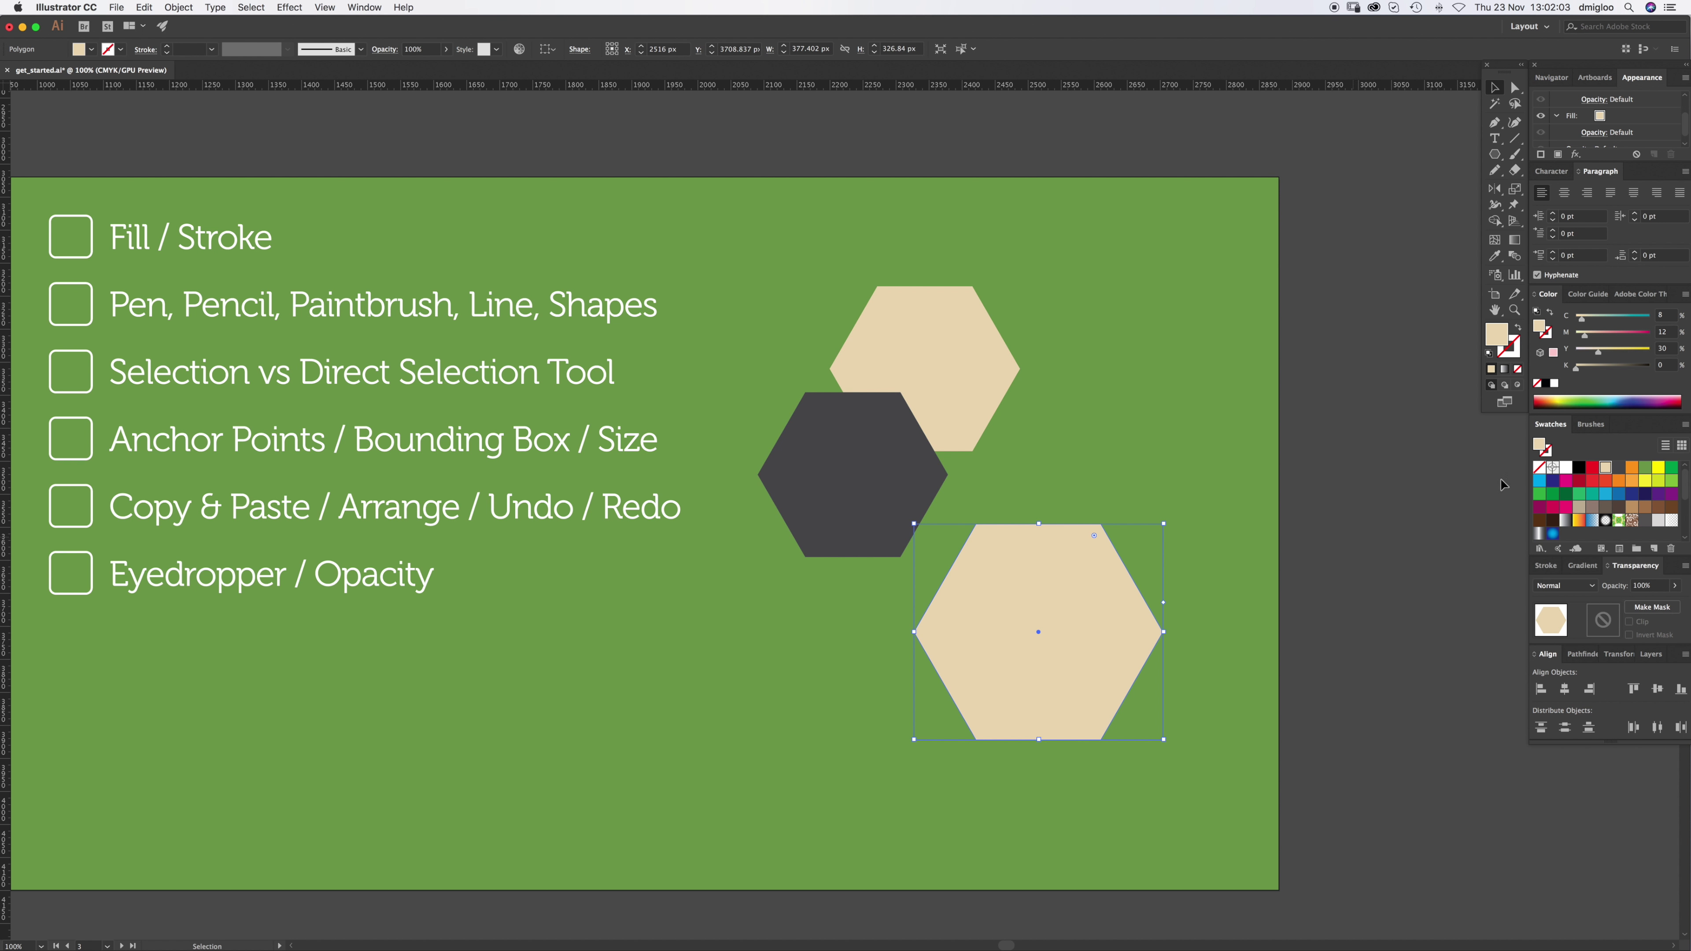
click(1620, 469)
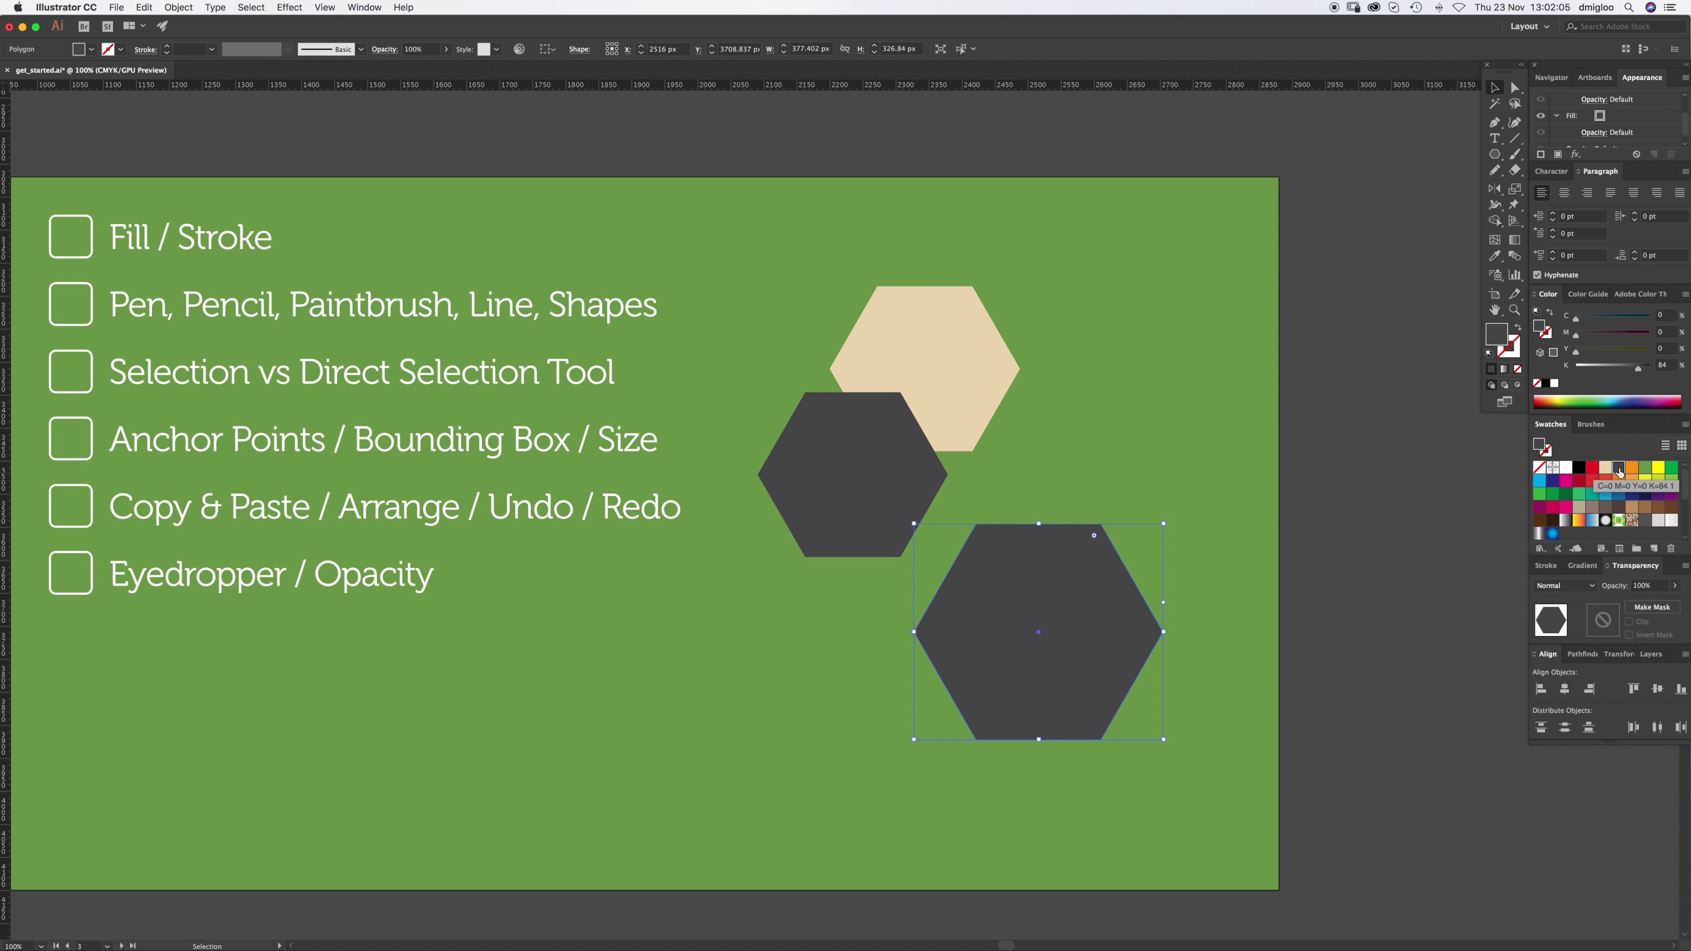
key(super+z)
click(1599, 473)
Step: Sample various artwork colours onto the large hexagon with the Eyedropper, ending with dark grey
key(i)
click(856, 472)
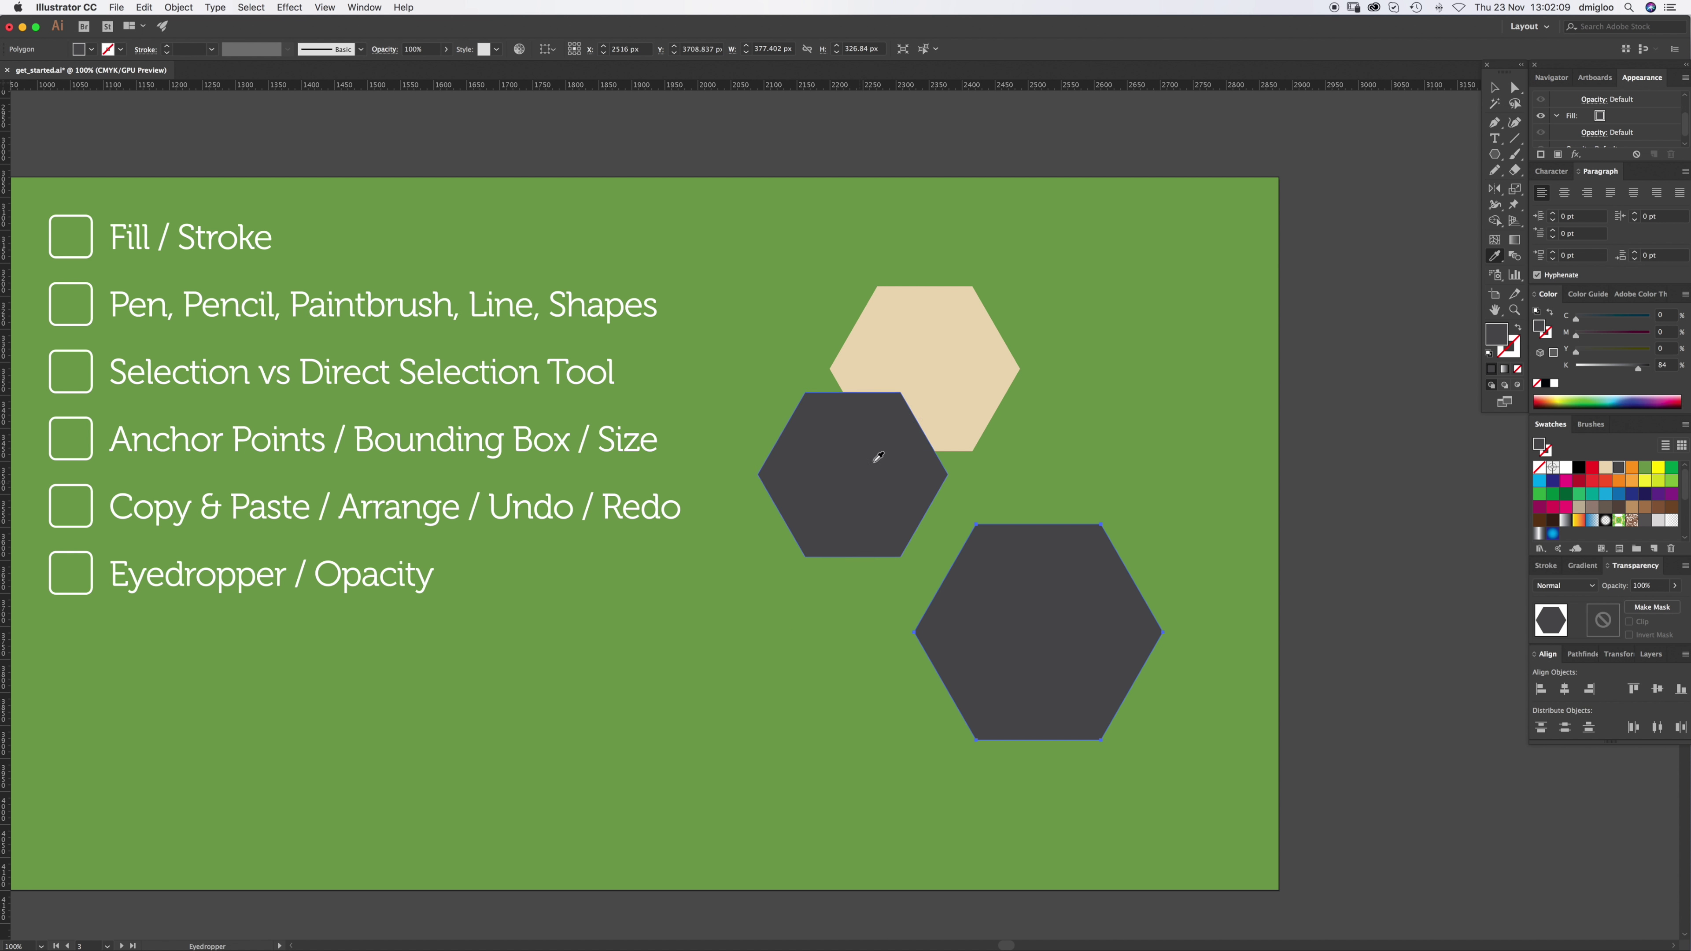
shift+super+click(946, 345)
click(946, 345)
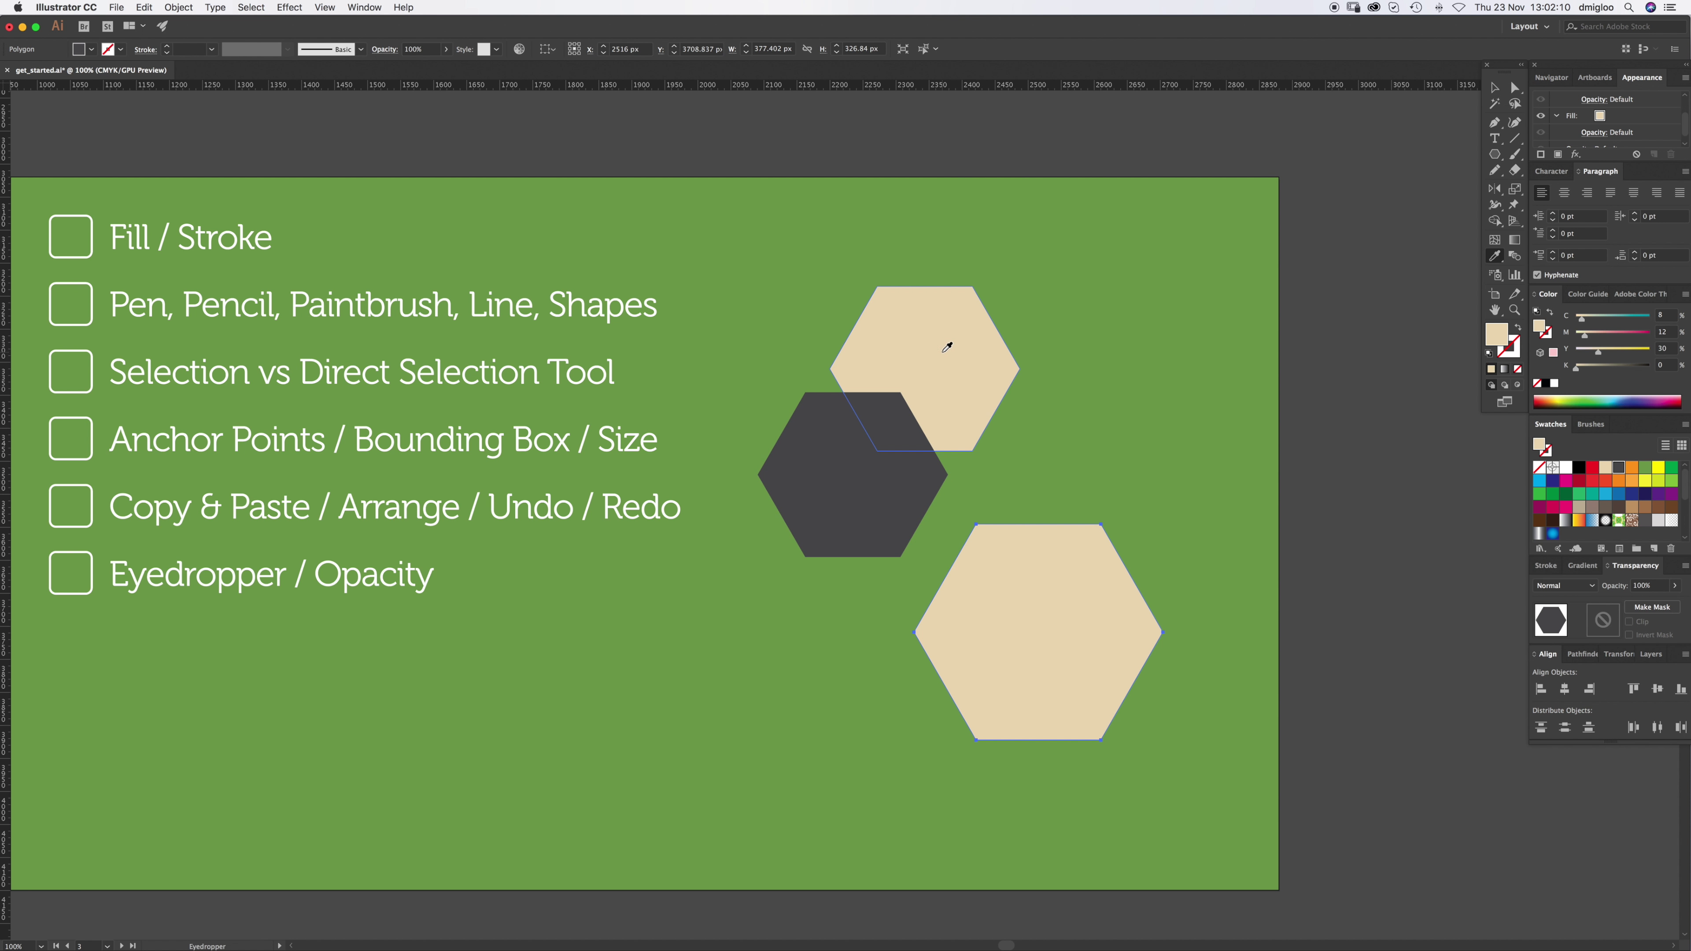
click(1072, 313)
click(876, 472)
click(954, 385)
click(1087, 439)
click(850, 479)
key(super+shift+a)
key(v)
Step: Draw a small outline-only hexagon to the right of the beige hexagon
click(1494, 154)
drag(1115, 366, 1156, 366)
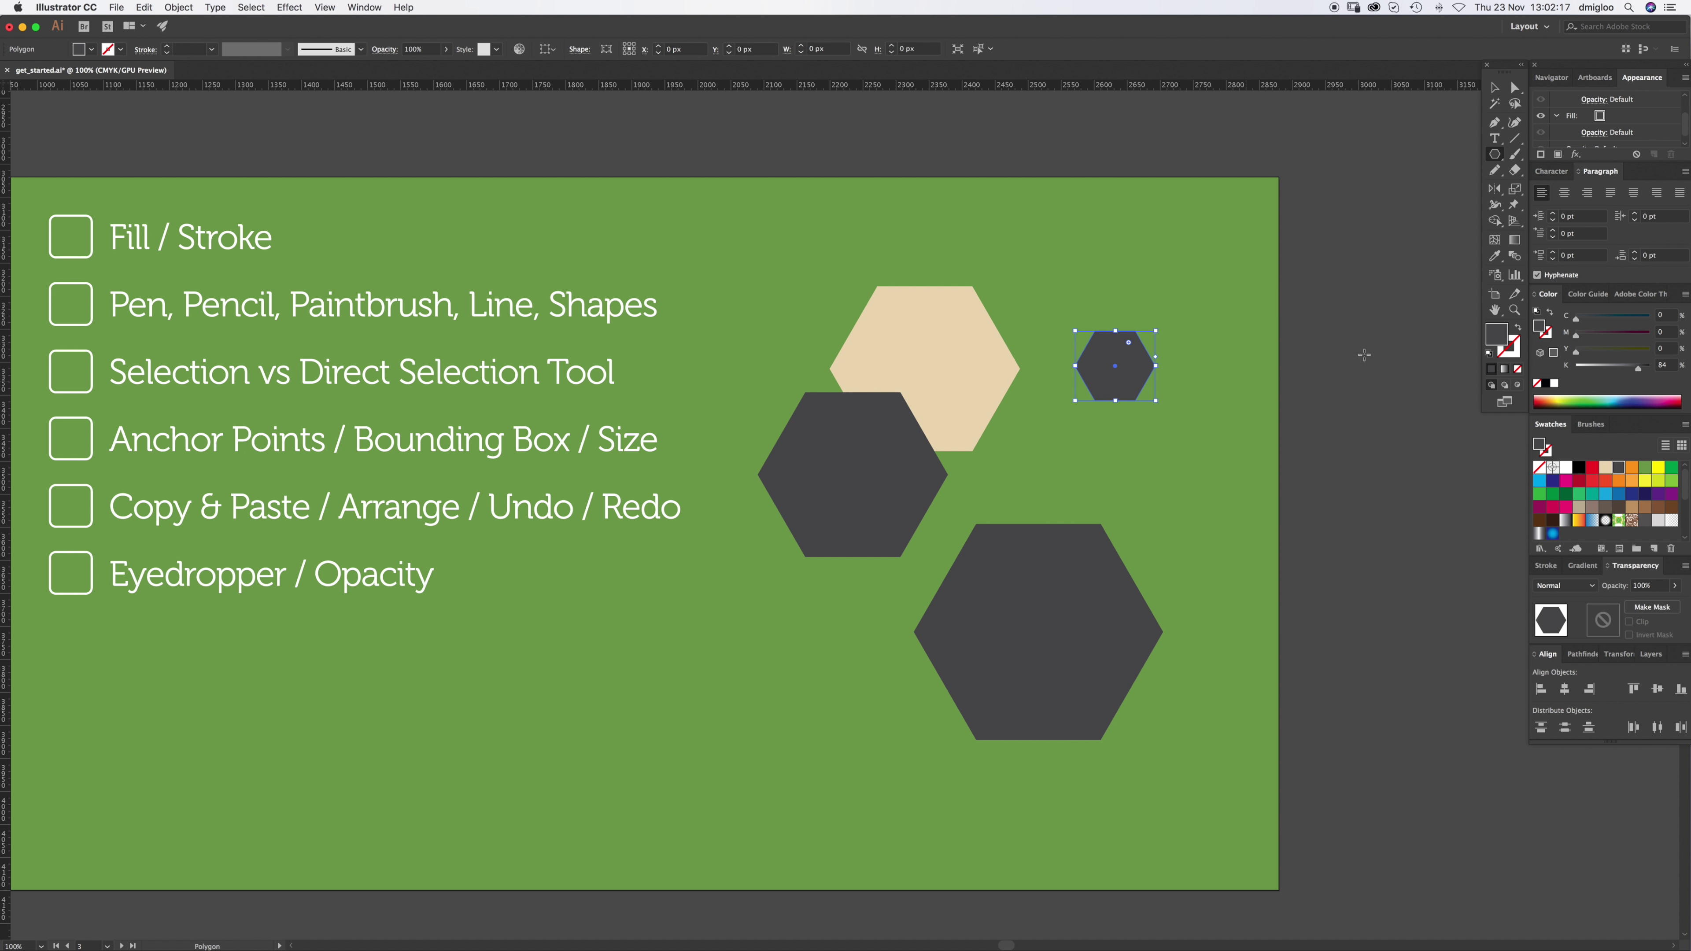
click(1518, 327)
key(v)
key(super+h)
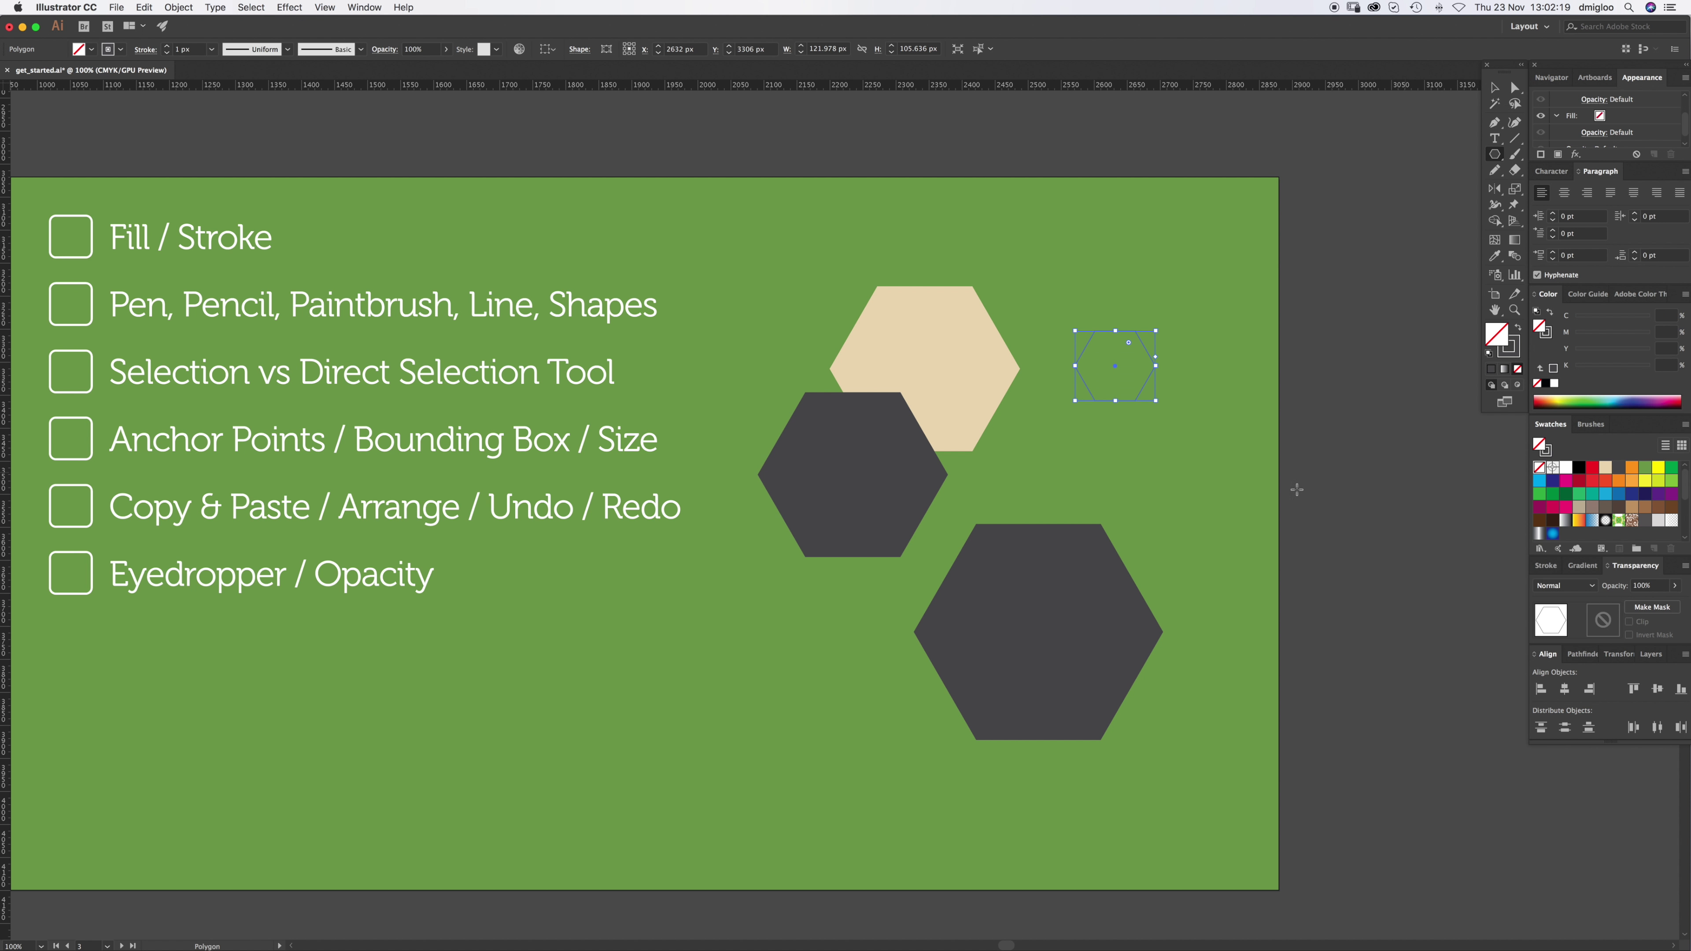
Step: Copy the small hexagon's outline appearance onto the large hexagon with the Eyedropper
click(1066, 629)
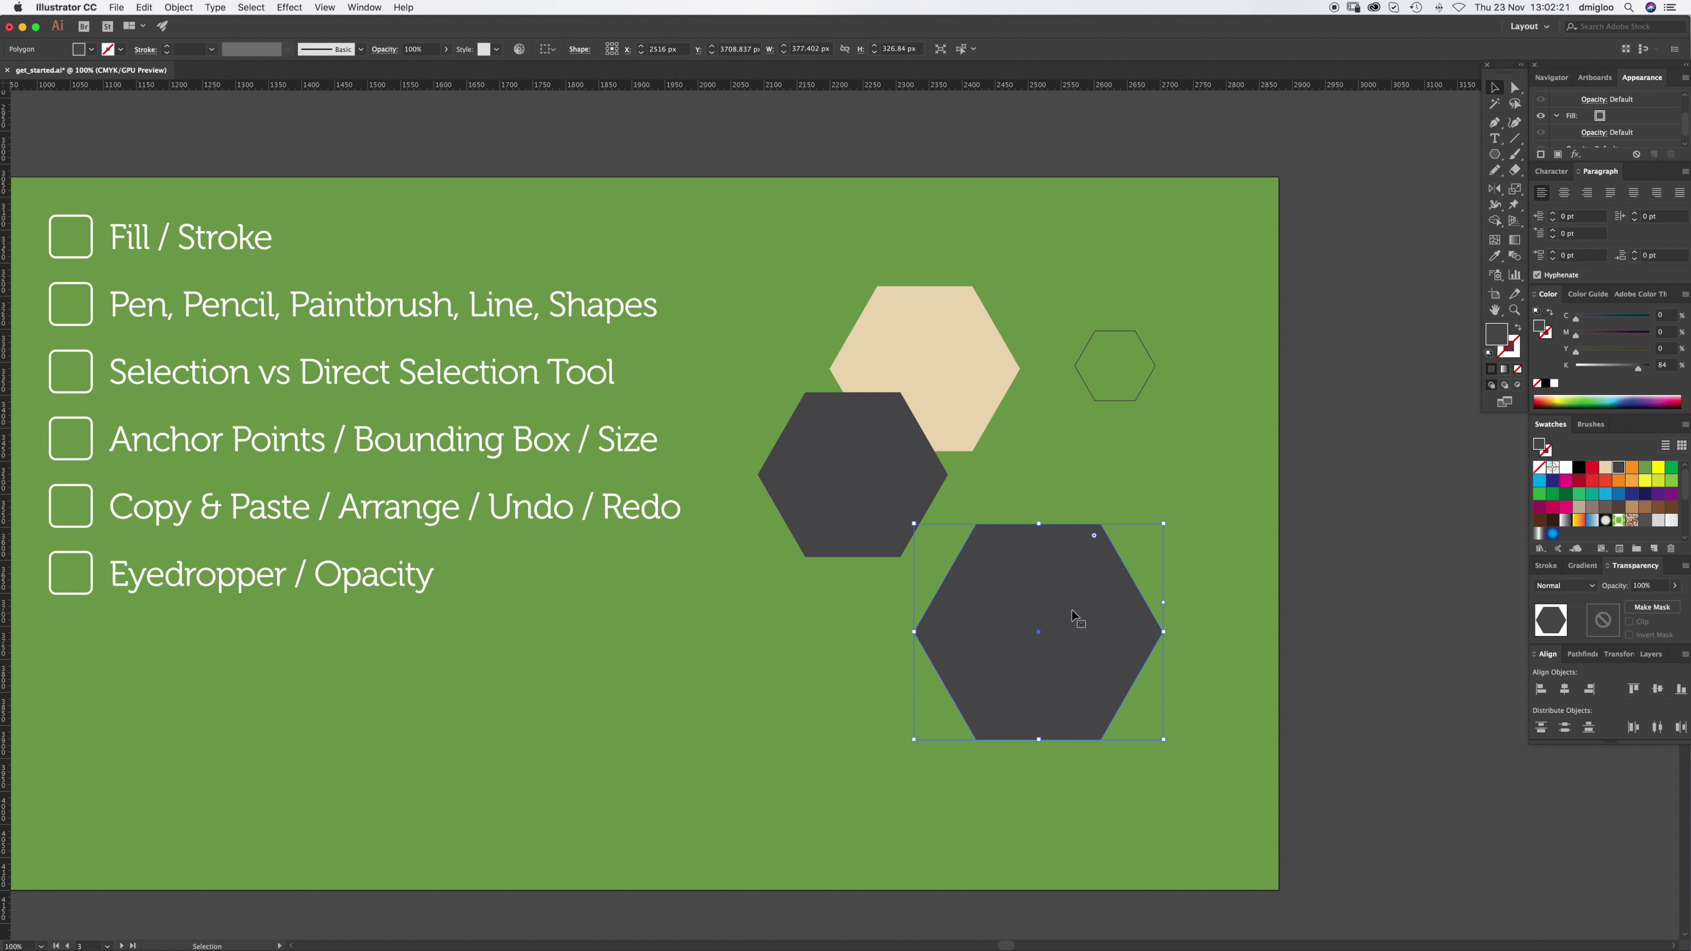
key(i)
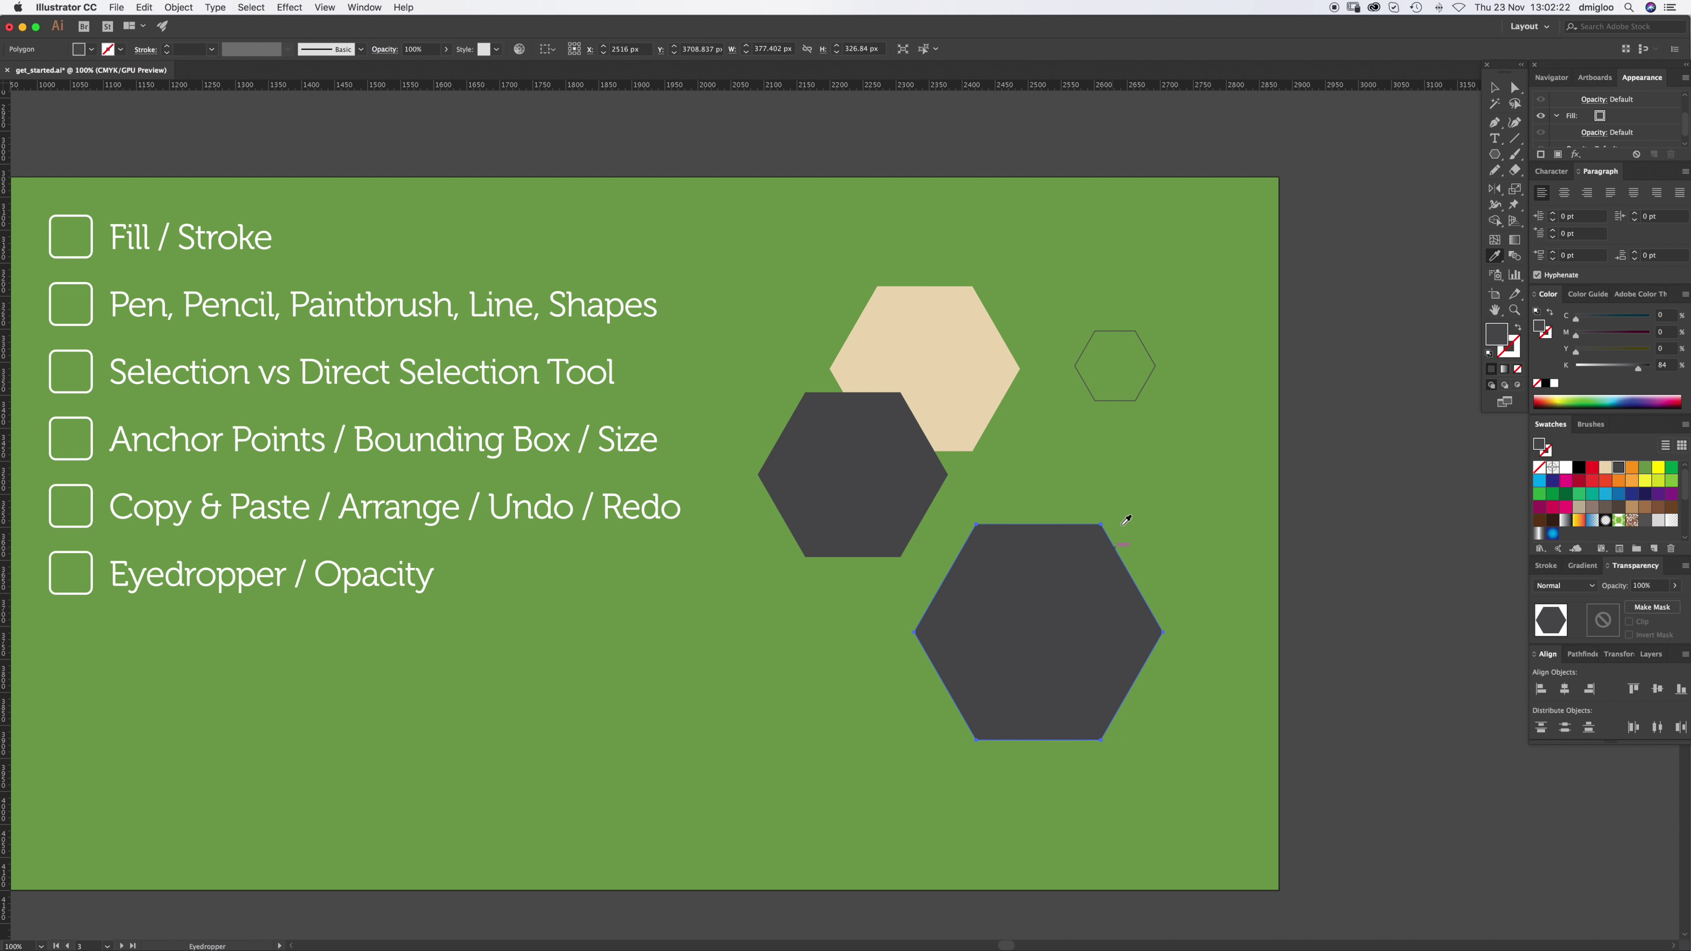
click(1146, 385)
key(v)
click(1202, 486)
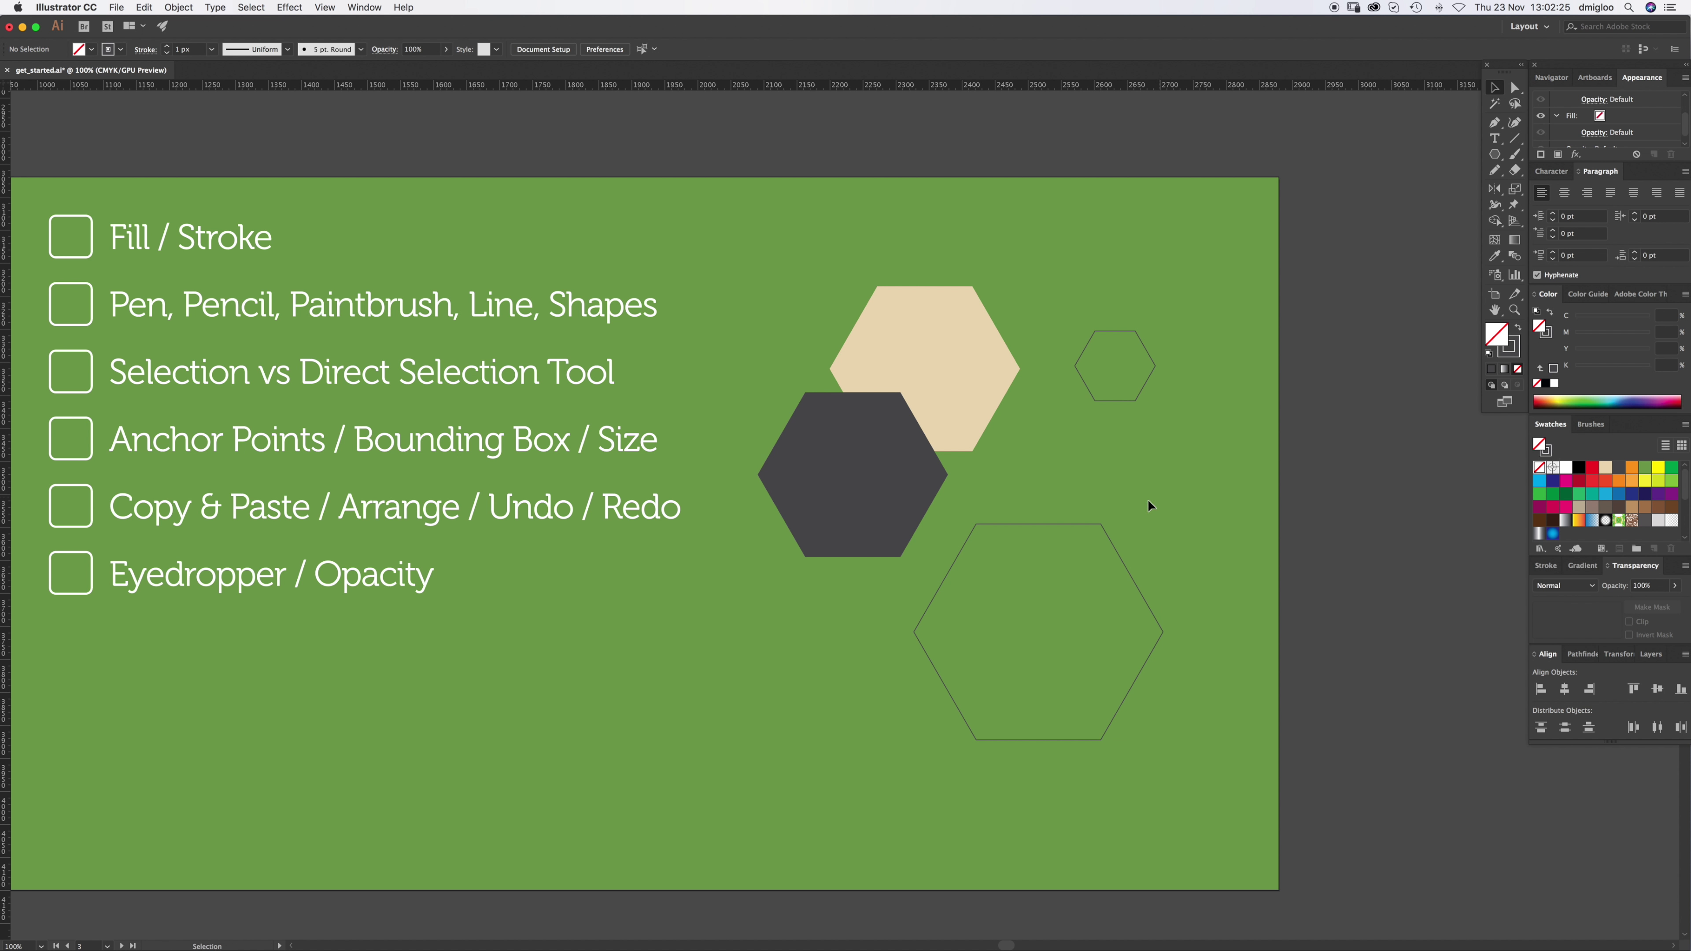
Step: Eyedrop the beige fill onto the large outlined hexagon and nudge it slightly up-left
click(1079, 567)
key(i)
click(981, 374)
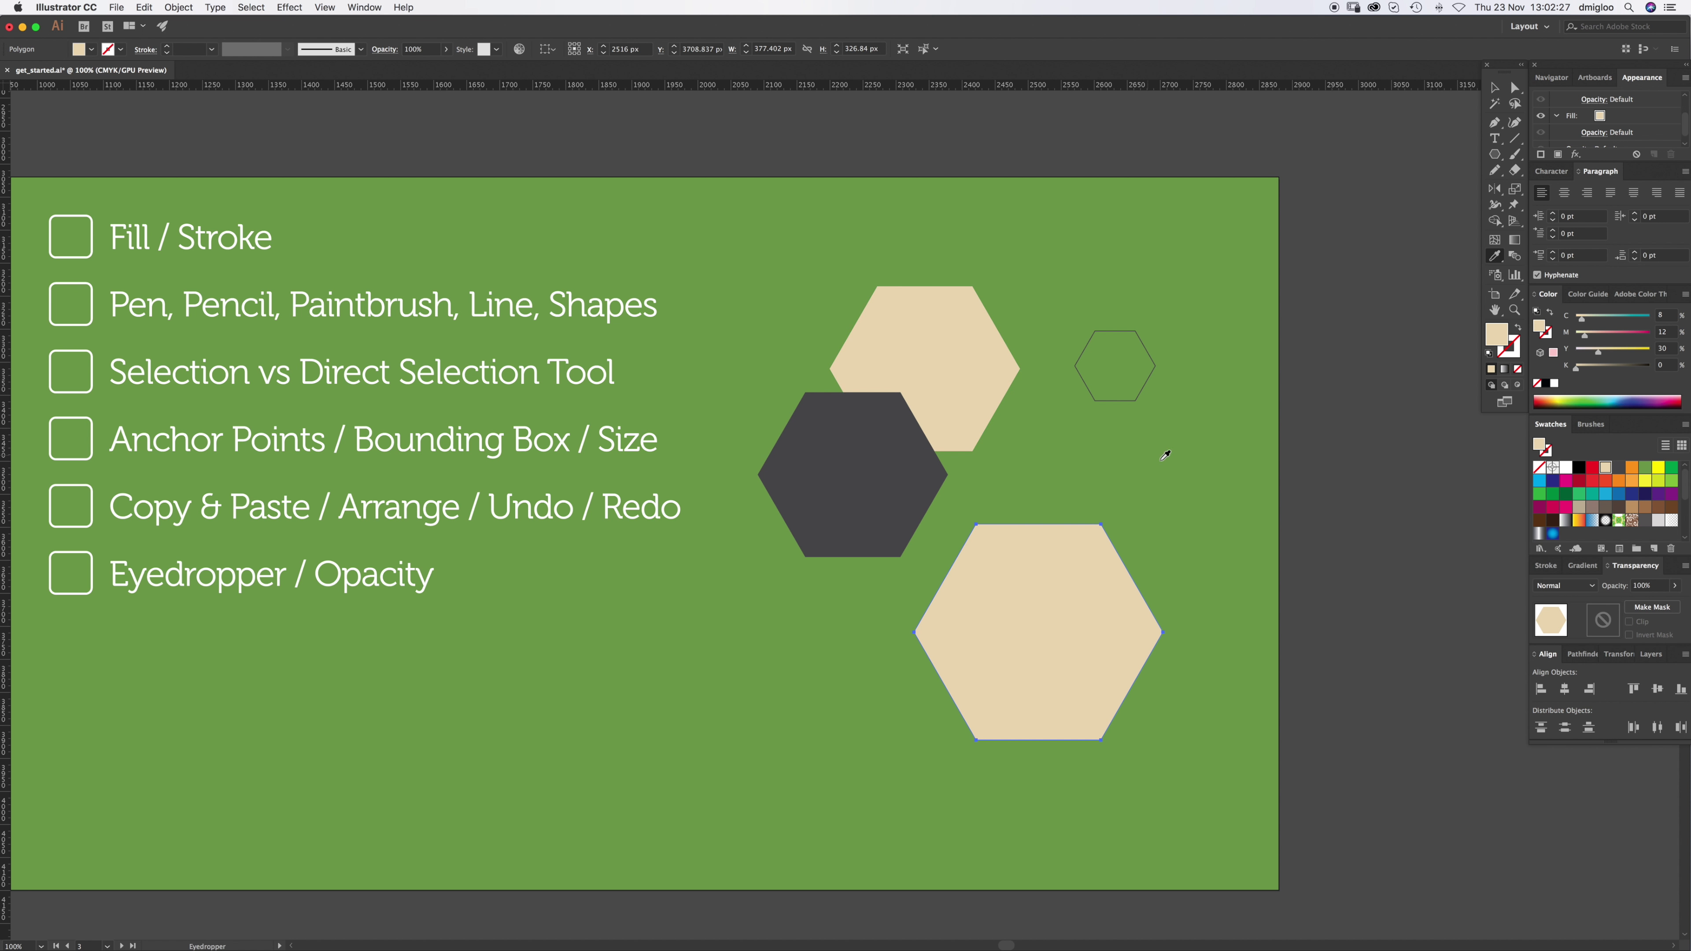
super+click(1173, 492)
key(v)
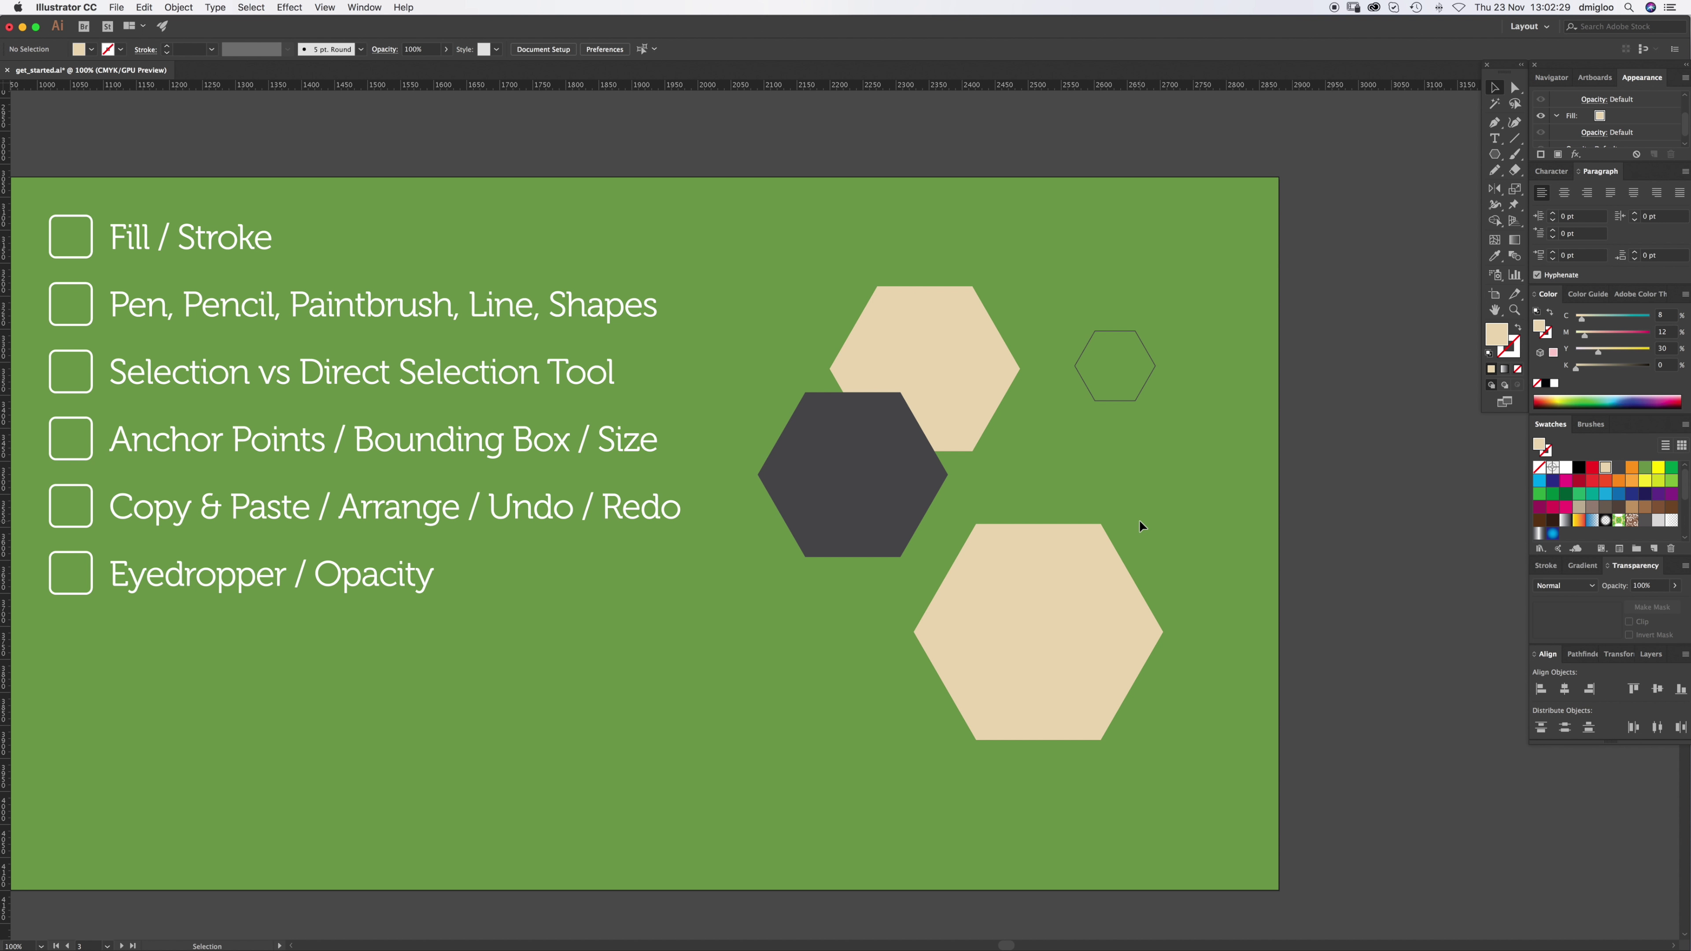
drag(1046, 616, 1034, 606)
Step: Lower the dark hexagon's opacity to 56% in the Transparency panel
click(888, 486)
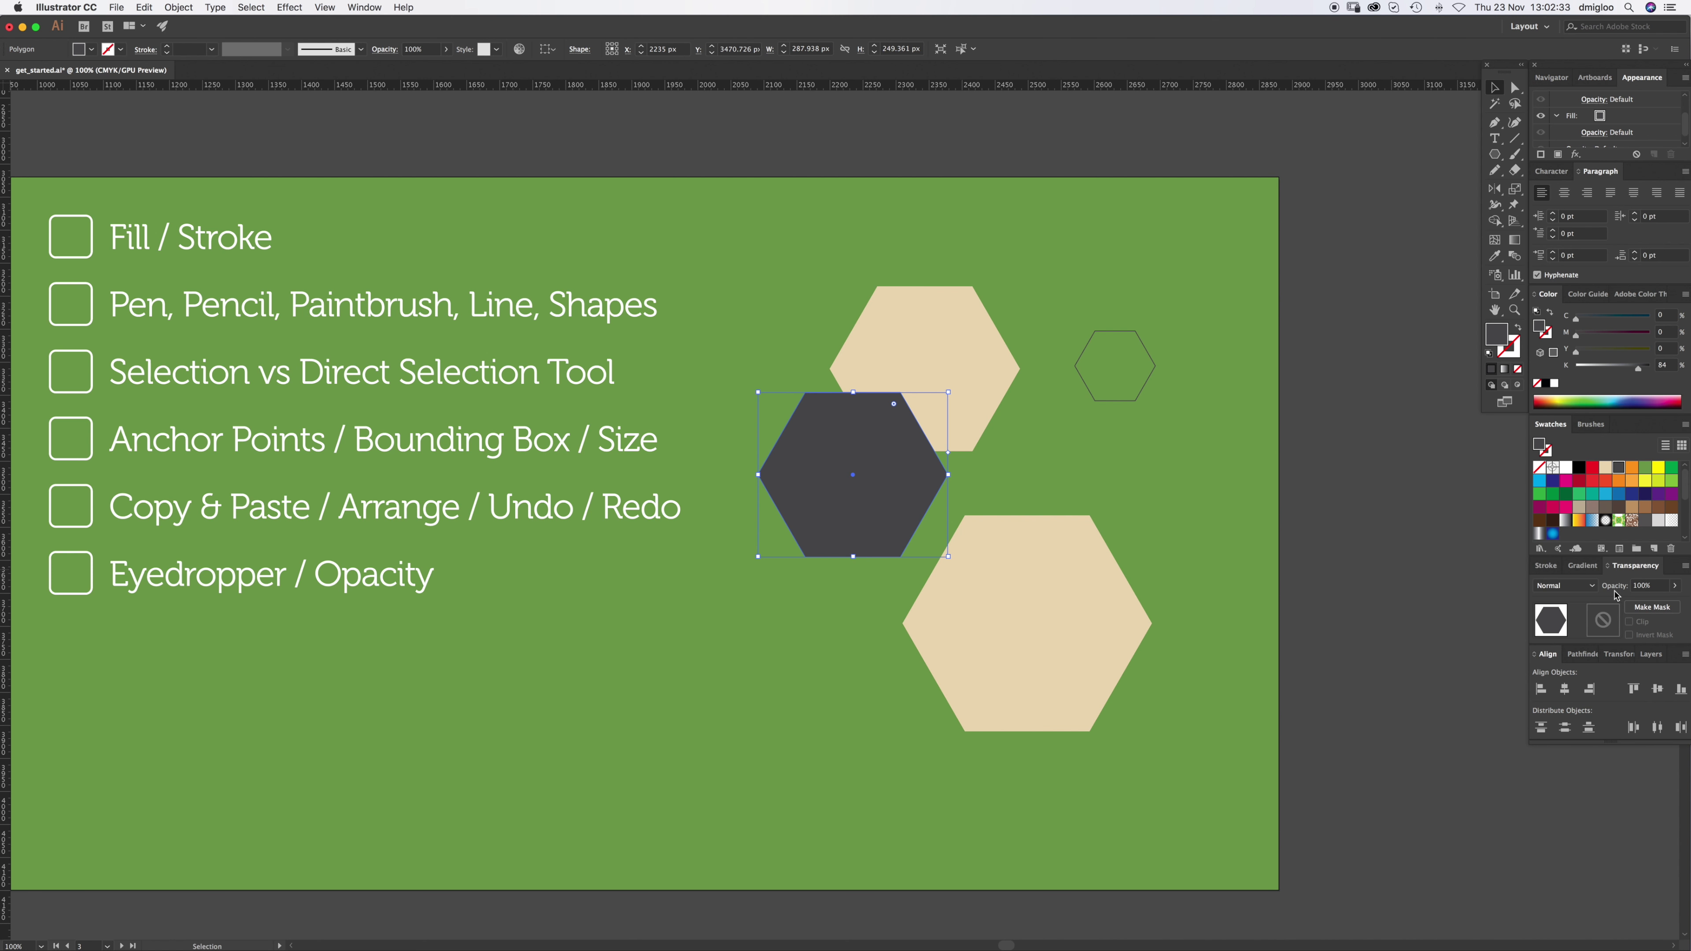
click(1675, 589)
drag(1672, 601, 1650, 601)
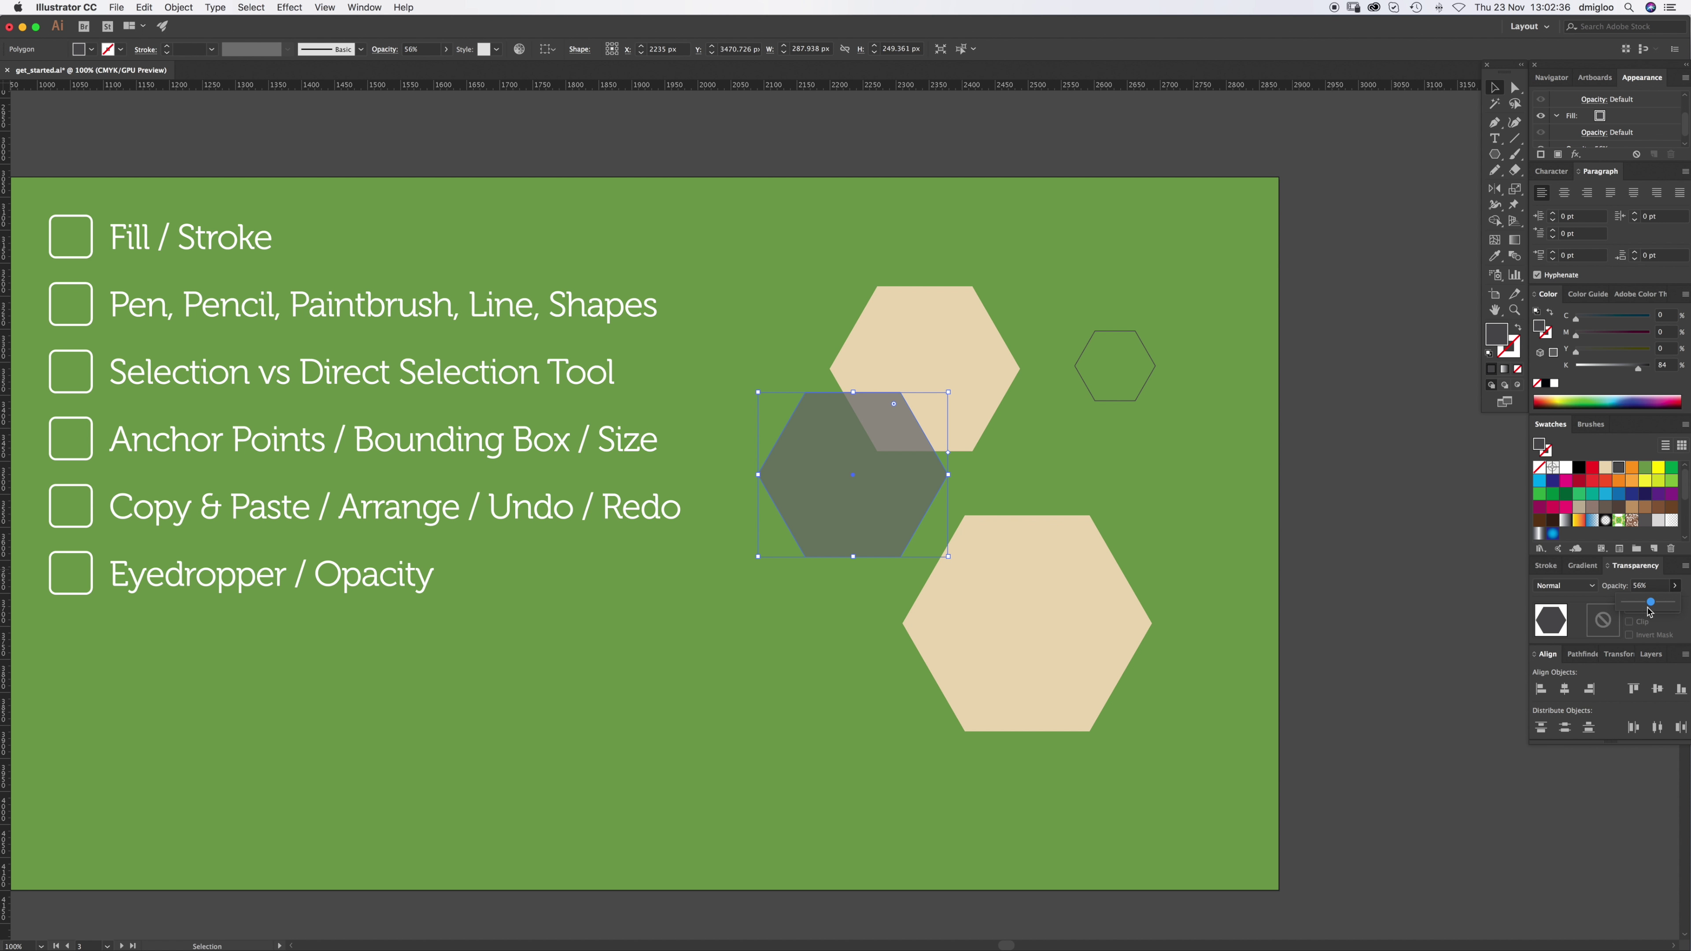
click(863, 400)
Step: Try Multiply, then set the hexagon's blend mode to Overlay and deselect it
click(1592, 586)
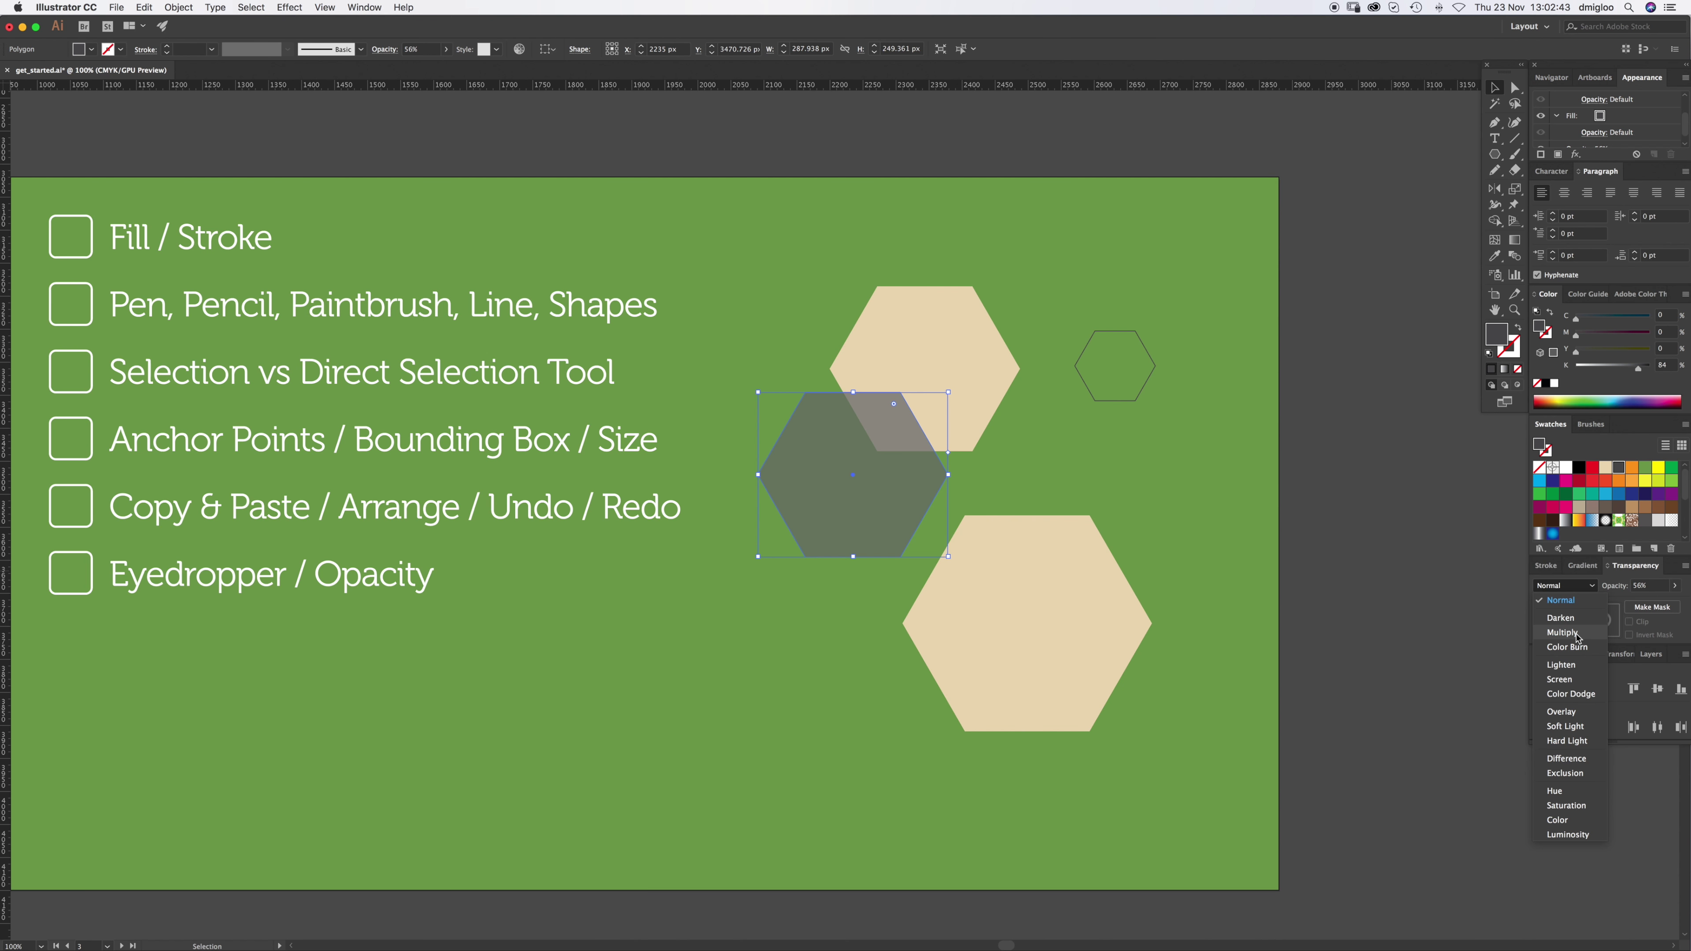
click(1577, 634)
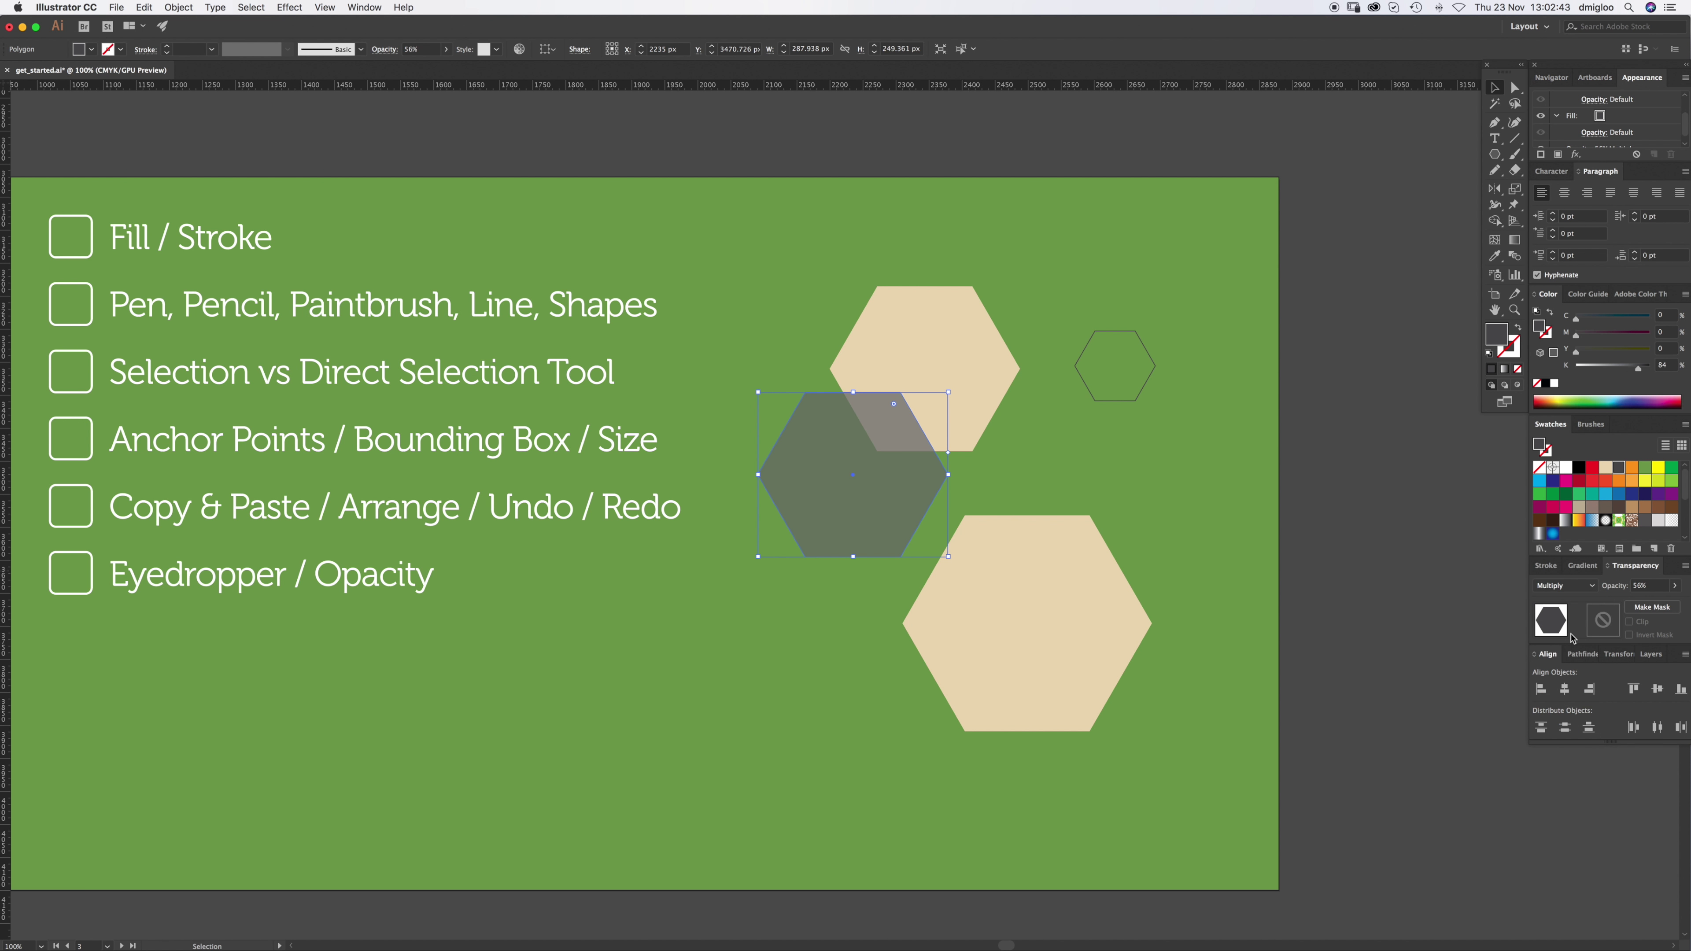
click(1583, 590)
click(1566, 712)
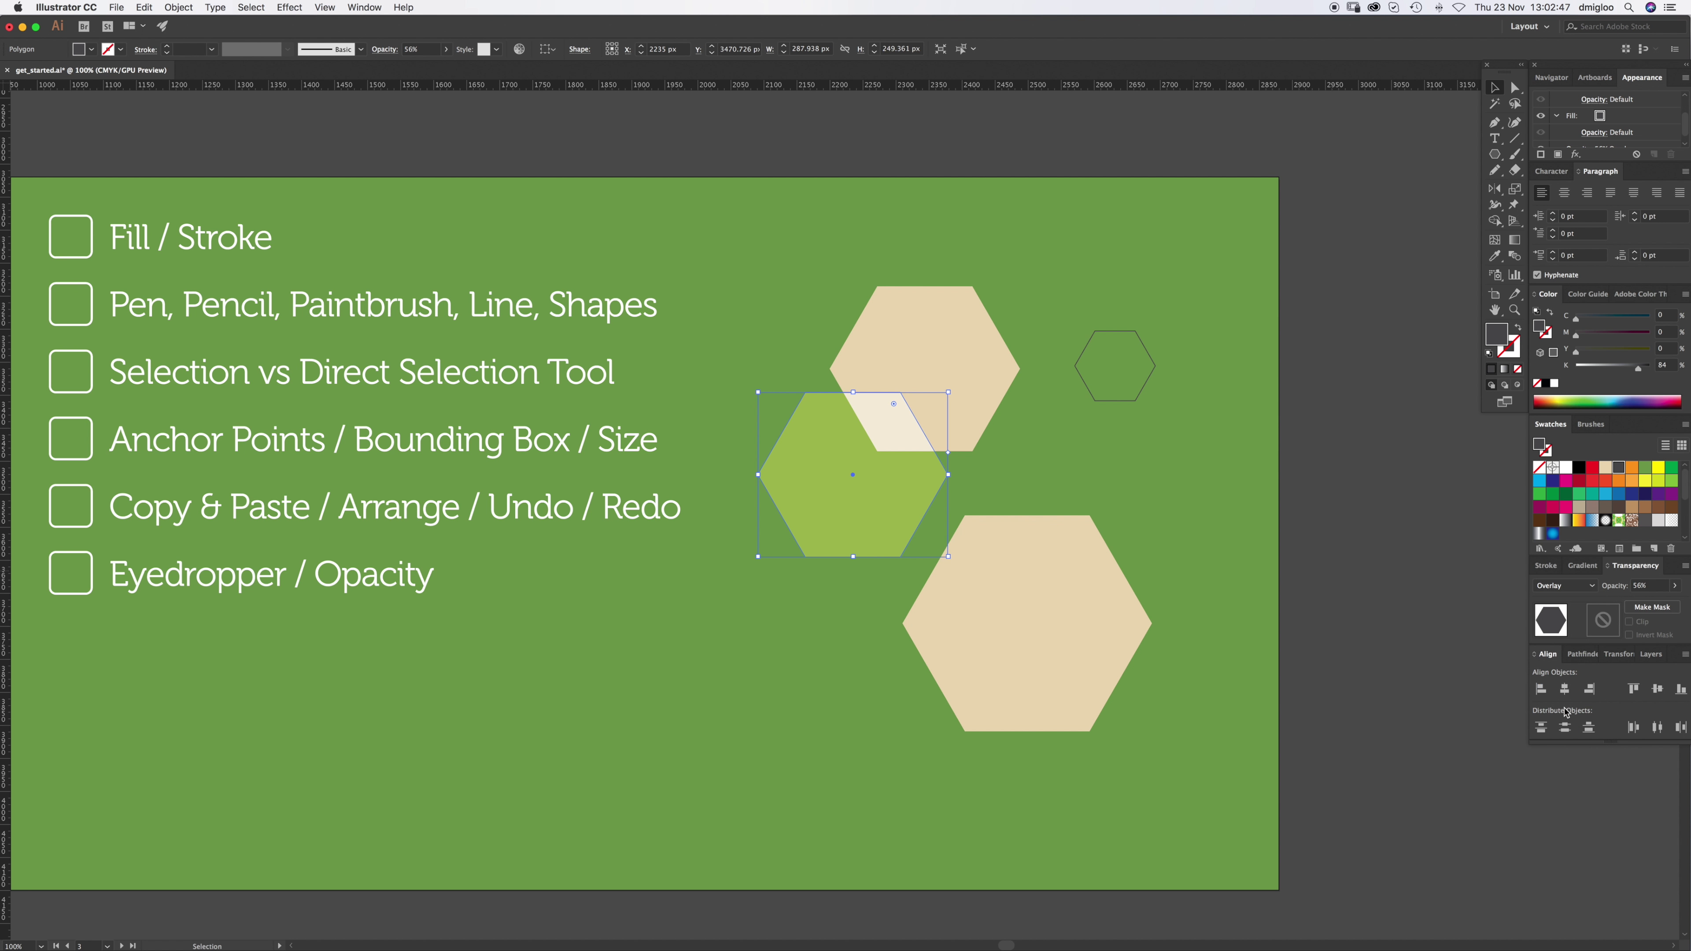
click(1436, 643)
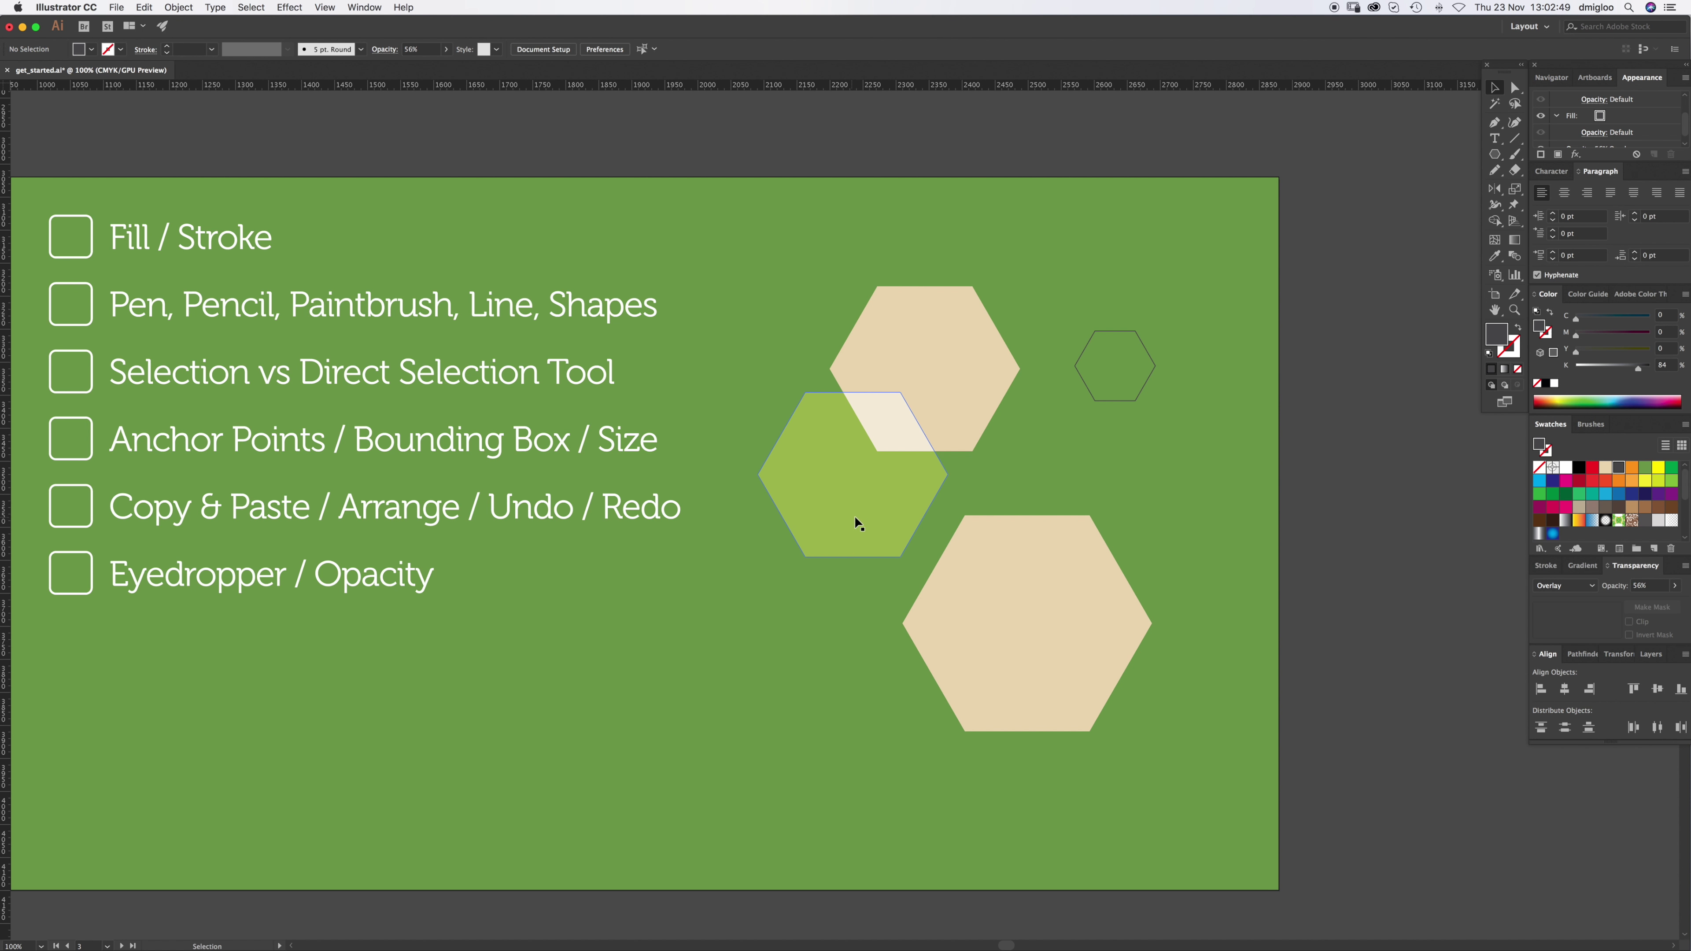
key(a)
key(v)
scroll(800, 611, left, 3)
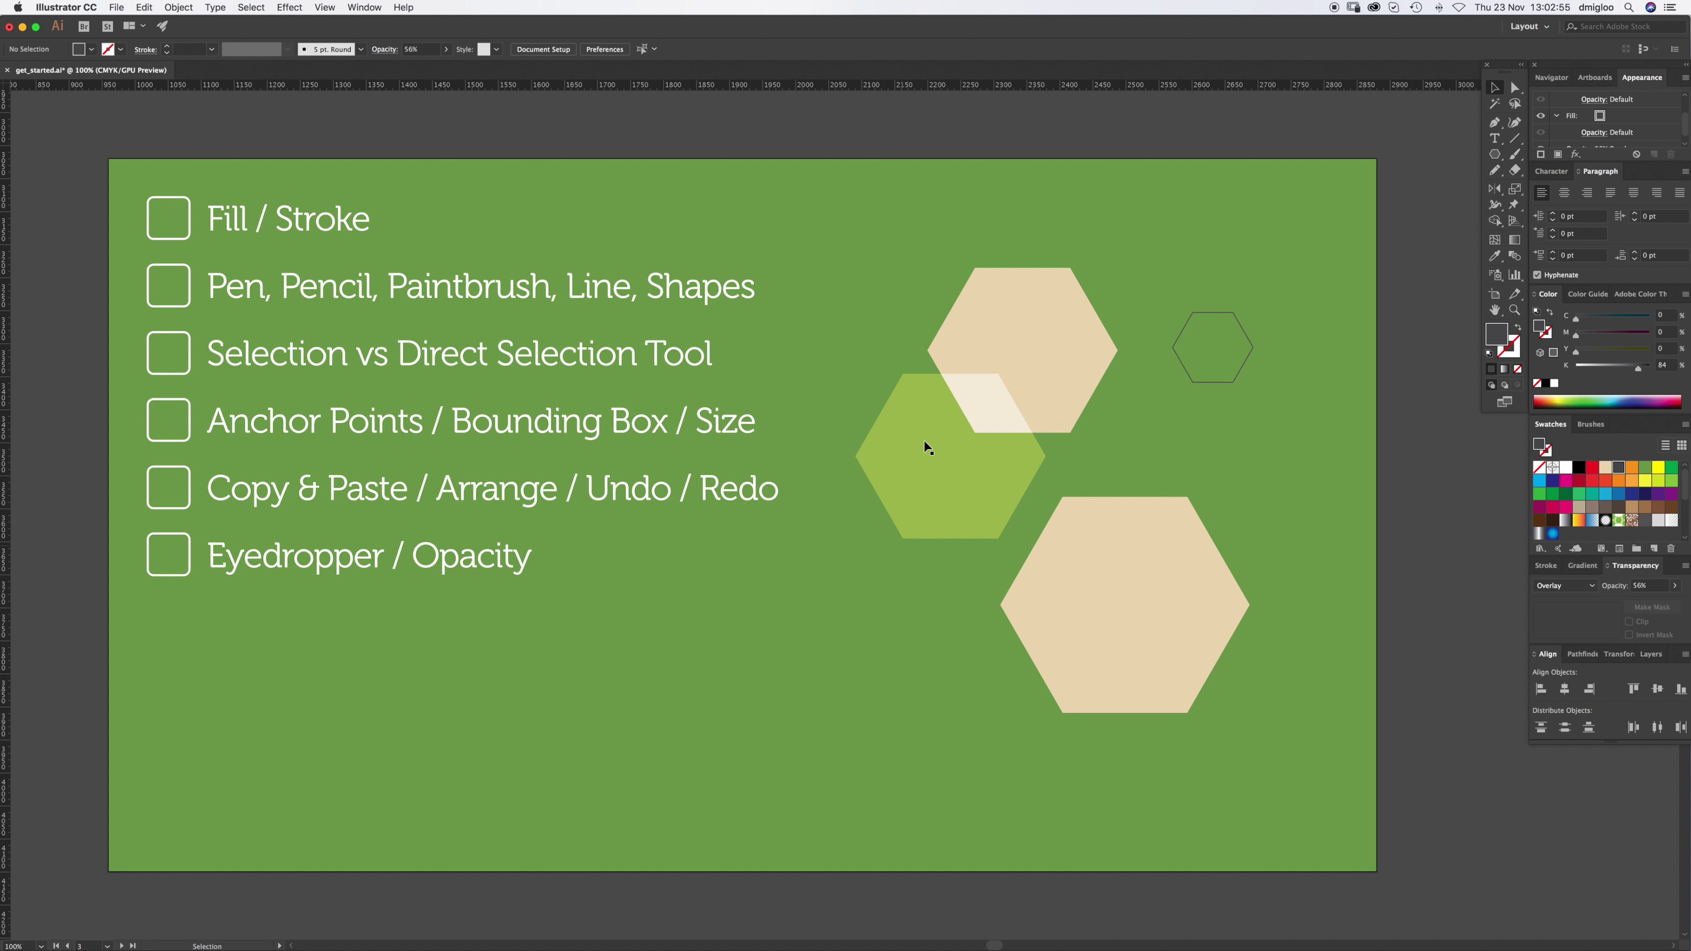
Step: Delete all four hexagons and scroll down to the beige artboard
drag(859, 259, 1271, 634)
key(Delete)
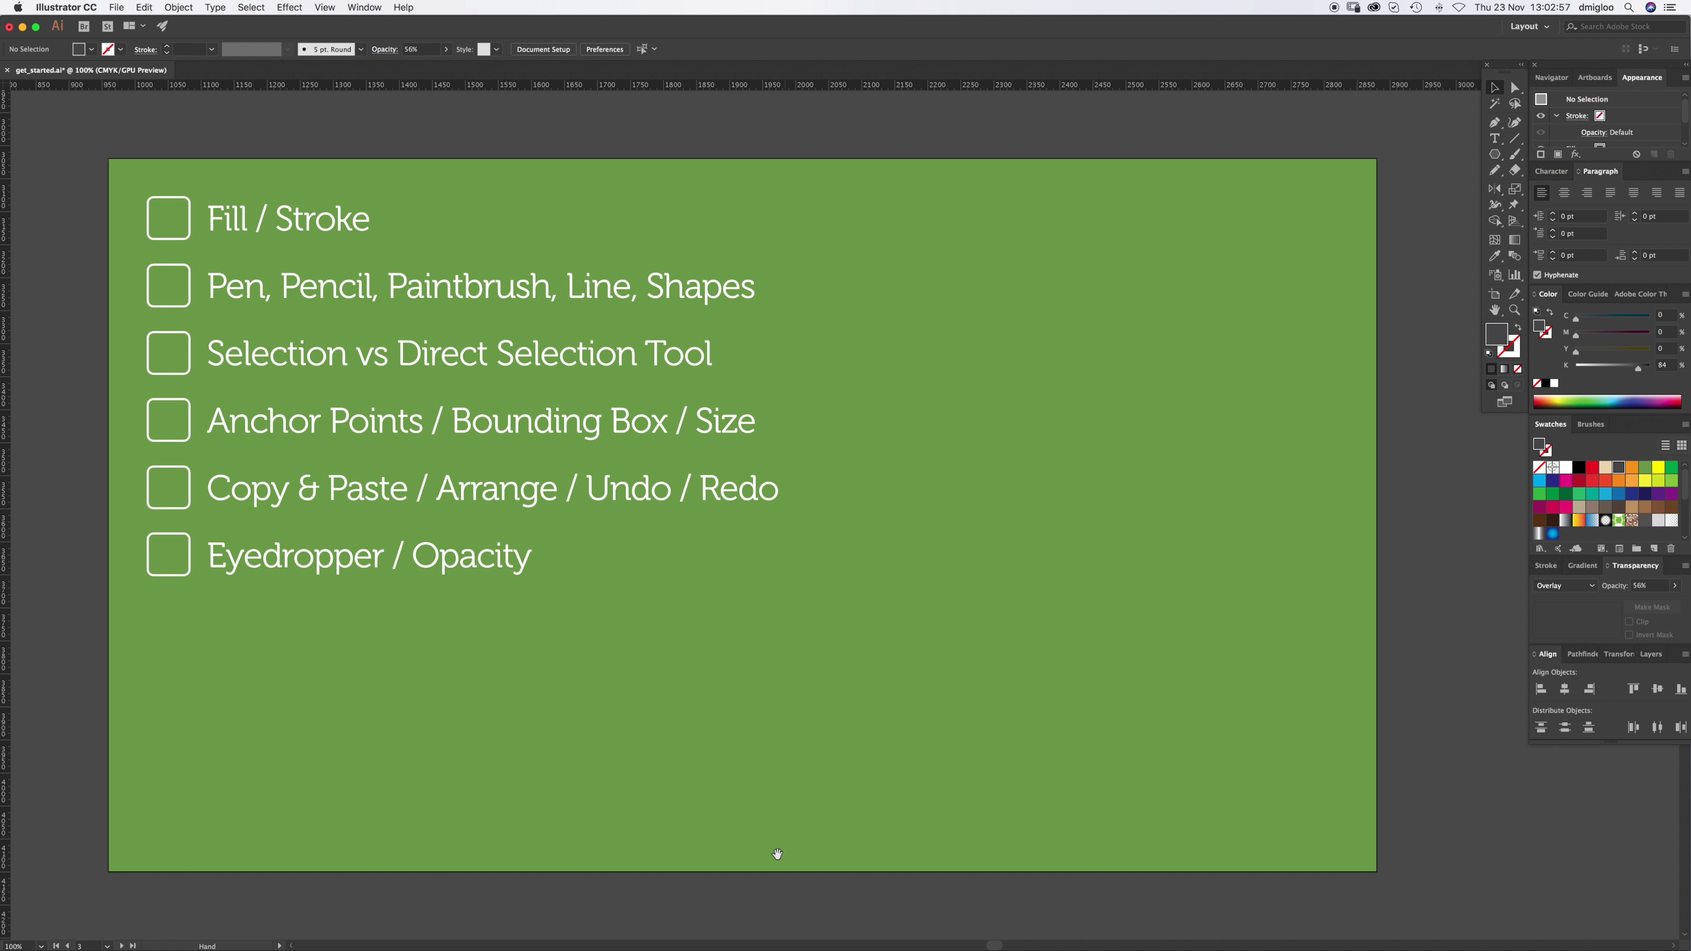
scroll(770, 615, down, 10)
scroll(820, 532, down, 4)
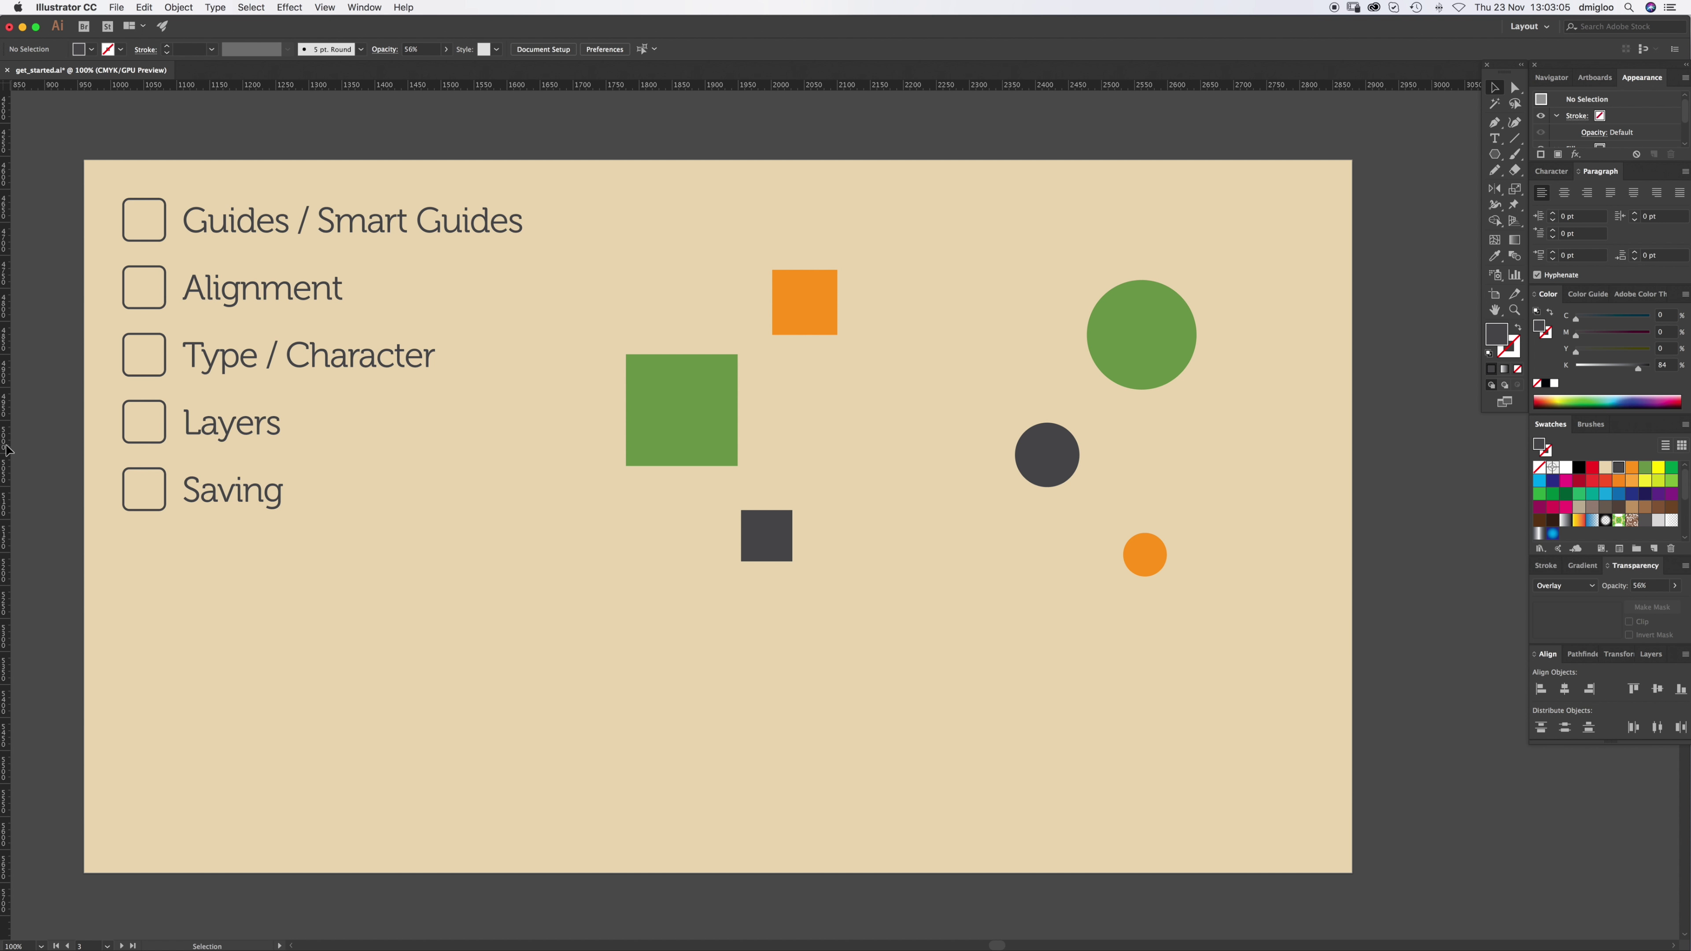
Step: Drag a vertical guide to the green square's left edge and check the Smart Guides setting
drag(6, 450, 6, 452)
drag(622, 354, 627, 357)
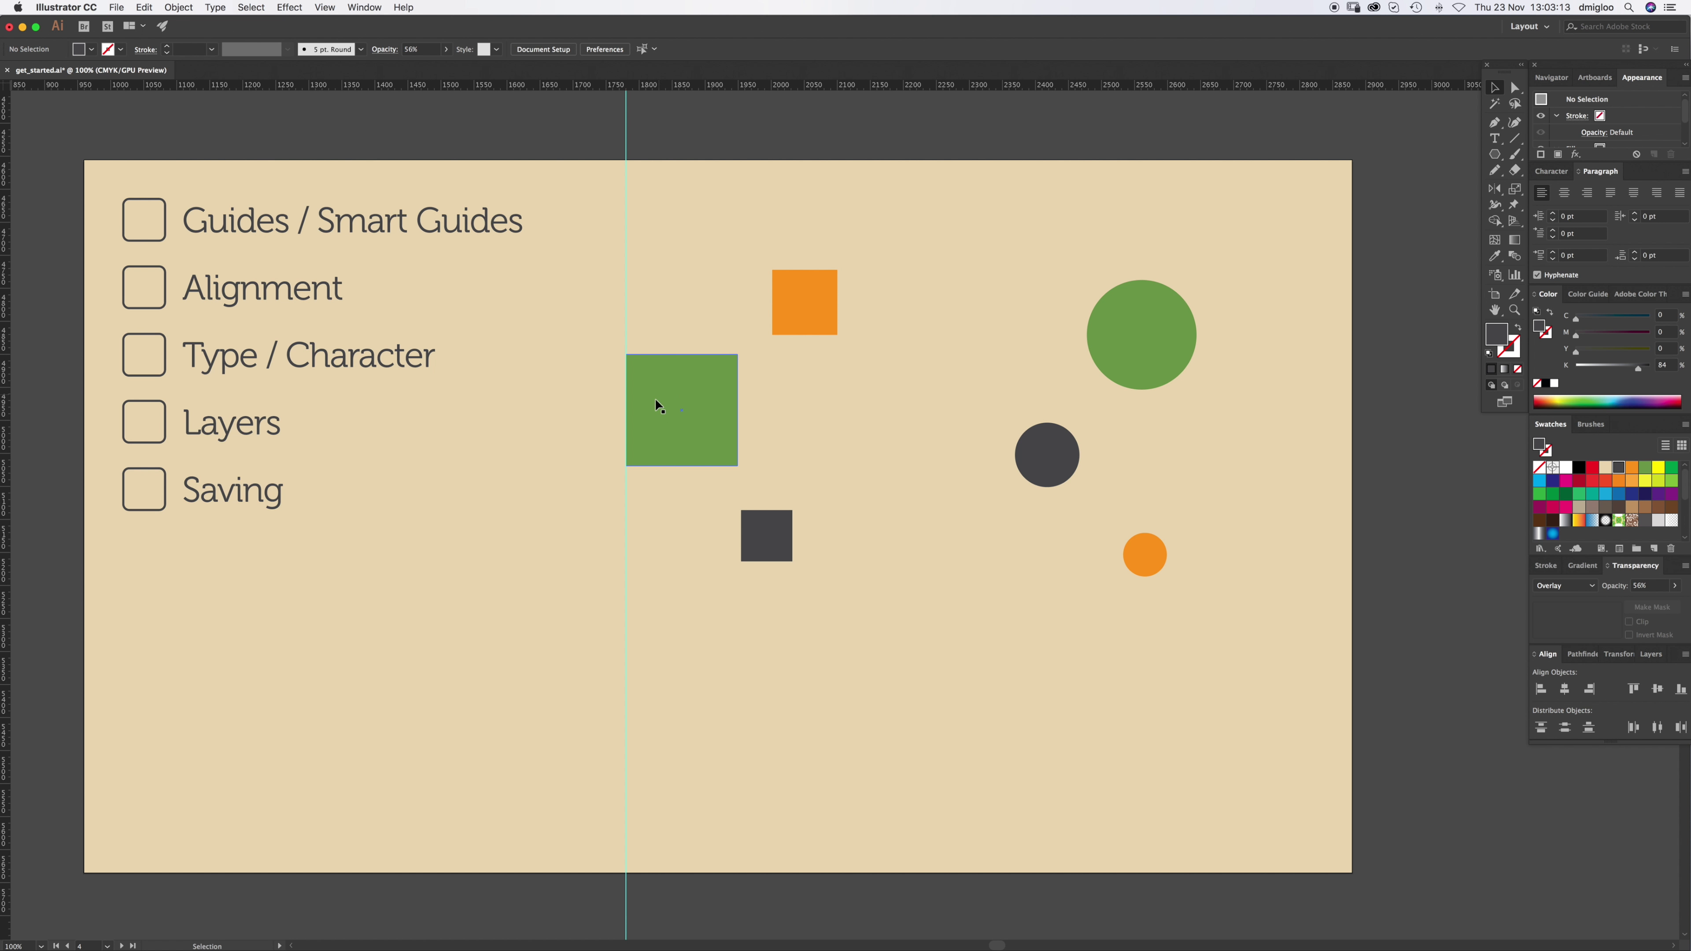
click(327, 8)
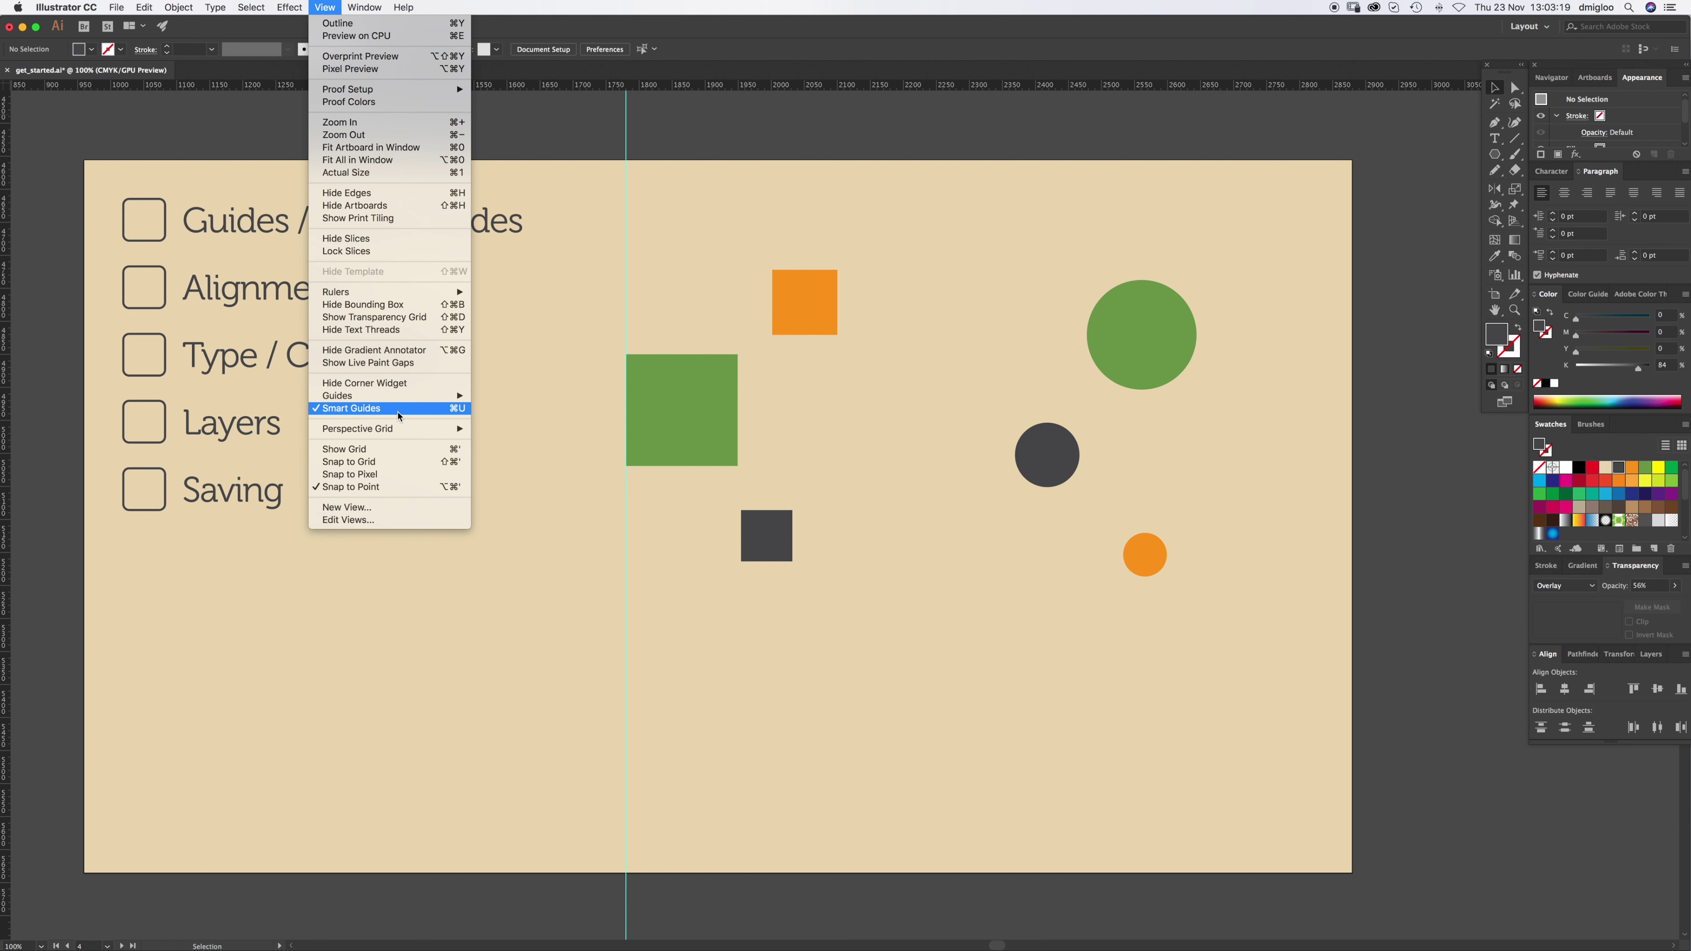
click(579, 382)
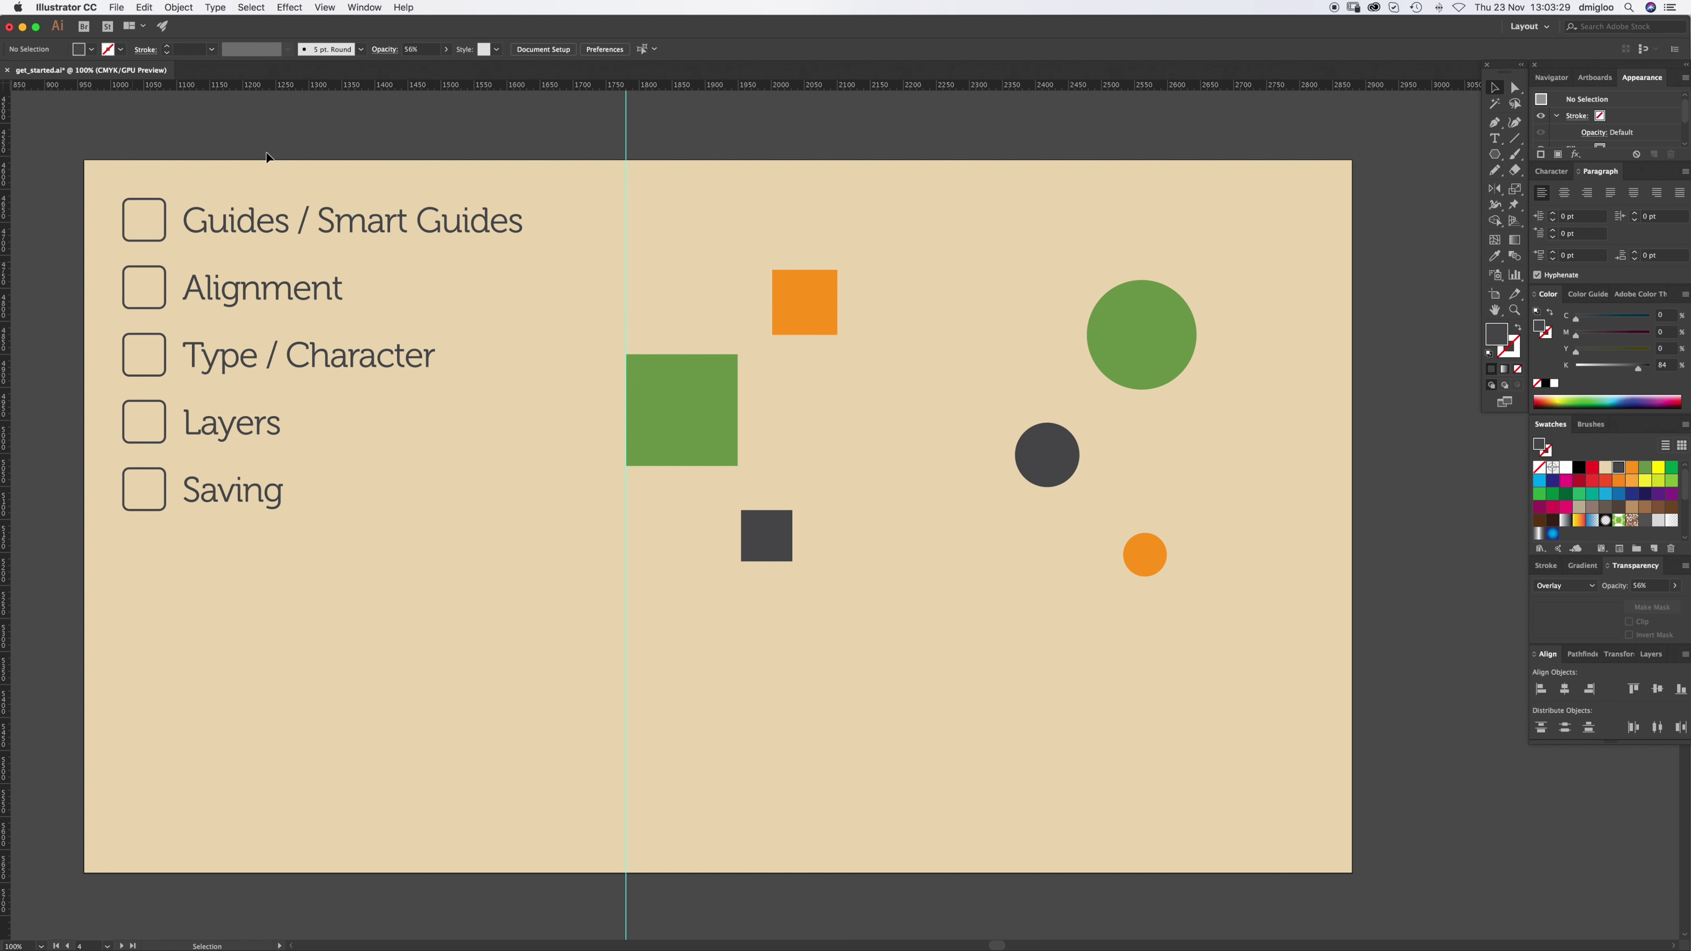
Step: Drag a horizontal guide to the green square's top edge and check the snapping options
drag(424, 89, 531, 205)
drag(636, 345, 649, 338)
click(324, 7)
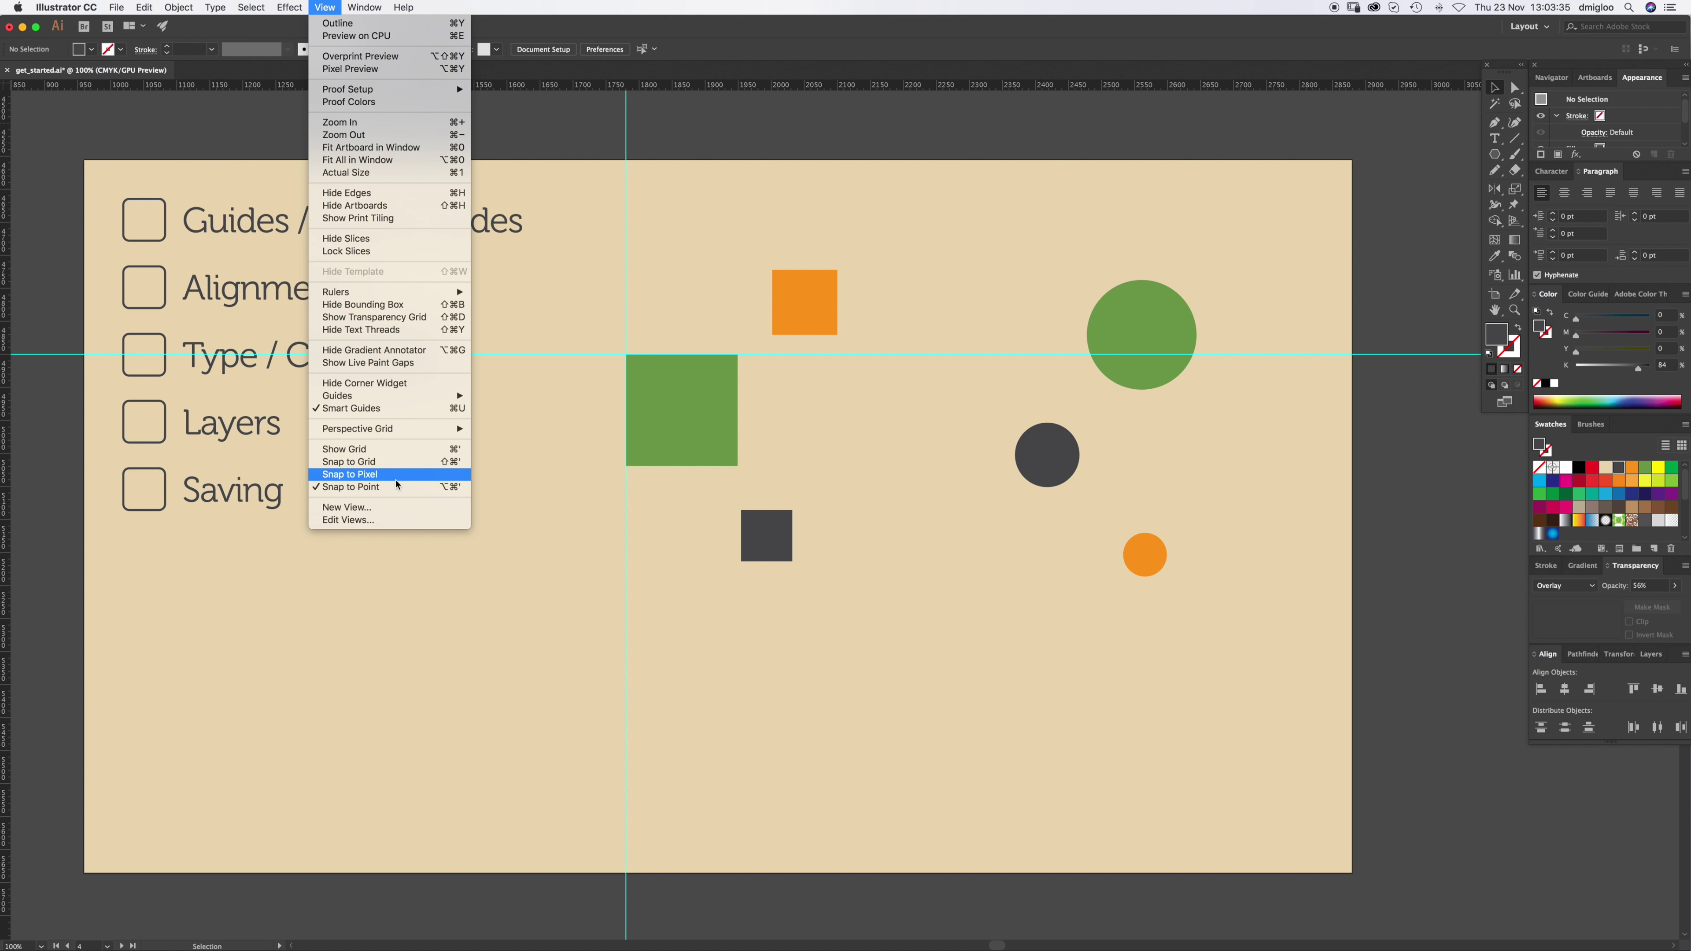
click(585, 460)
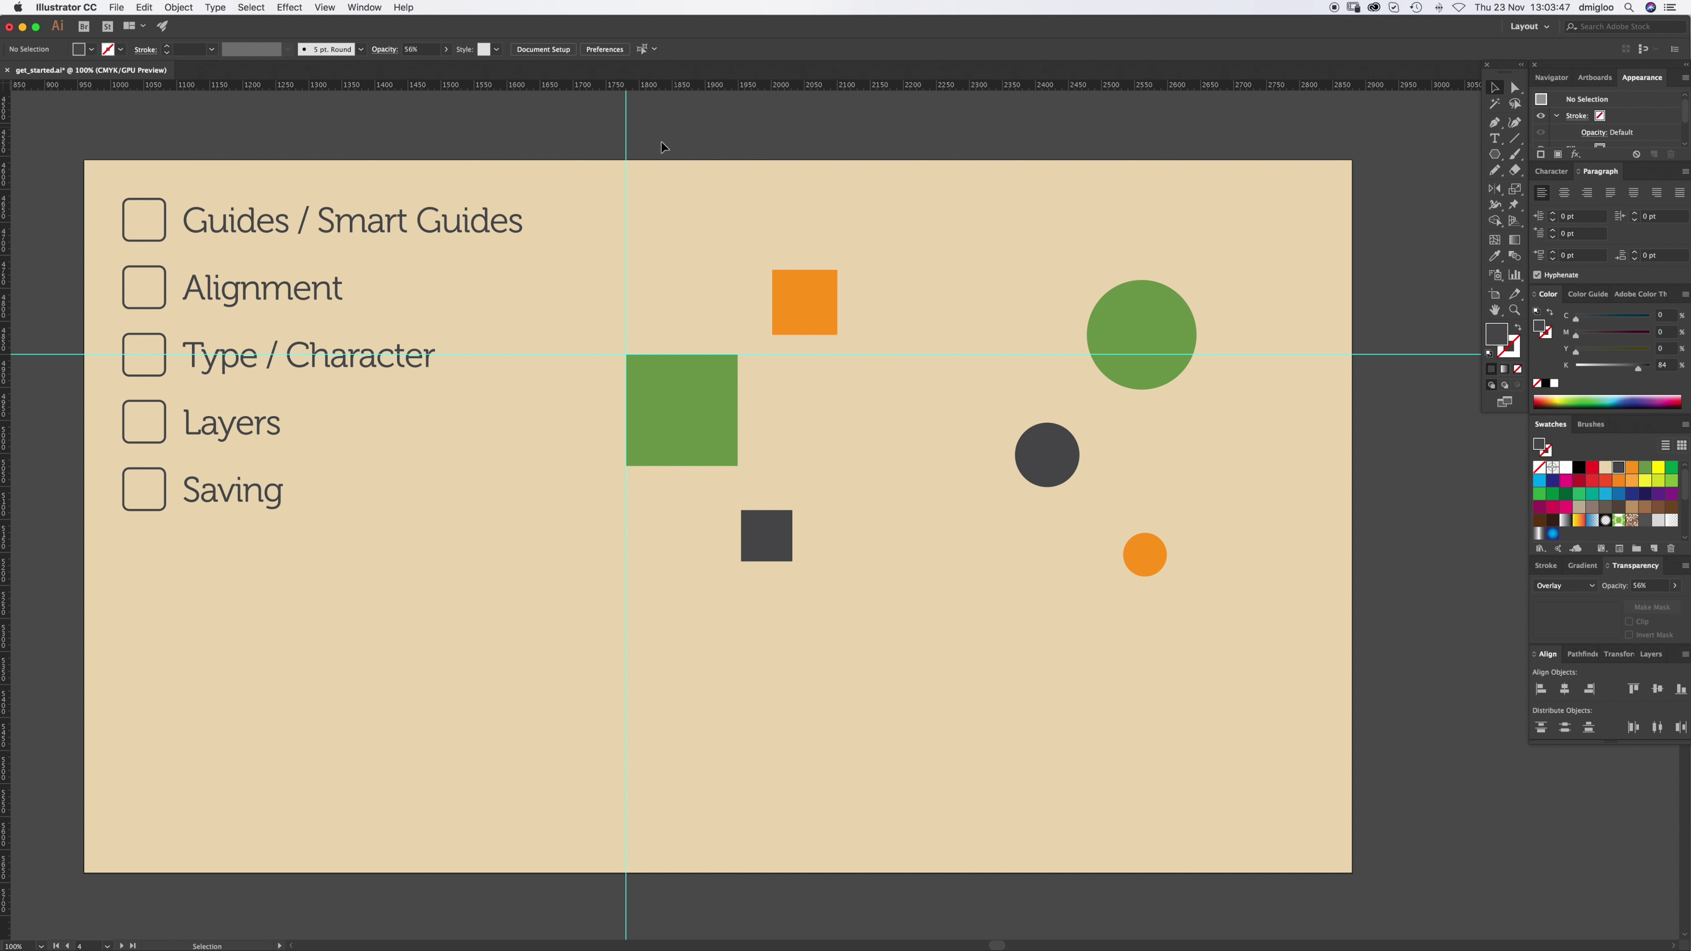
Step: Delete the vertical and horizontal guides
click(619, 137)
key(Delete)
click(1394, 353)
key(Delete)
Step: Move the orange square to the top-right corner, add a vertical guide at its left edge, then move it bottom-left
click(812, 318)
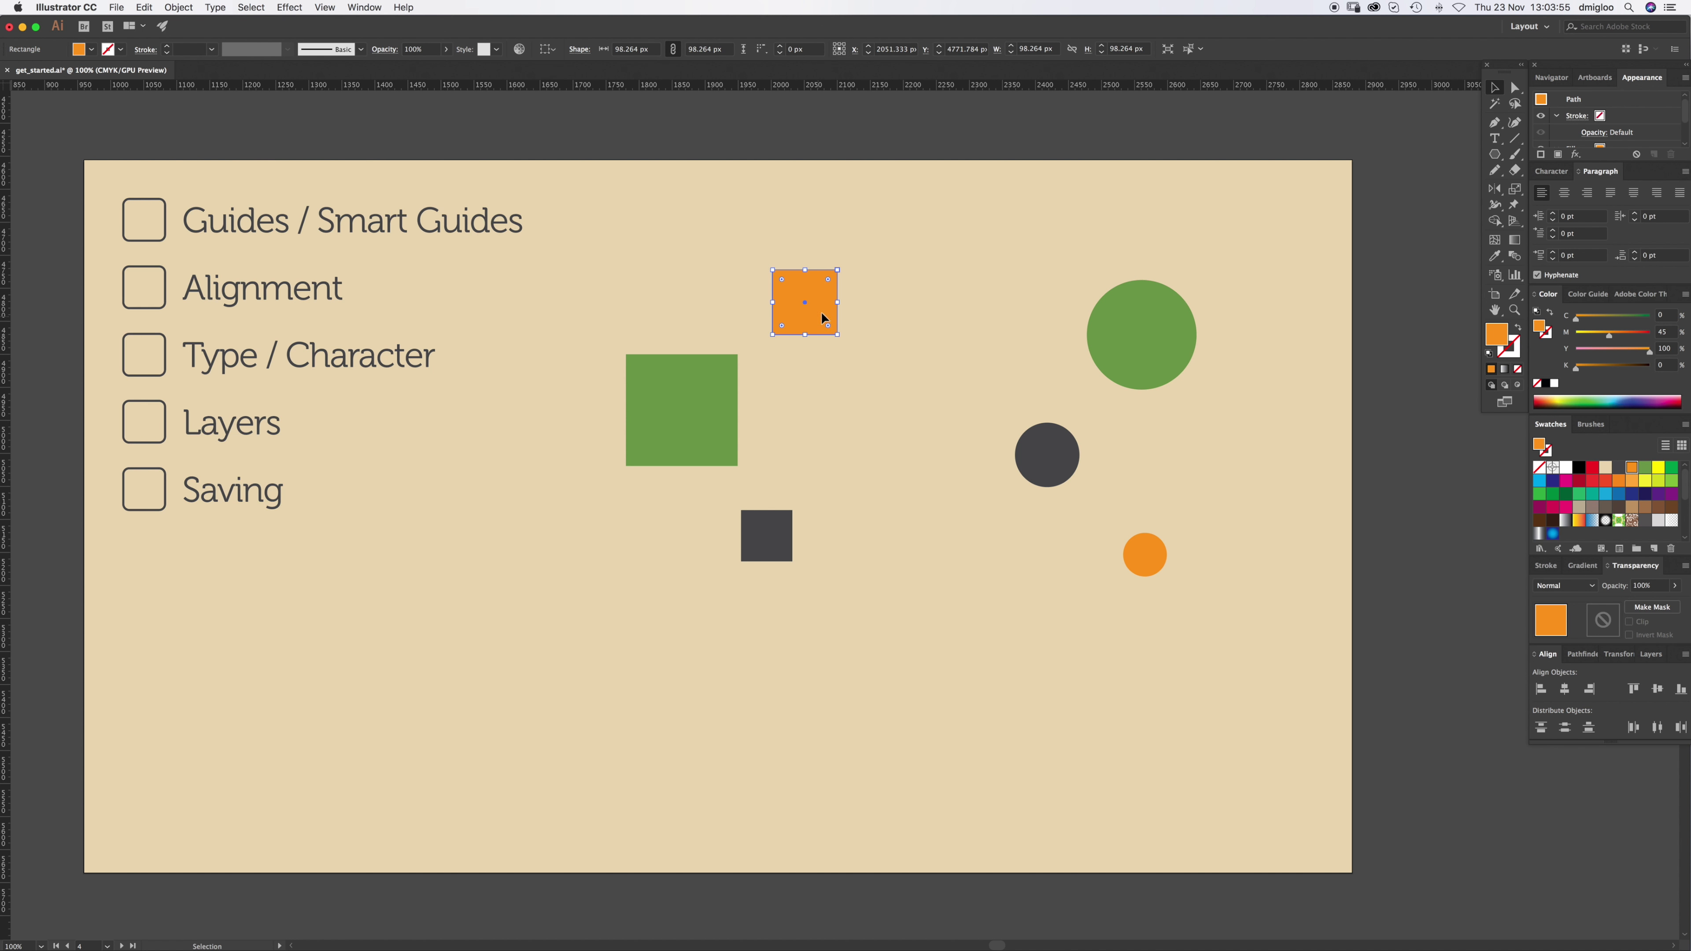
drag(834, 312, 1287, 225)
drag(6, 303, 1107, 246)
drag(1292, 238, 100, 858)
drag(9, 791, 796, 279)
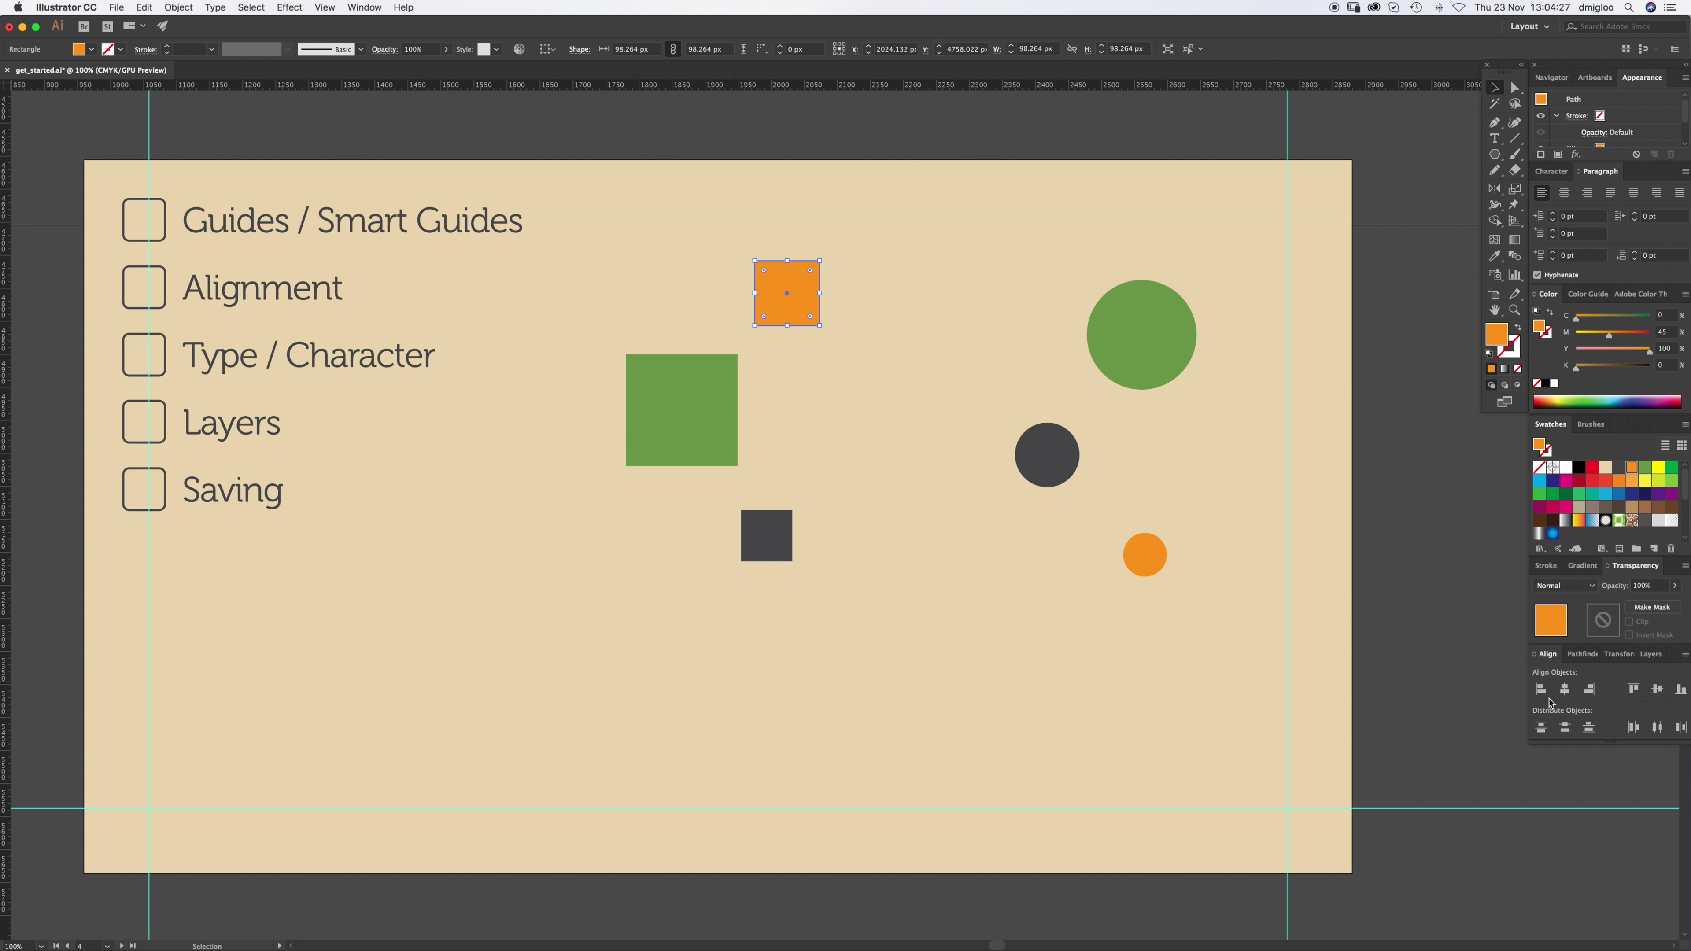
Step: Align the orange square to the artboard and centre it horizontally and vertically
click(875, 270)
click(789, 293)
click(549, 49)
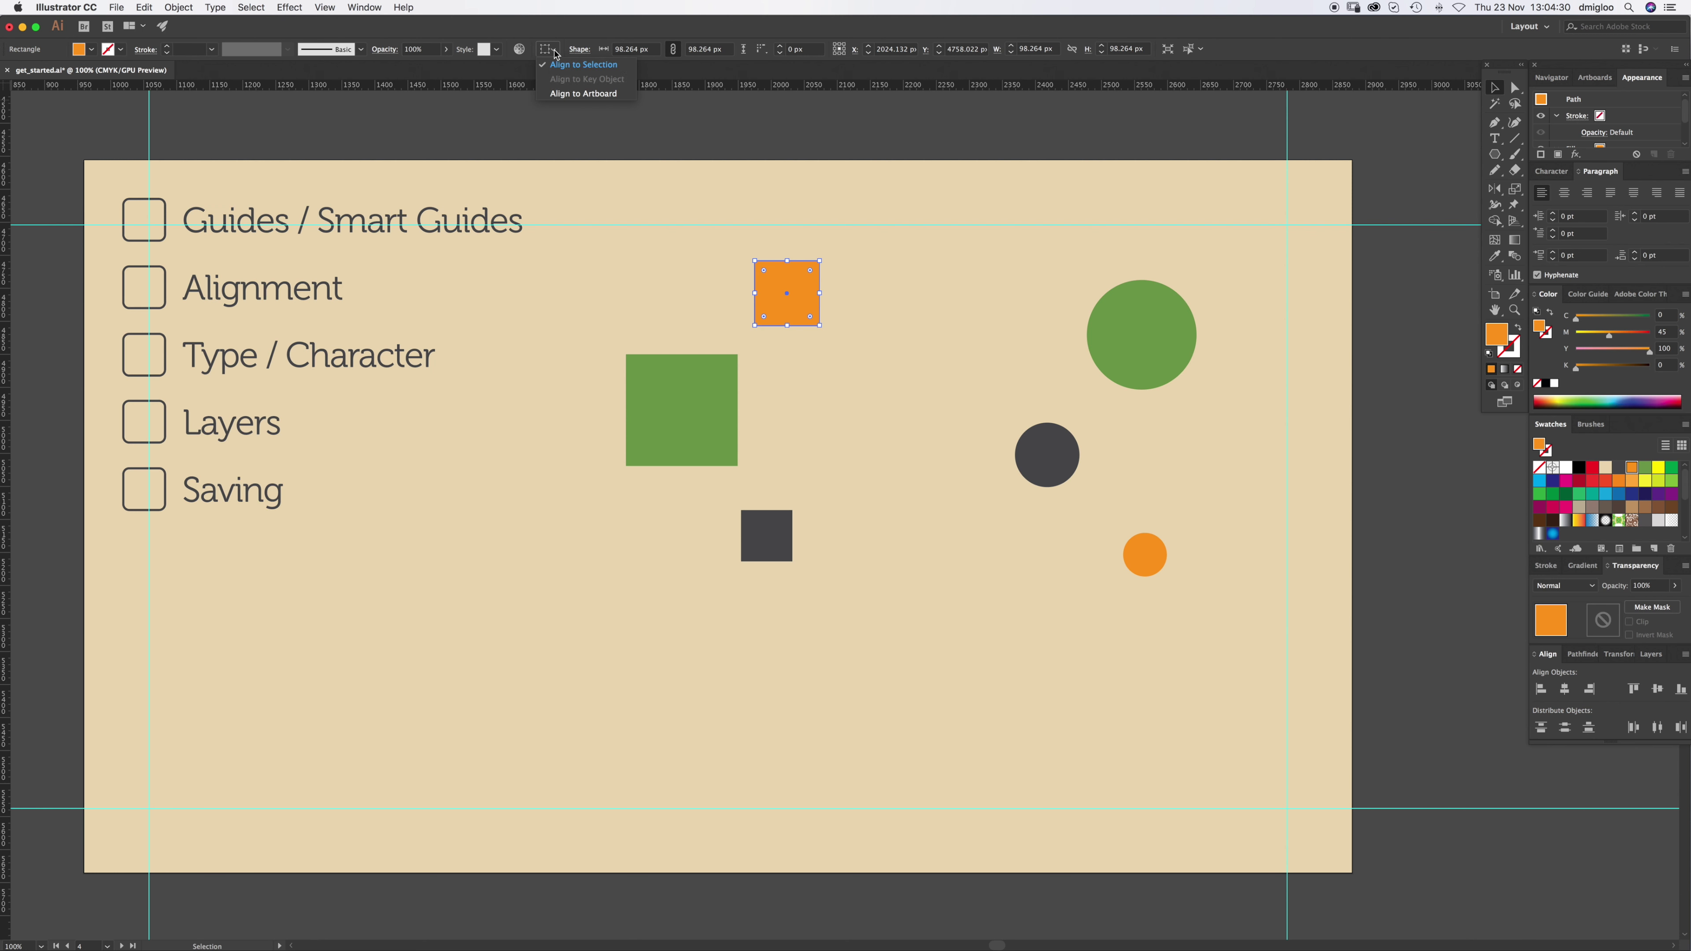
click(571, 94)
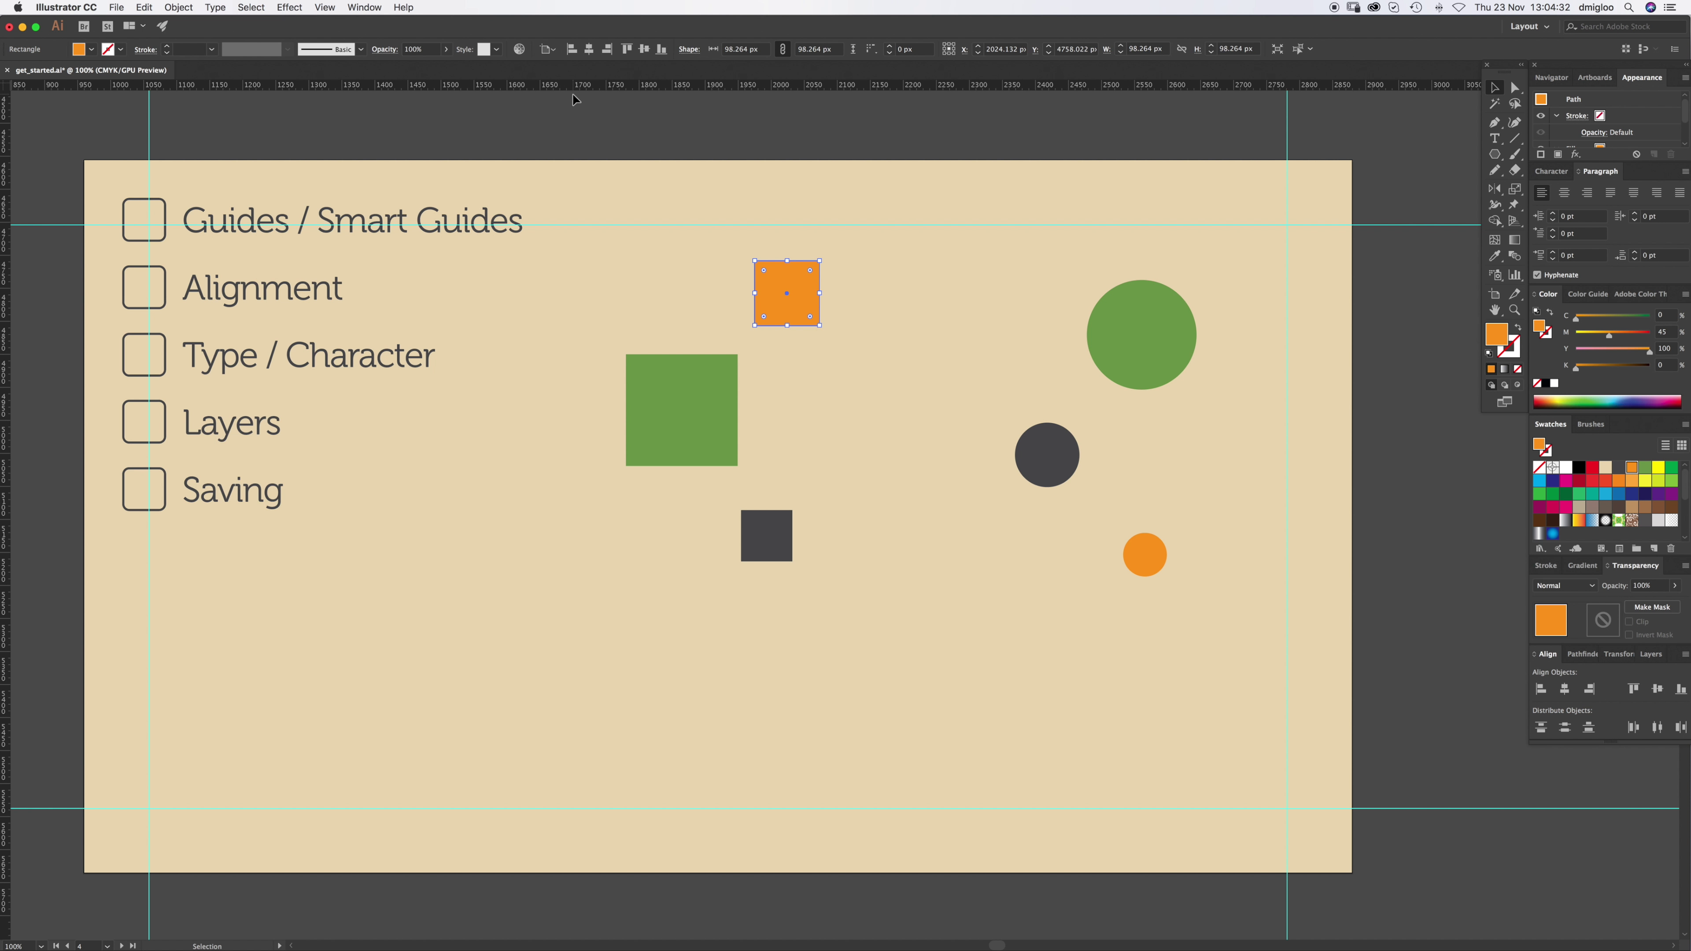
click(629, 50)
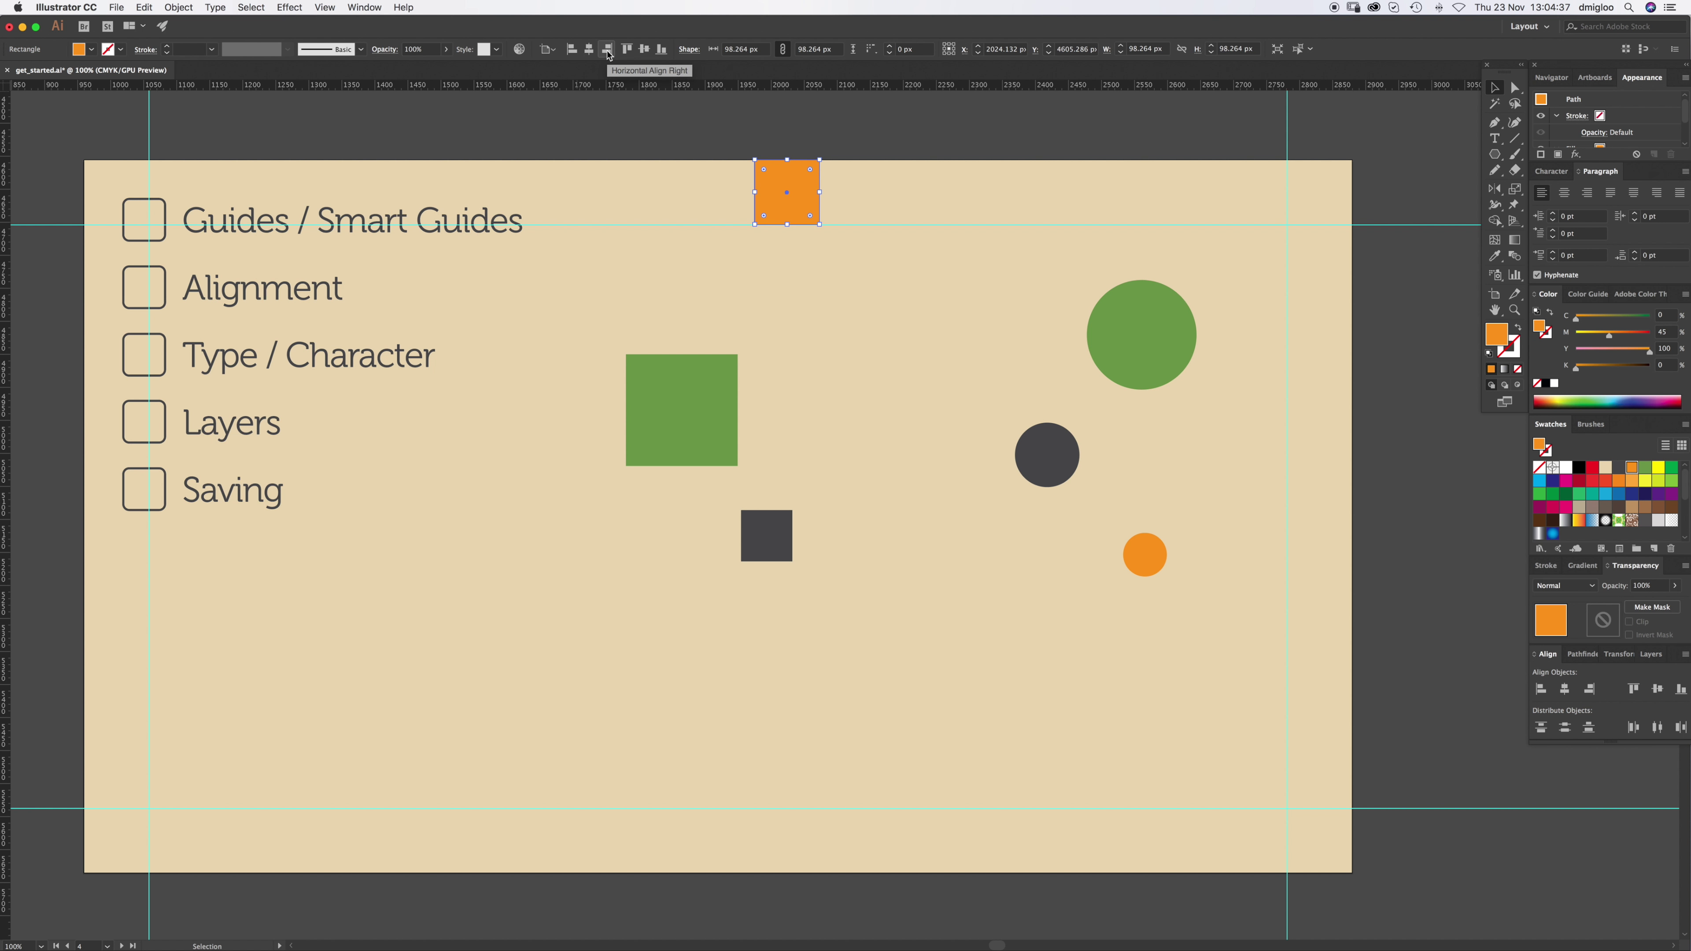
click(609, 50)
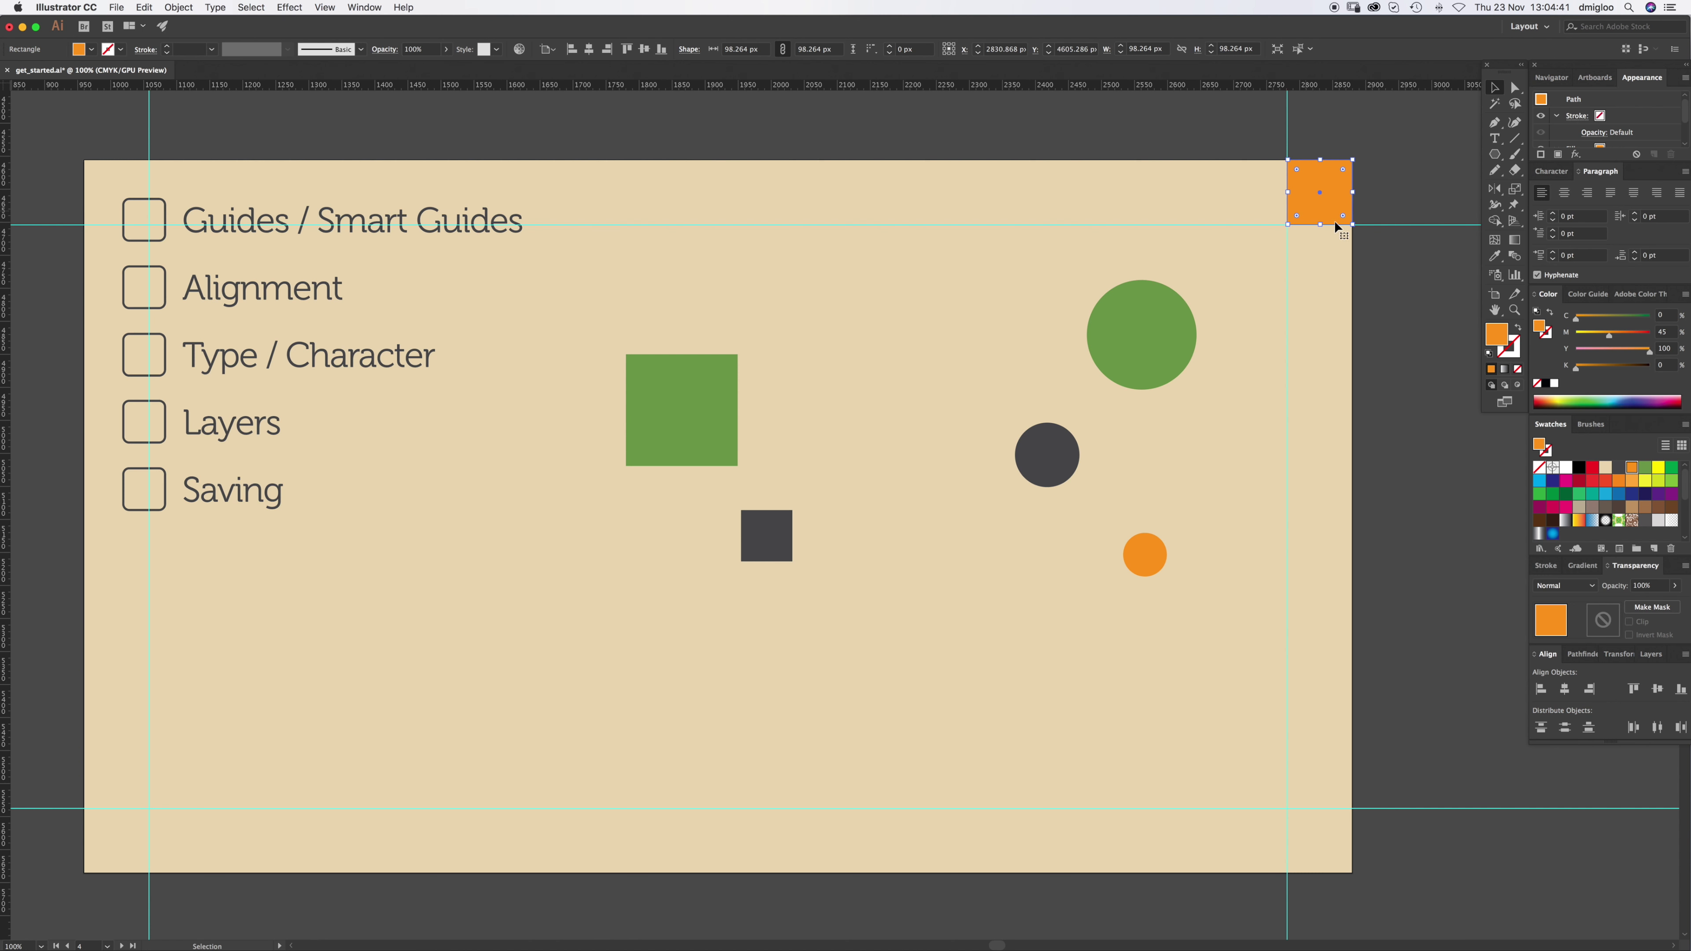
click(661, 49)
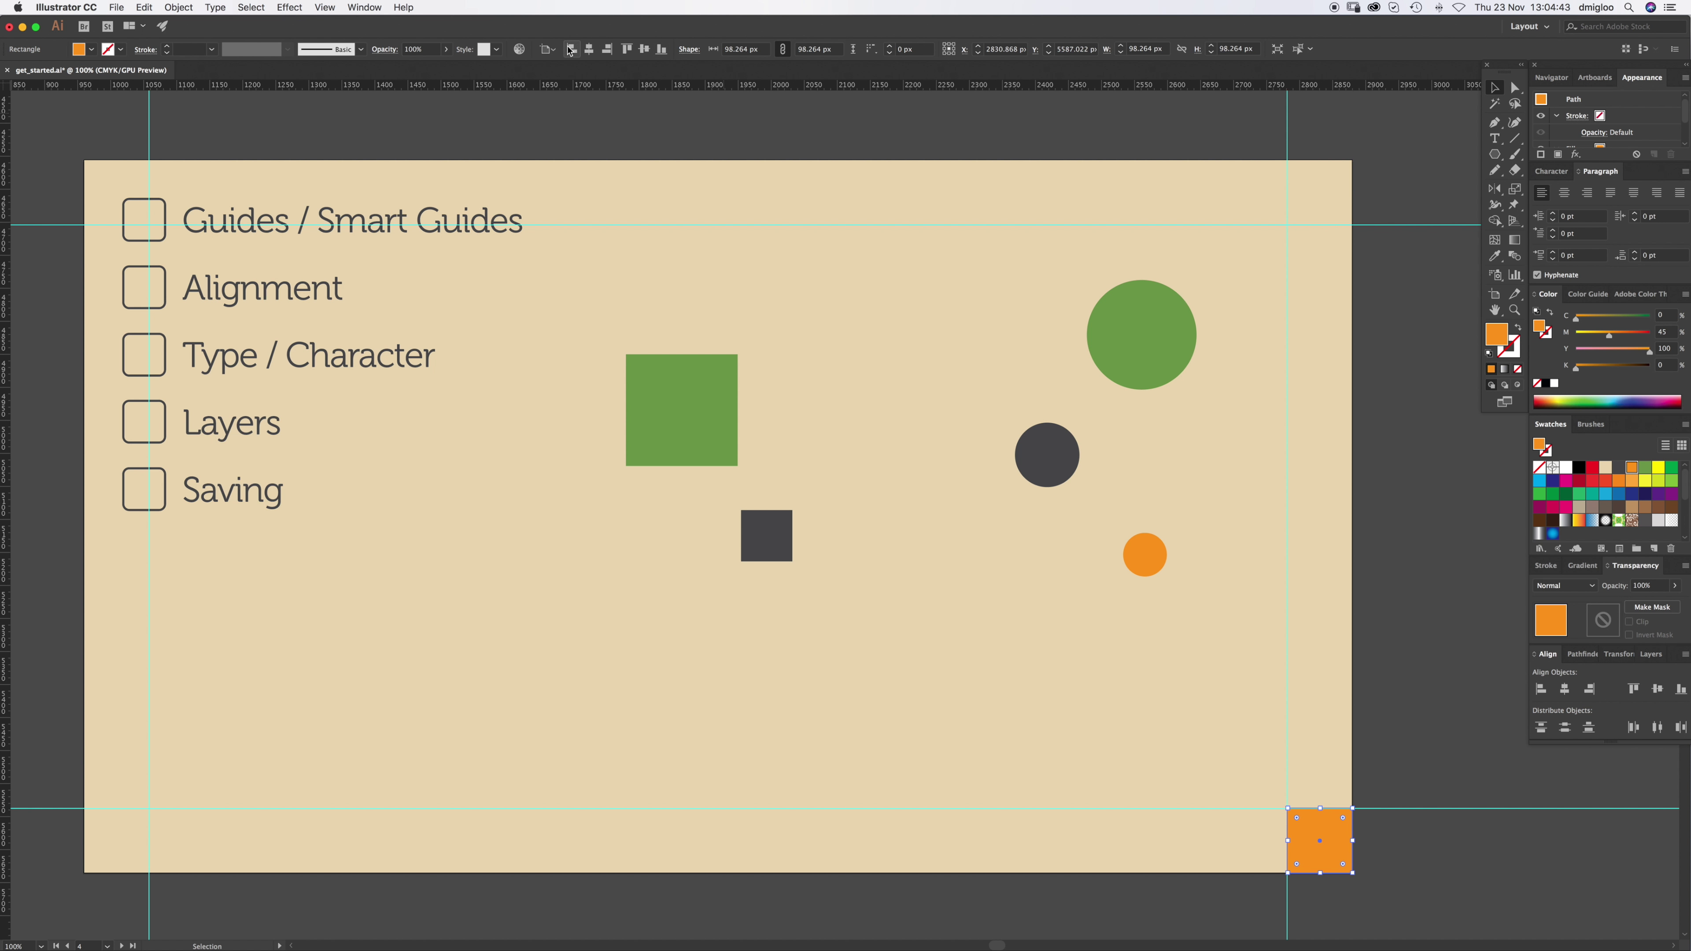
click(572, 51)
click(589, 49)
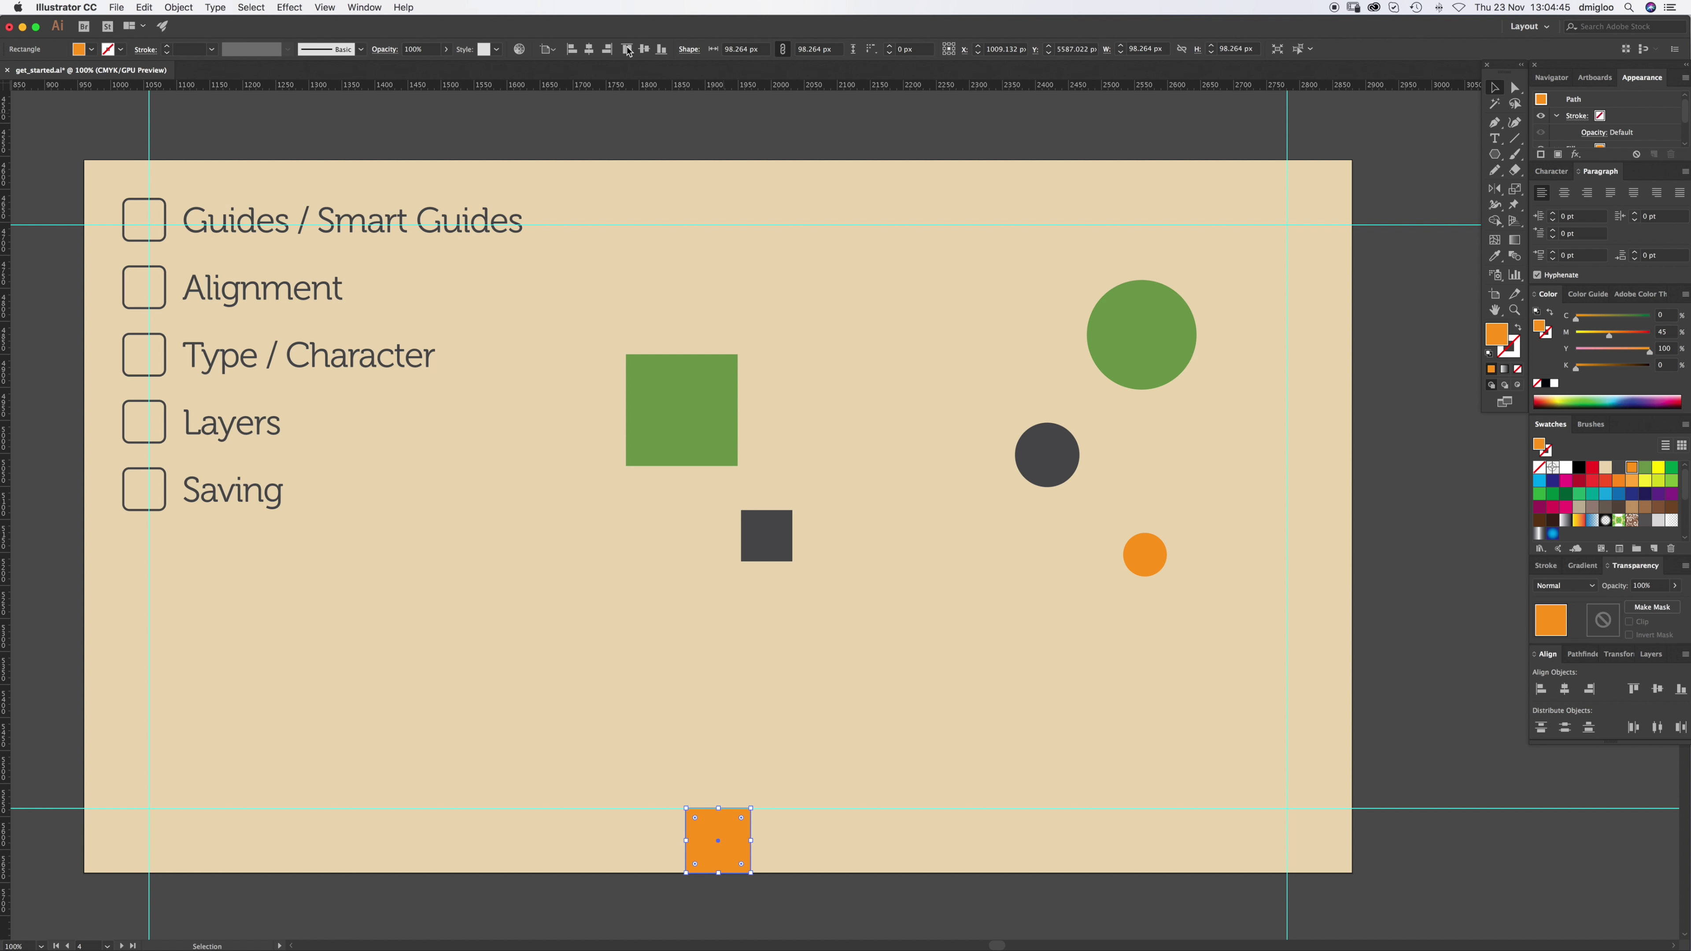
click(645, 49)
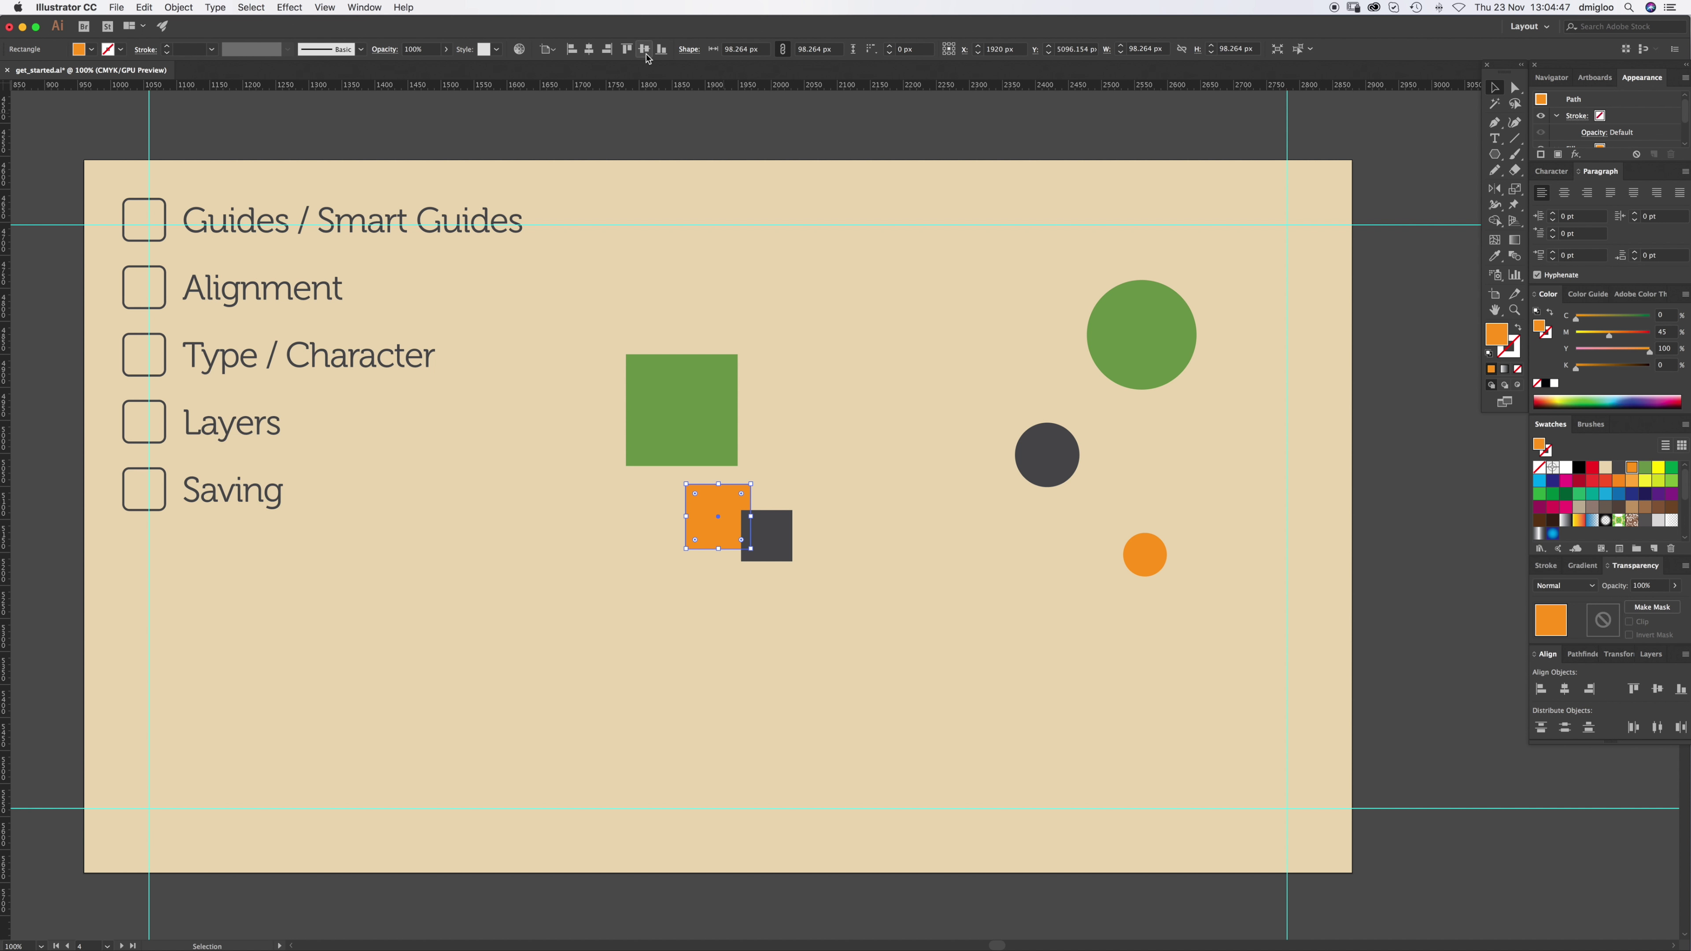
Step: Switch alignment back to the selection and centre the orange square on the green square
click(555, 54)
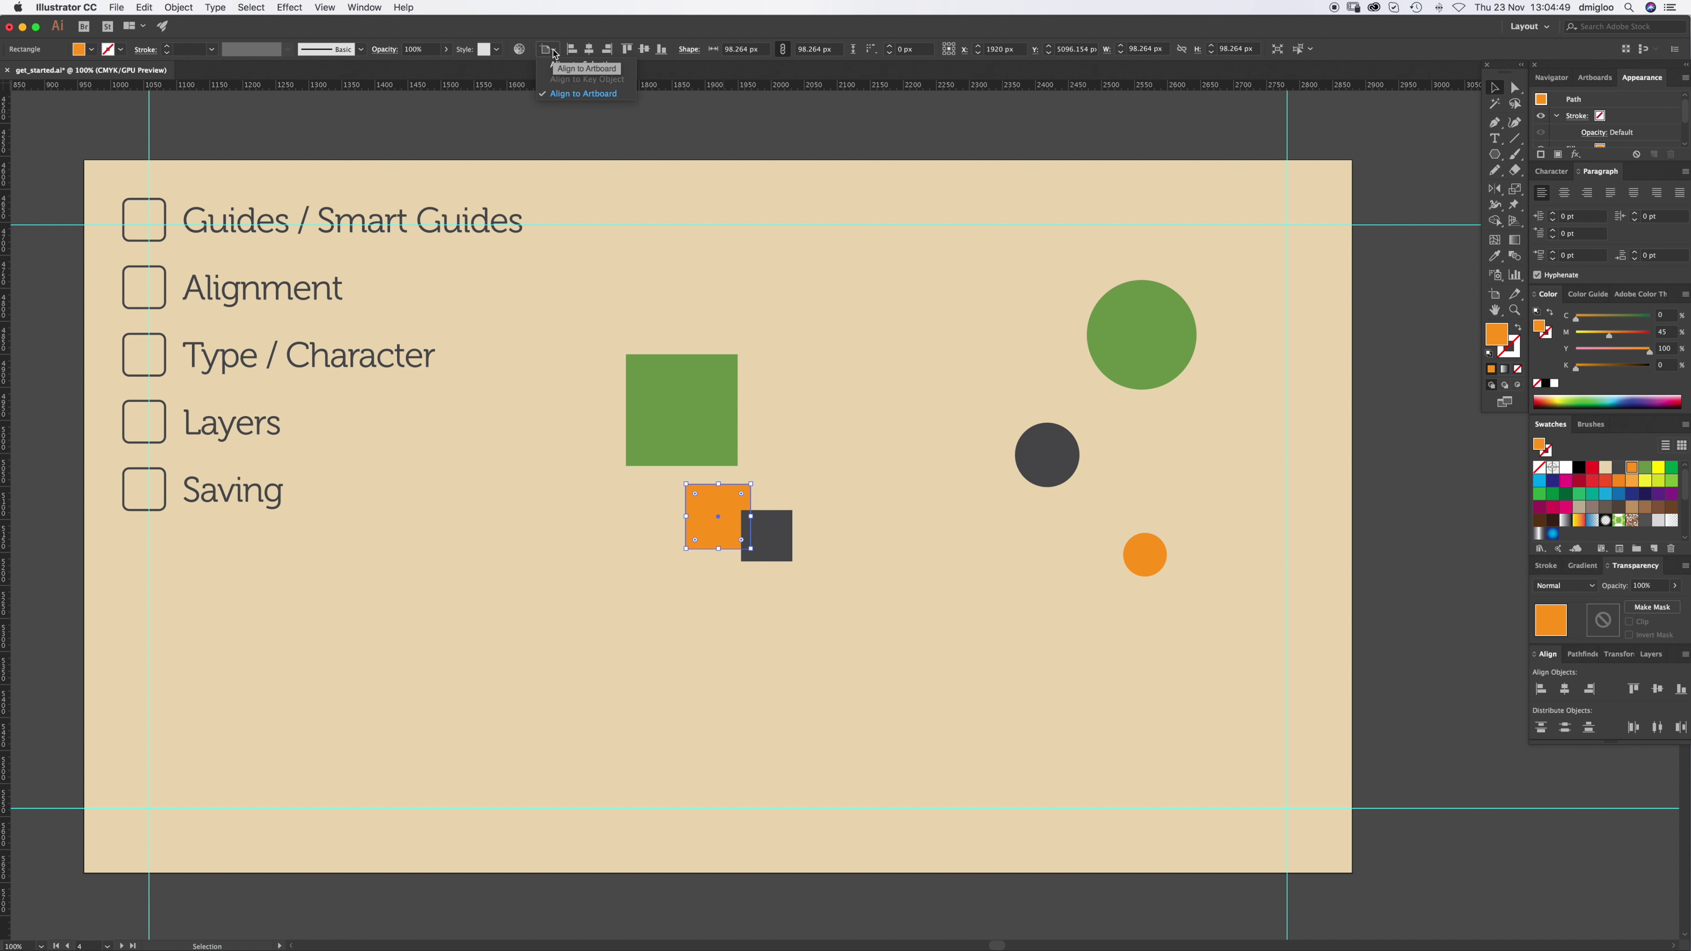
click(572, 71)
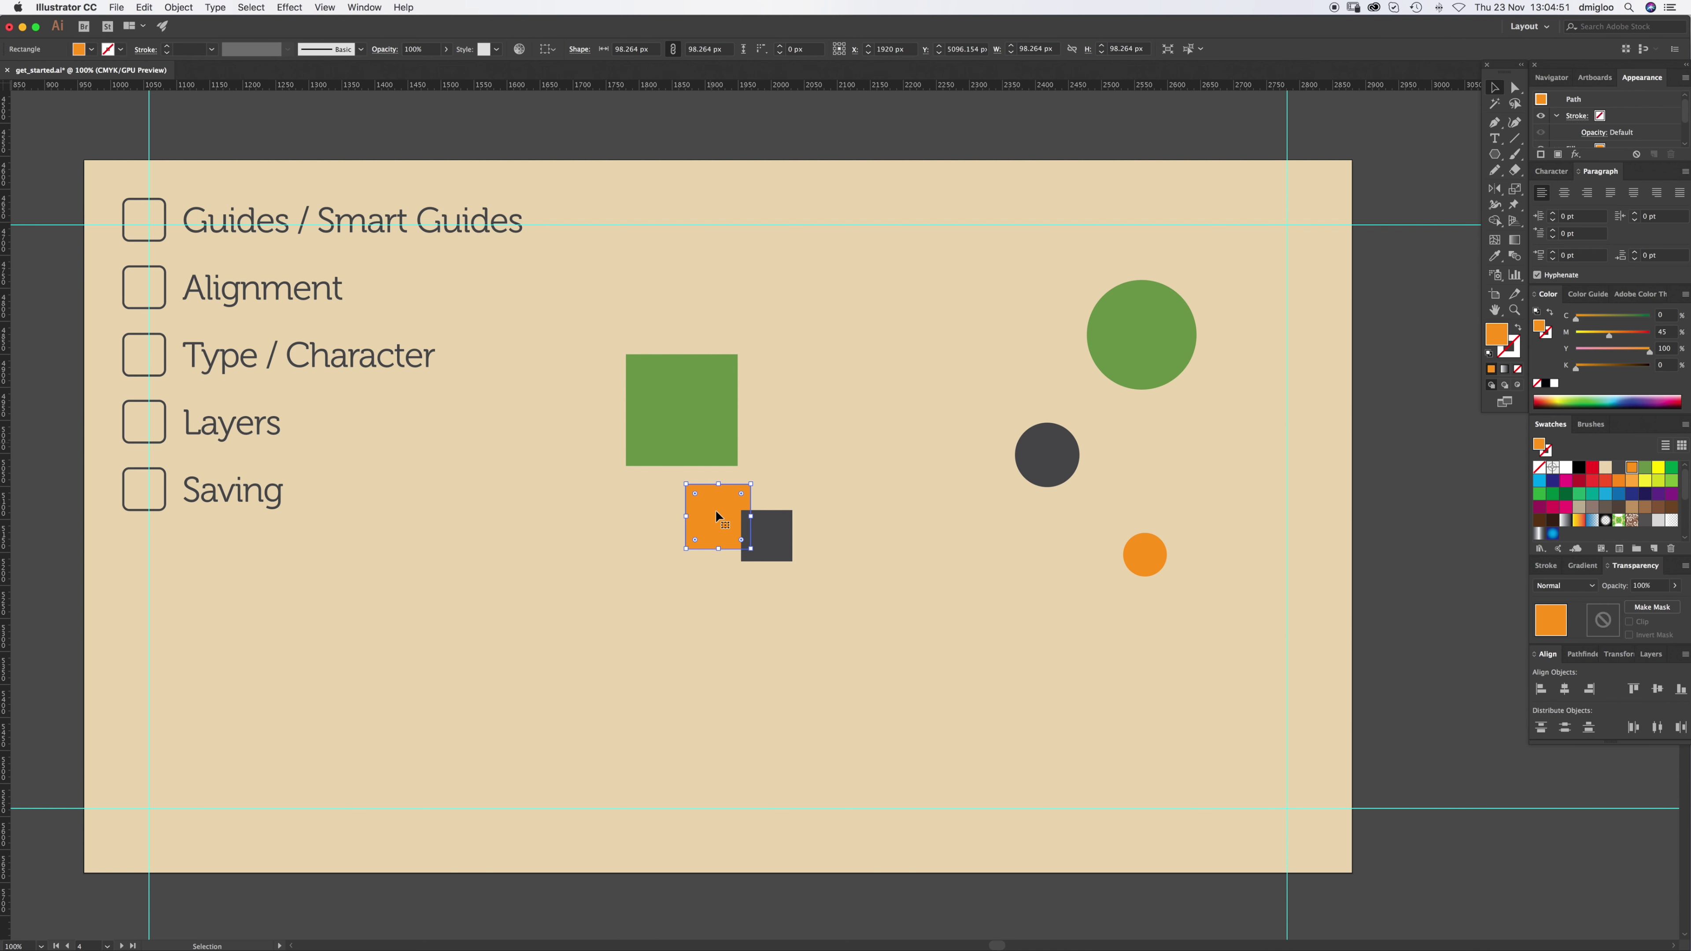
drag(716, 519, 774, 274)
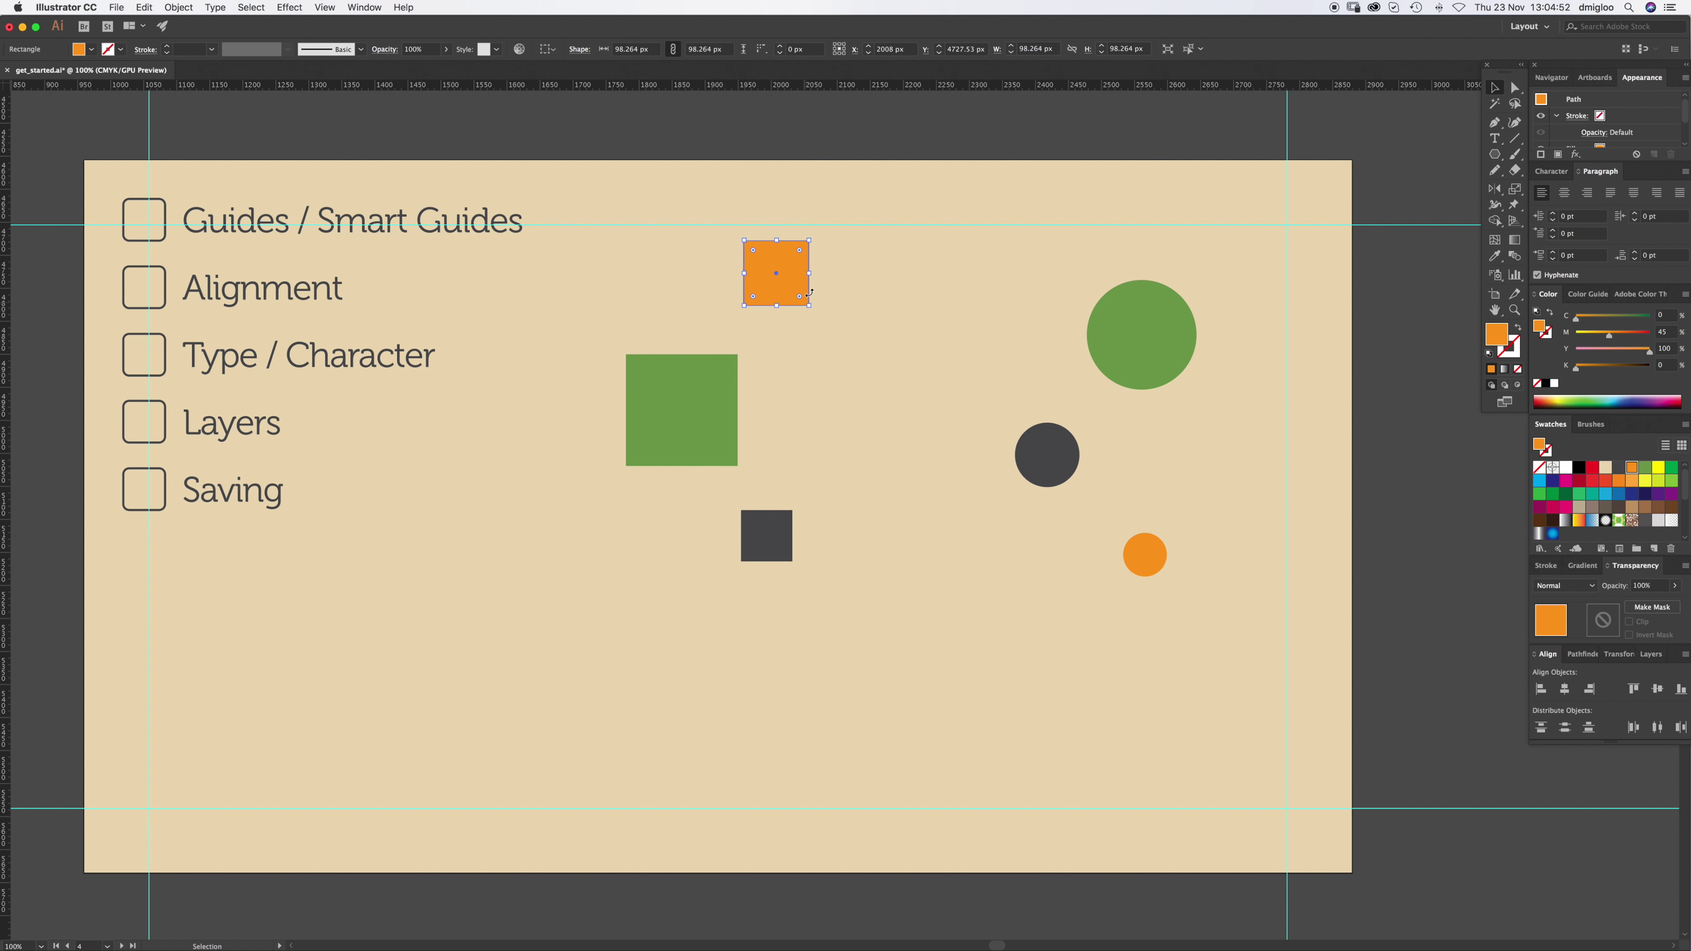
shift+click(658, 403)
click(588, 48)
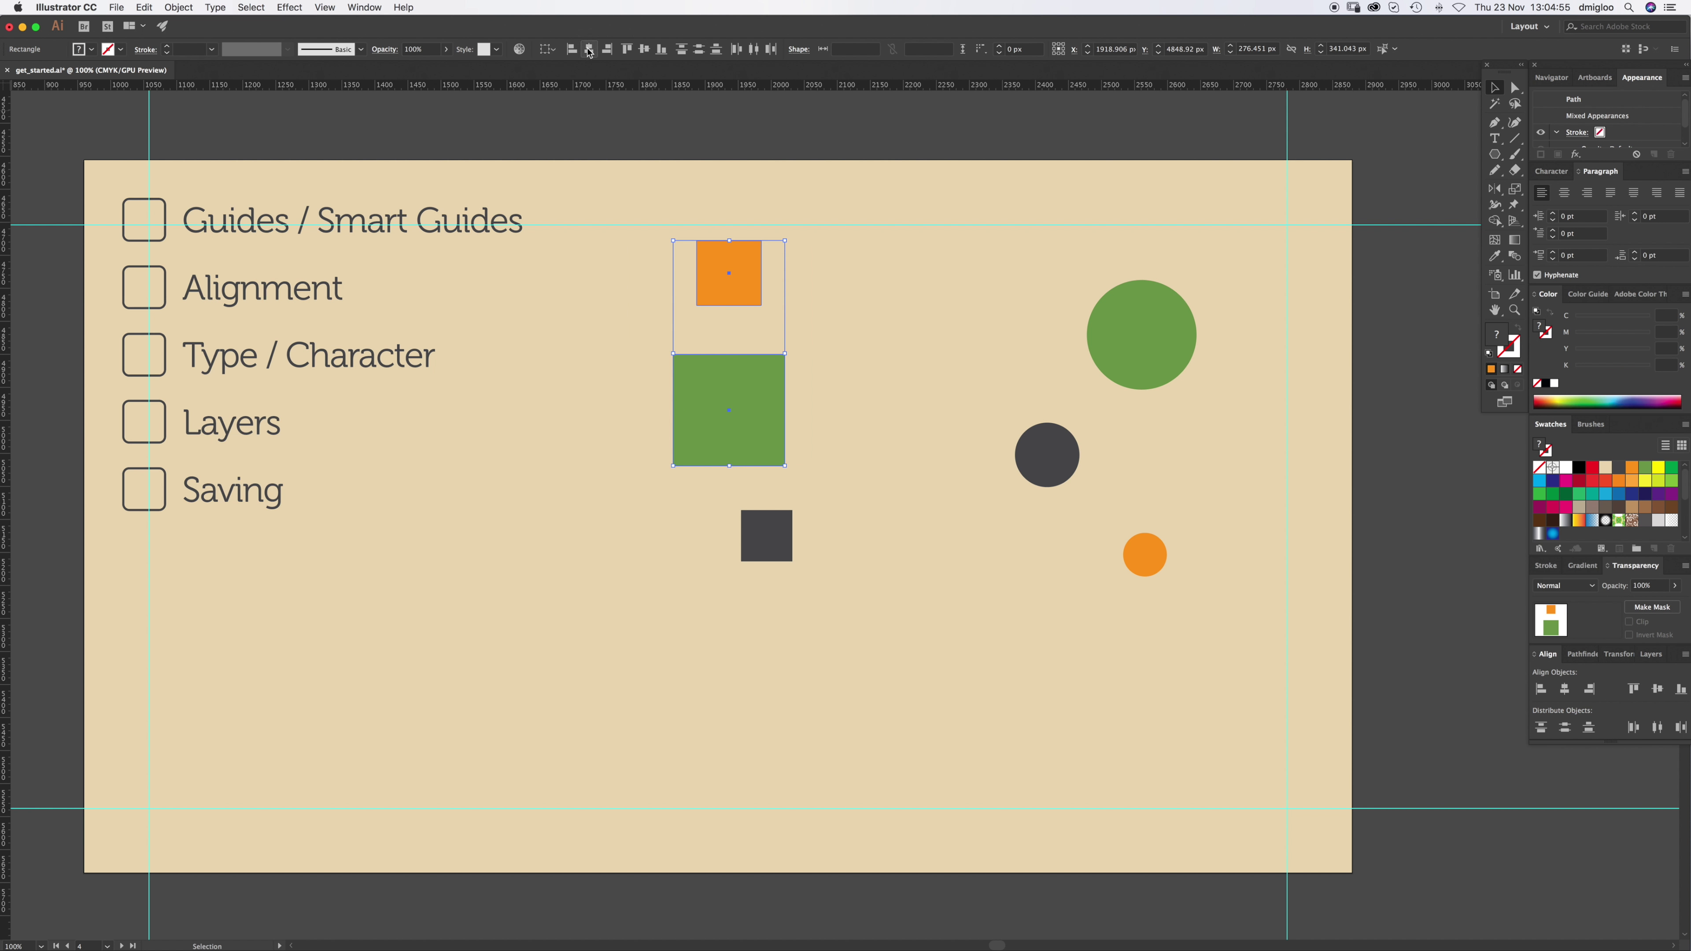
click(644, 50)
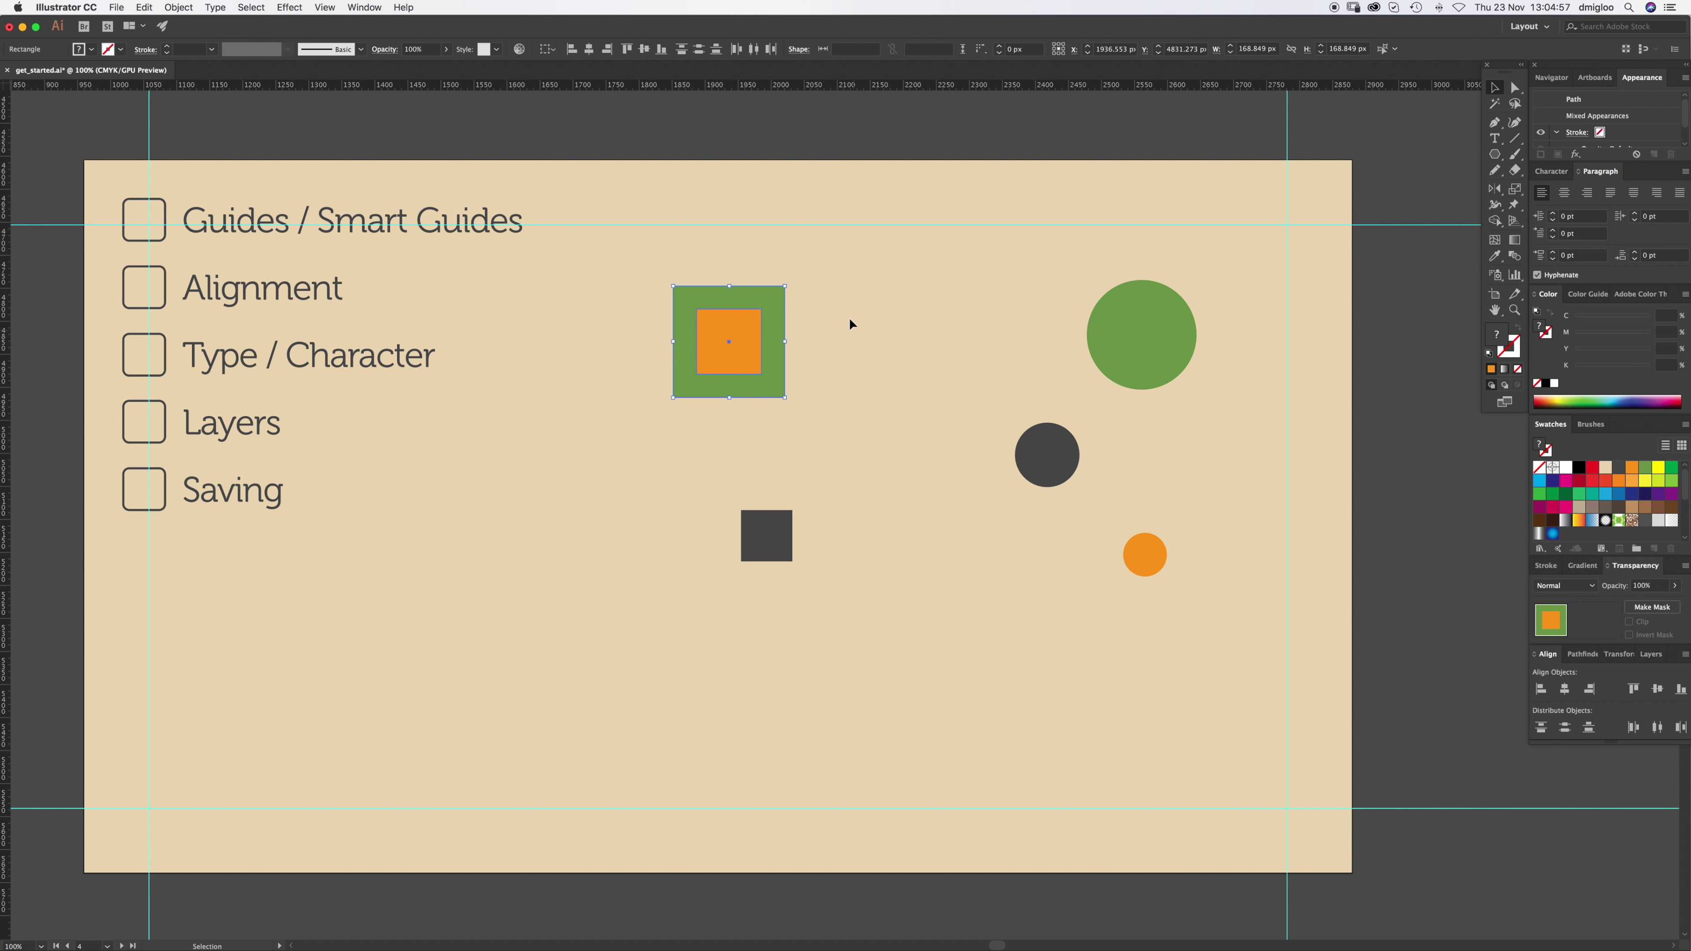
Step: Nest the three squares, then align them to the green square's left and bottom edges
drag(667, 596, 669, 594)
click(588, 49)
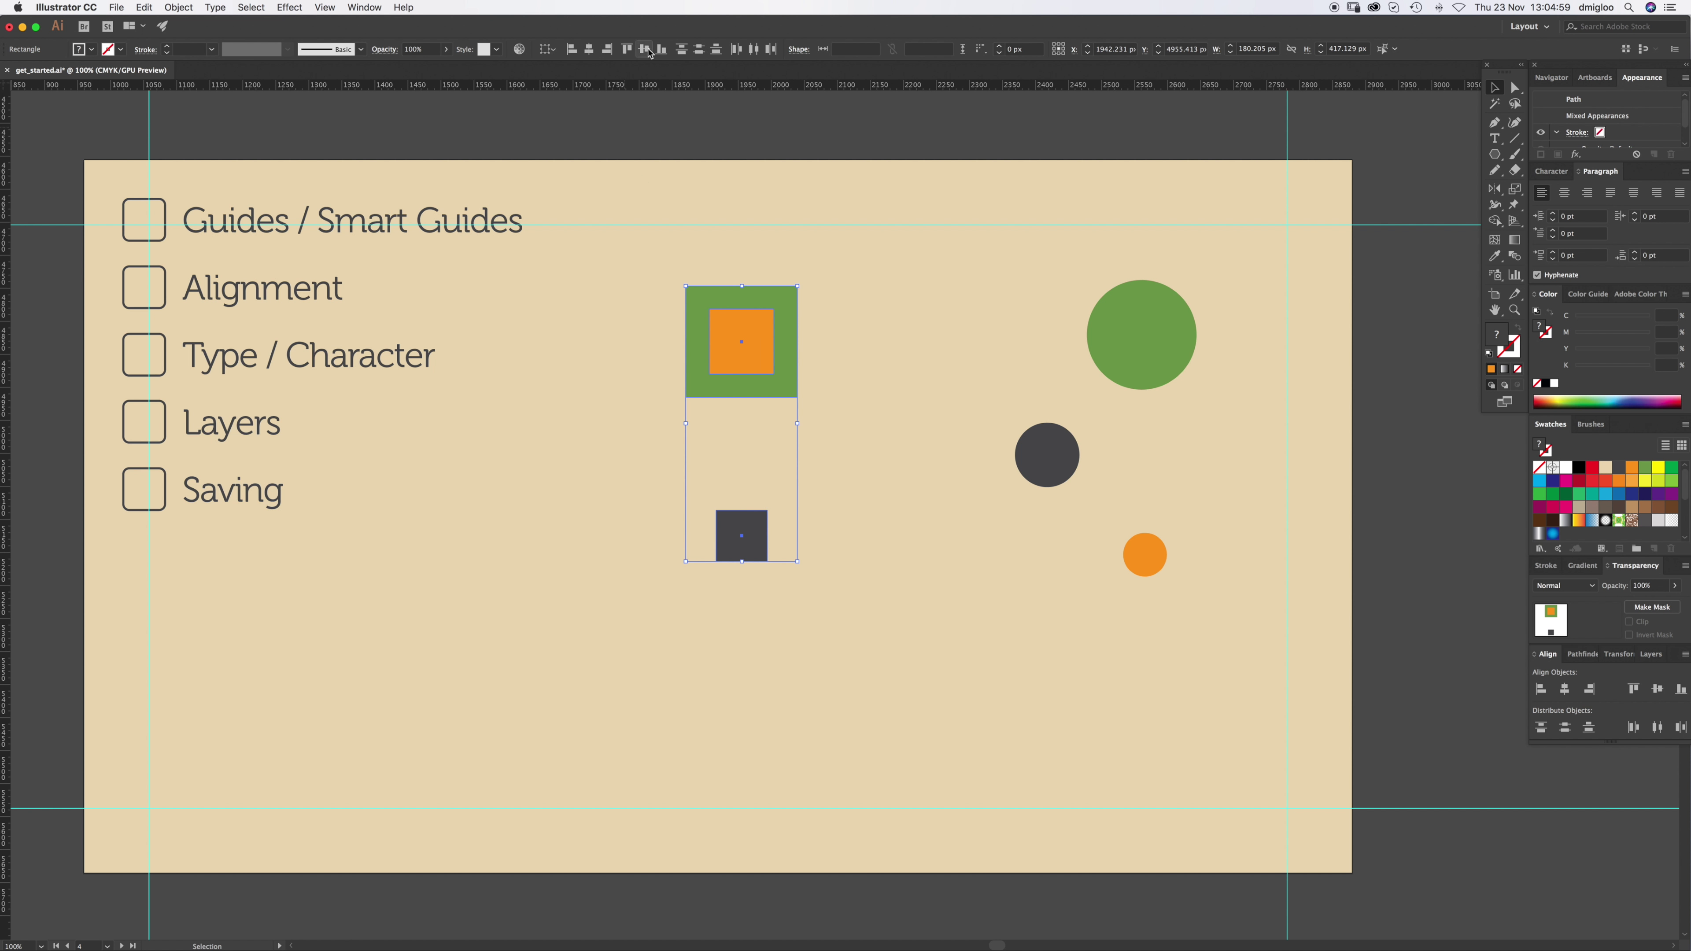
click(644, 49)
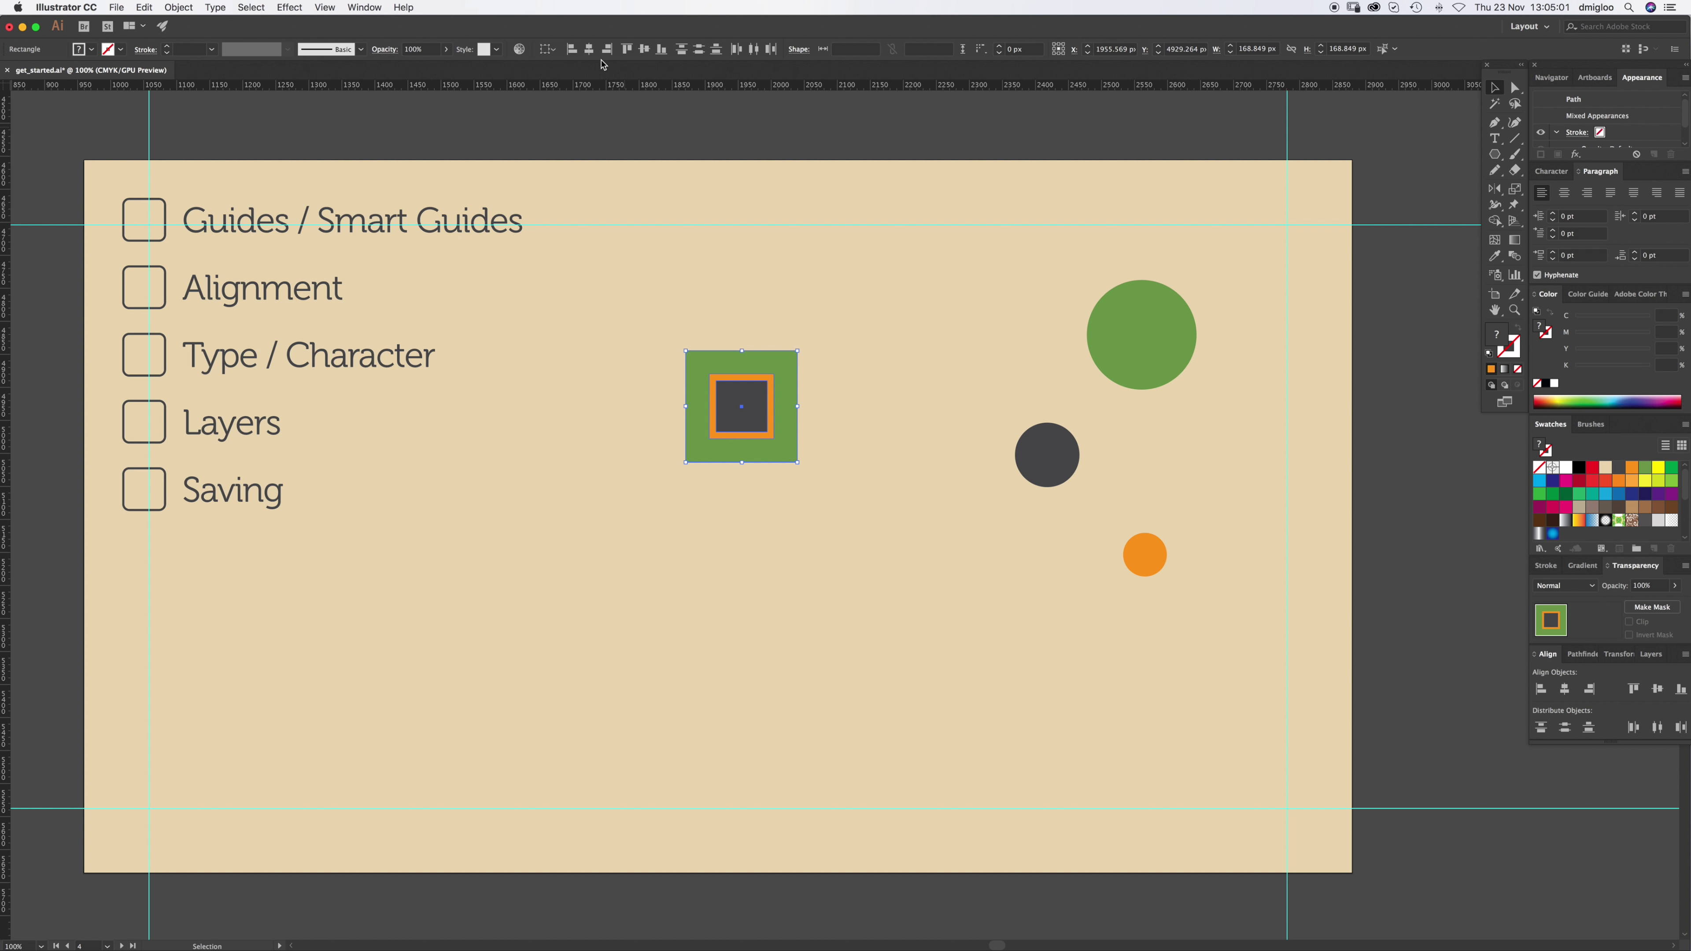
click(571, 49)
click(627, 49)
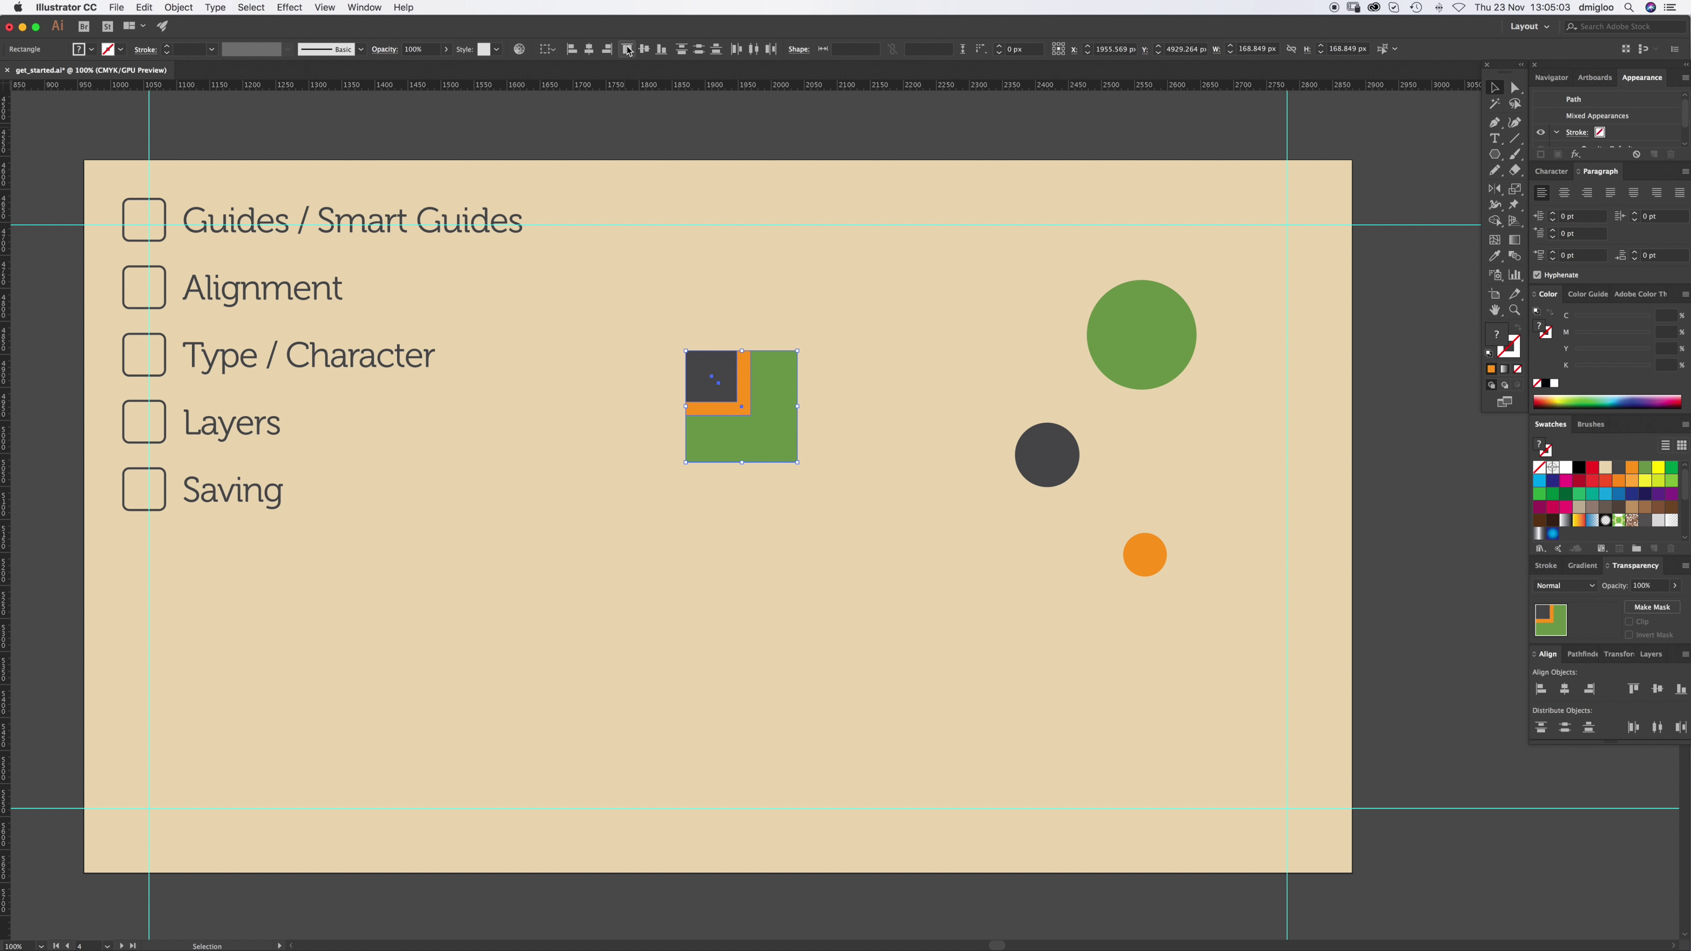
click(661, 49)
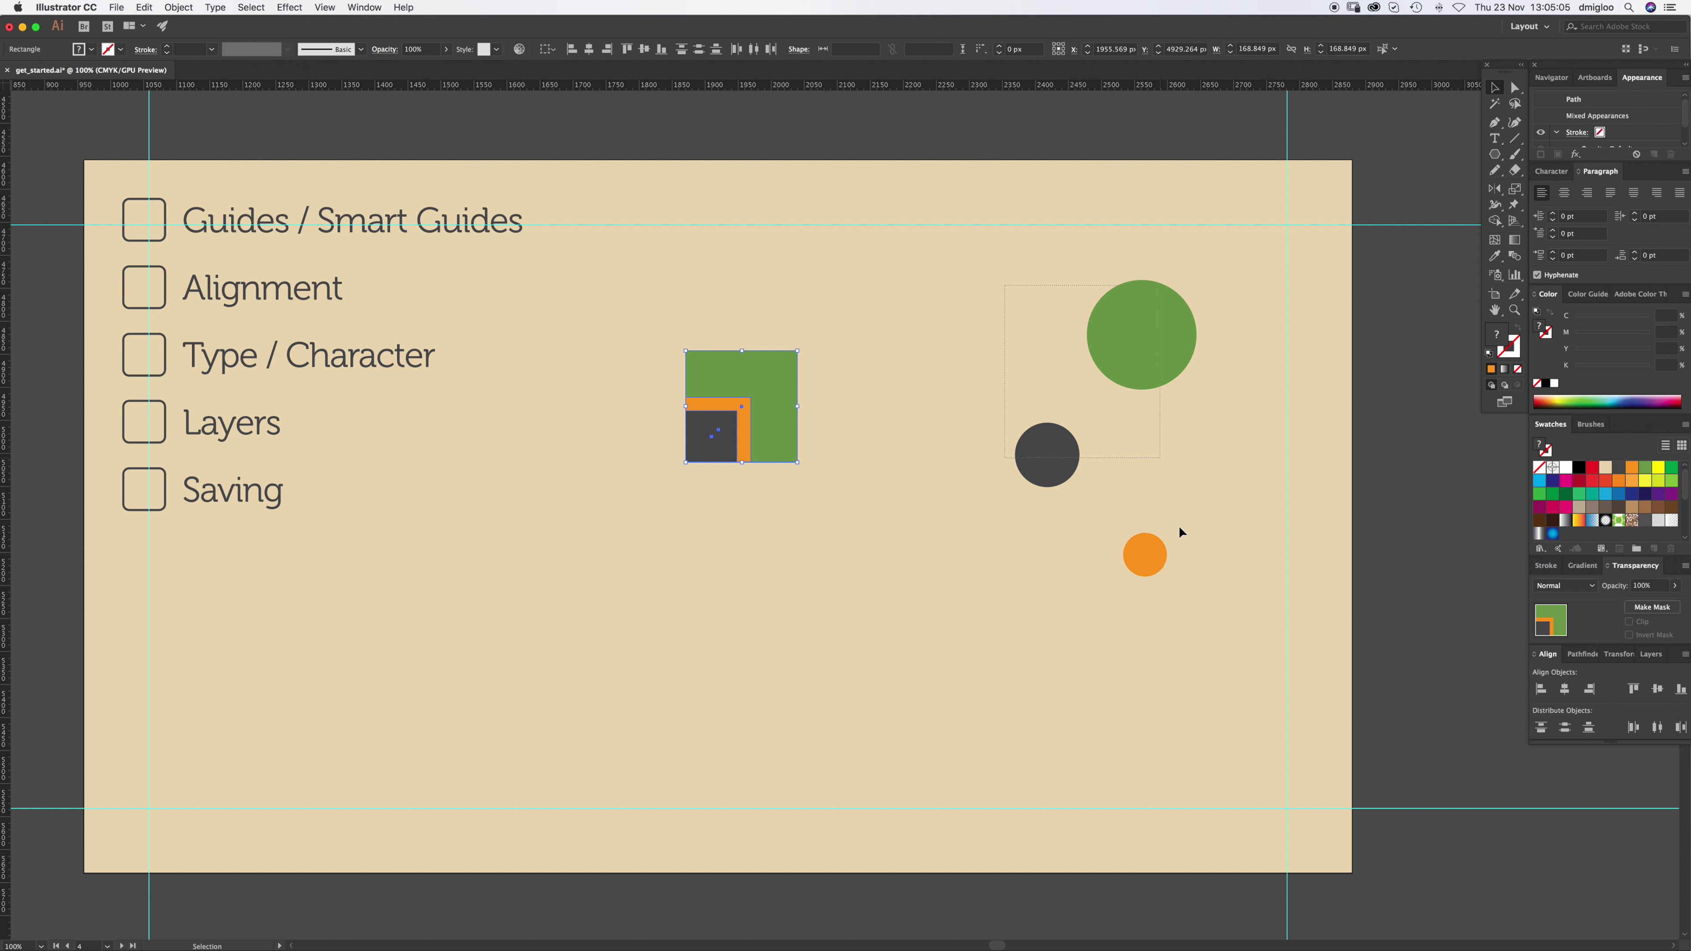
Step: Centre the three circles on each other to form concentric rings
drag(1192, 598, 1002, 270)
click(589, 49)
click(644, 49)
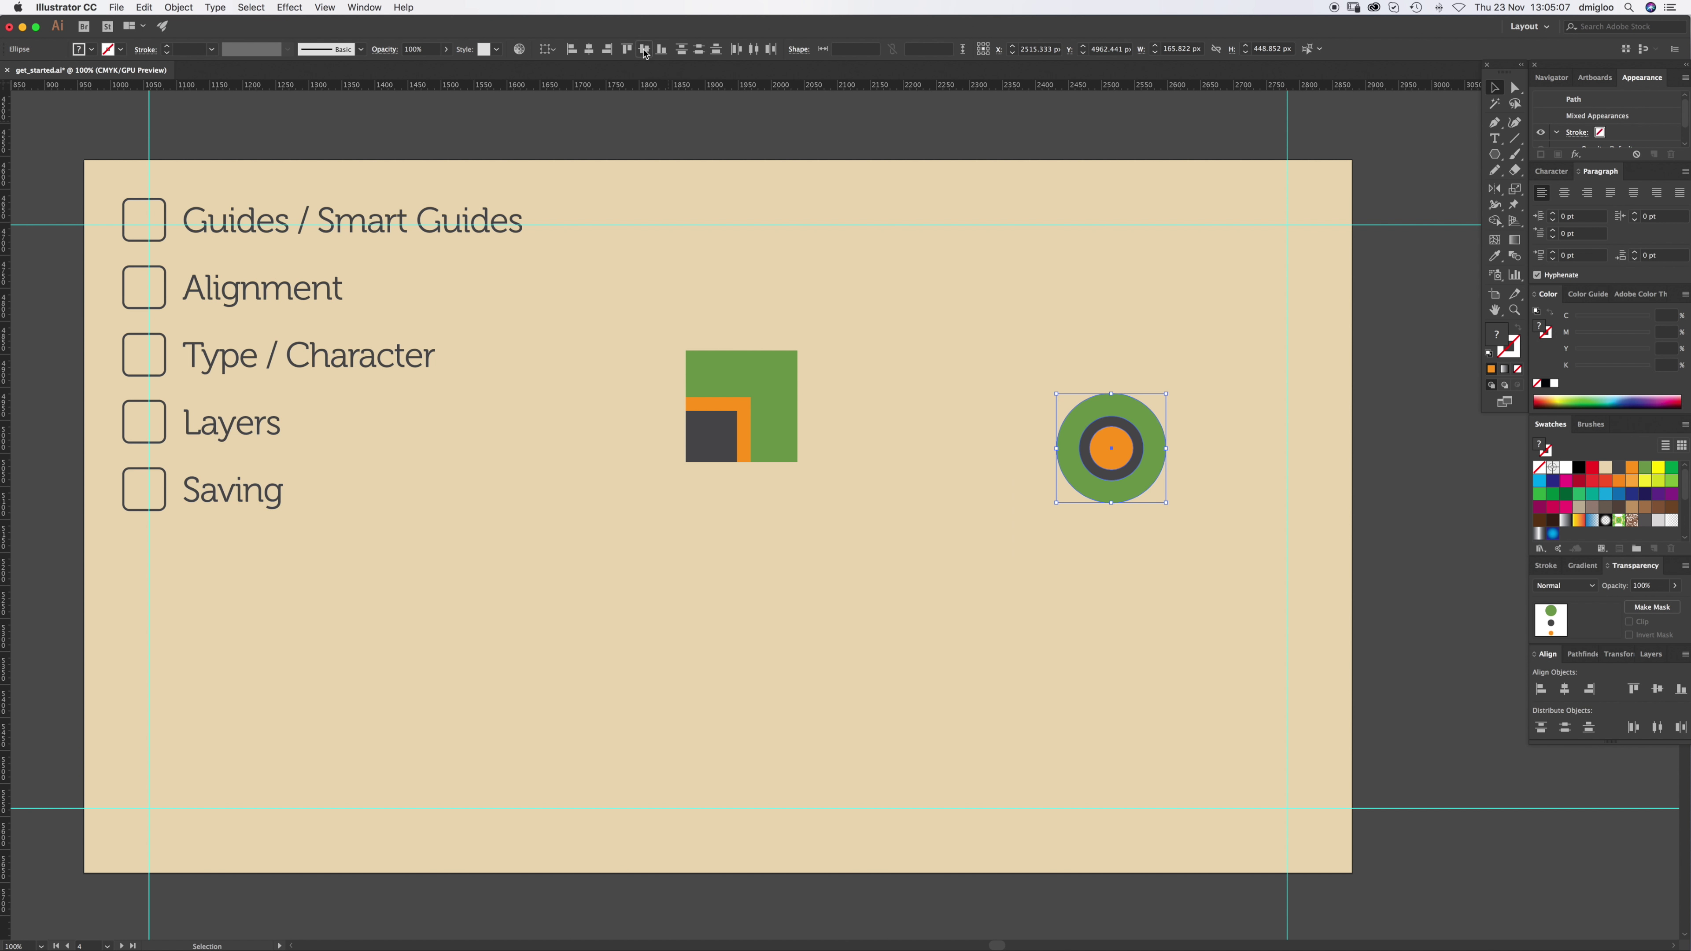
click(1012, 326)
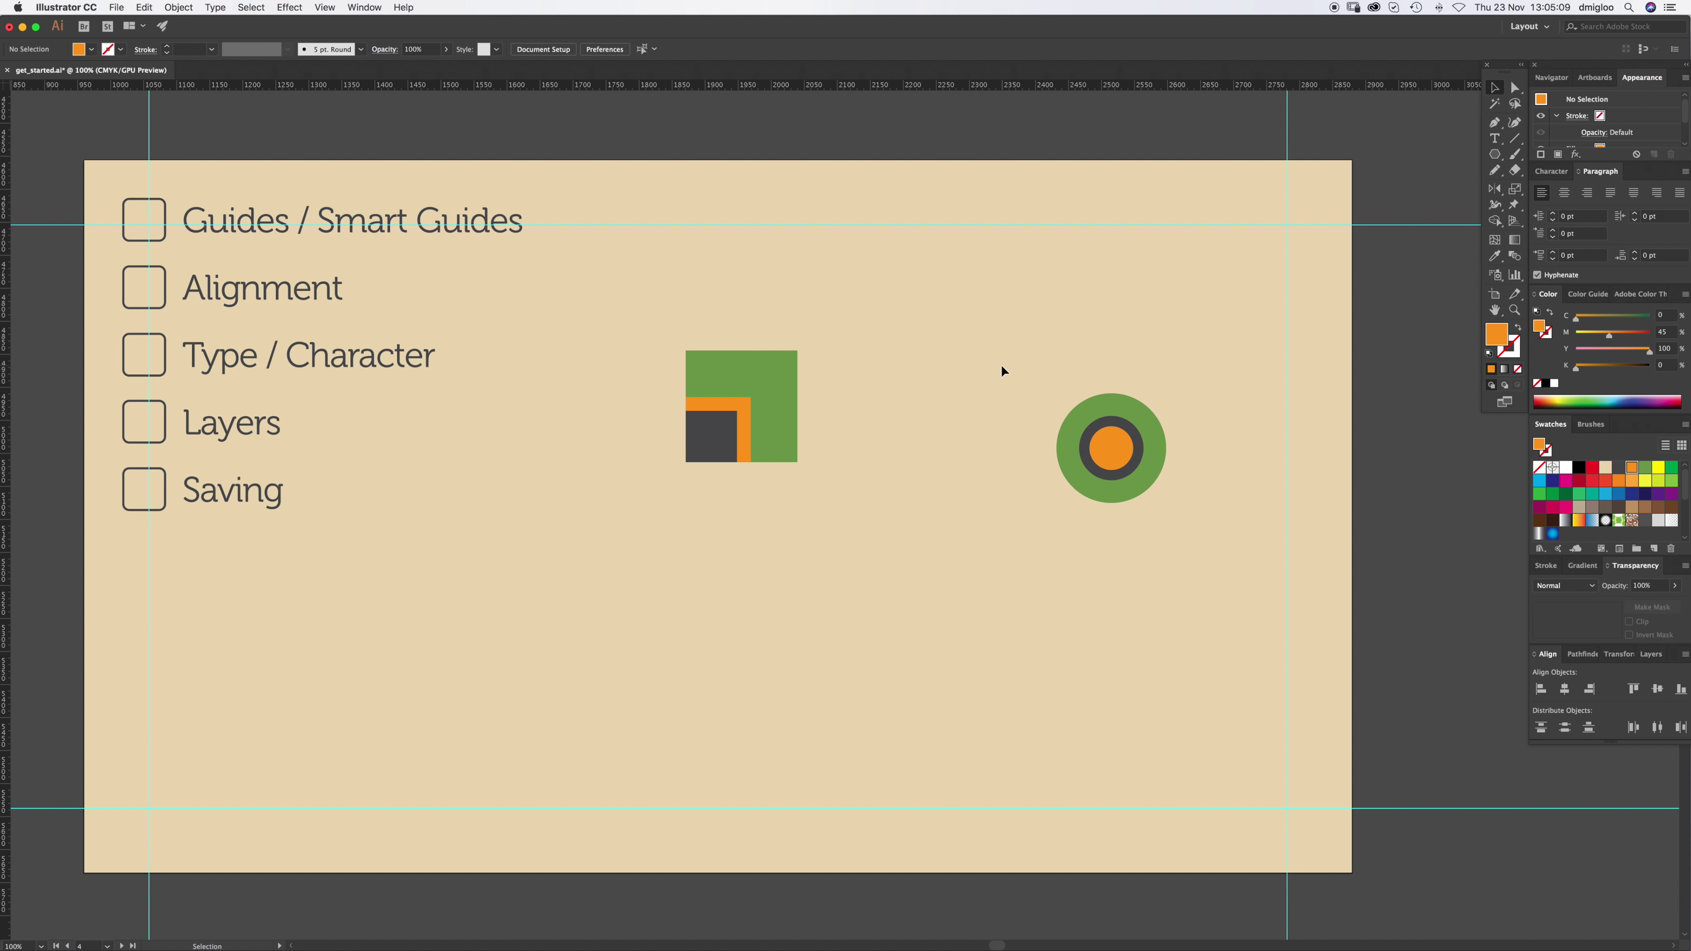
Step: Move all the squares and circles up and to the right
drag(622, 323, 1159, 556)
drag(1162, 475, 1246, 374)
click(1075, 502)
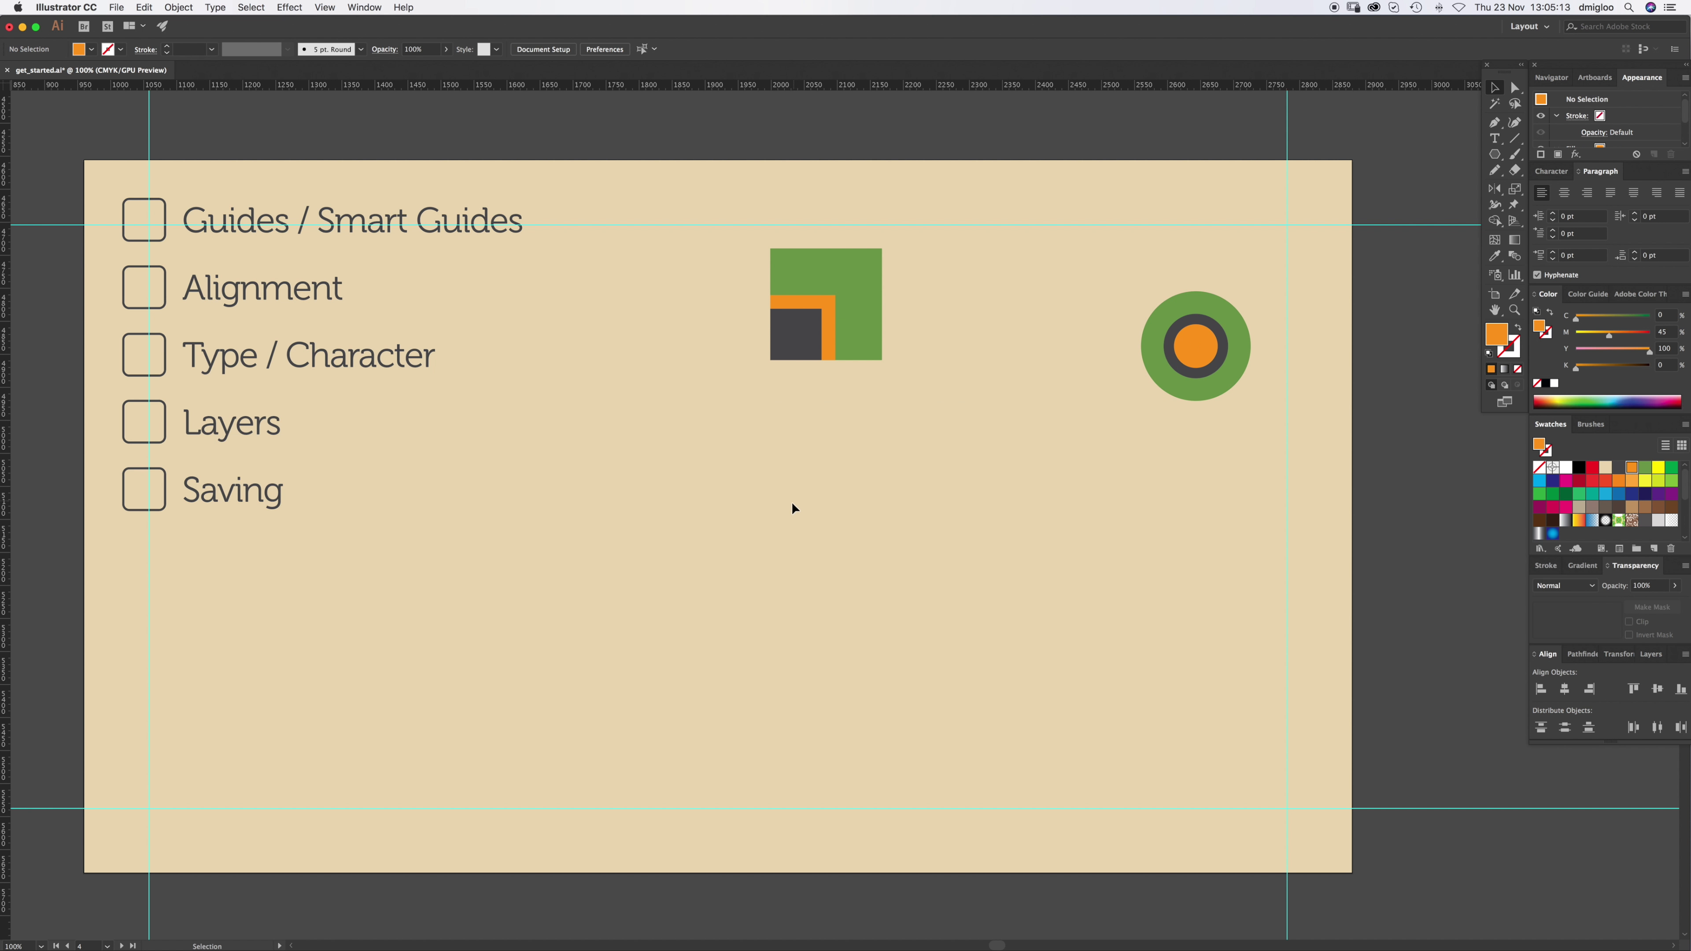
Step: Add the text 'Start typing' below the checklist's right side and reopen it for editing
key(t)
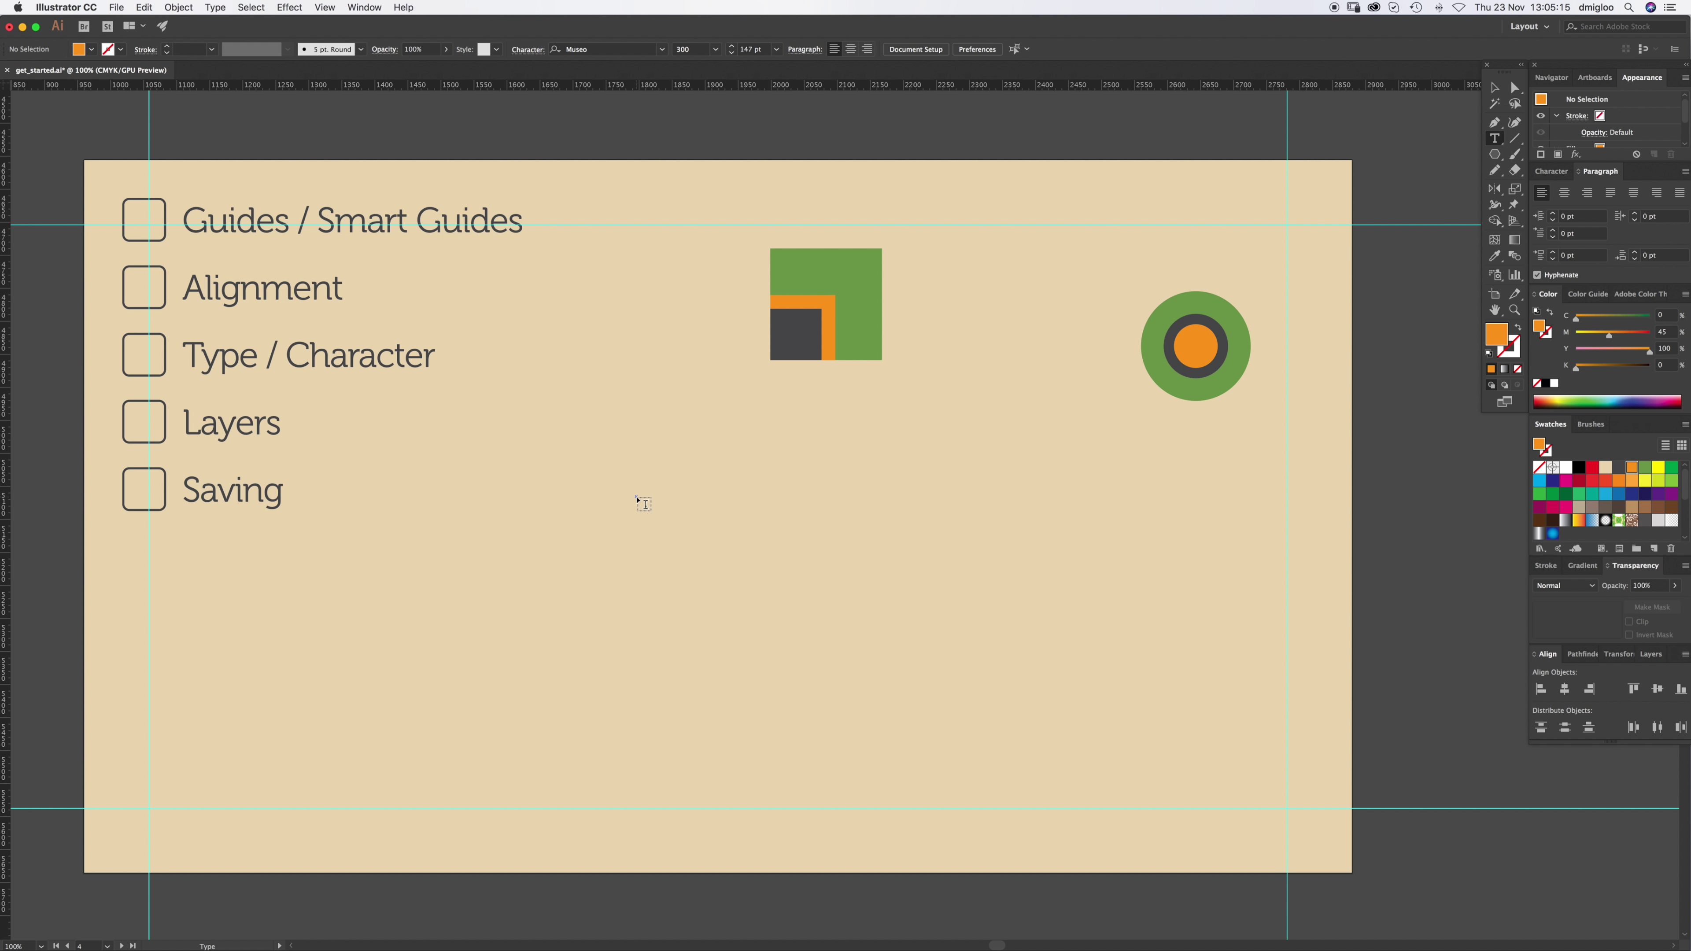
click(636, 499)
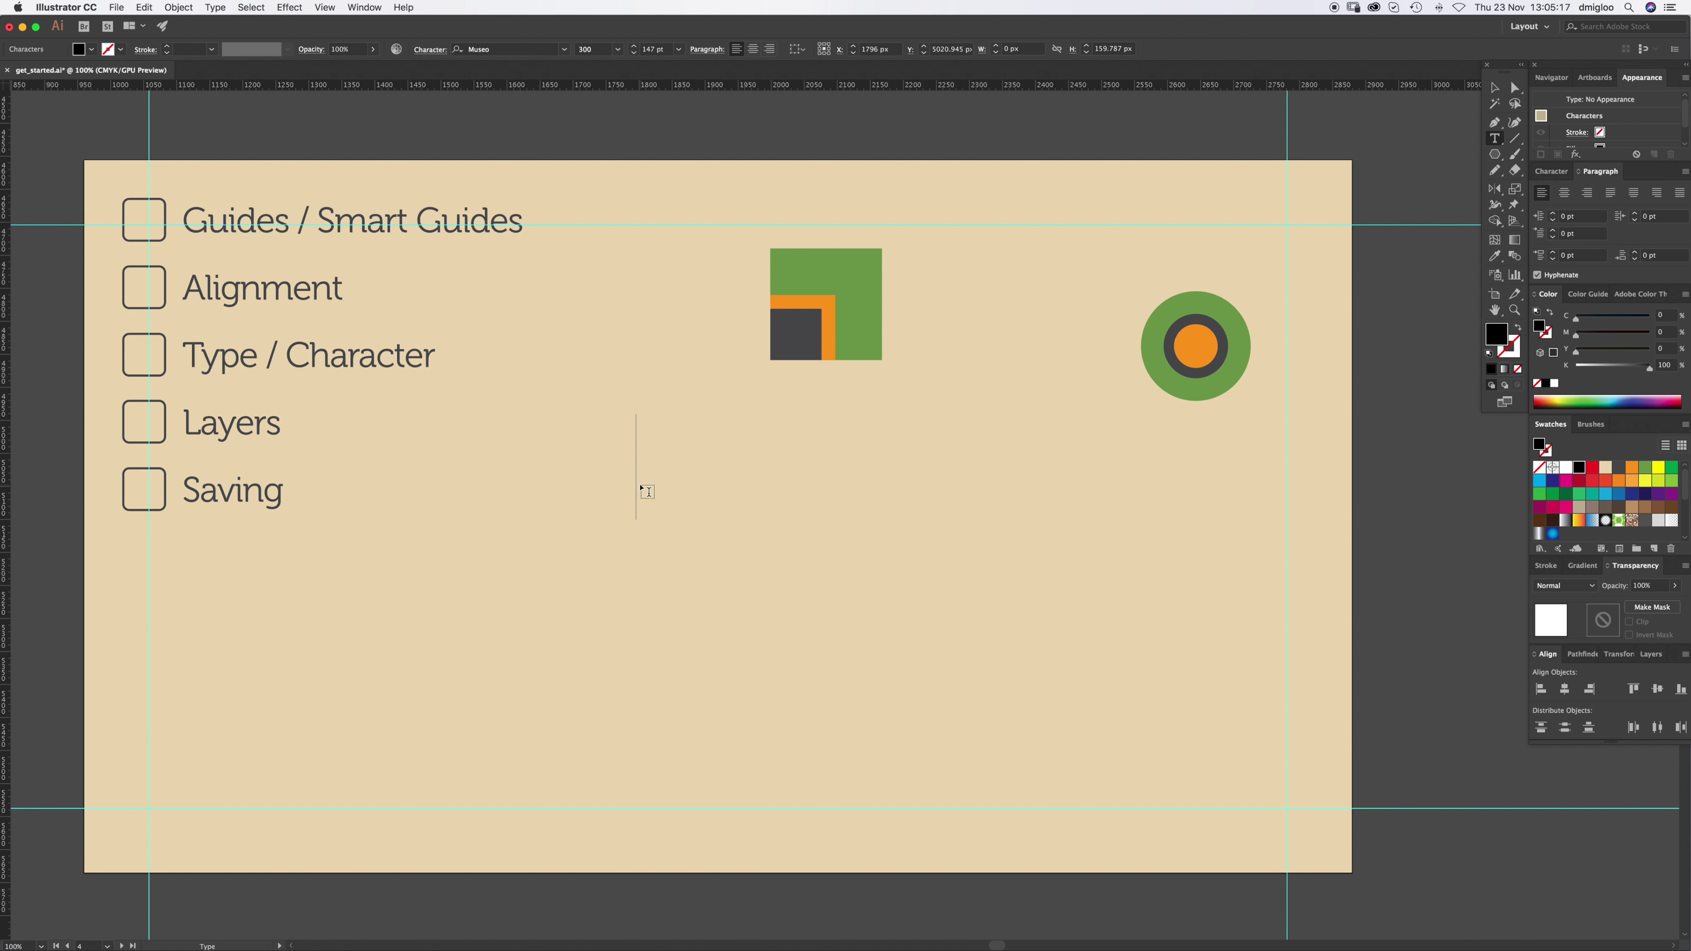
text(Start ty)
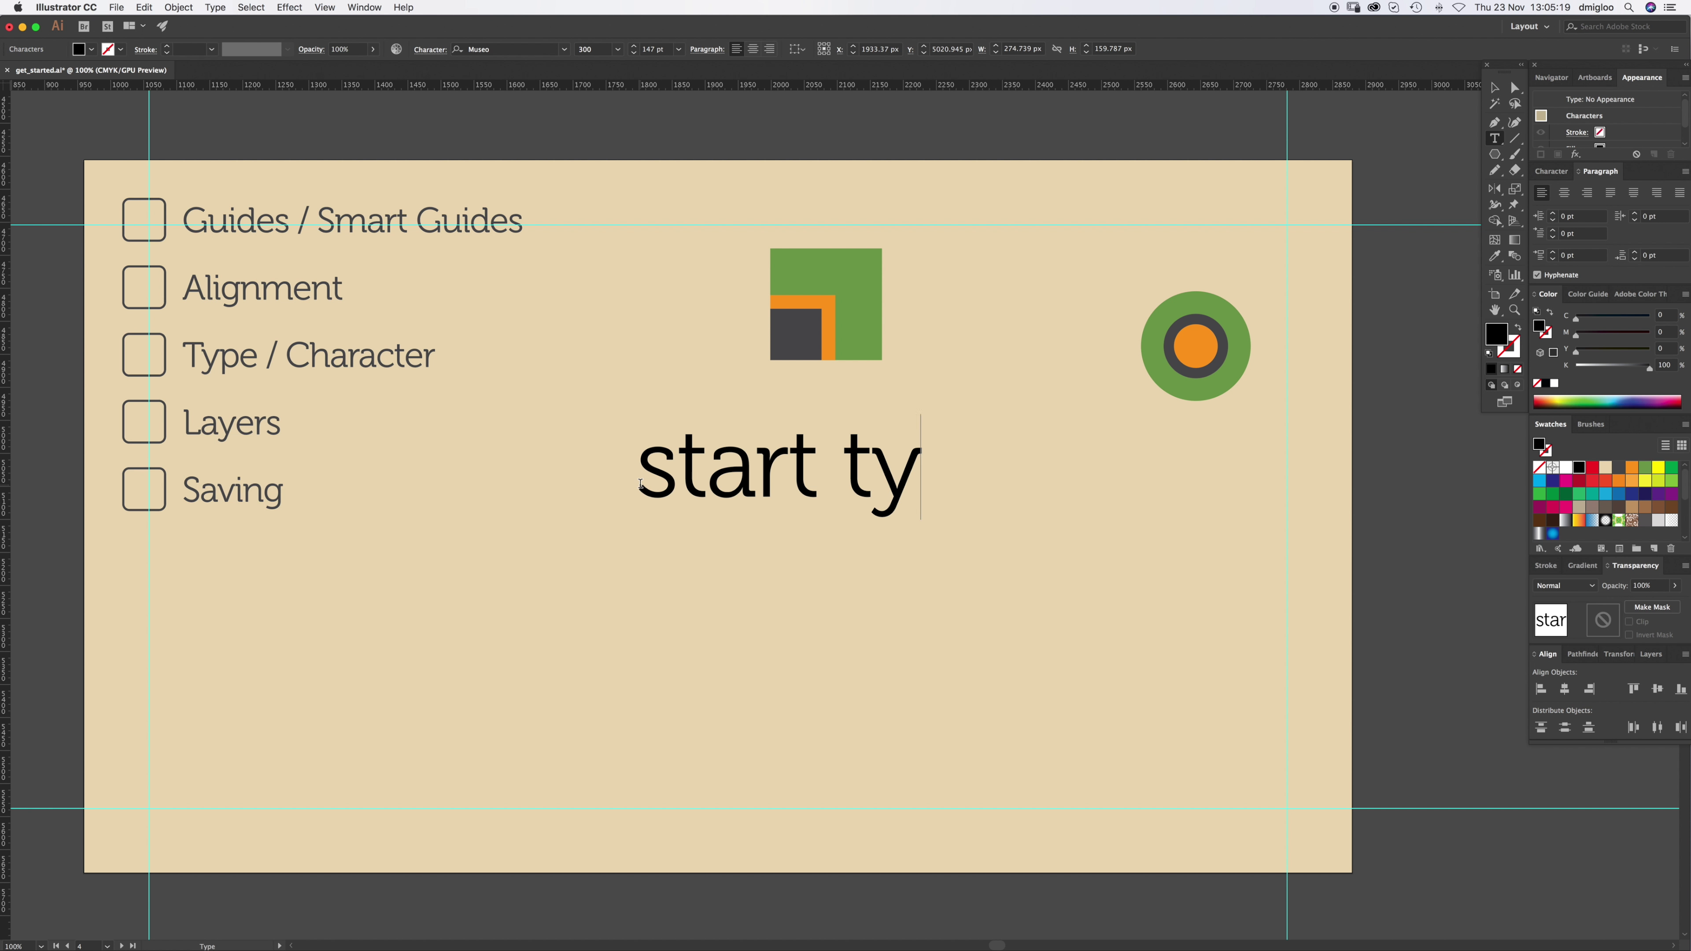
text(ping)
super+click(956, 525)
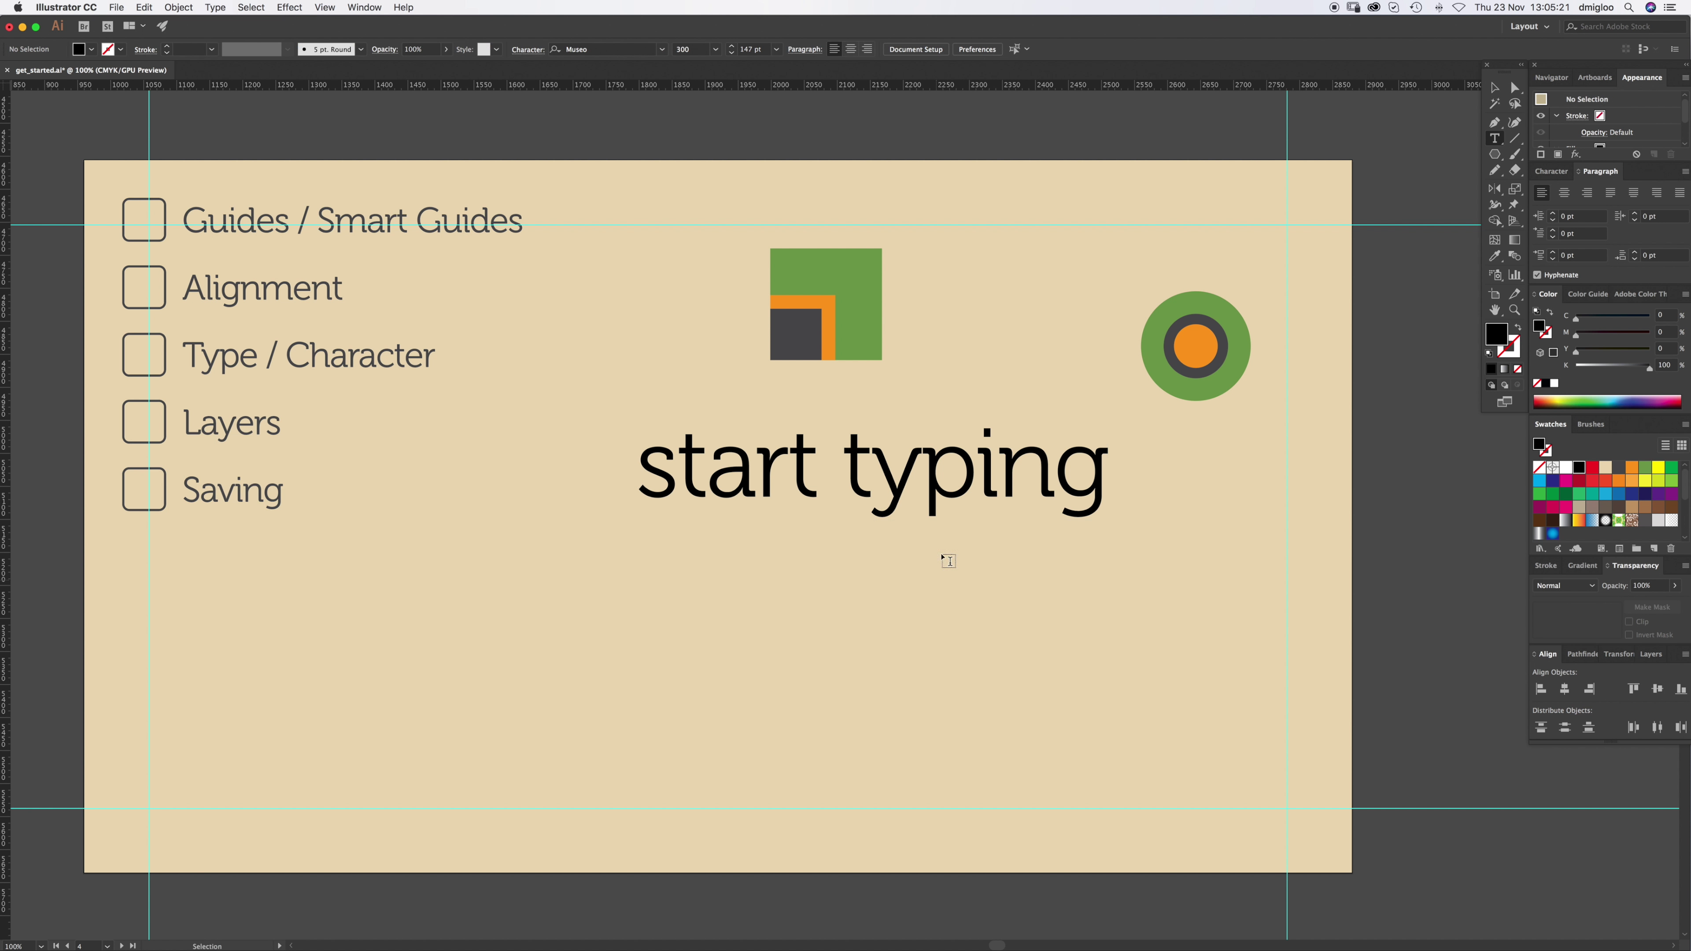
drag(957, 526, 888, 550)
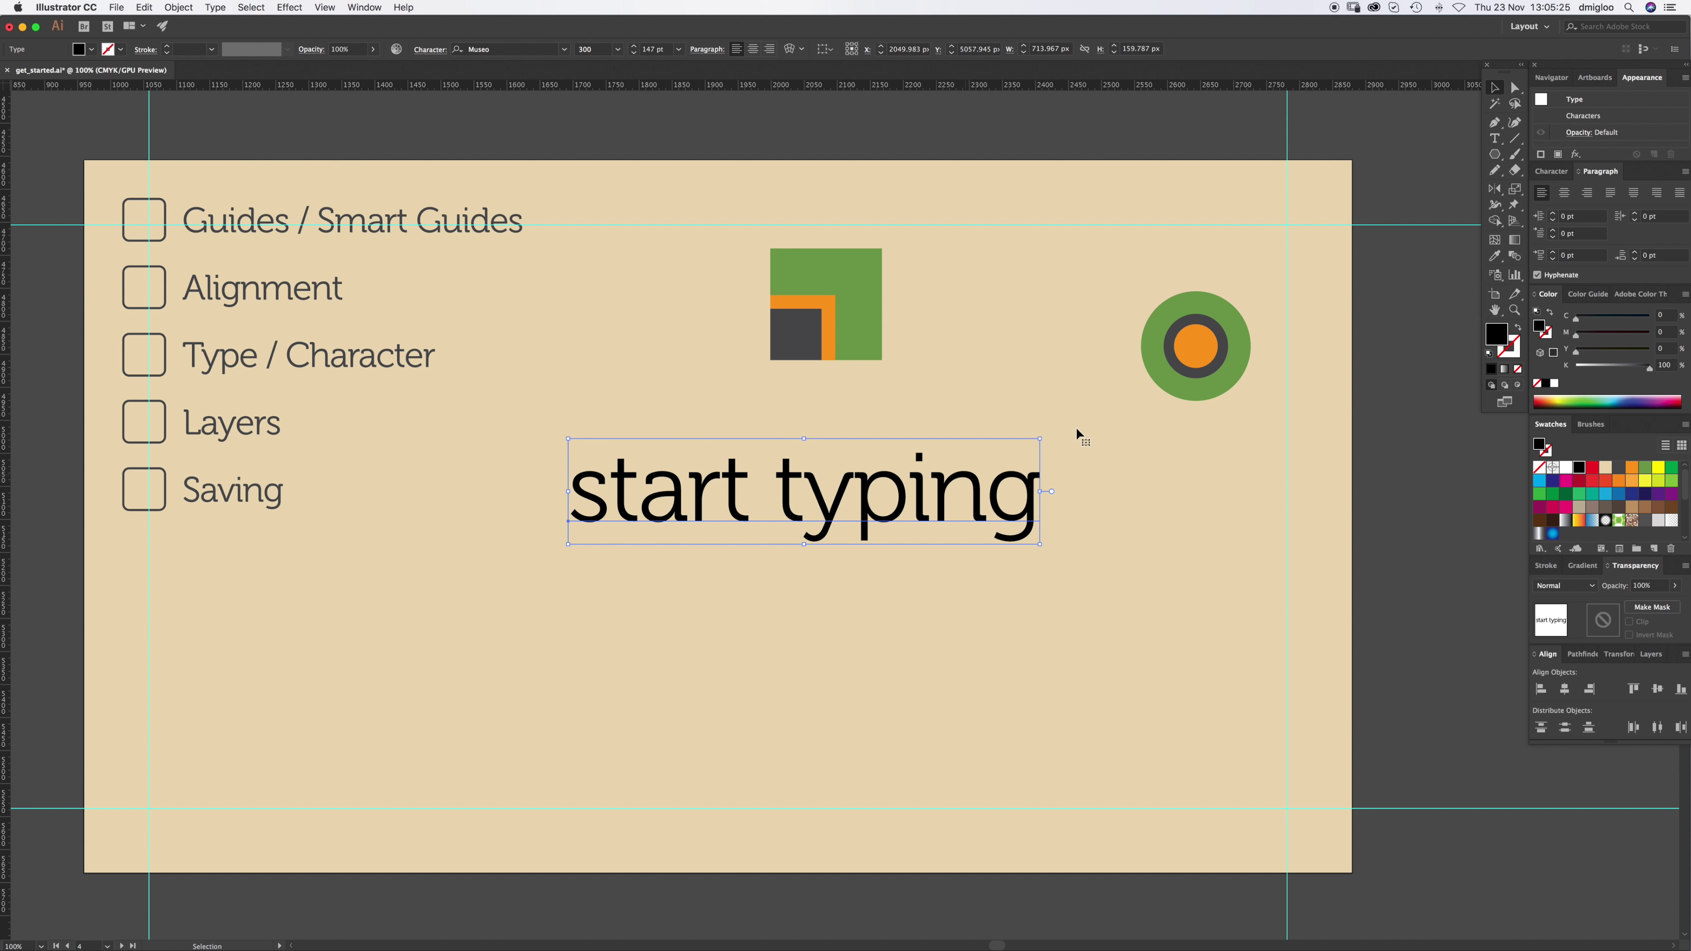
click(1554, 171)
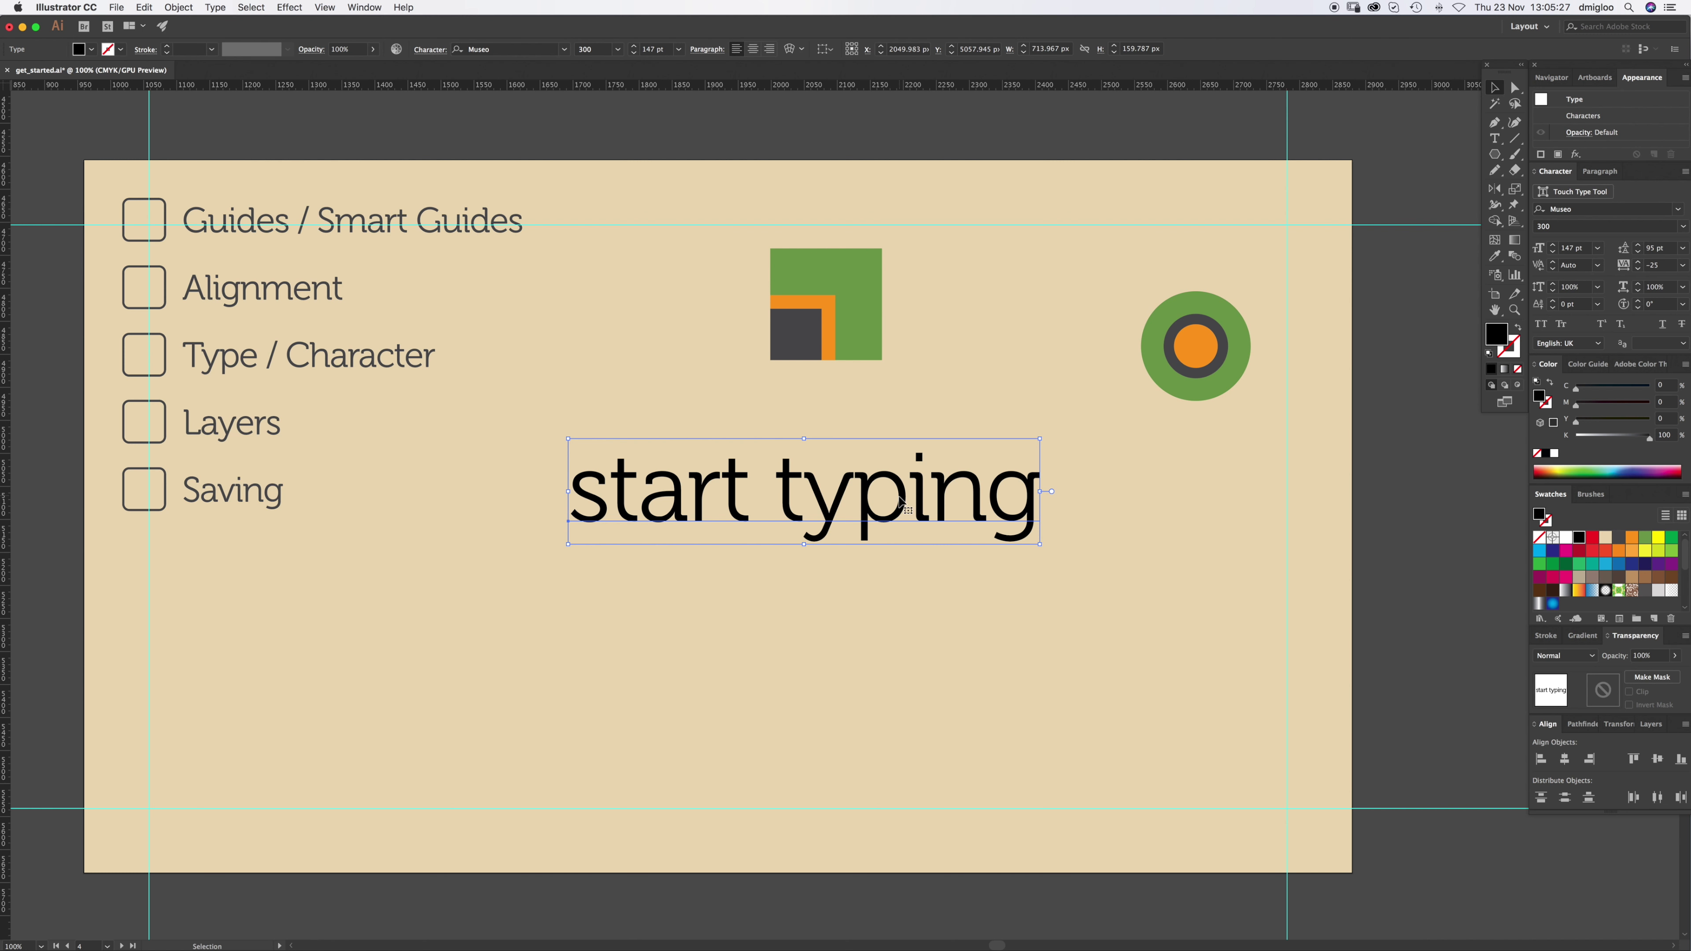
double_click(914, 506)
key(super+a)
key(super+c)
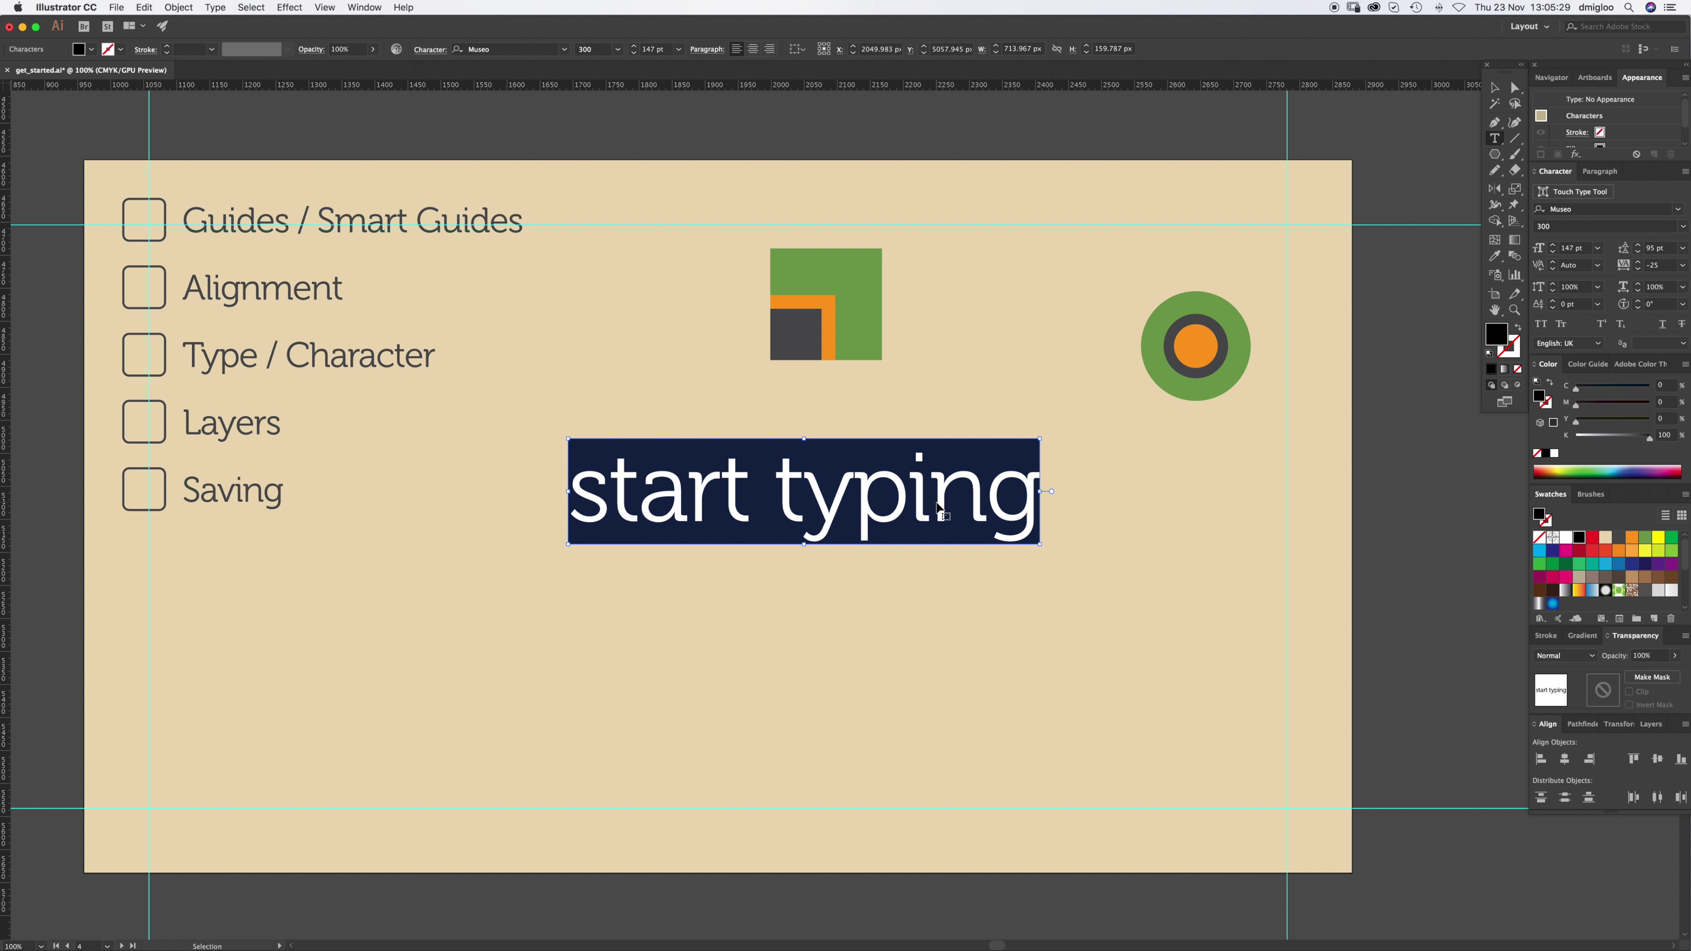
click(932, 523)
Step: Paste a second 'start typing' line below the first and select both lines
key(End)
key(Return)
key(super+v)
key(super+a)
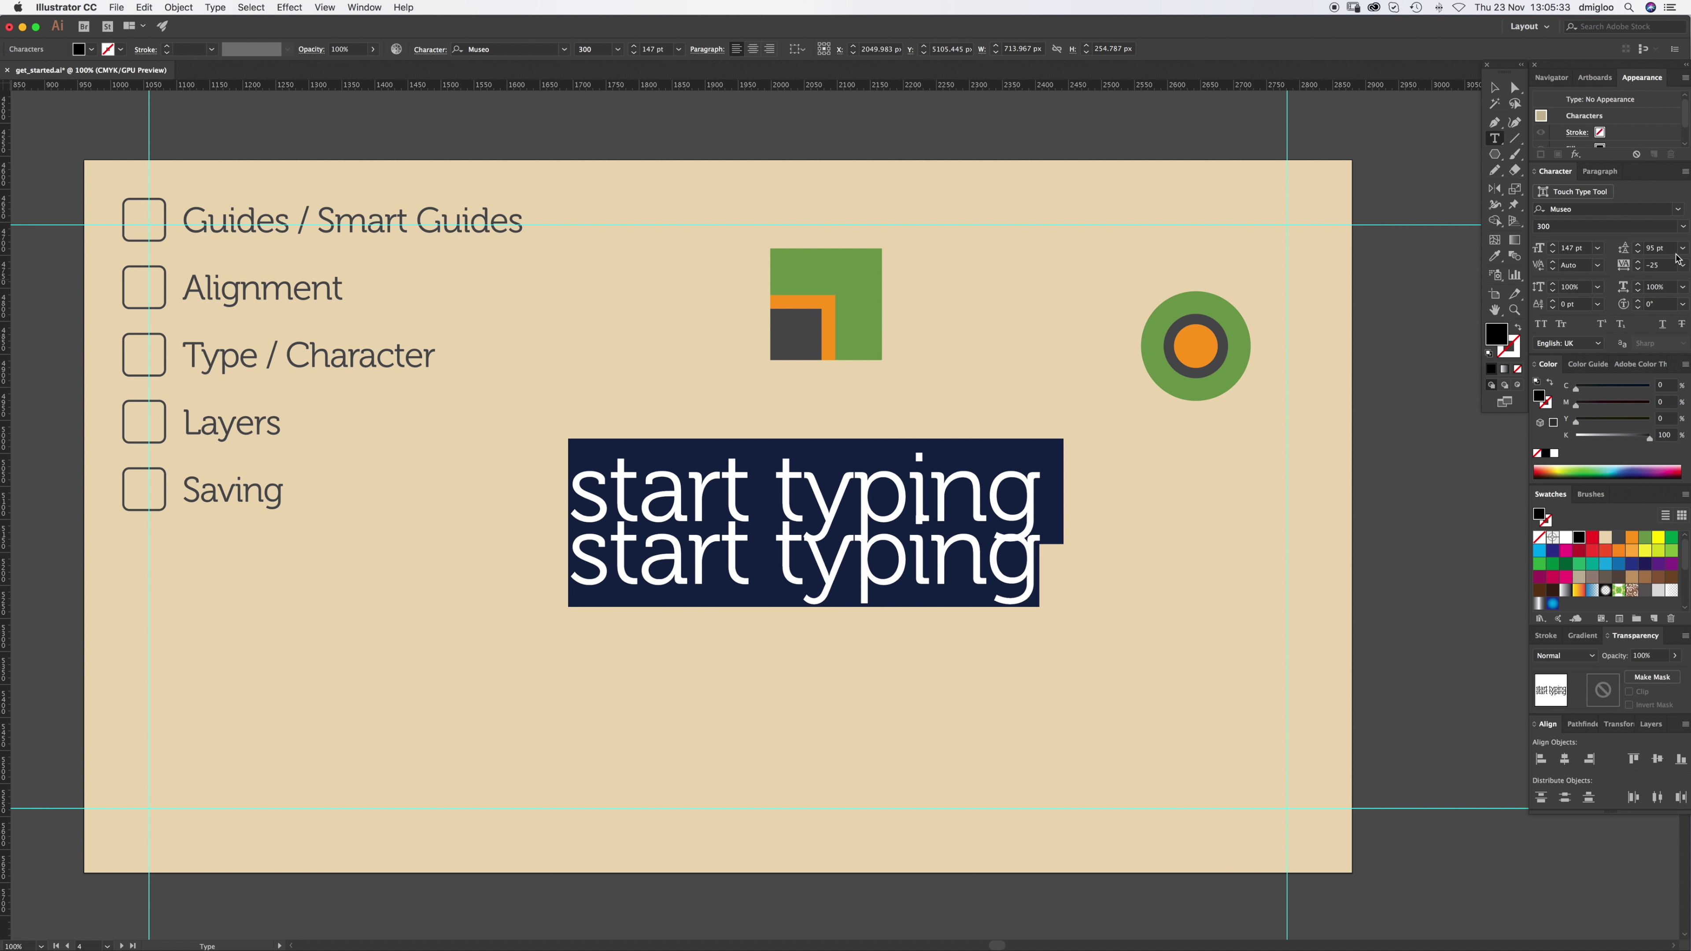
Step: Set the leading to 183 pt and the tracking to 0
click(1682, 248)
click(1664, 279)
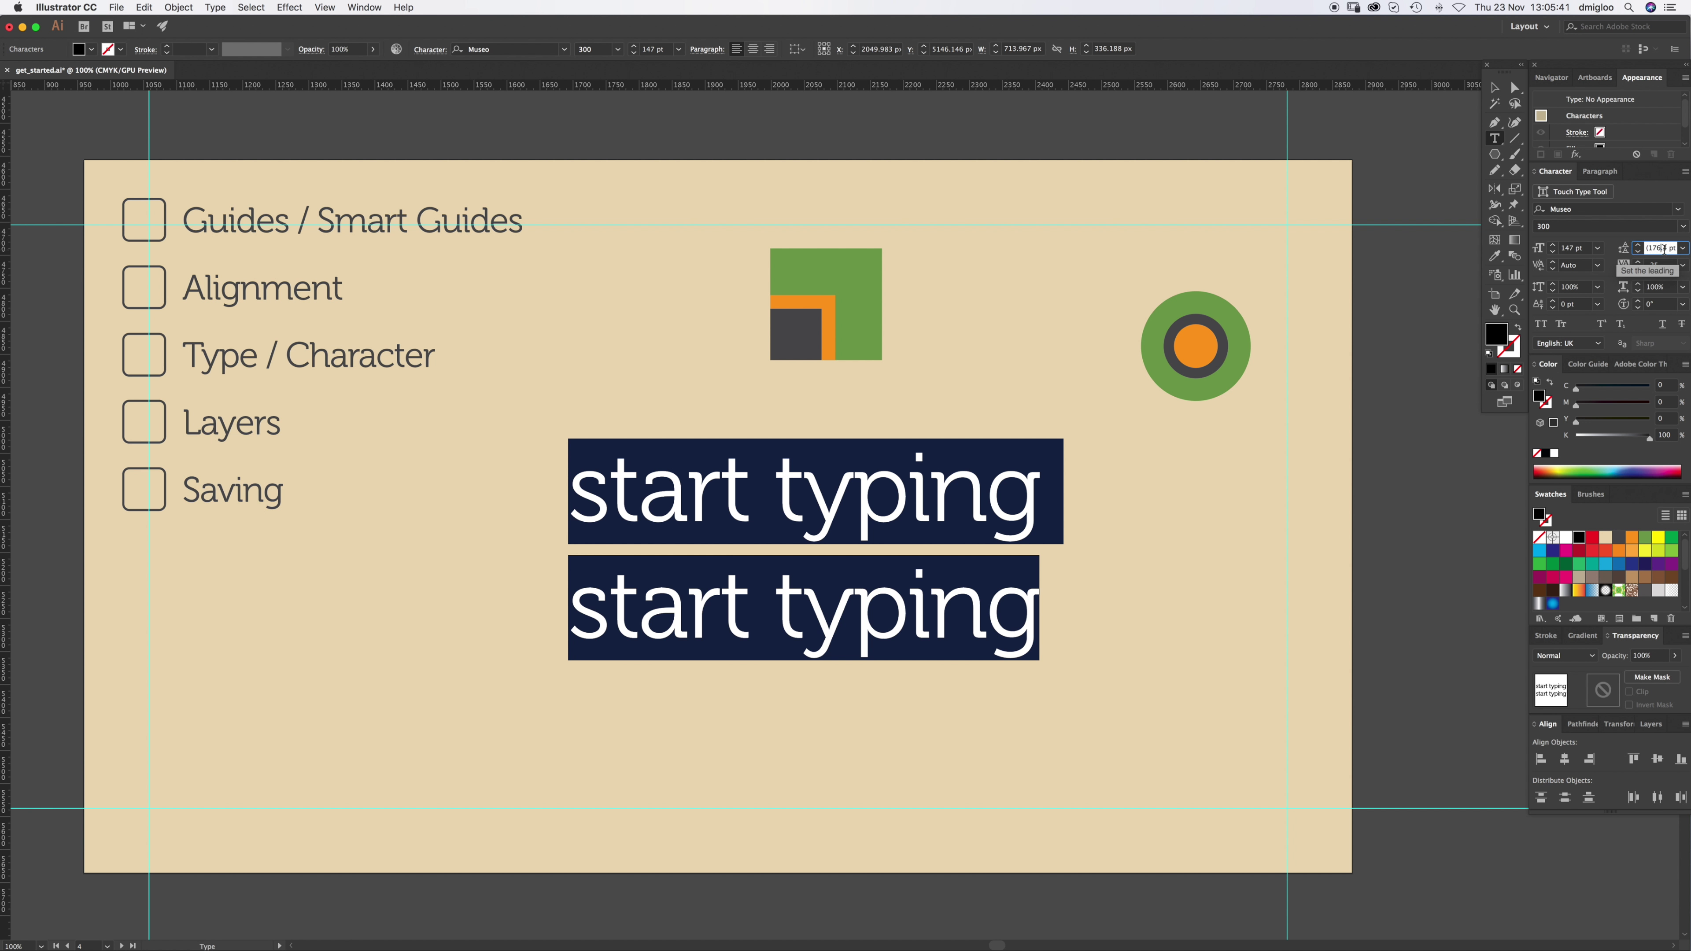
click(1639, 246)
click(1638, 245)
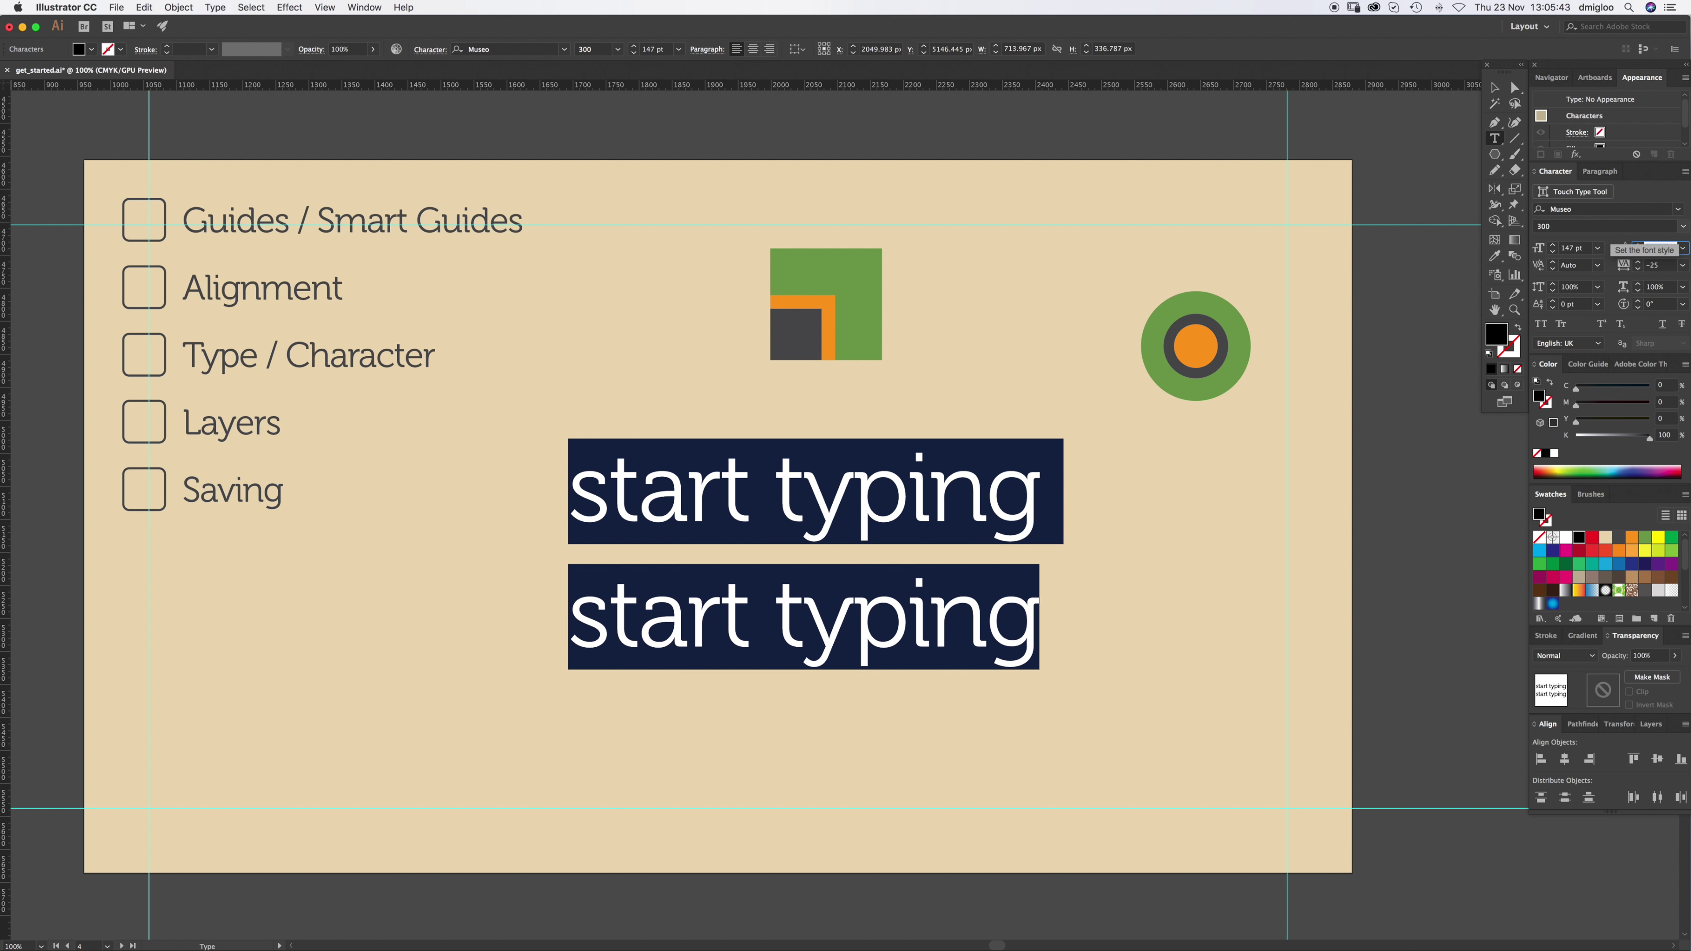
click(1639, 251)
click(1638, 251)
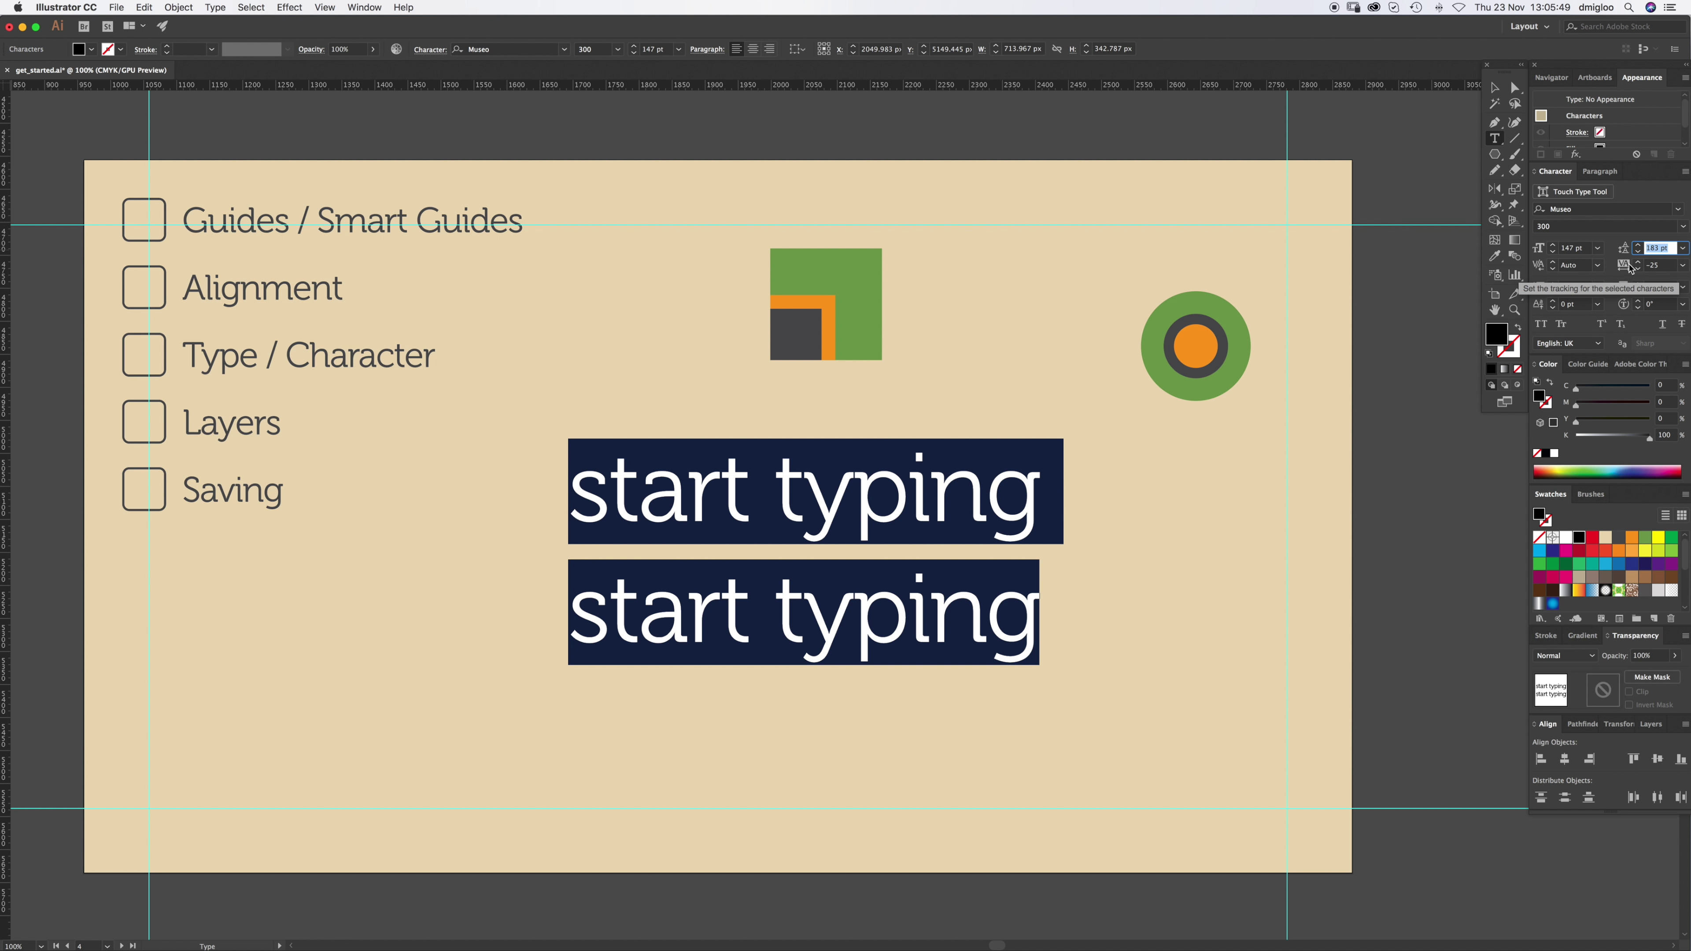
click(1682, 265)
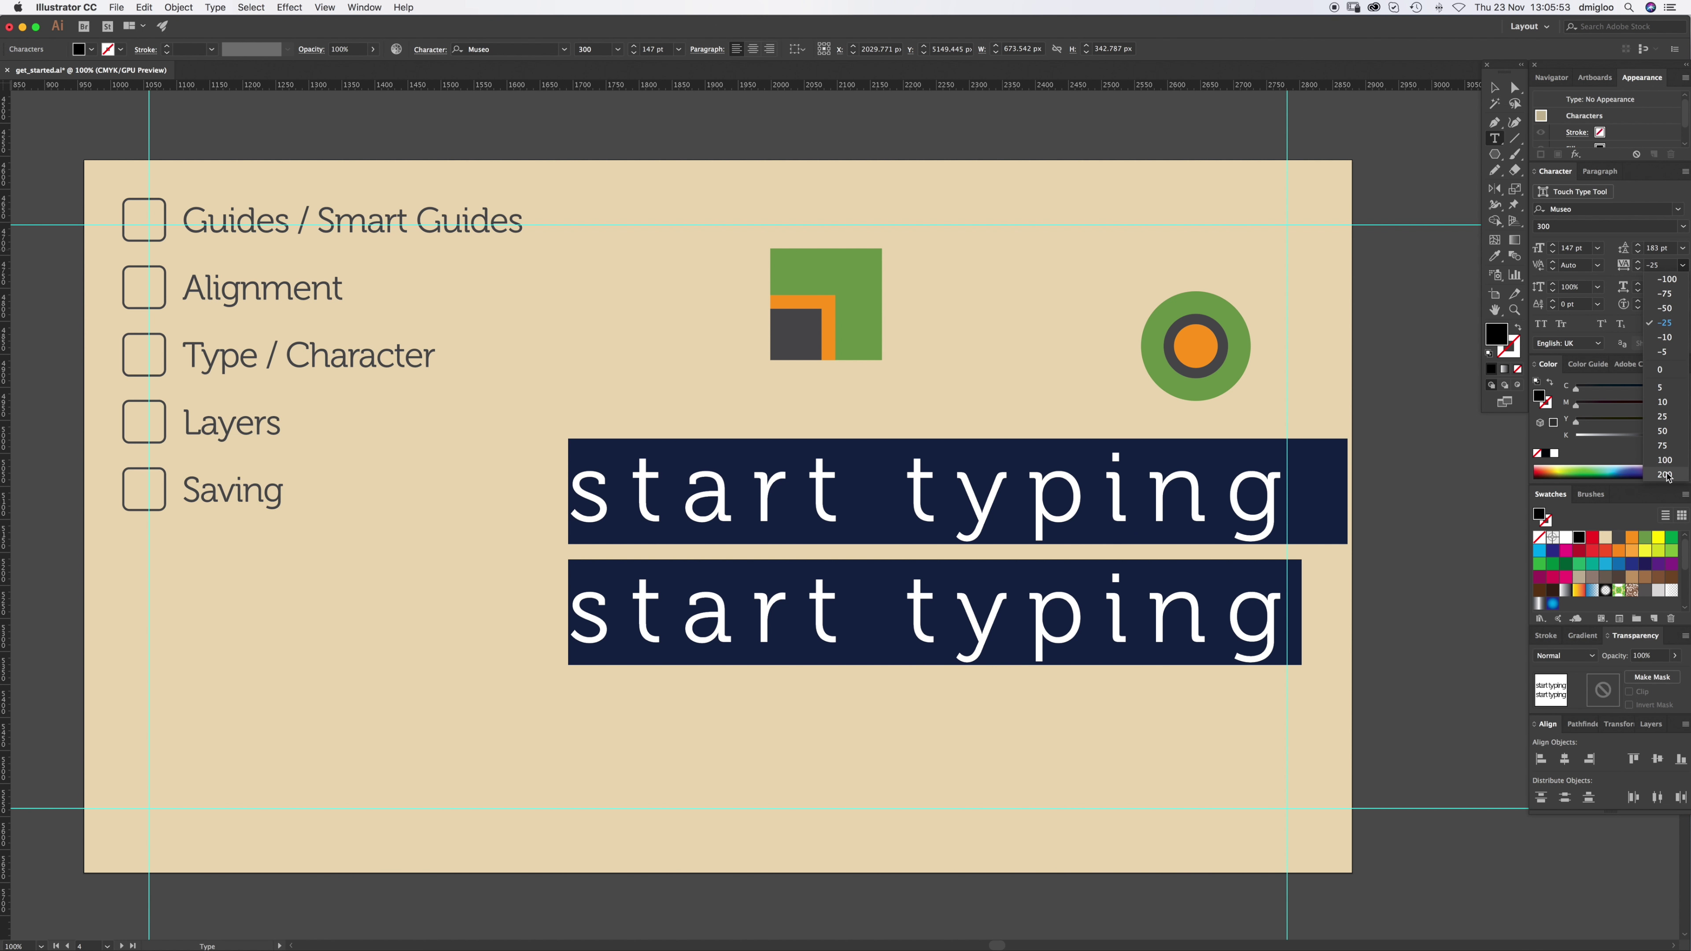
click(1667, 371)
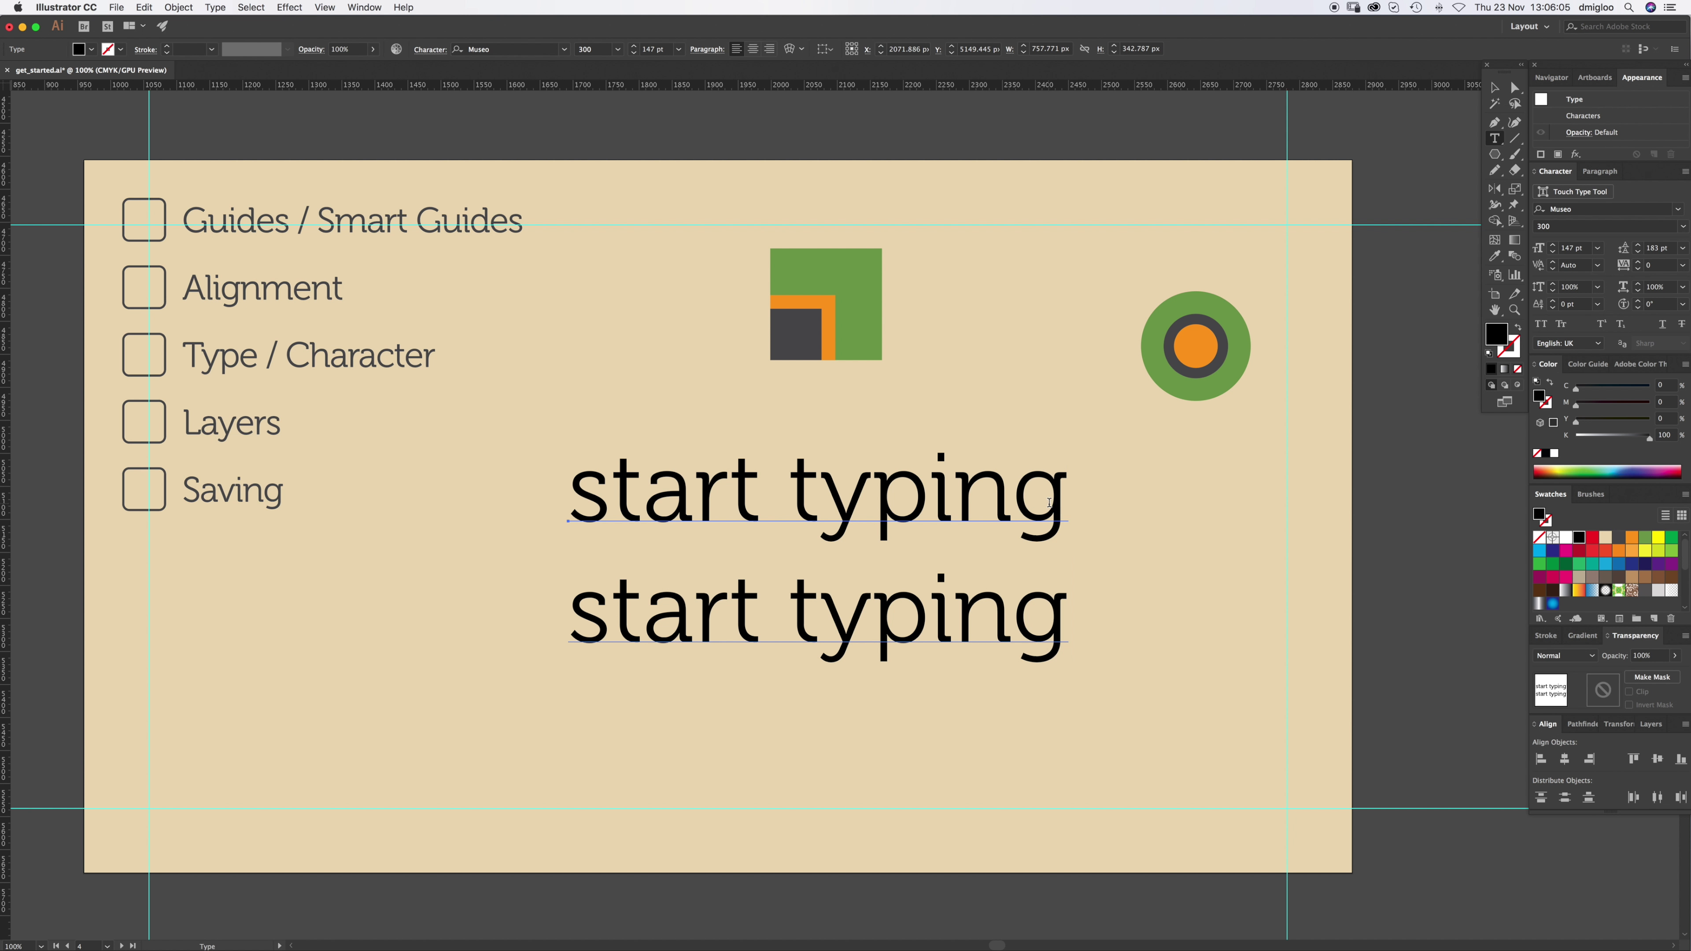
Step: Raise the first line's final 'g' with a 20 pt baseline shift
key(Up)
key(shift+Left)
click(1565, 306)
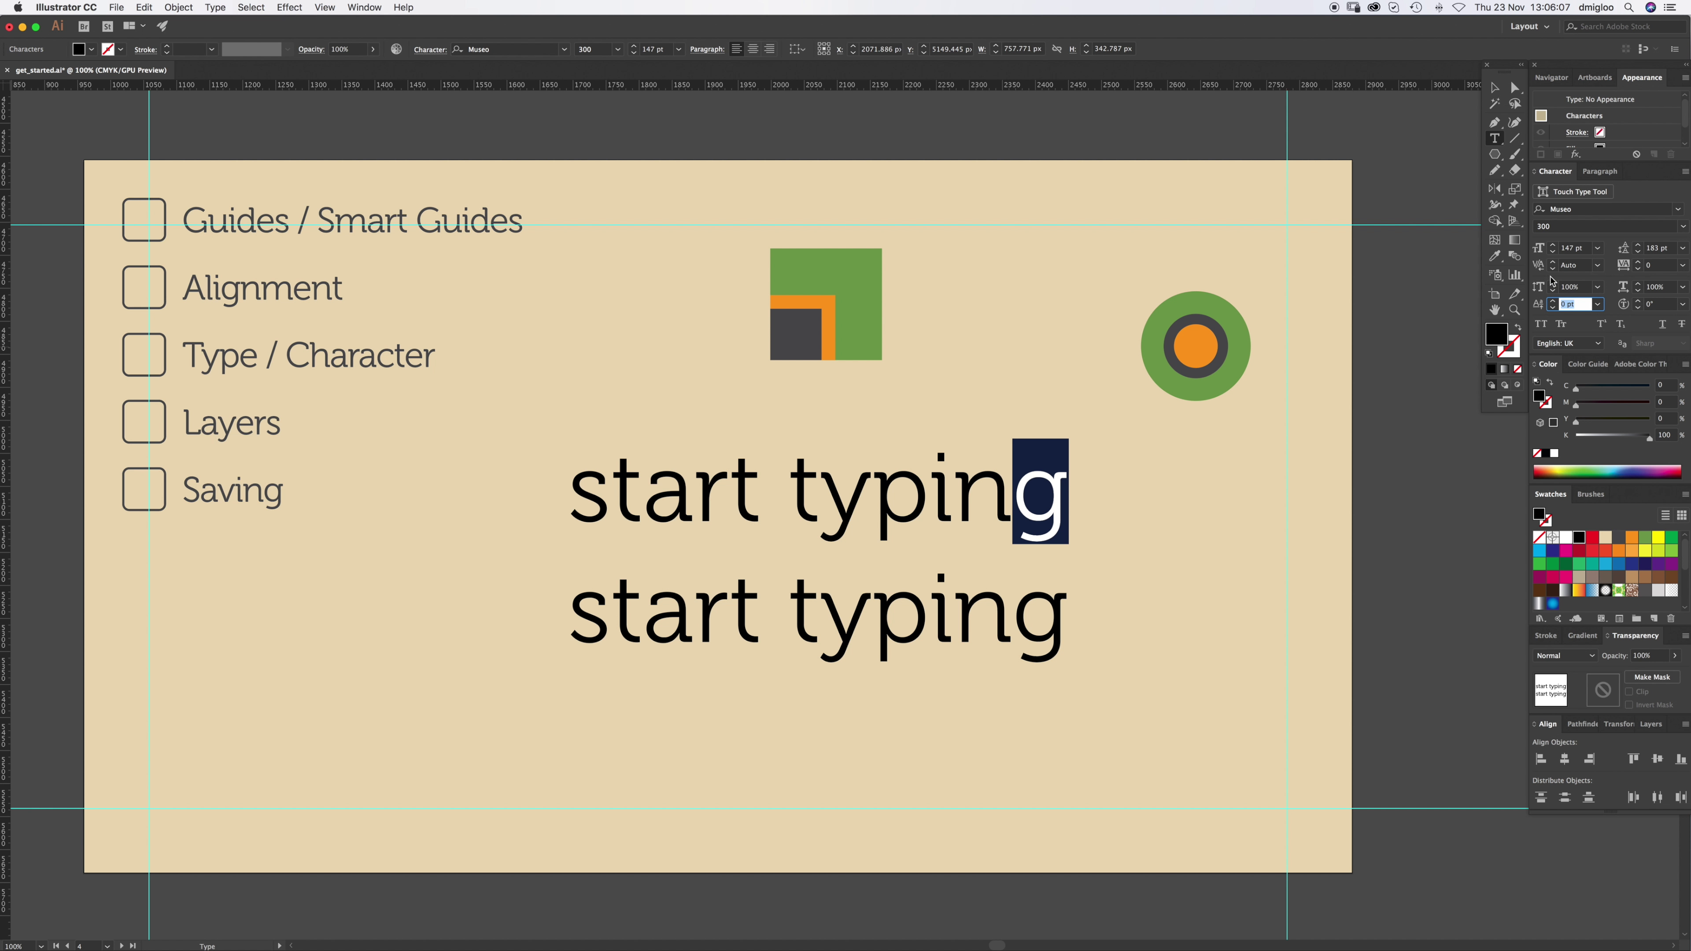
key(Up)
key(Up)
key(Up)
key(Up)
key(Up)
key(Up)
key(Up)
key(Up)
key(Up)
key(Up)
key(Up)
key(Up)
key(Up)
key(Up)
key(Up)
key(Up)
key(Up)
key(Up)
key(Up)
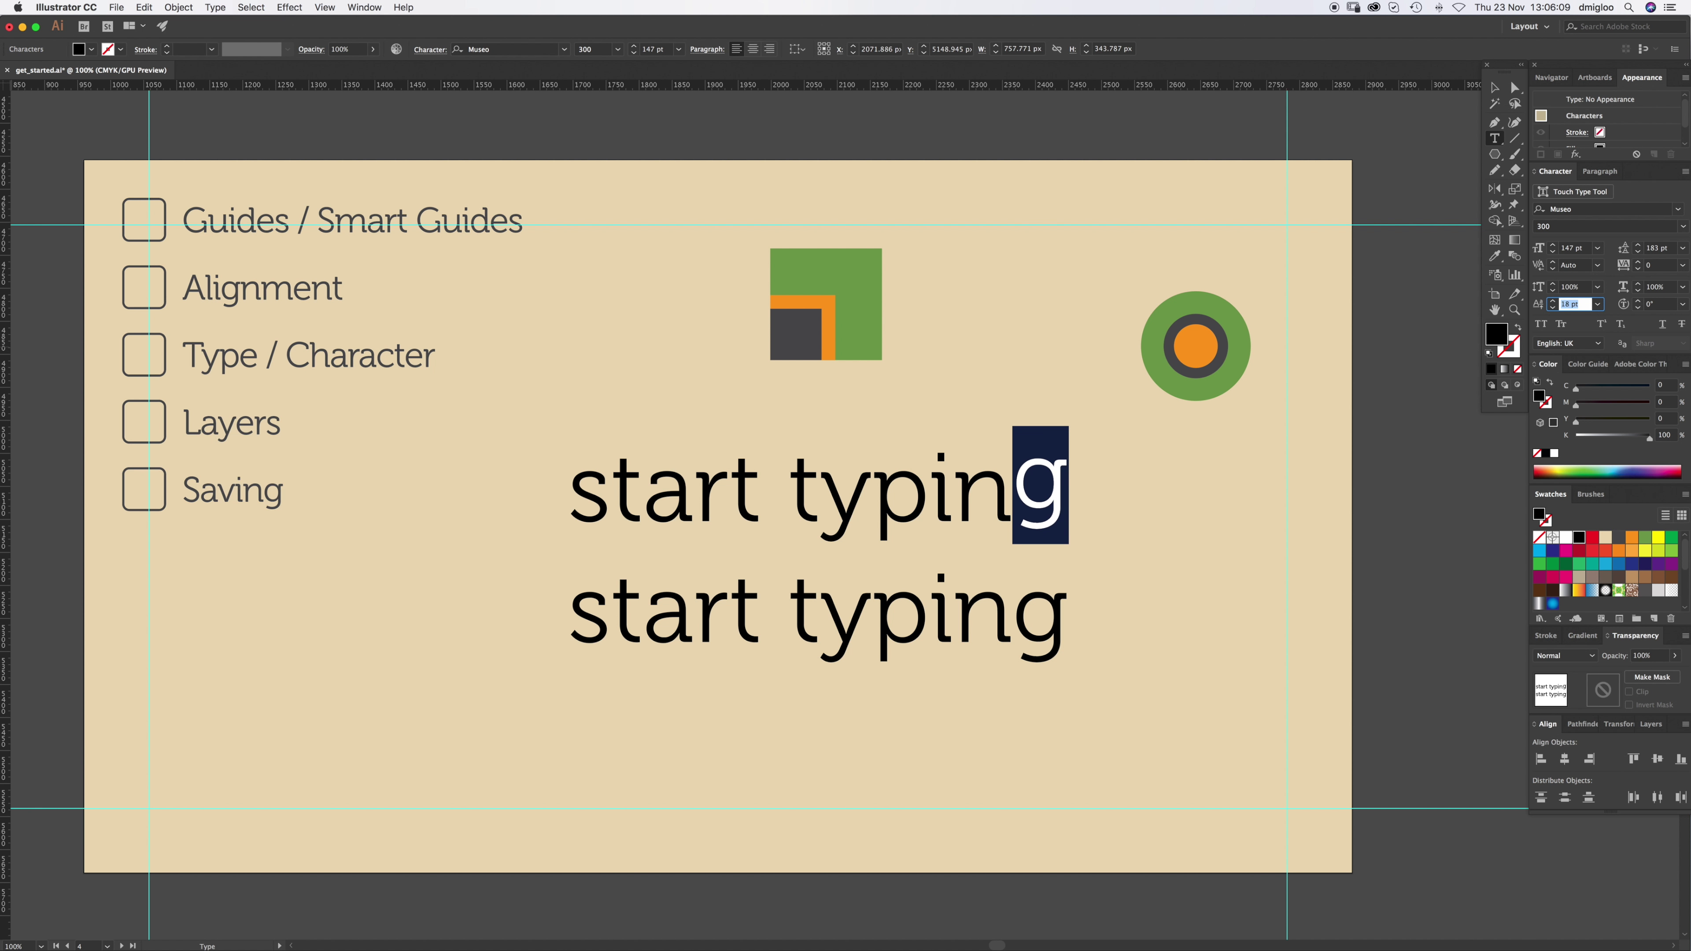
key(Up)
key(Escape)
click(1163, 502)
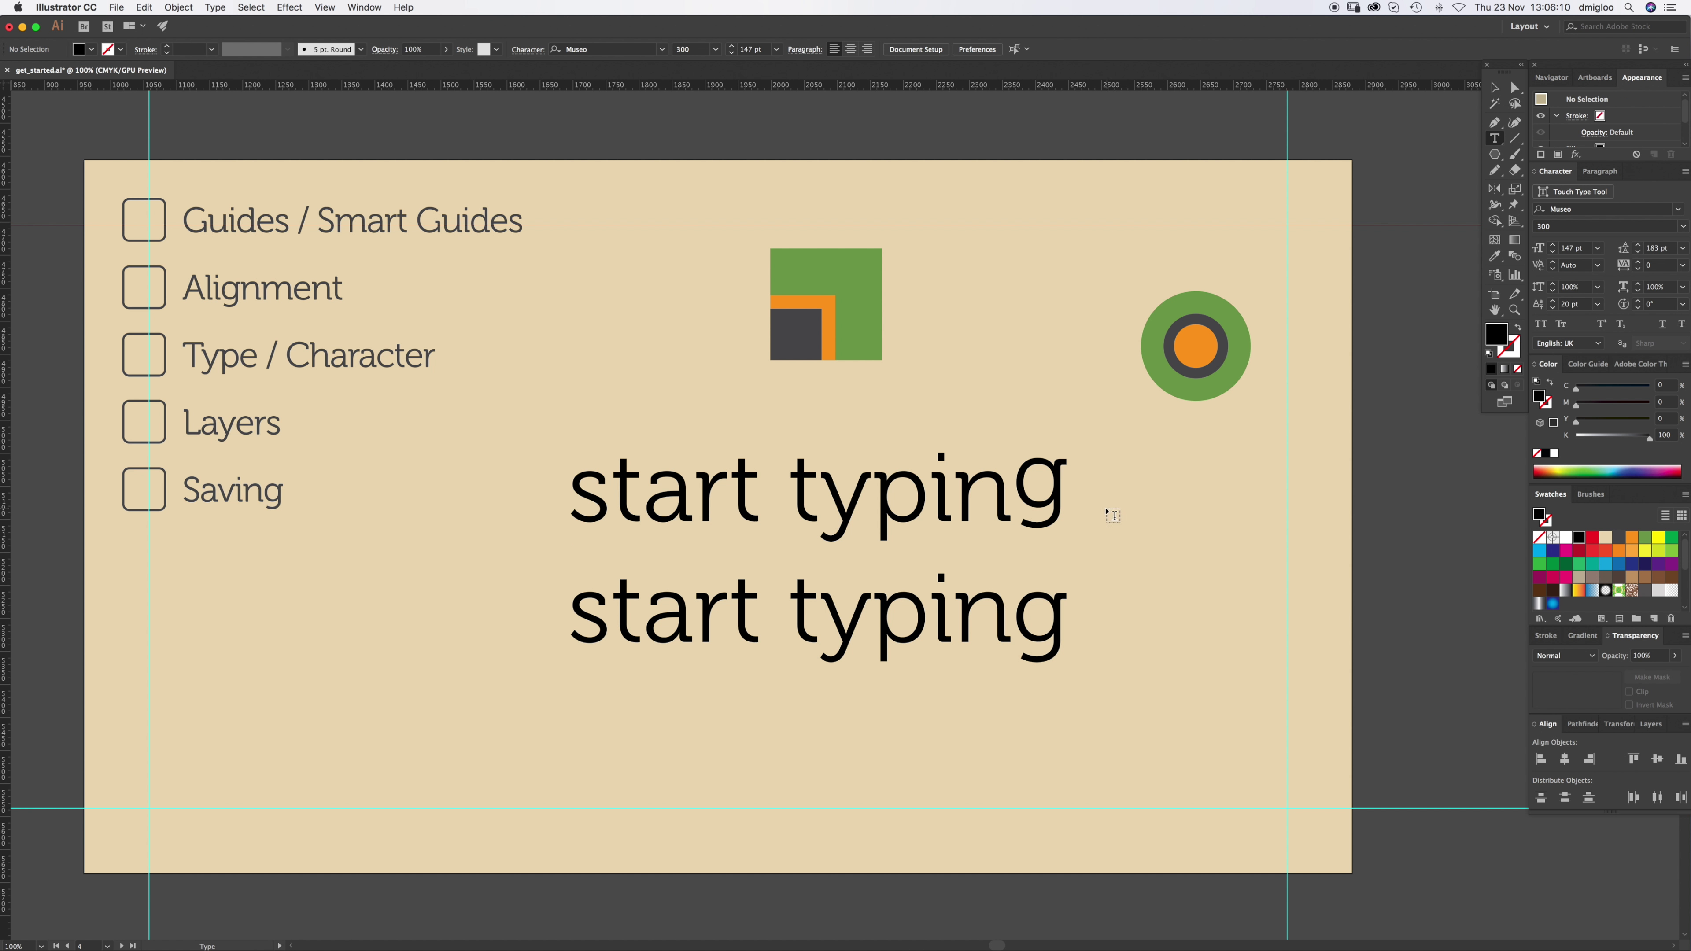
Step: Scale the two-line text down and centre-align its lines
click(1042, 513)
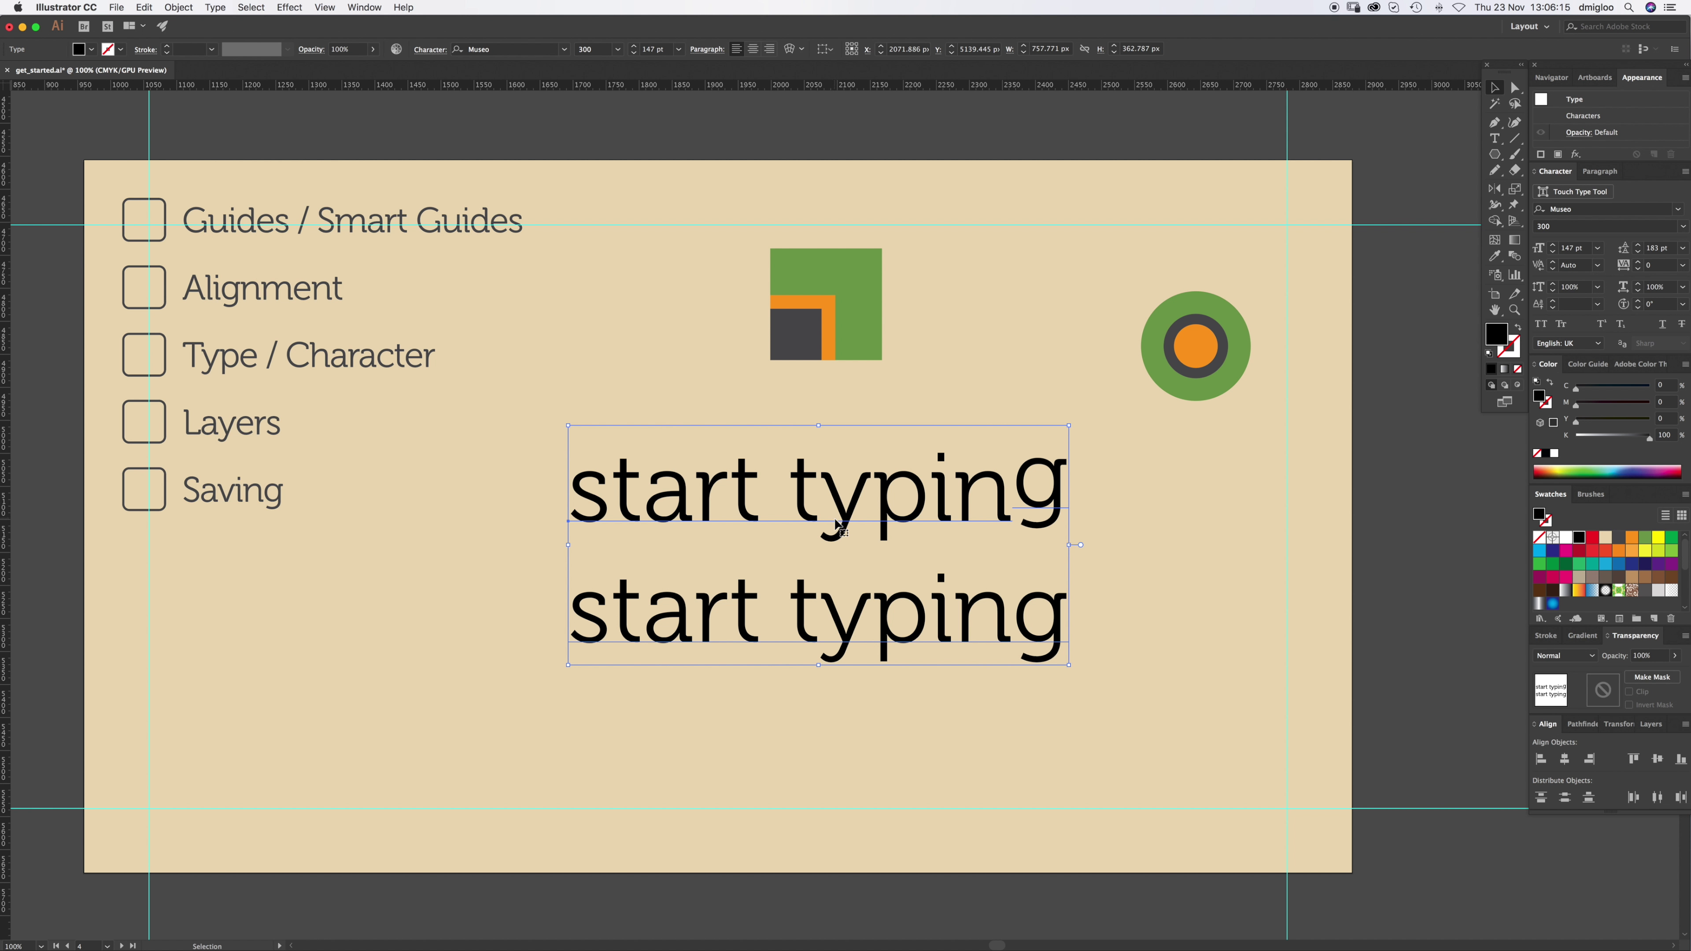
drag(1068, 424, 990, 473)
click(1001, 441)
click(955, 516)
click(753, 50)
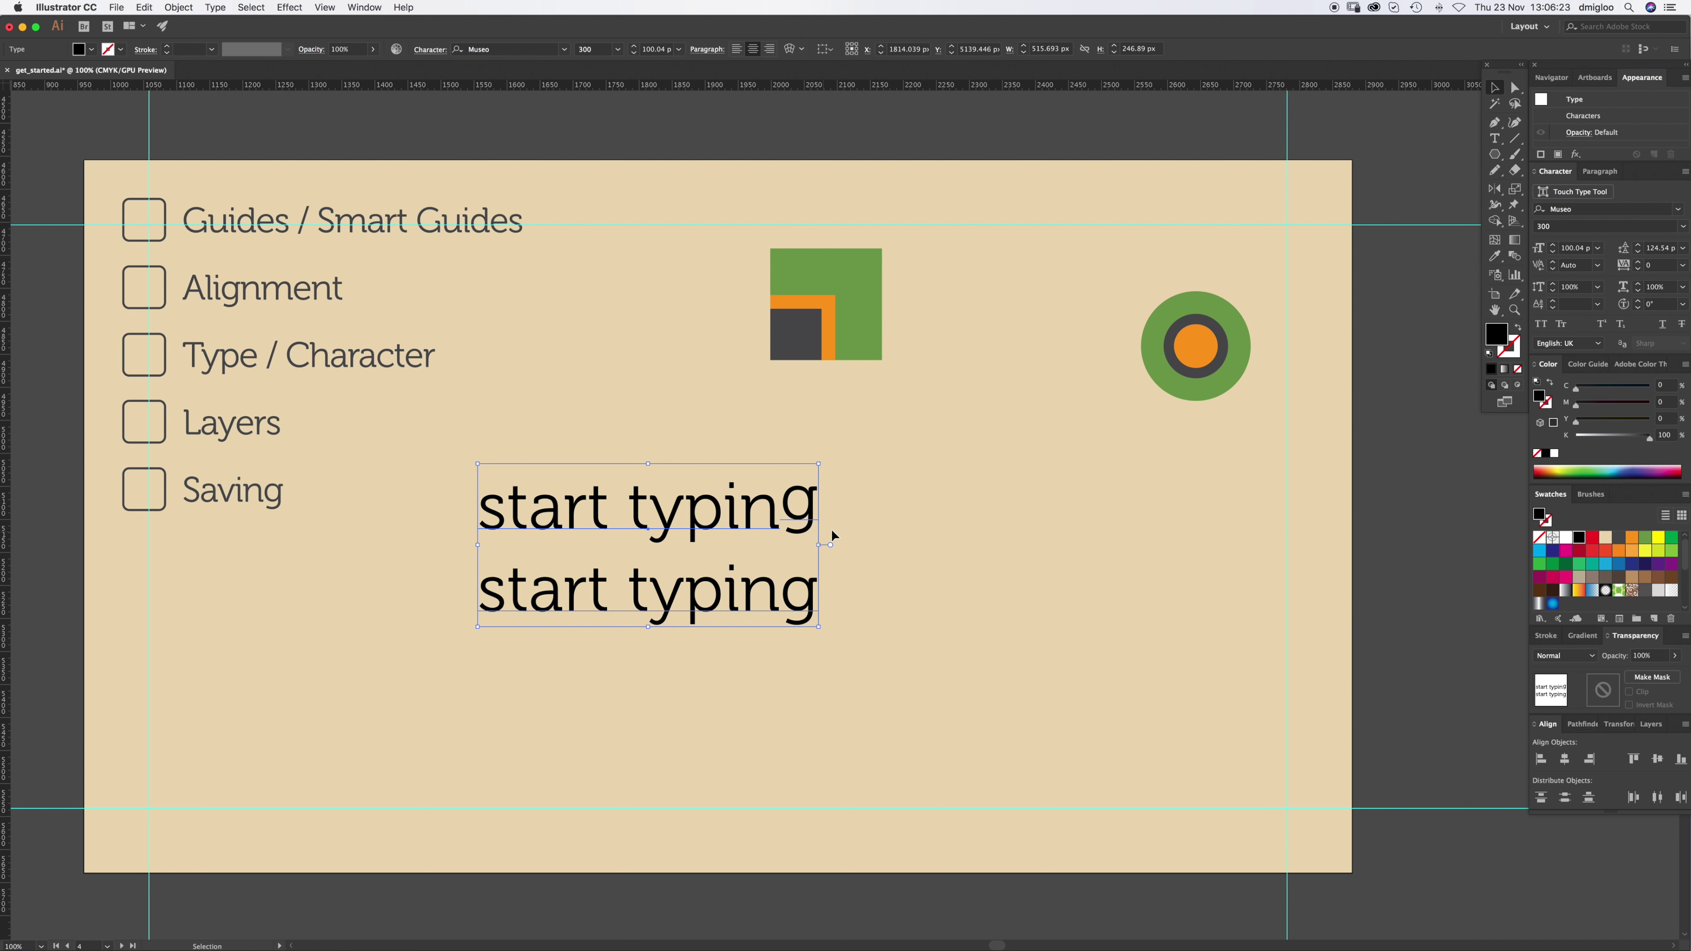
Step: Try several fills on the text, ending with the green square's colour via Eyedropper
click(1593, 537)
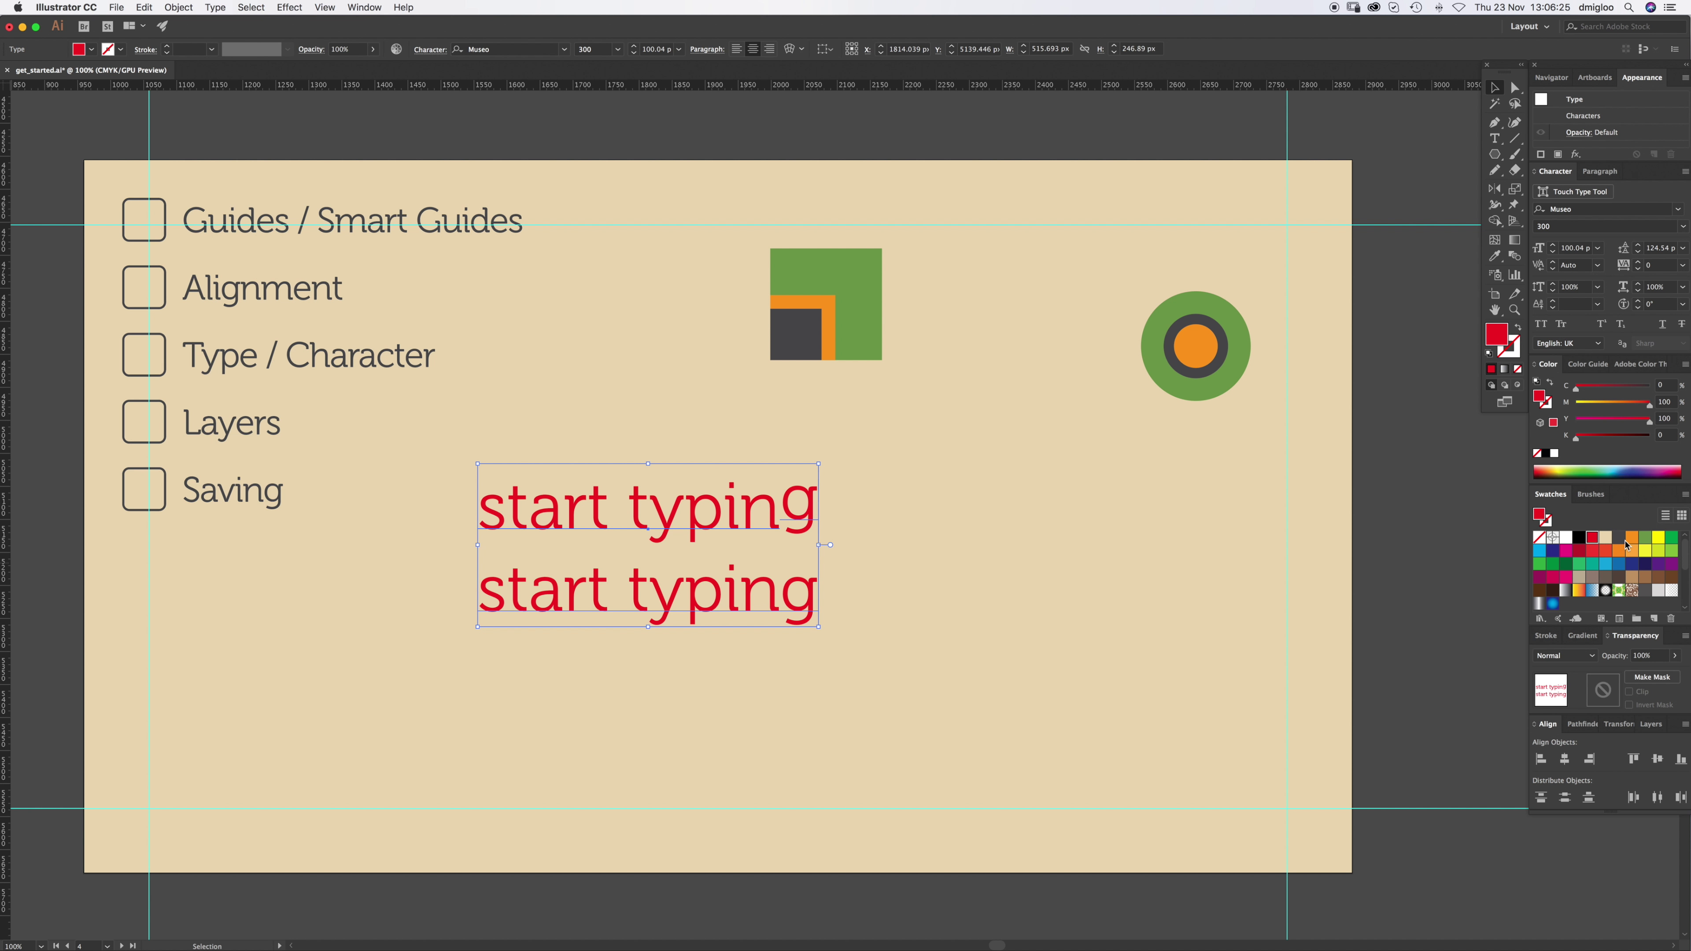
click(1632, 538)
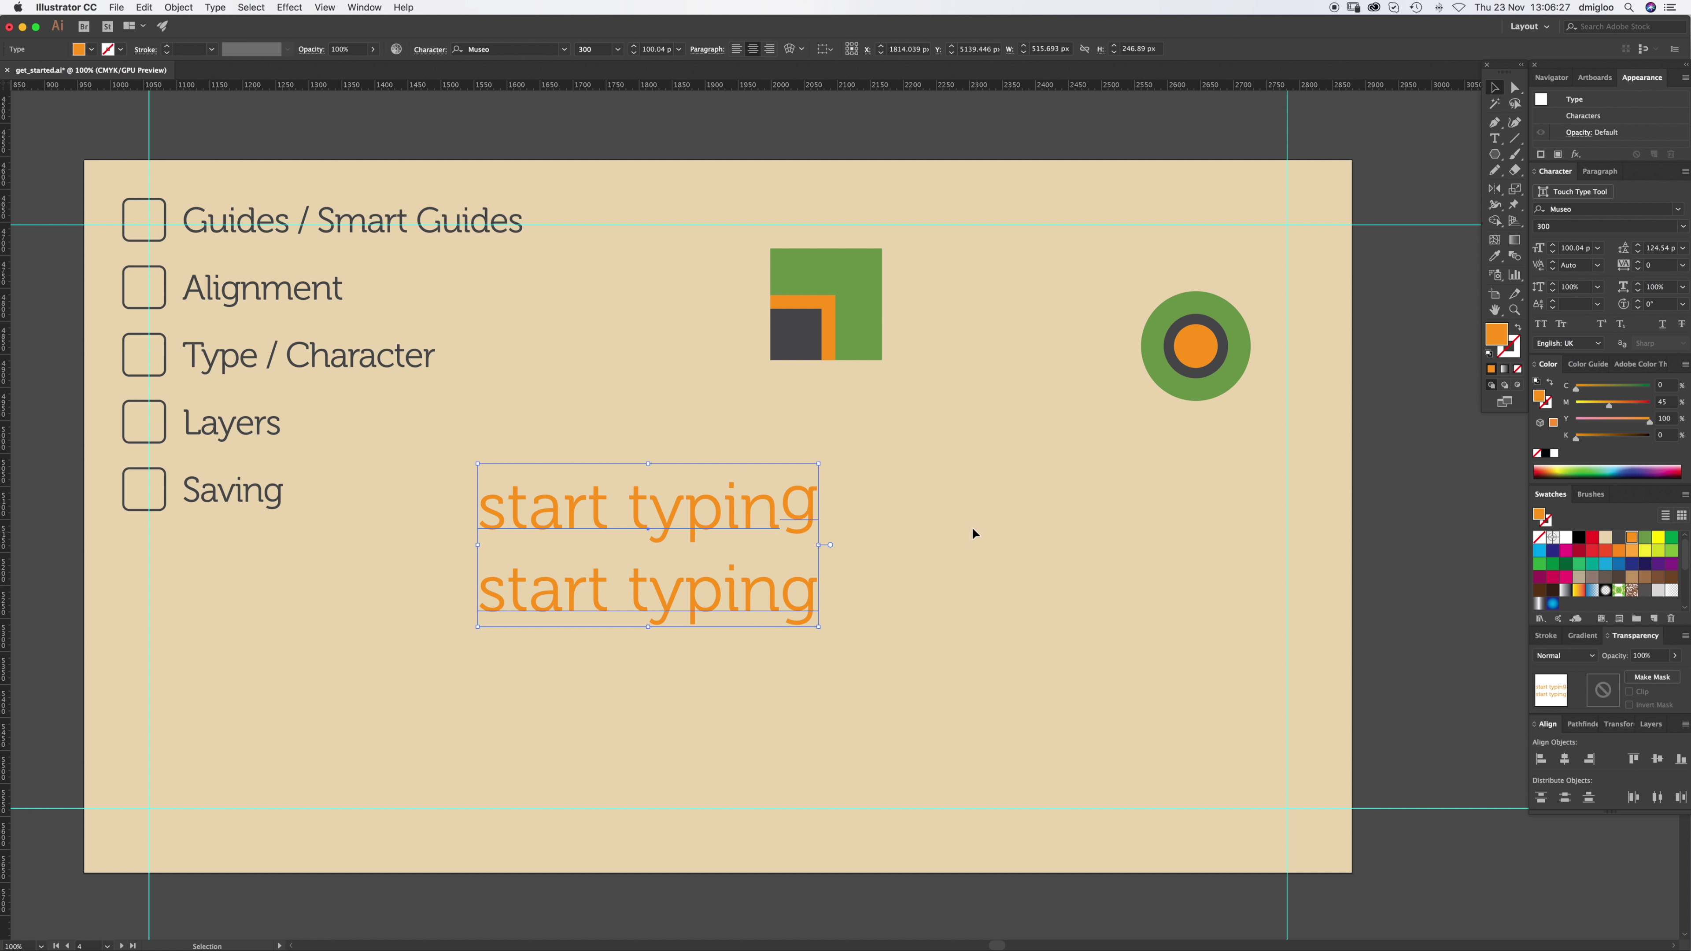
key(i)
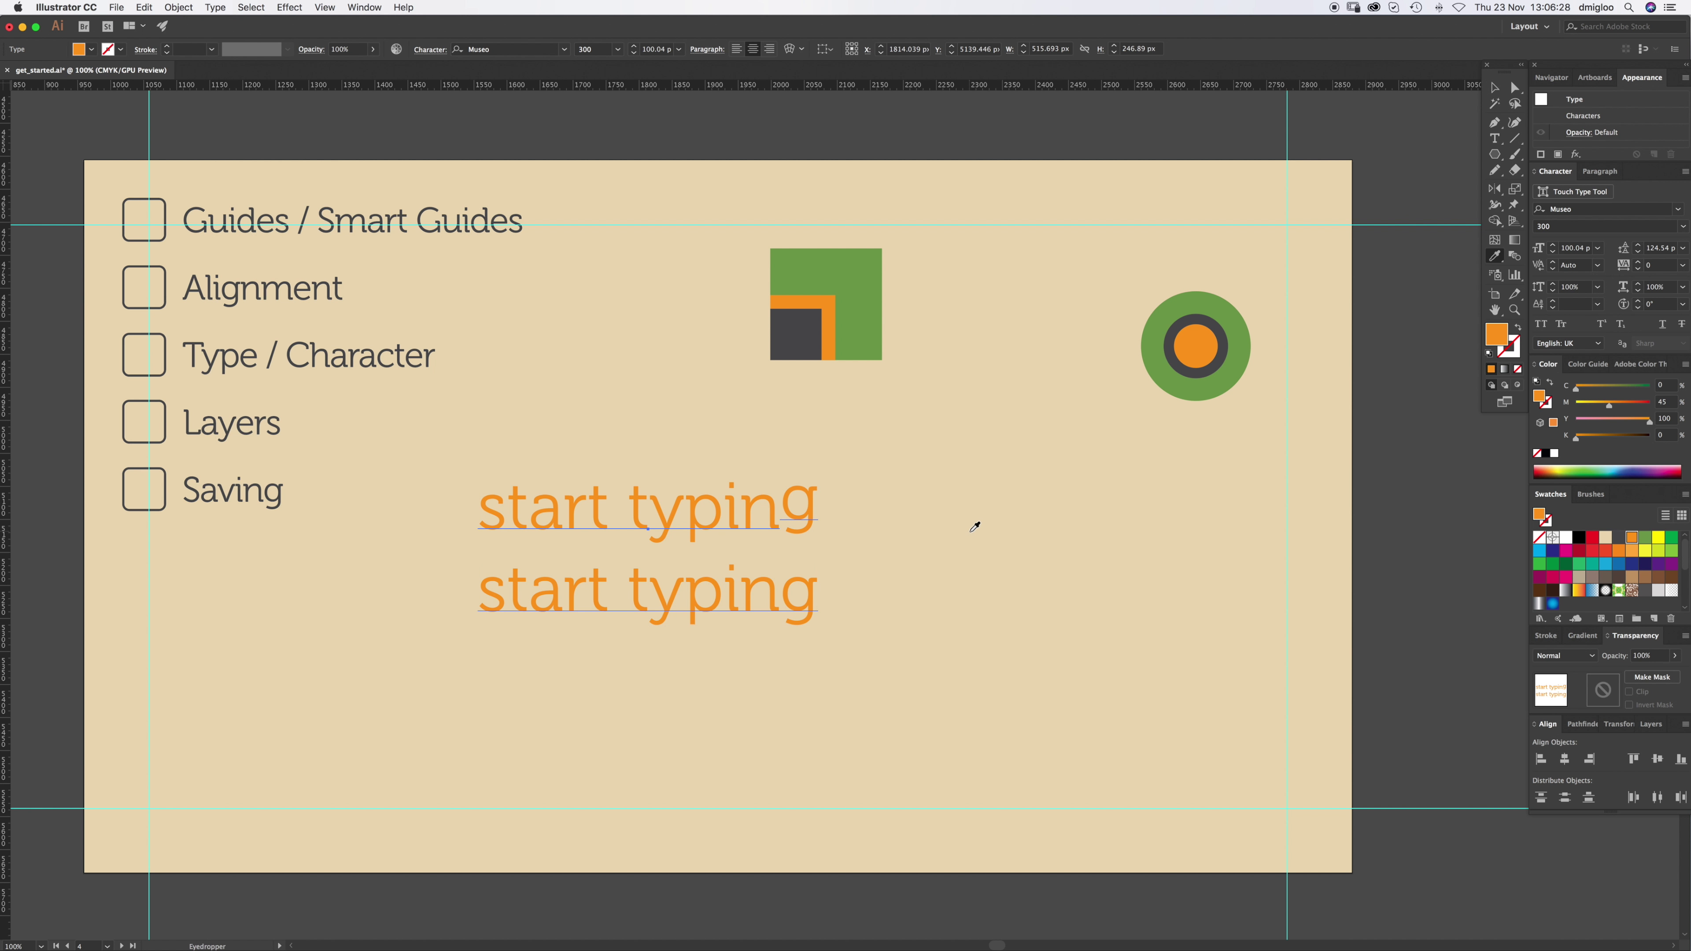
click(857, 285)
click(807, 323)
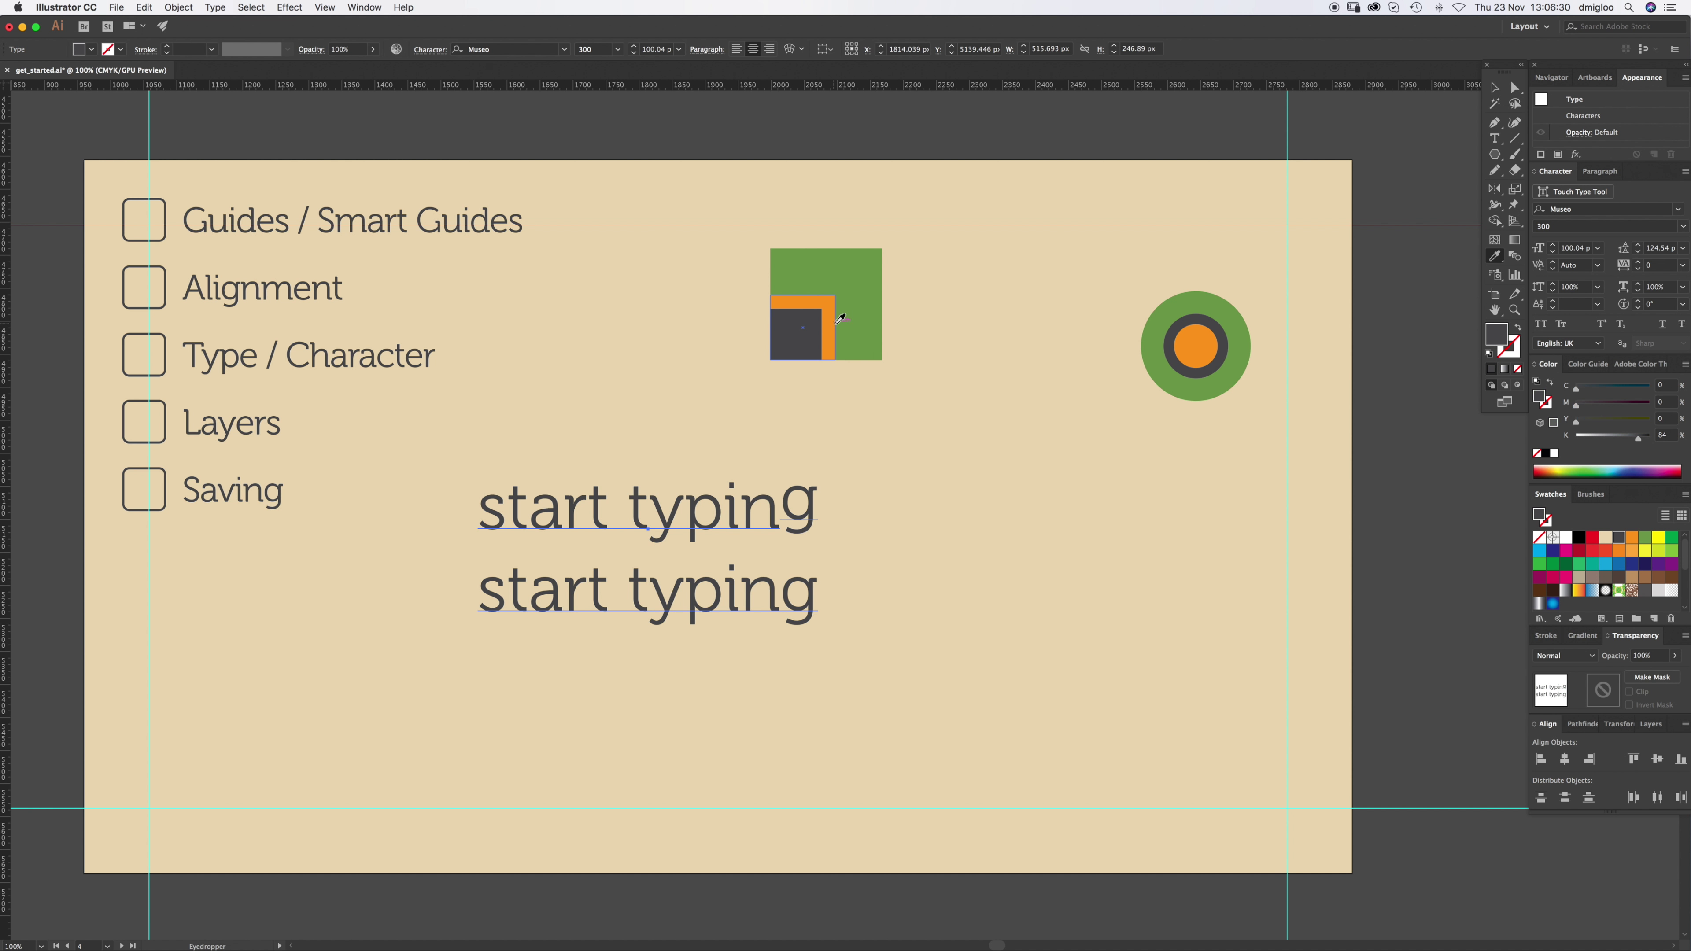
click(846, 423)
click(854, 324)
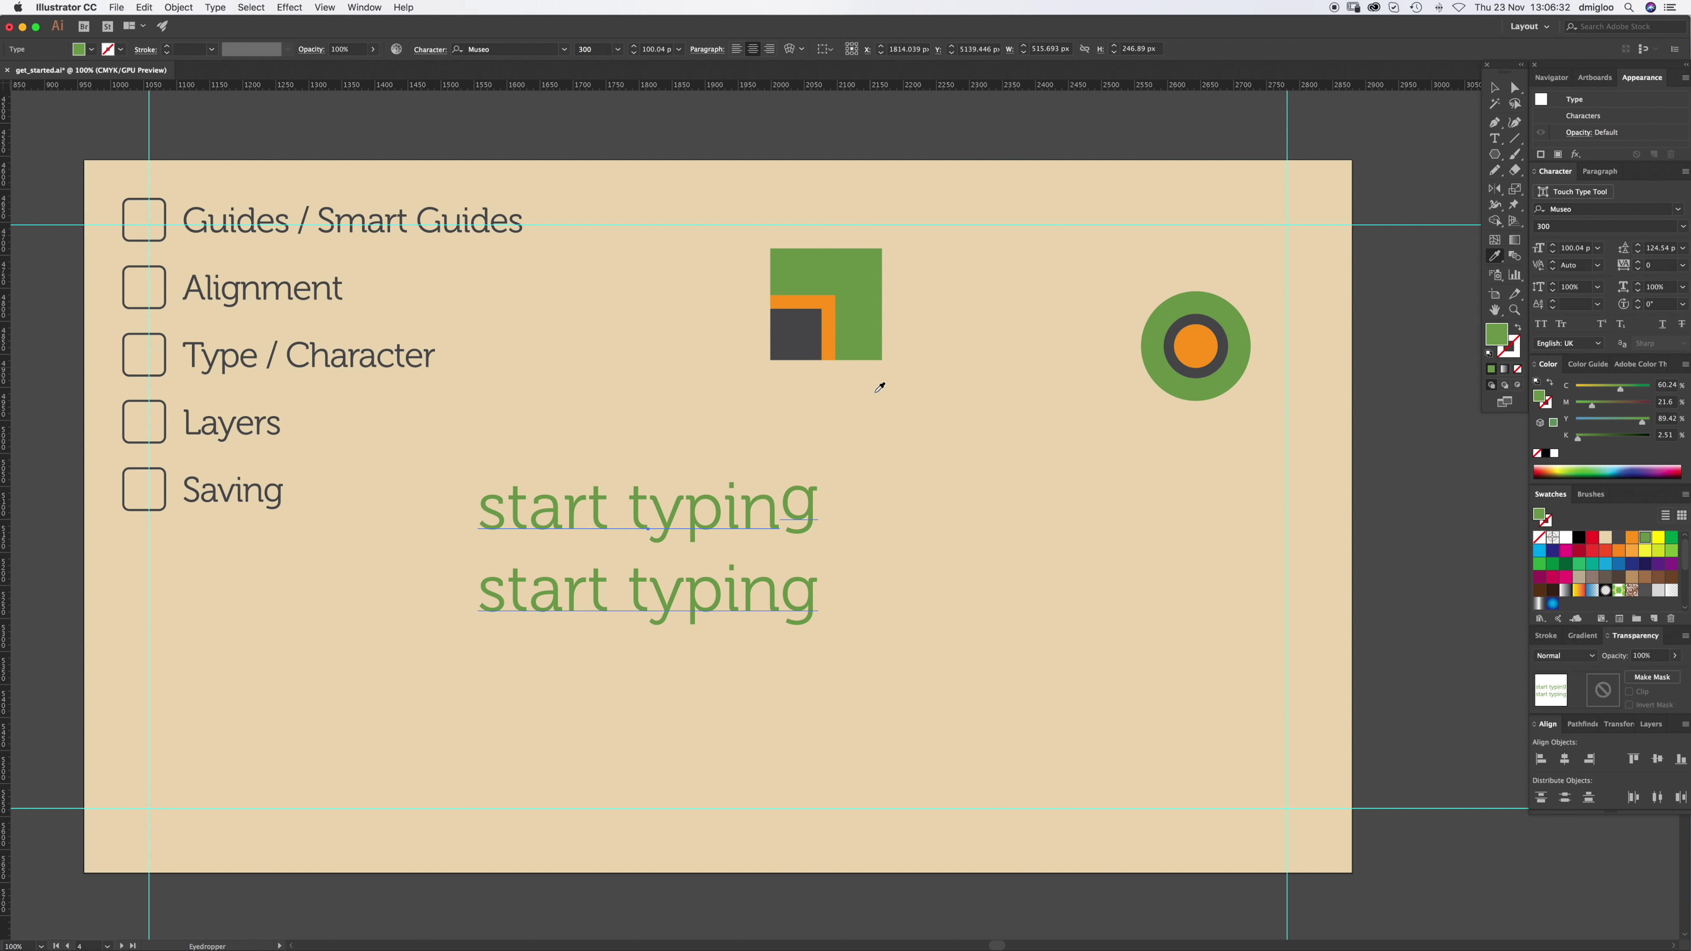
Step: Copy the checklist text style onto both lines, then size the first line to 100 pt
click(360, 355)
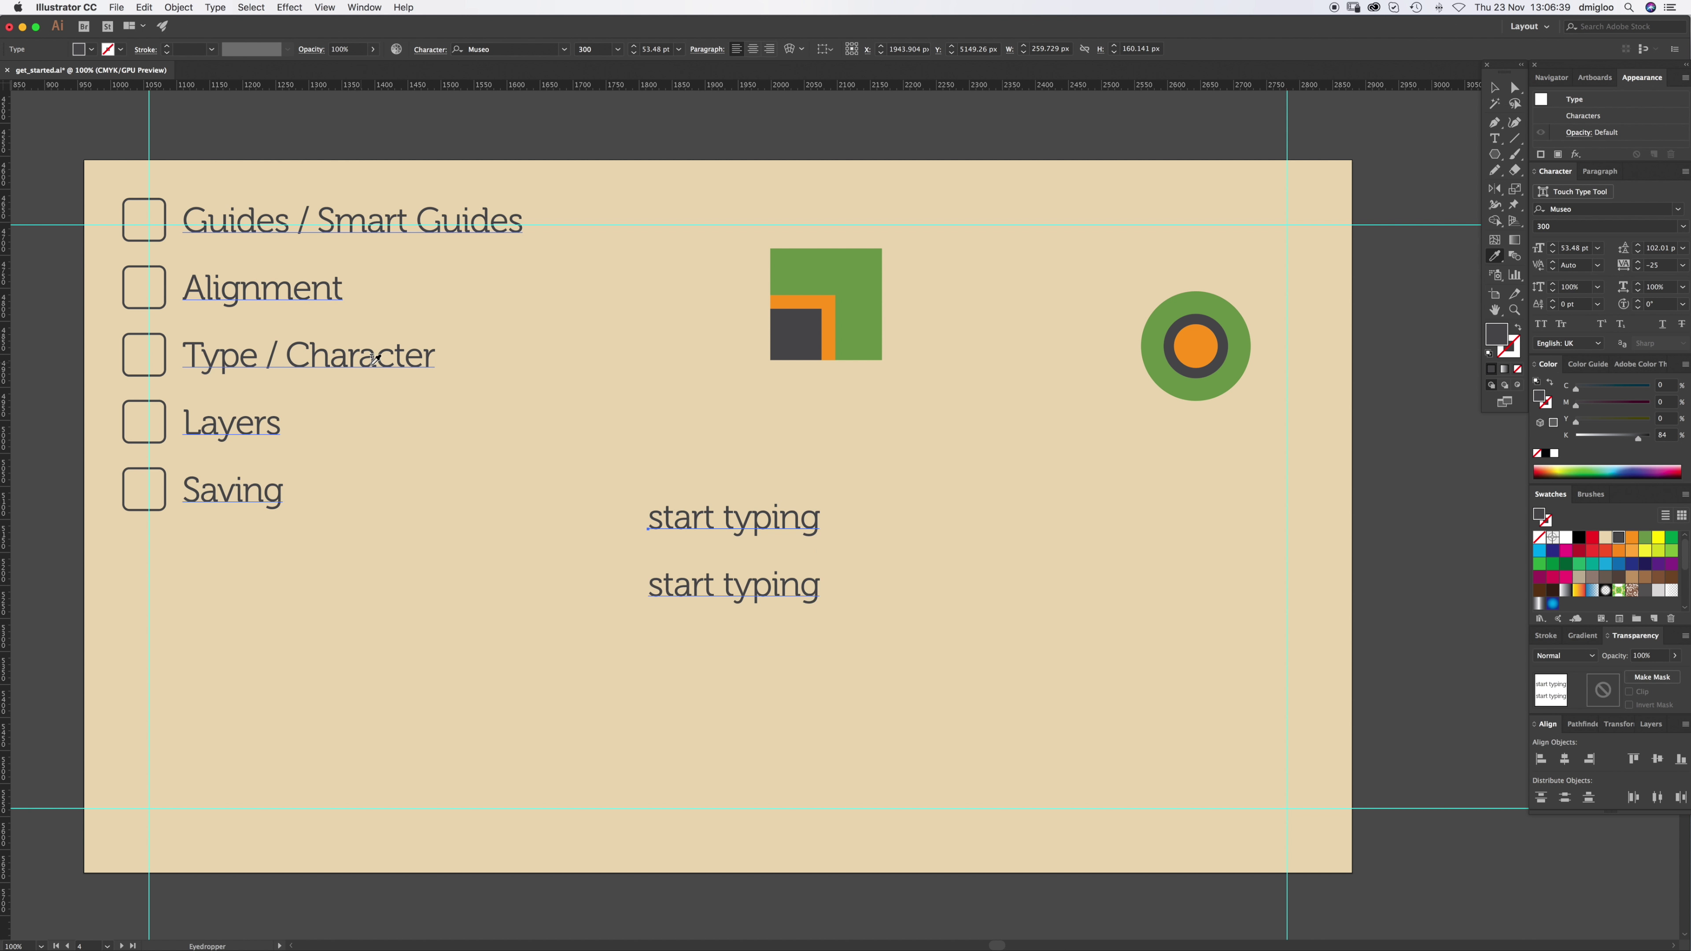
super+click(686, 461)
key(t)
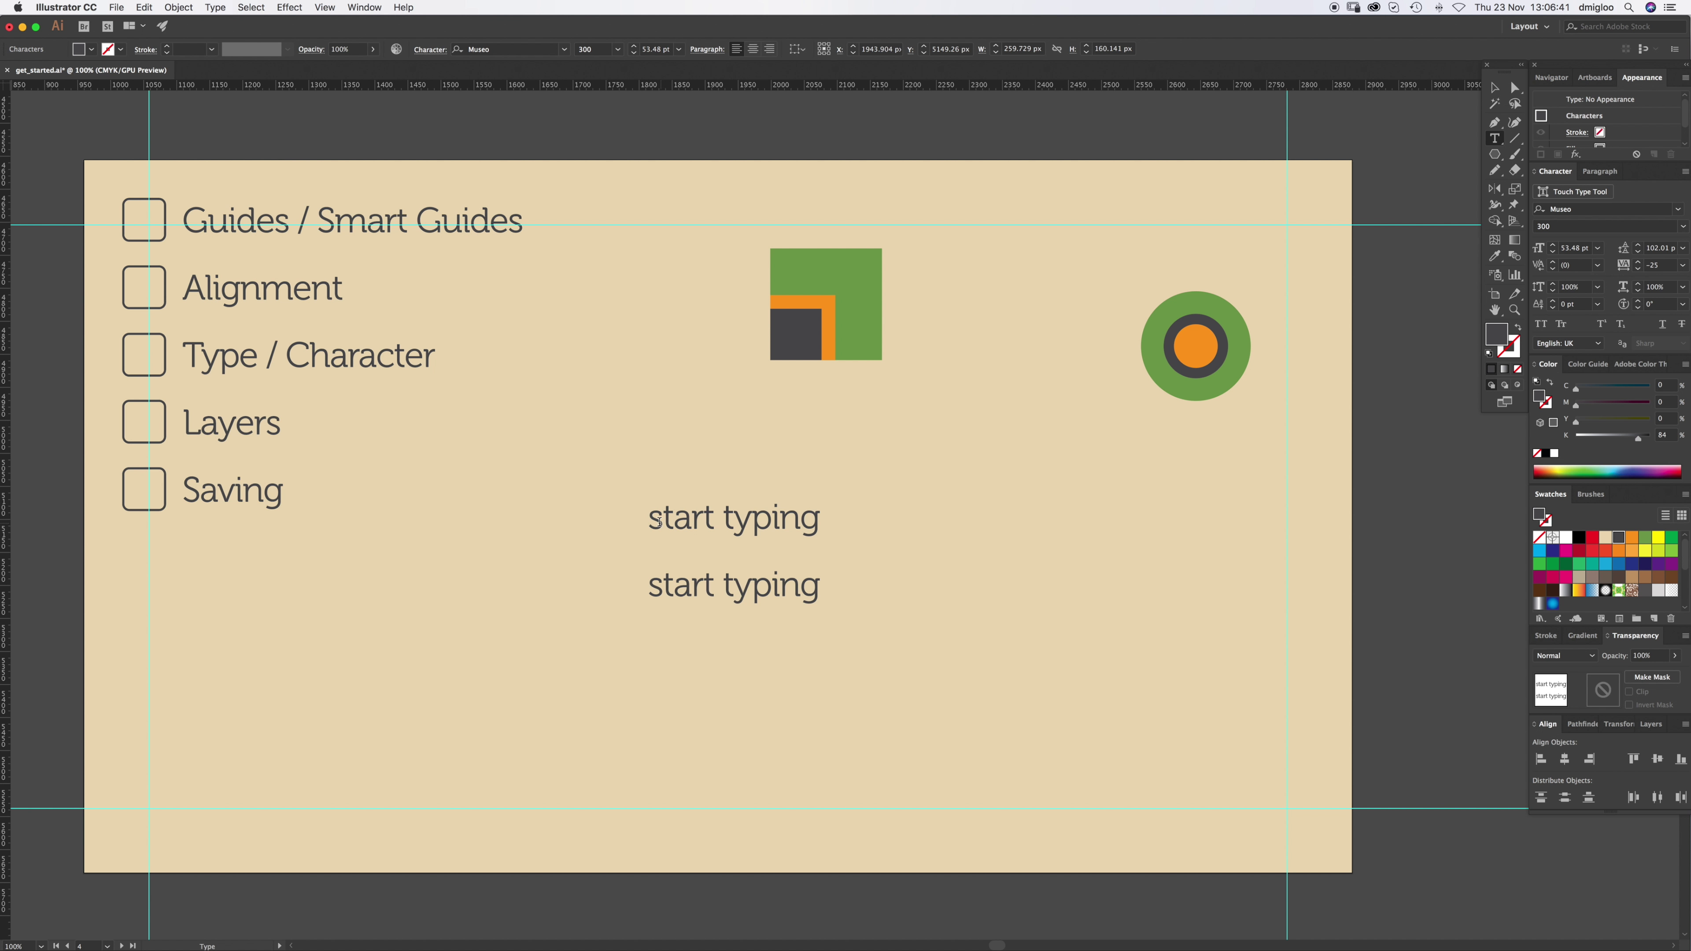
drag(650, 518, 927, 533)
click(1571, 247)
text(60)
key(Return)
click(1538, 248)
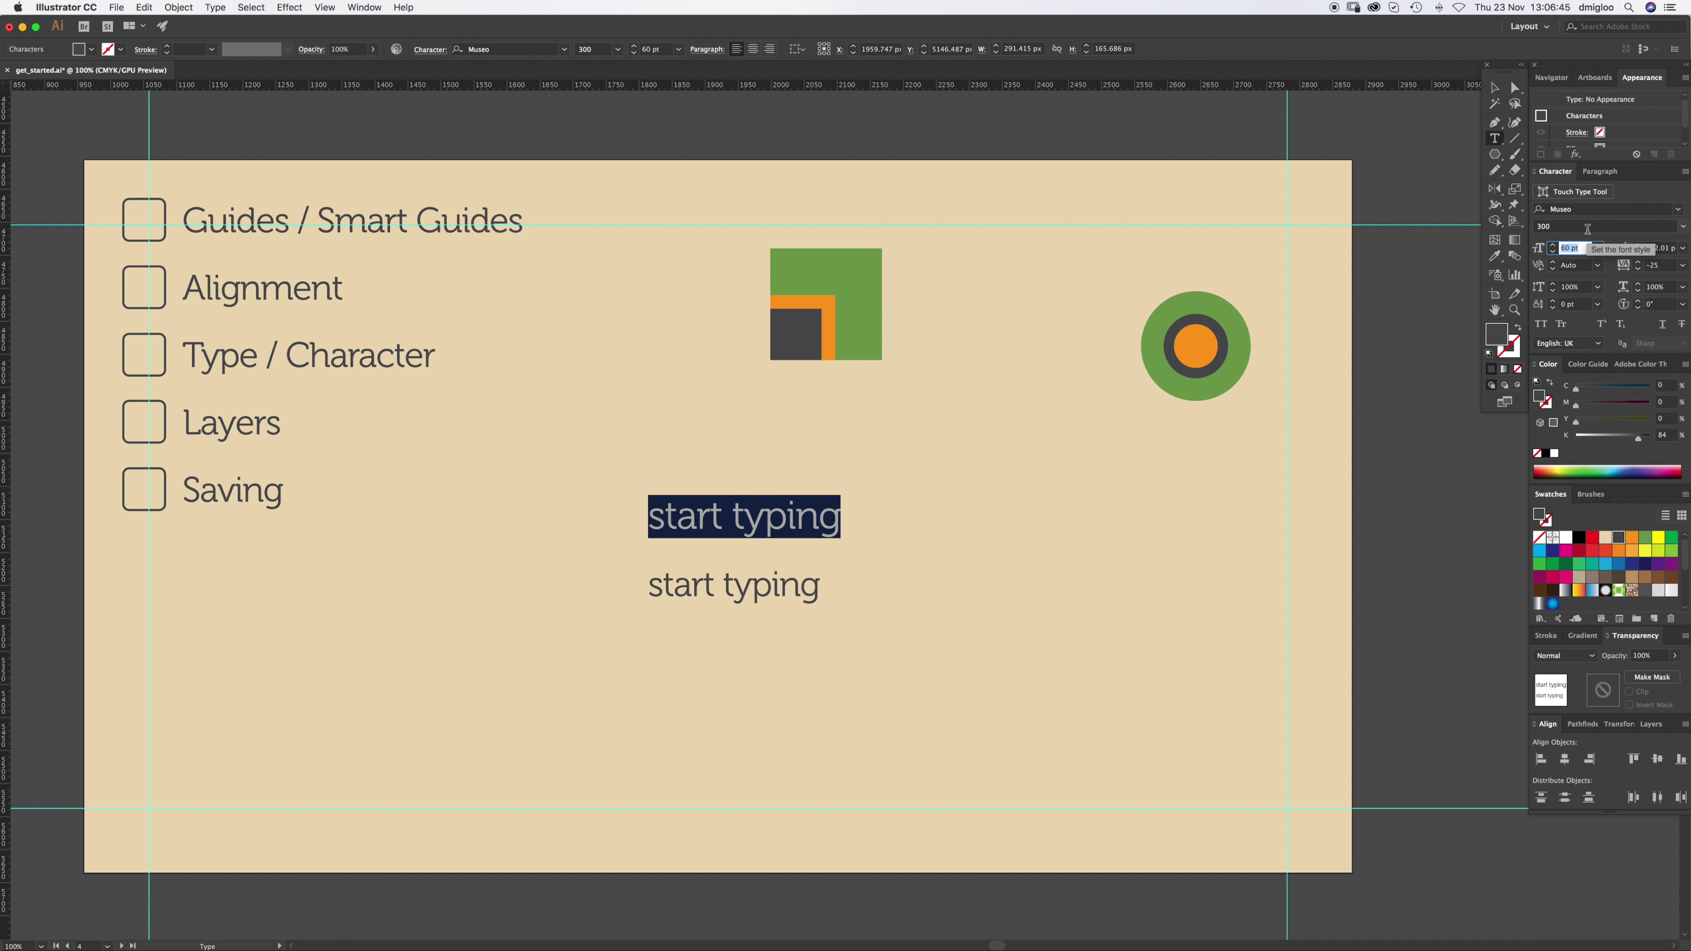
text(100)
key(Return)
key(super+shift+a)
Step: Make the second line bold at weight 700 and move the text block left
drag(799, 586, 673, 586)
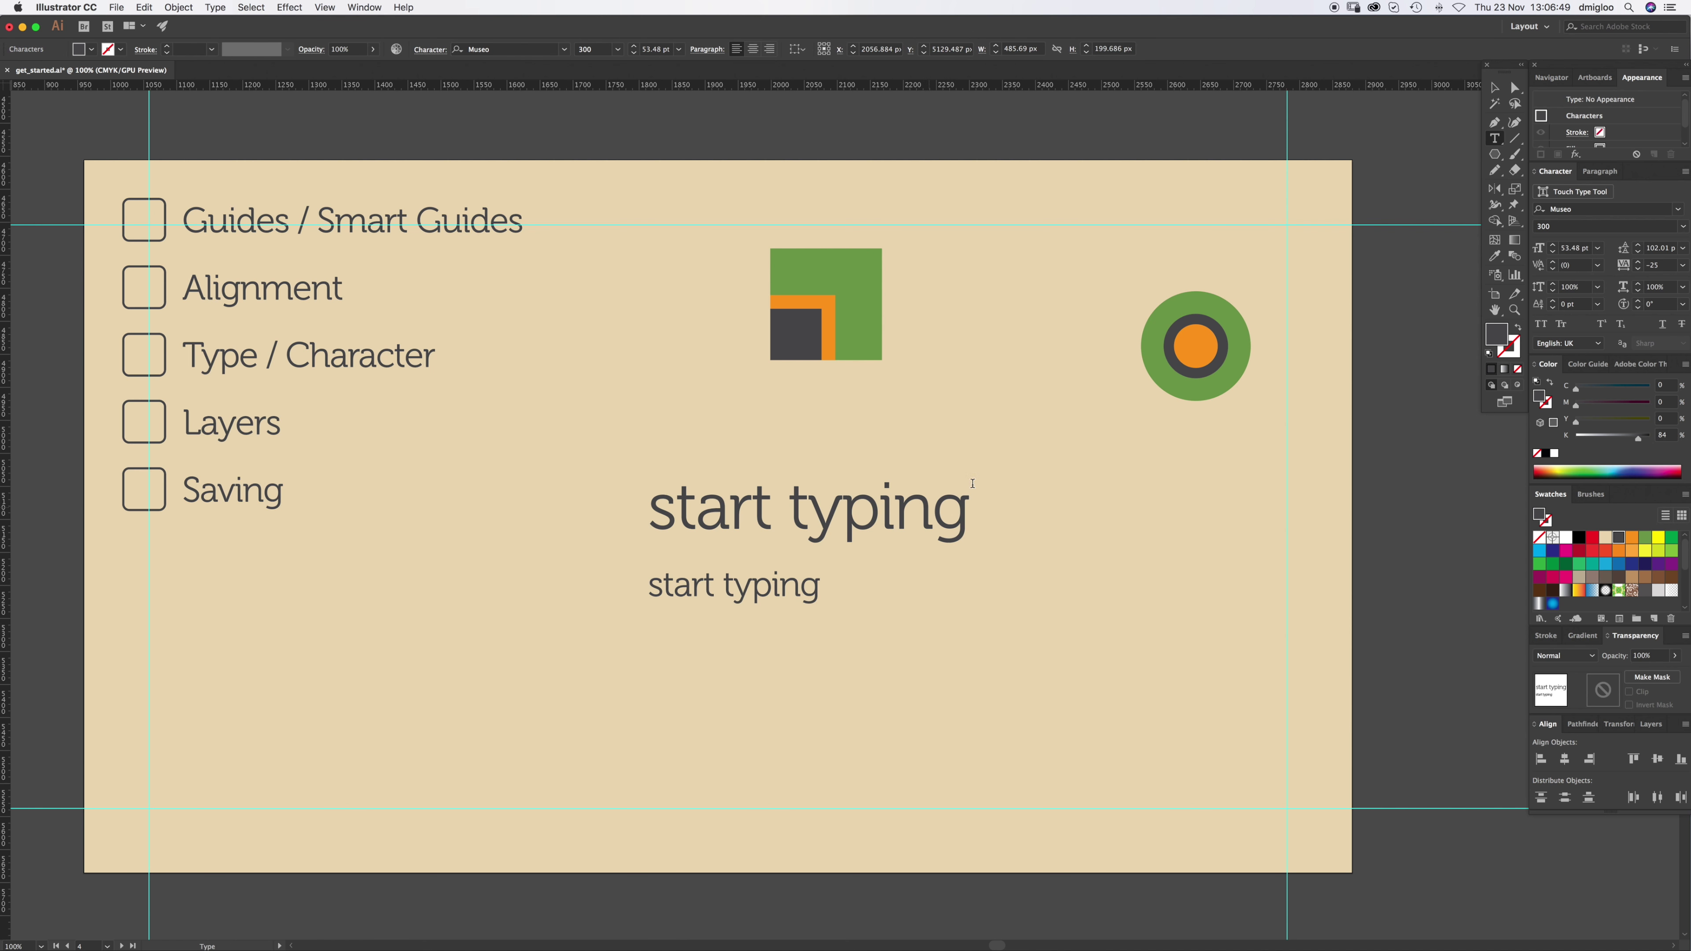
drag(652, 587, 832, 587)
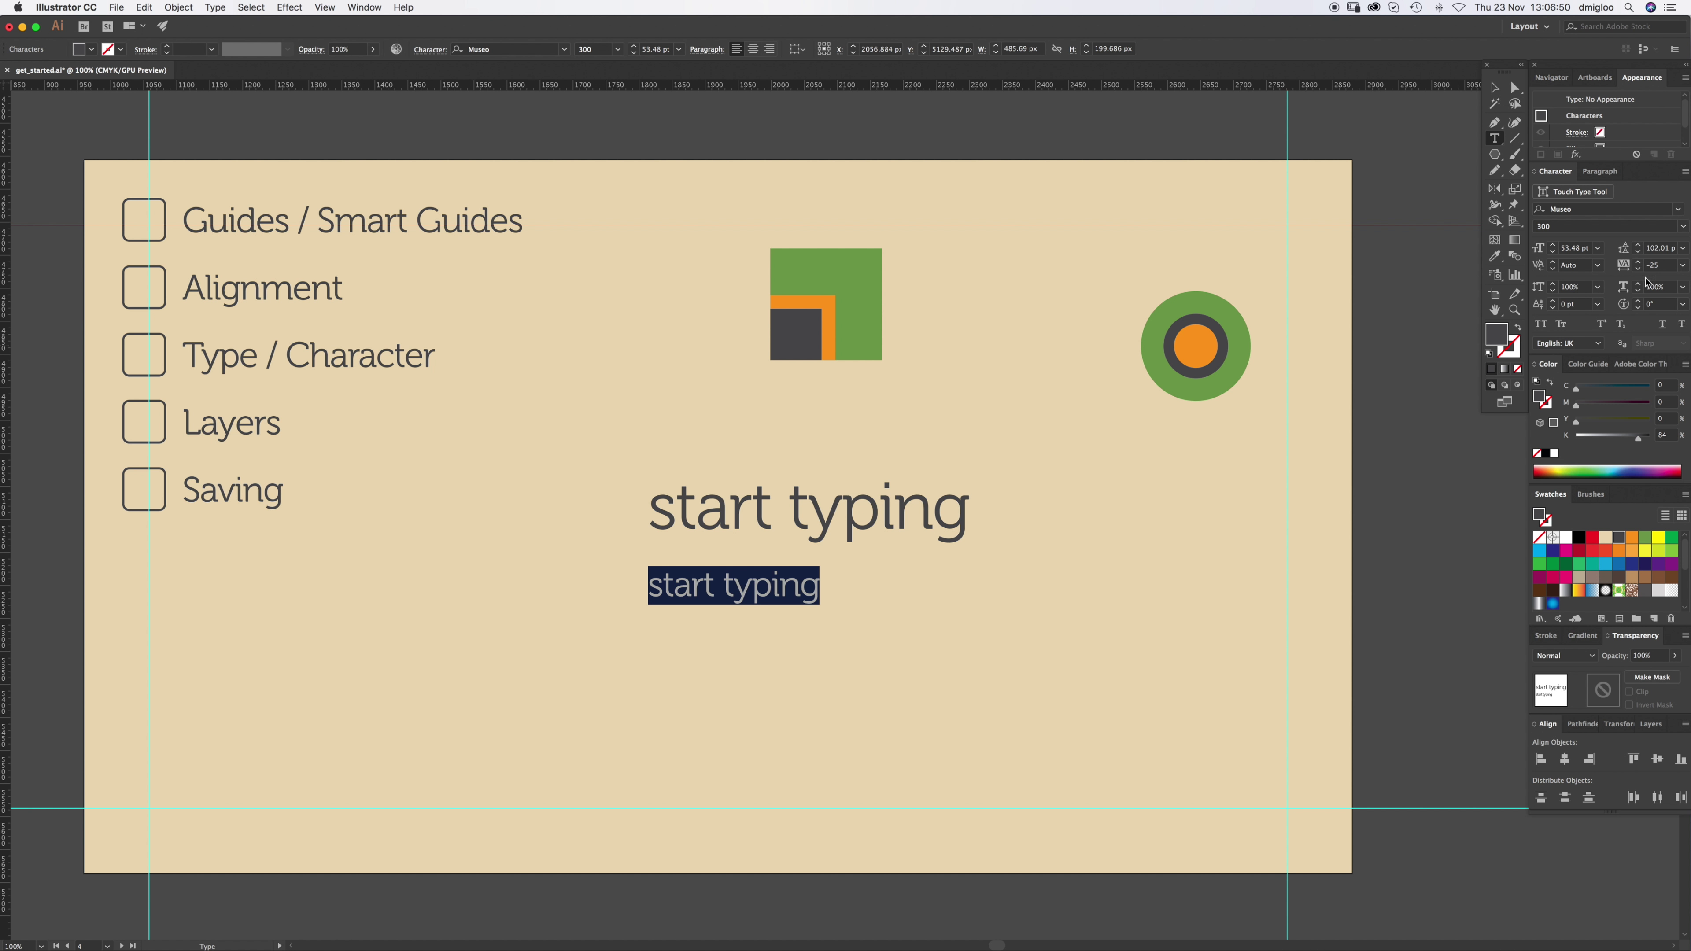
click(1683, 226)
click(1587, 275)
key(Escape)
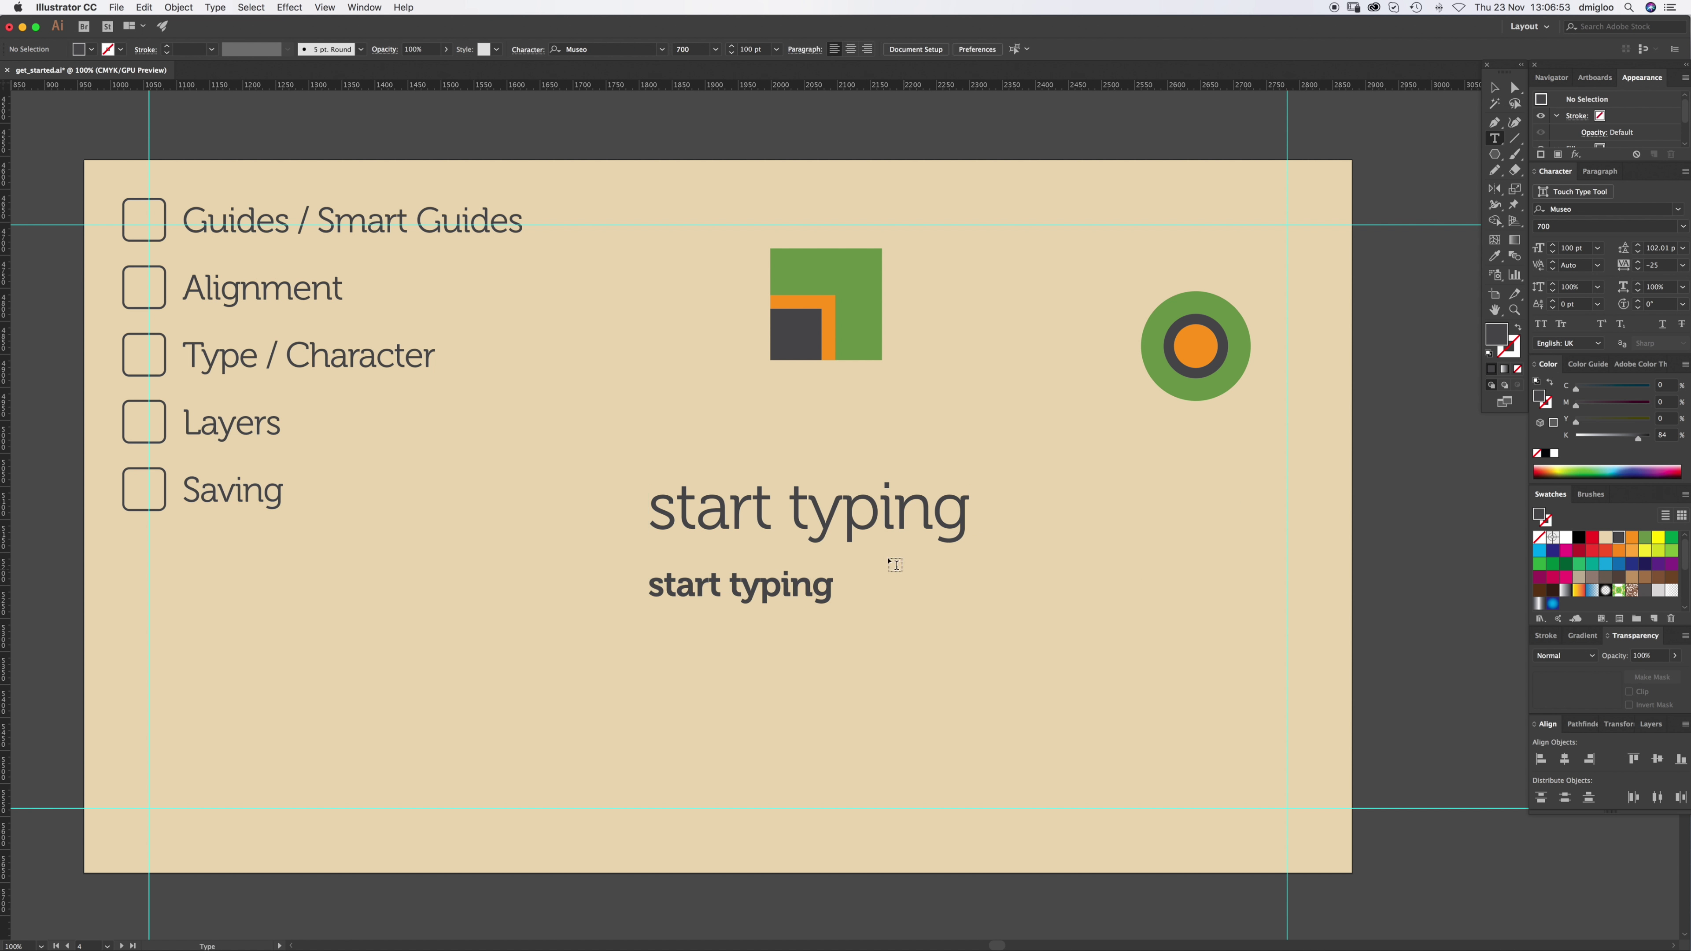
drag(877, 553, 682, 536)
Step: Add two-line text 'sdfasfdkas' / 'sfsdfsf' copying each 'start typing' line's style
key(t)
click(932, 551)
text(sdfasfdkas)
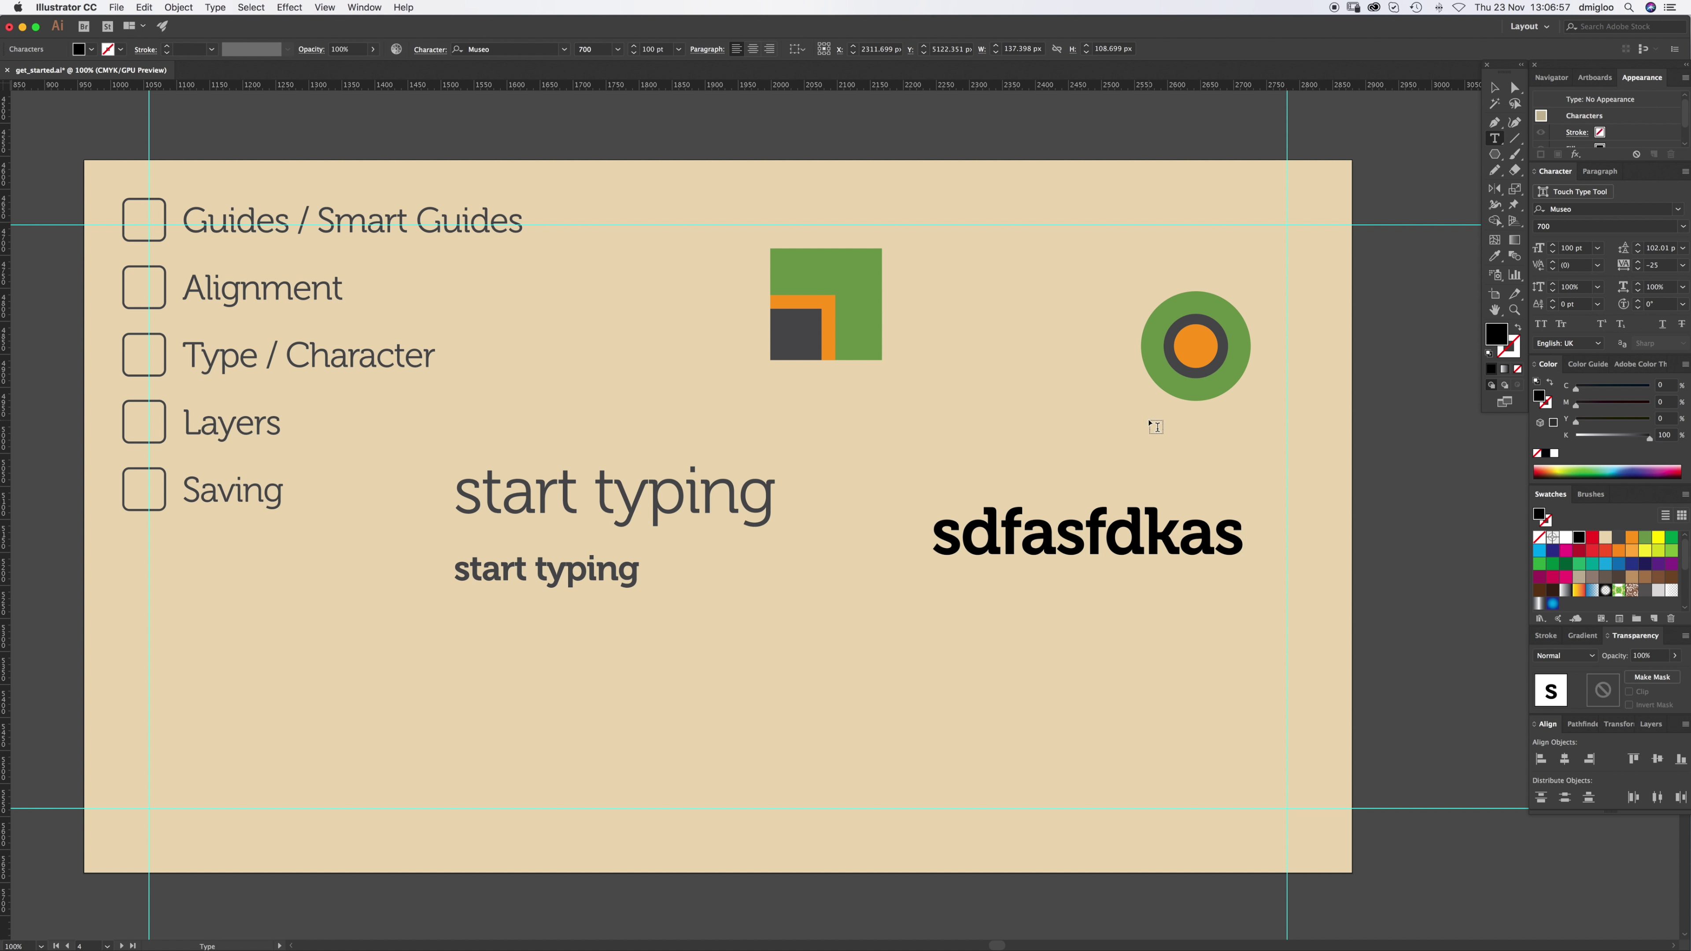
key(super+a)
click(1494, 256)
click(624, 487)
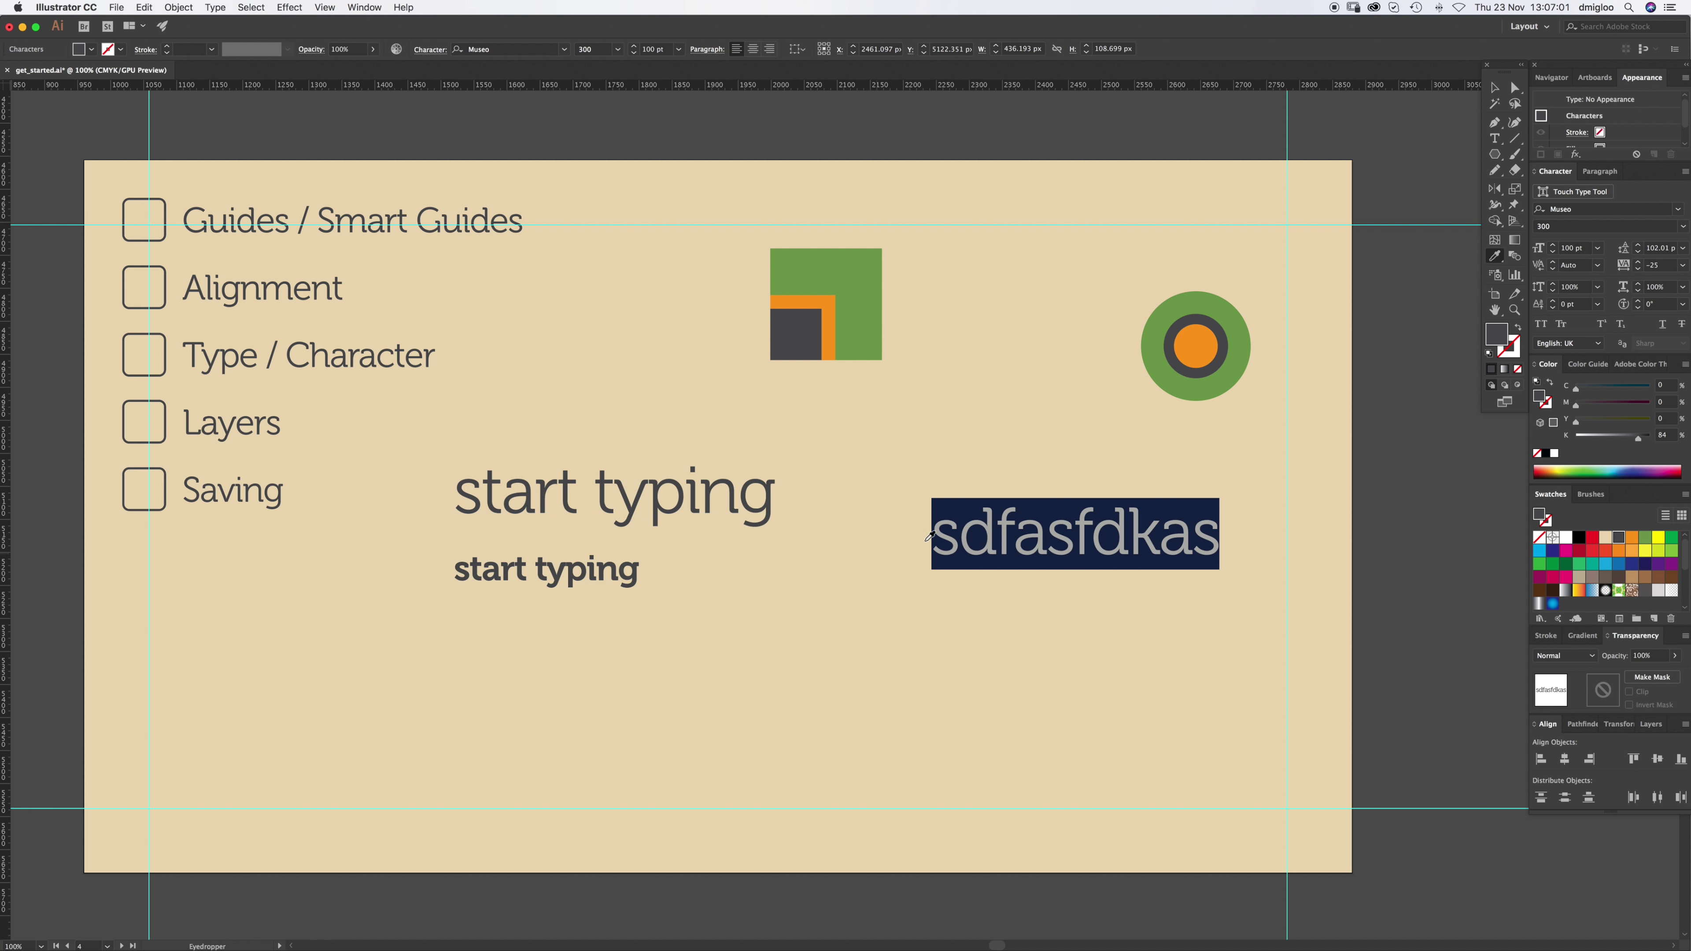
key(Right)
key(Return)
text(sfsdfsf)
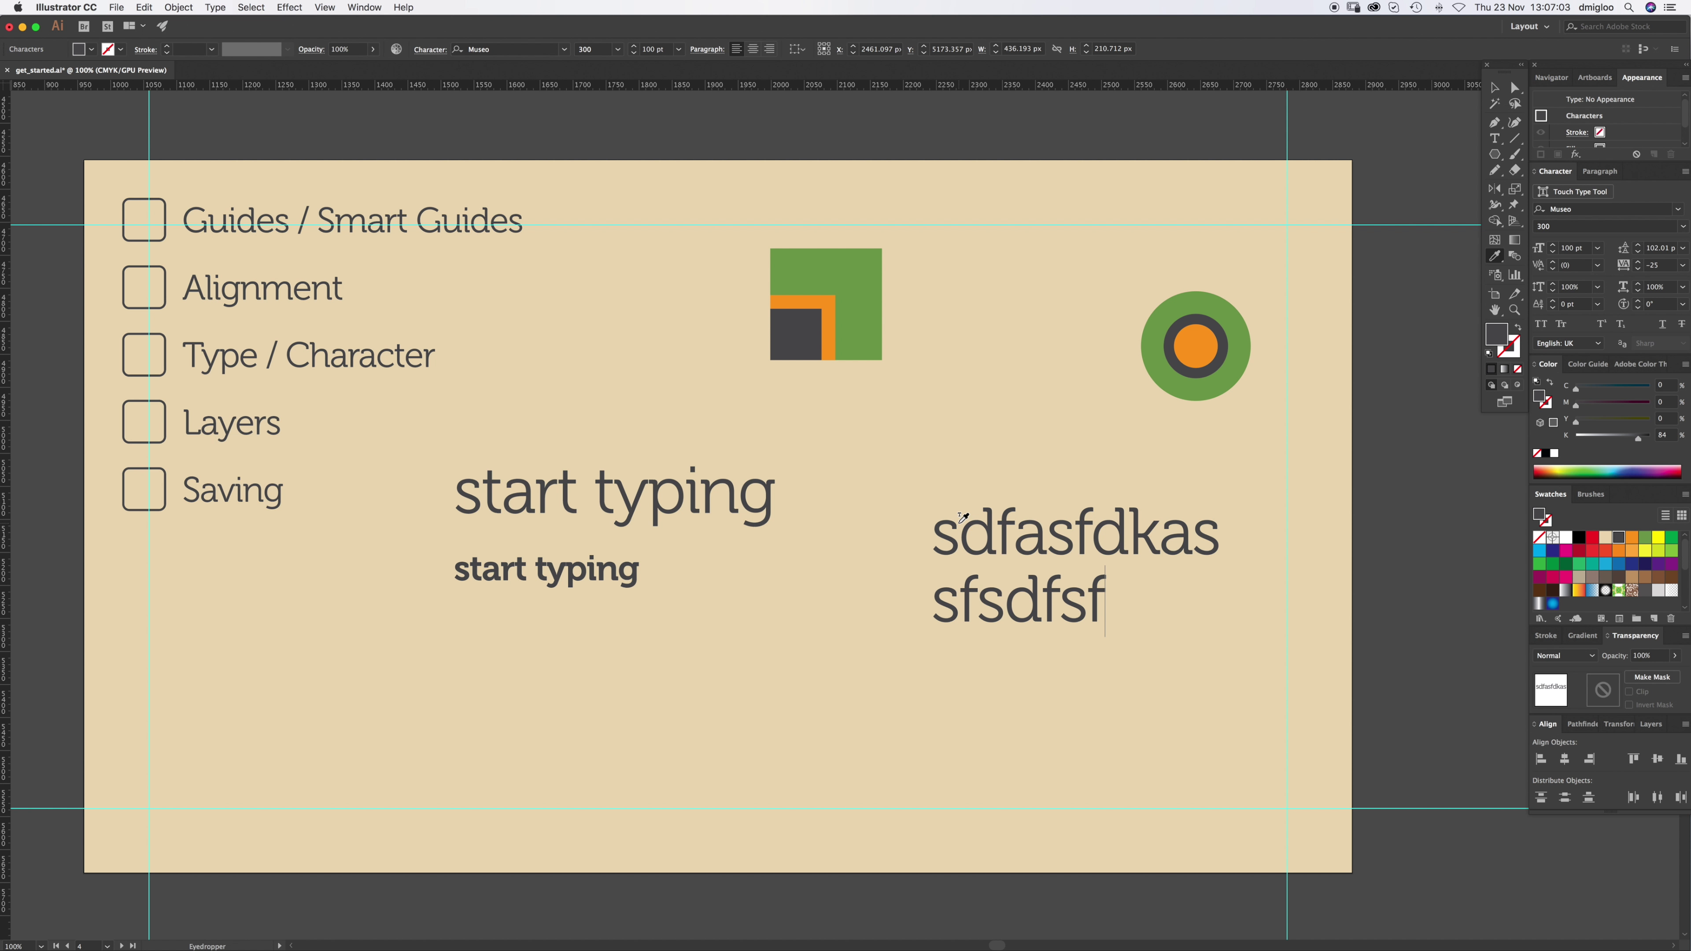
key(shift+Home)
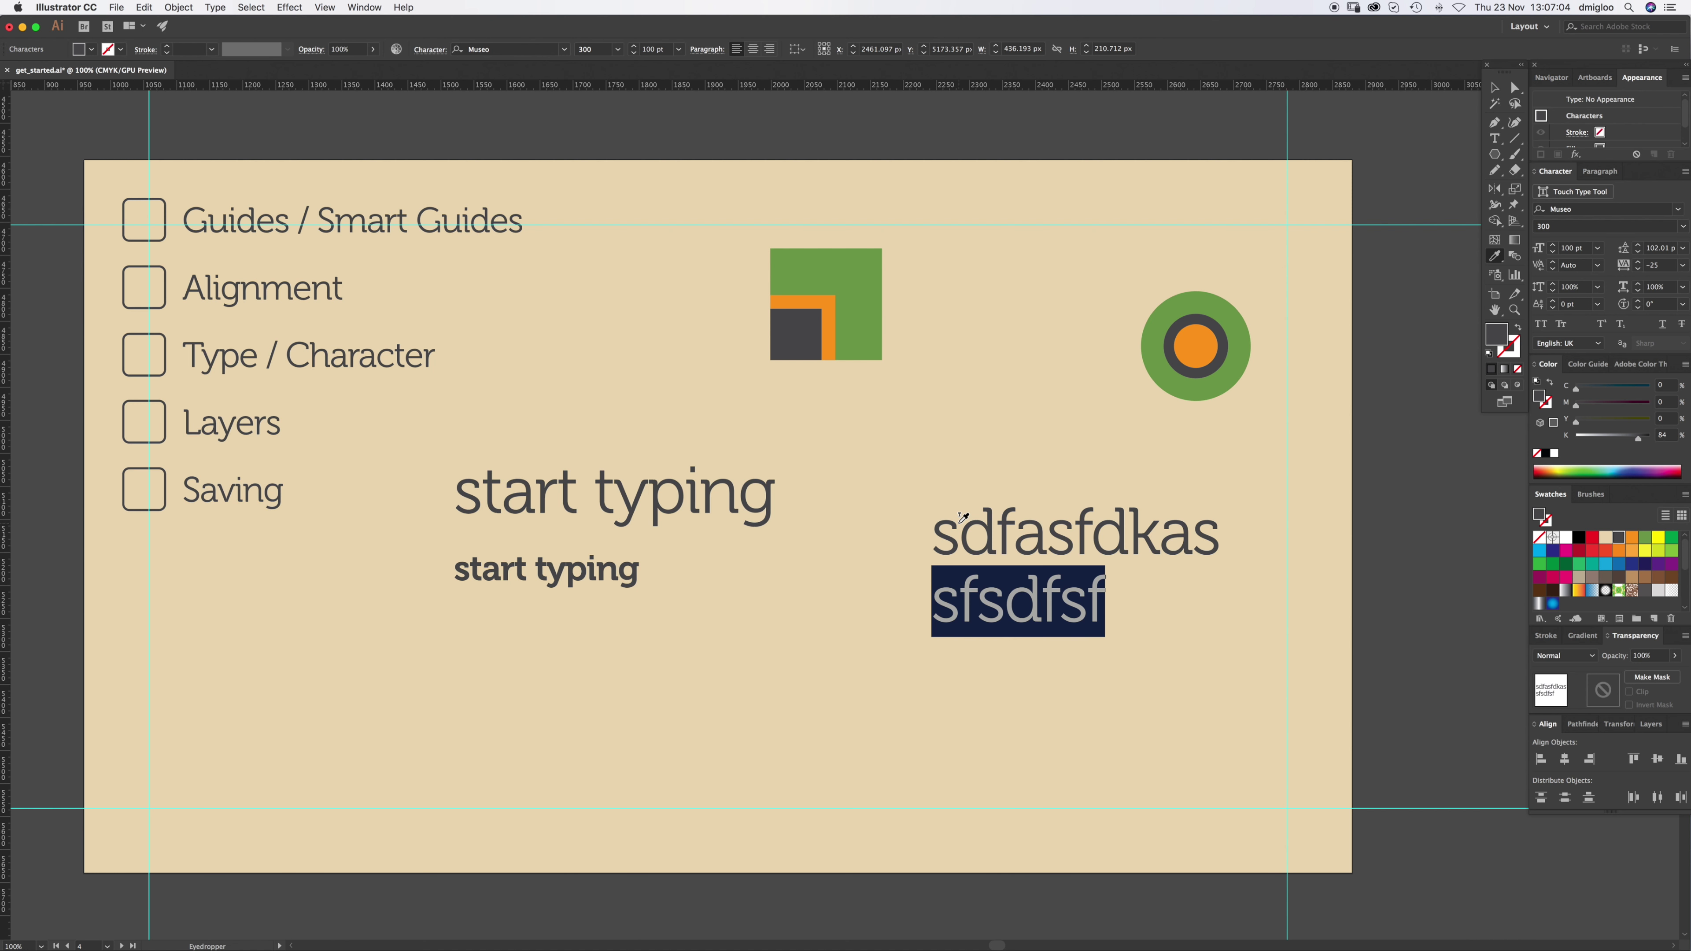
click(555, 567)
super+click(708, 651)
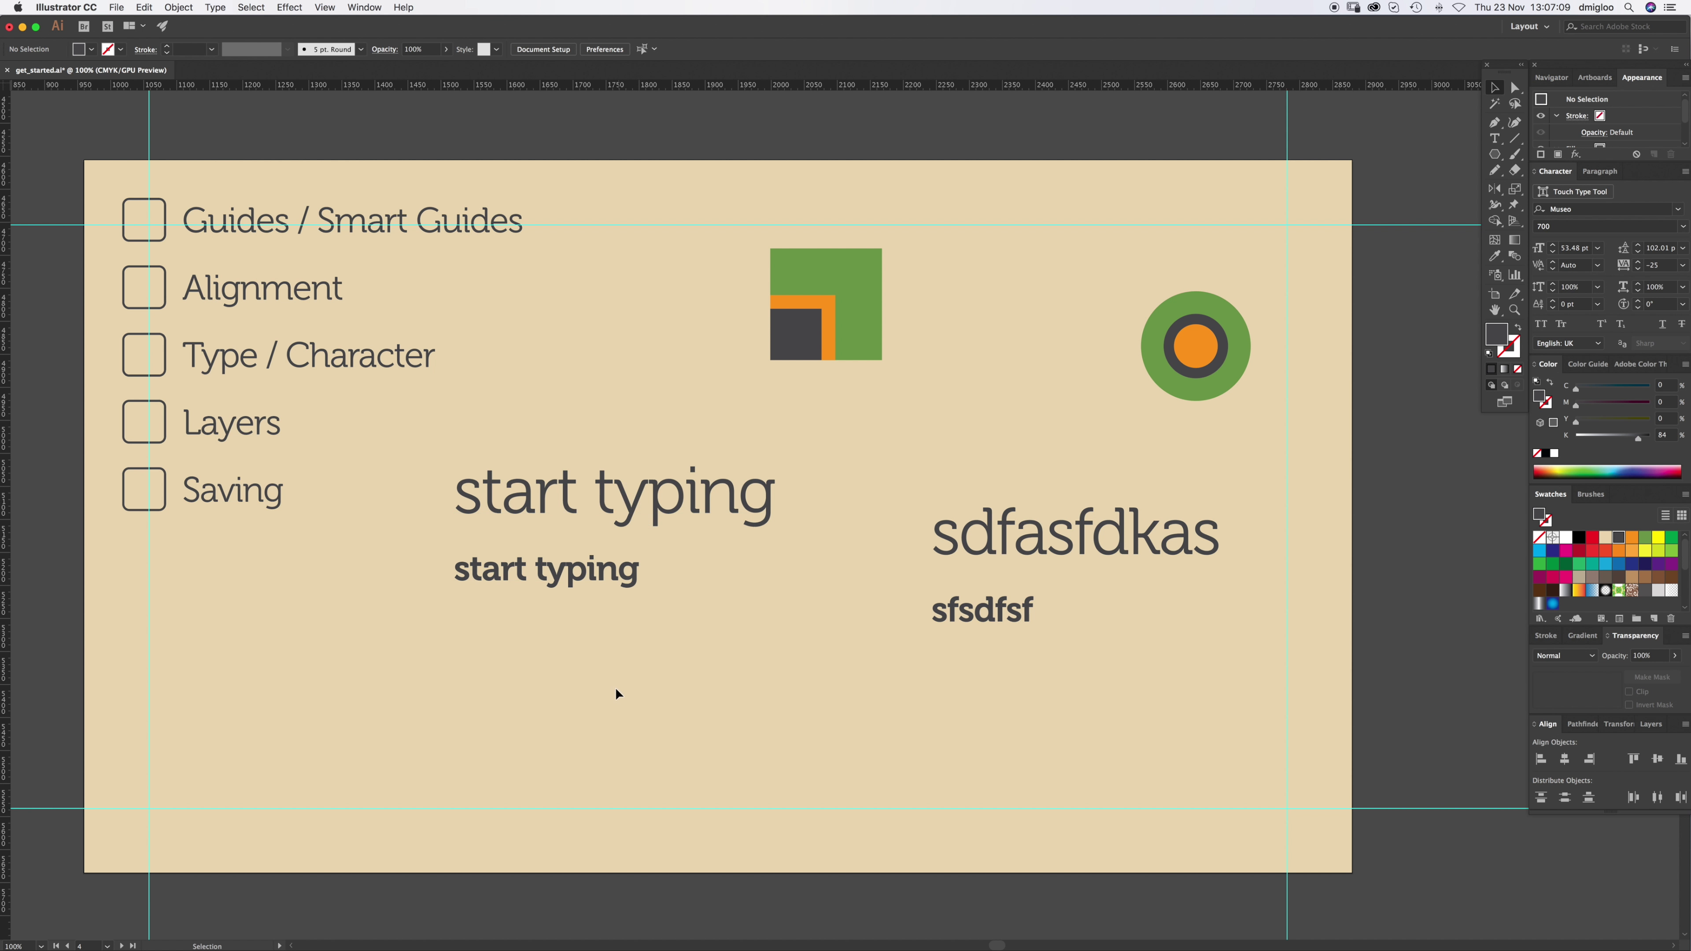
Step: Show the Layers panel and move both 'start typing' texts up and right
drag(645, 624, 972, 577)
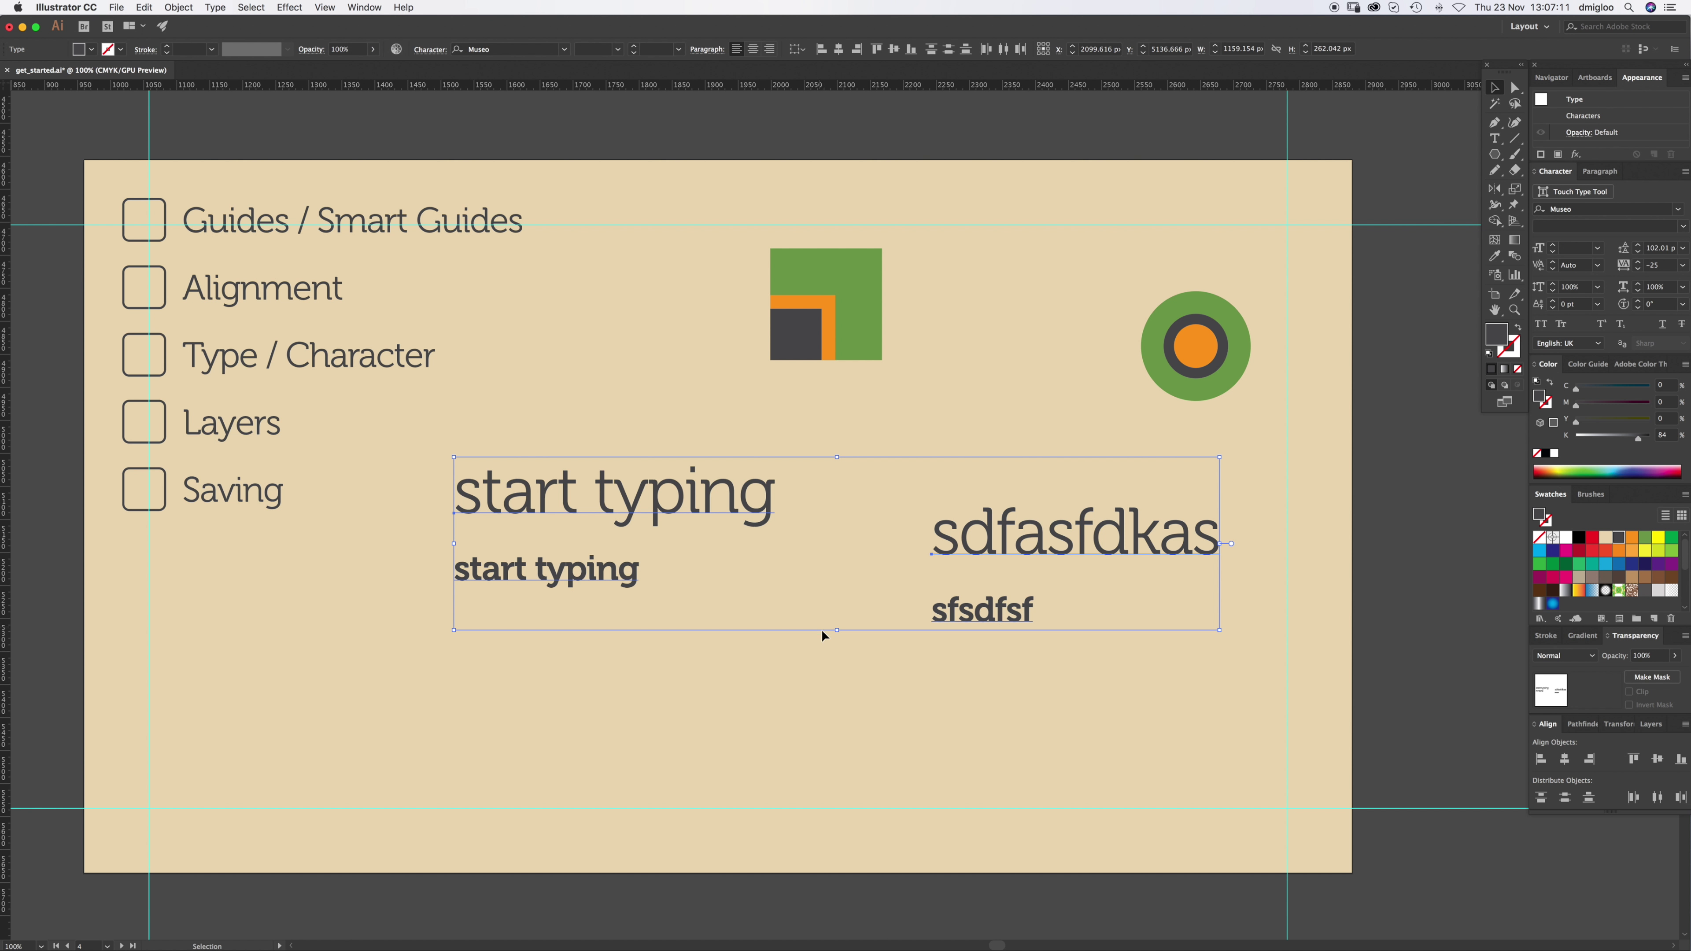
click(832, 609)
click(1651, 725)
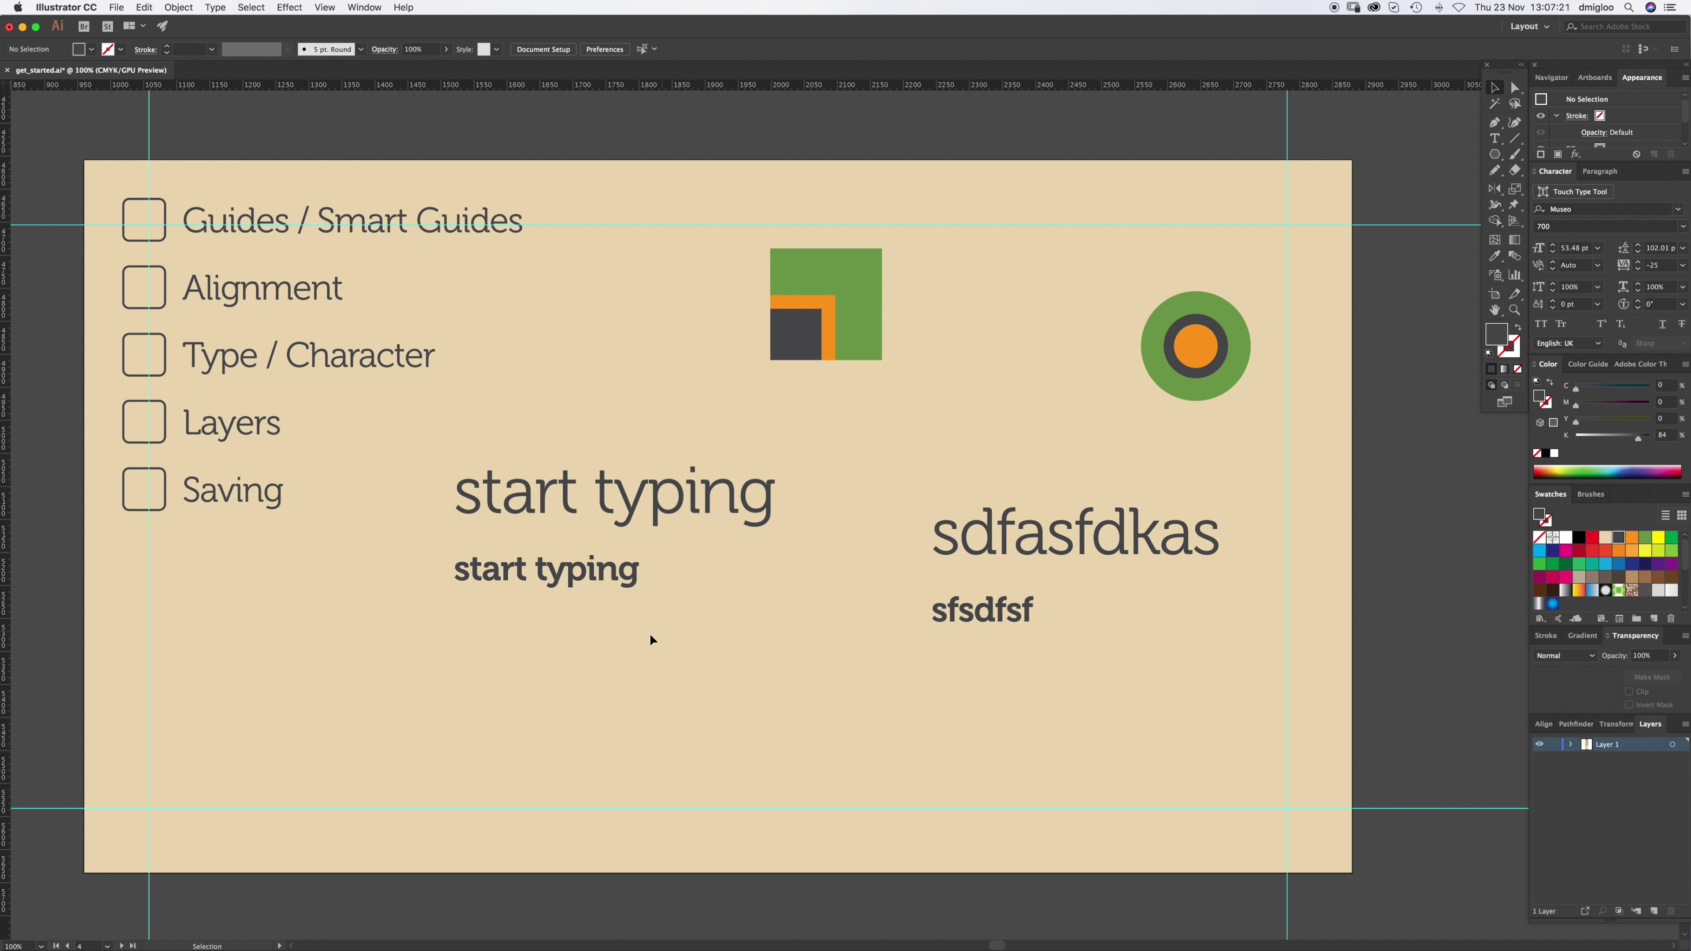
drag(698, 459, 807, 597)
Step: Pull the orange square out of the green graphic and place it below the bold text
click(824, 309)
key(super+shift+a)
click(767, 459)
key(super+shift+a)
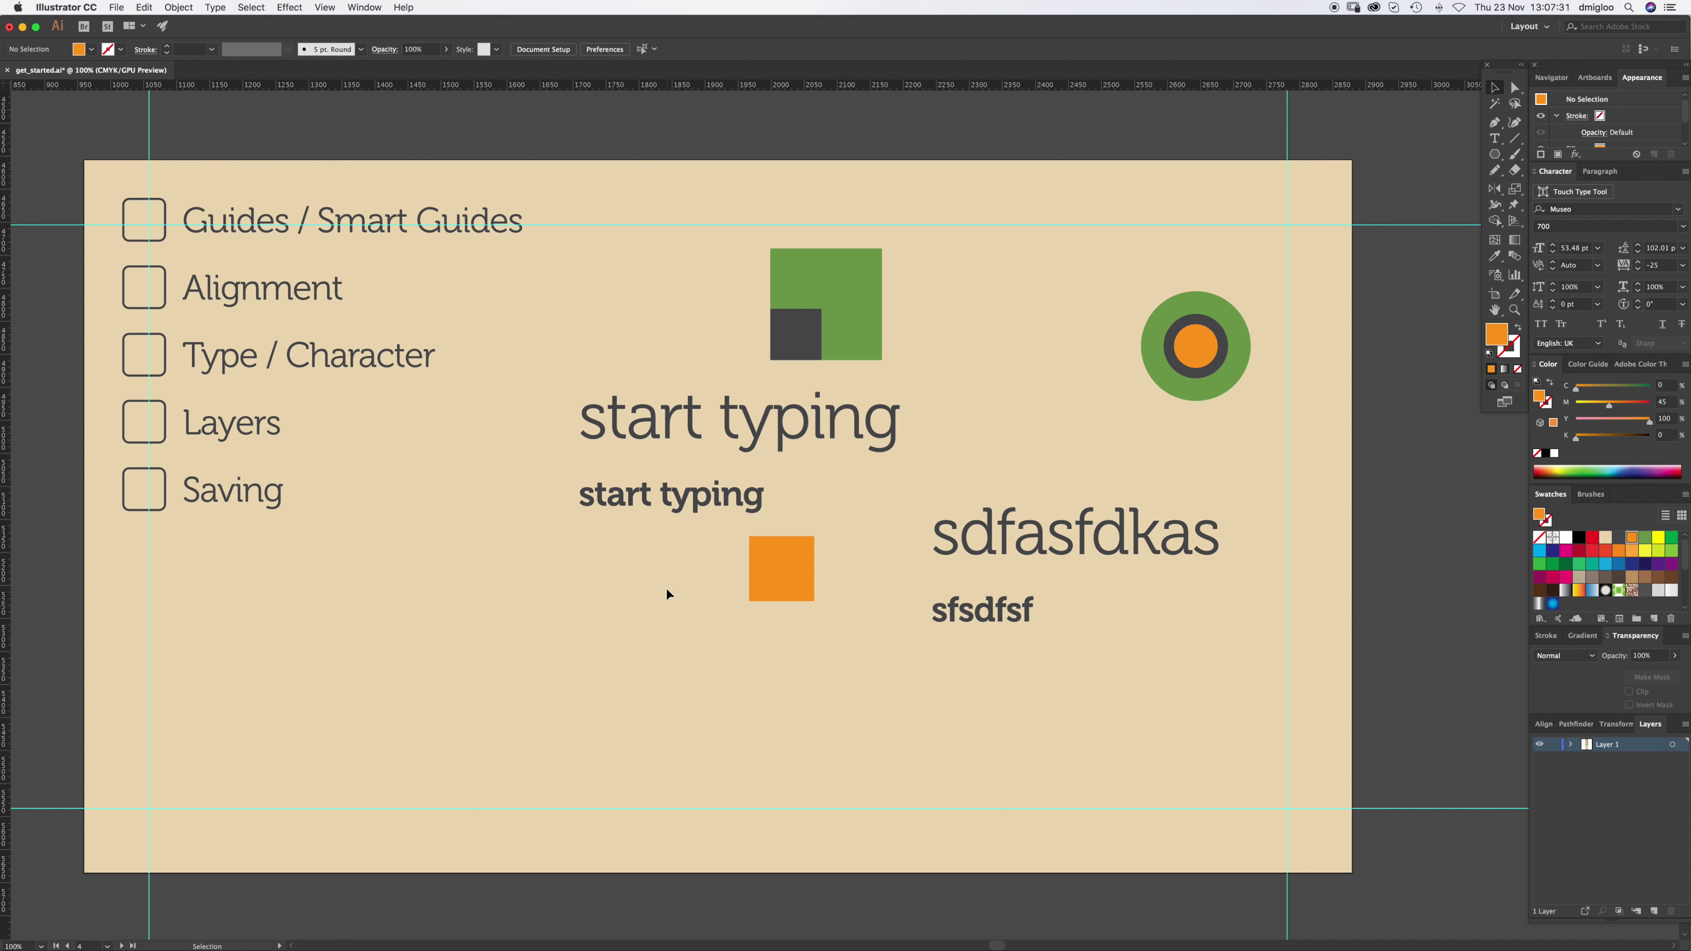
click(116, 8)
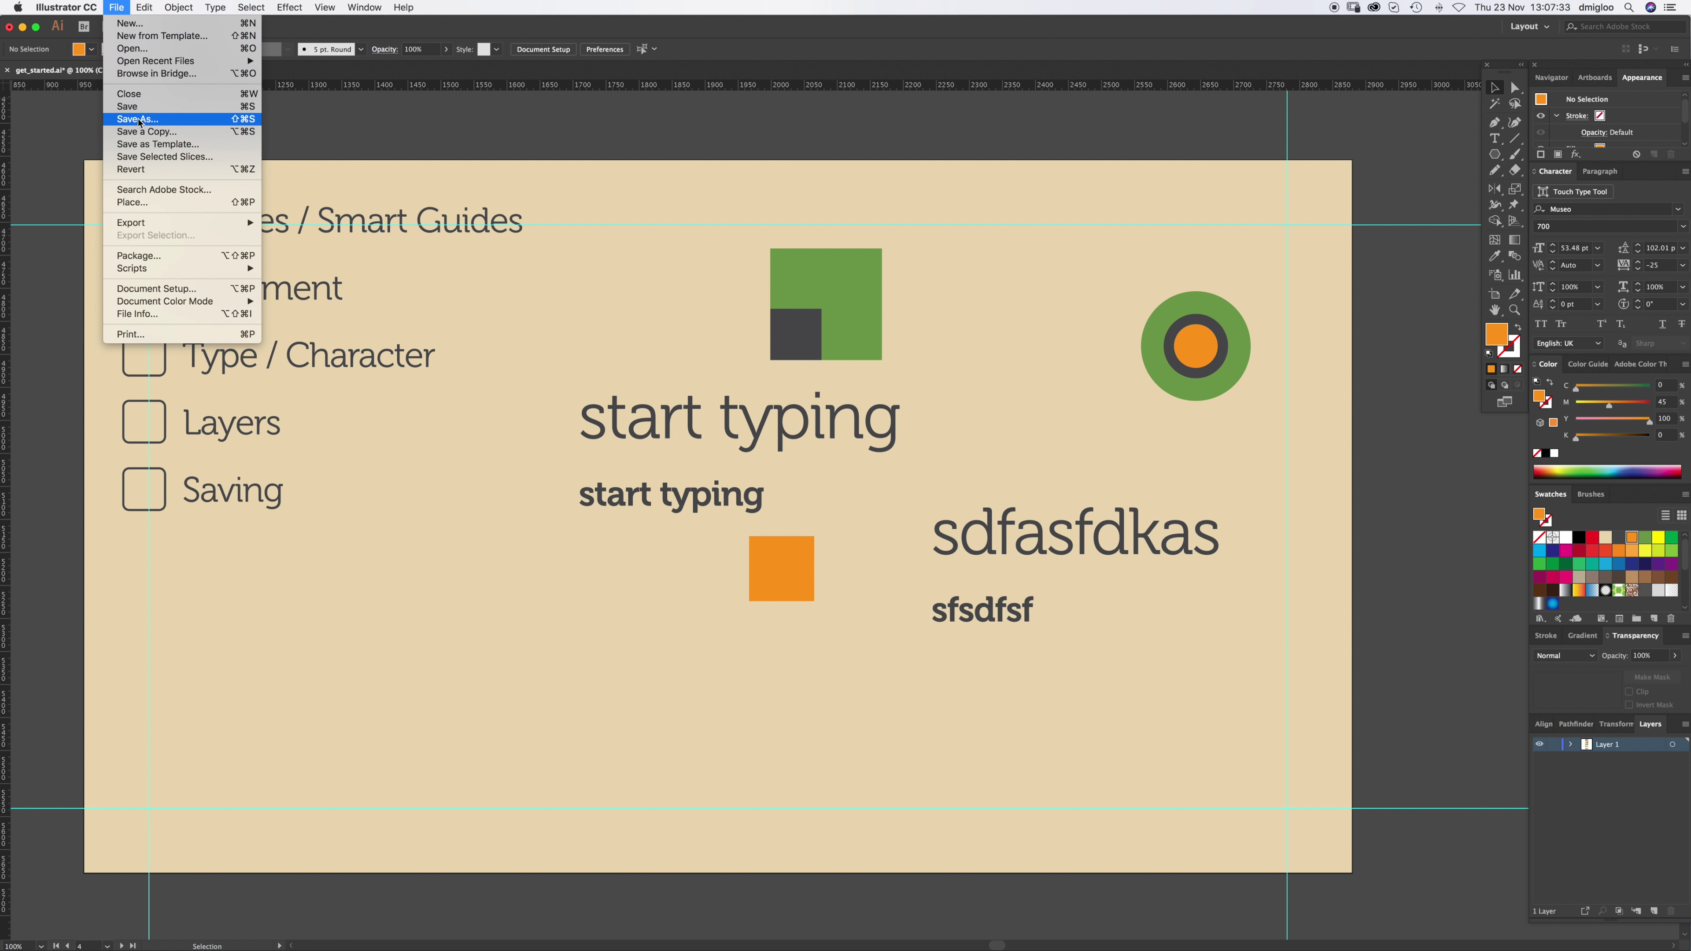
click(139, 119)
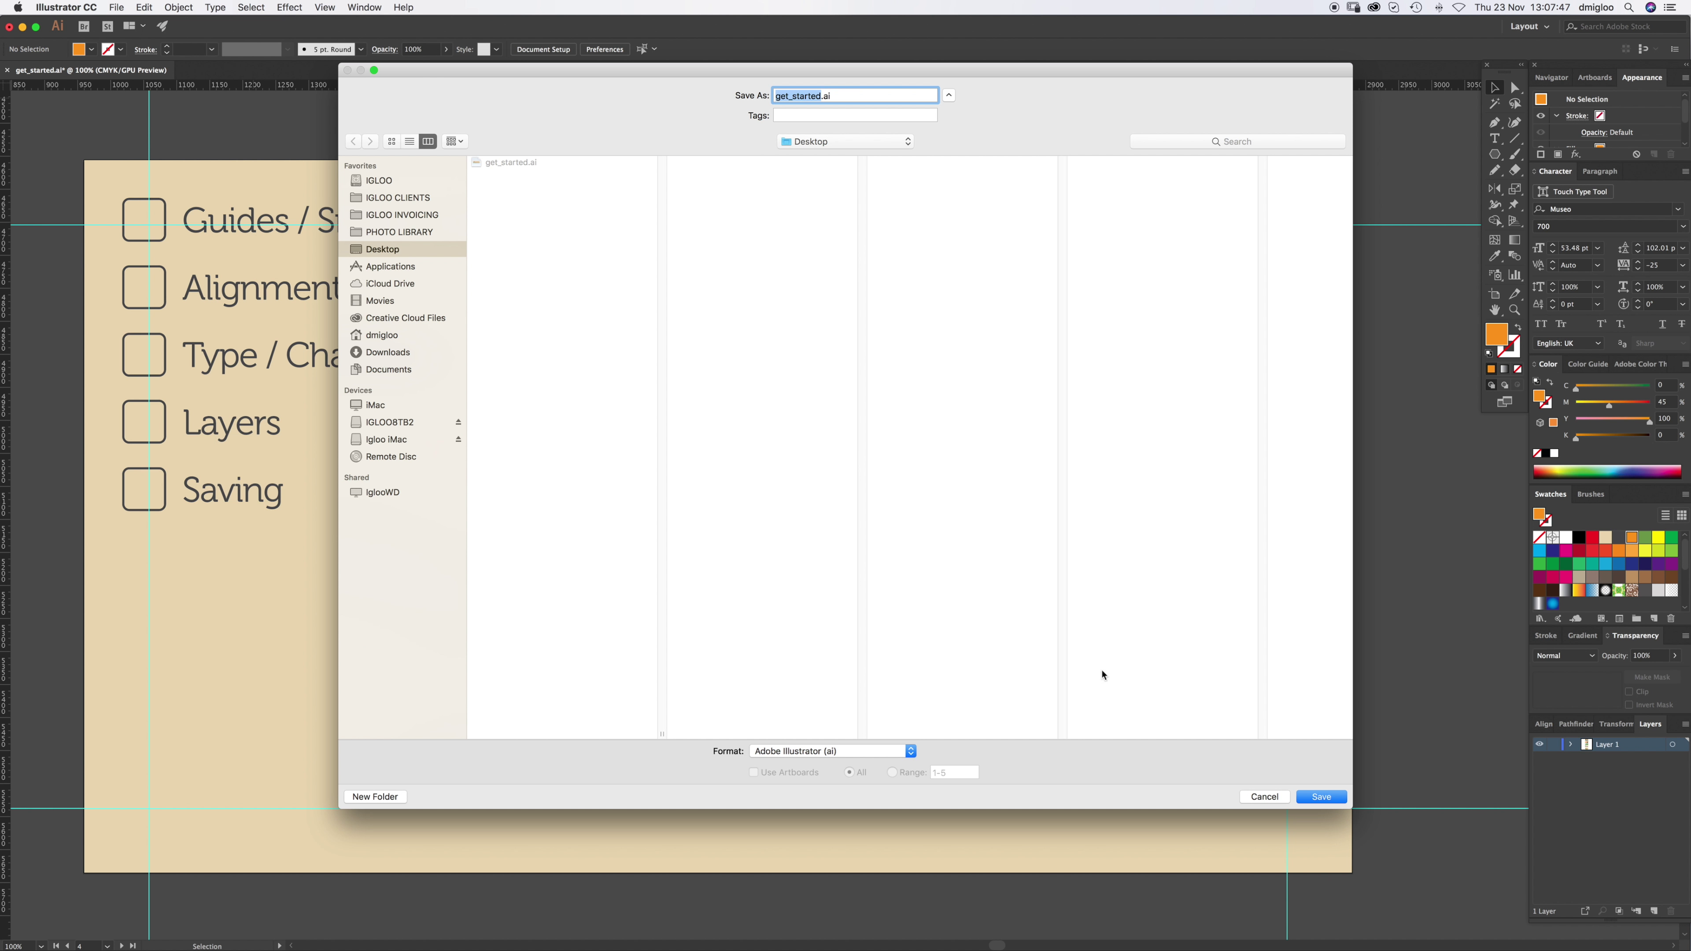
click(1271, 799)
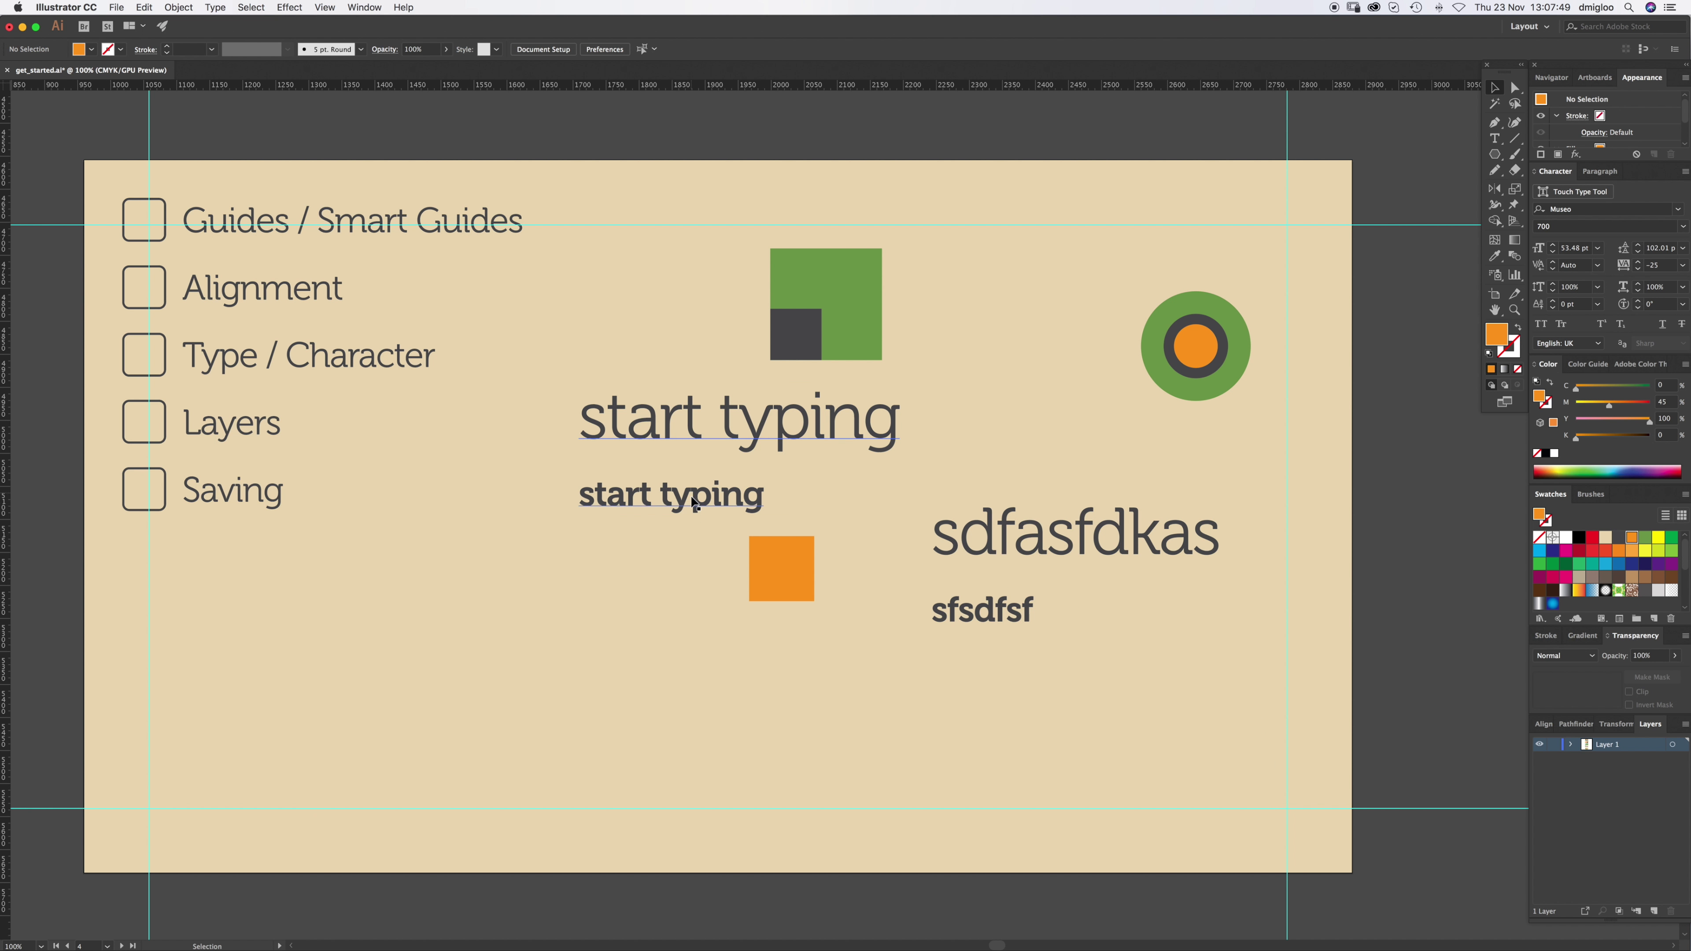
click(752, 493)
shift+click(1028, 544)
key(super+shift+o)
key(super+z)
click(117, 8)
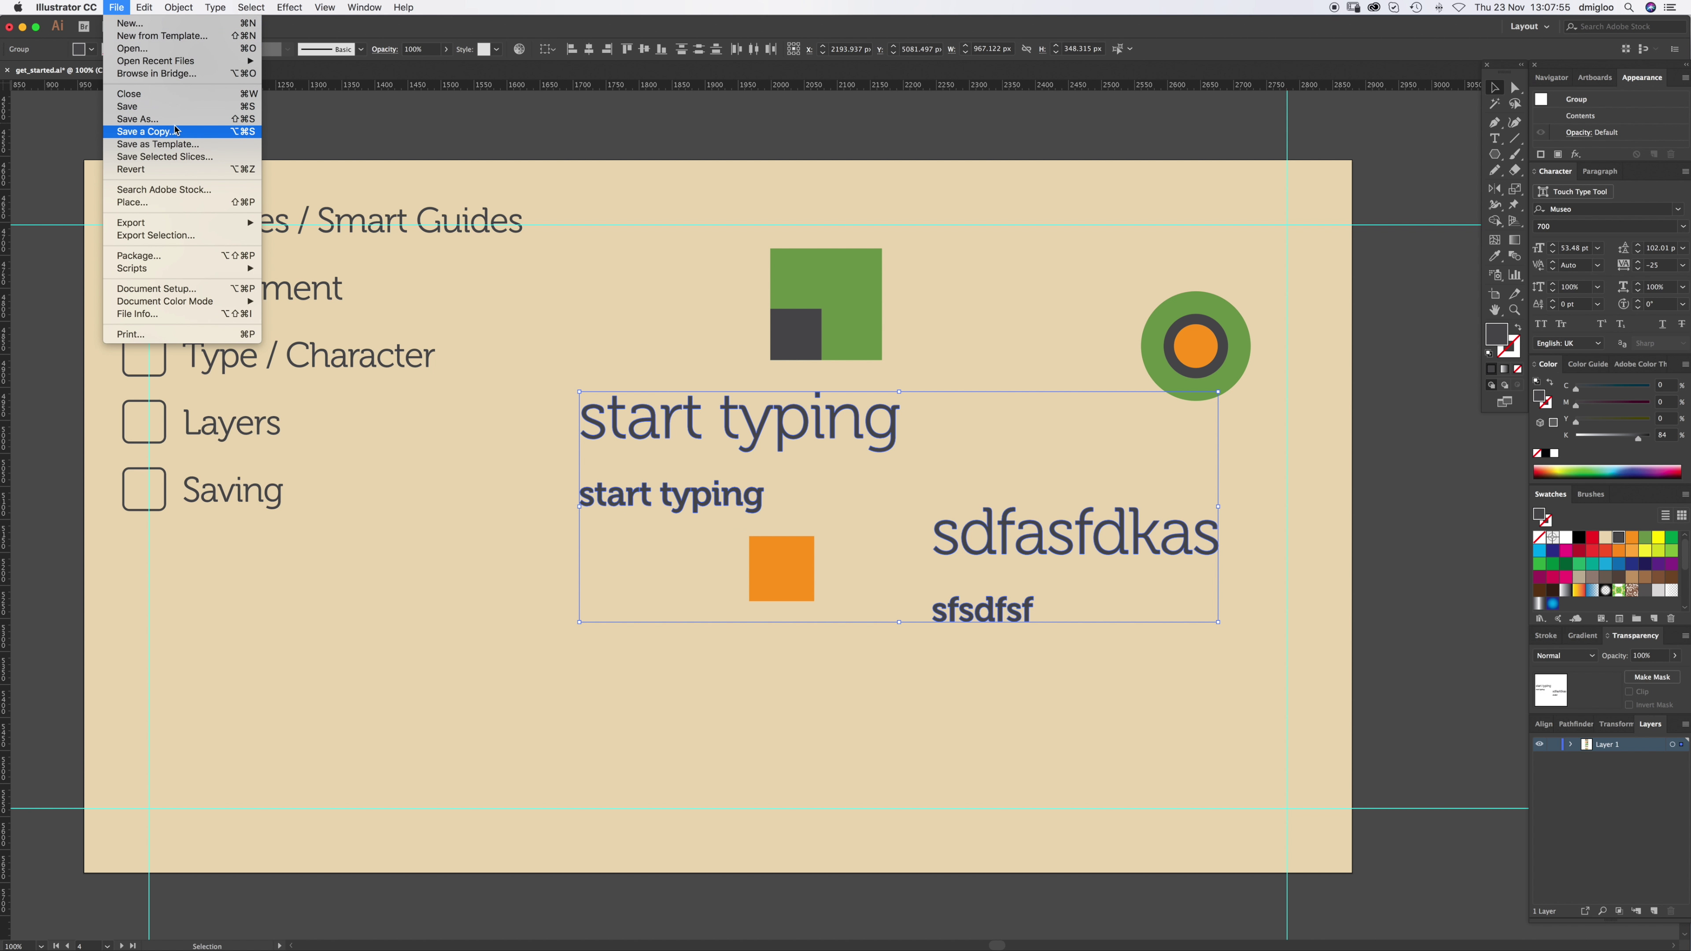
click(175, 126)
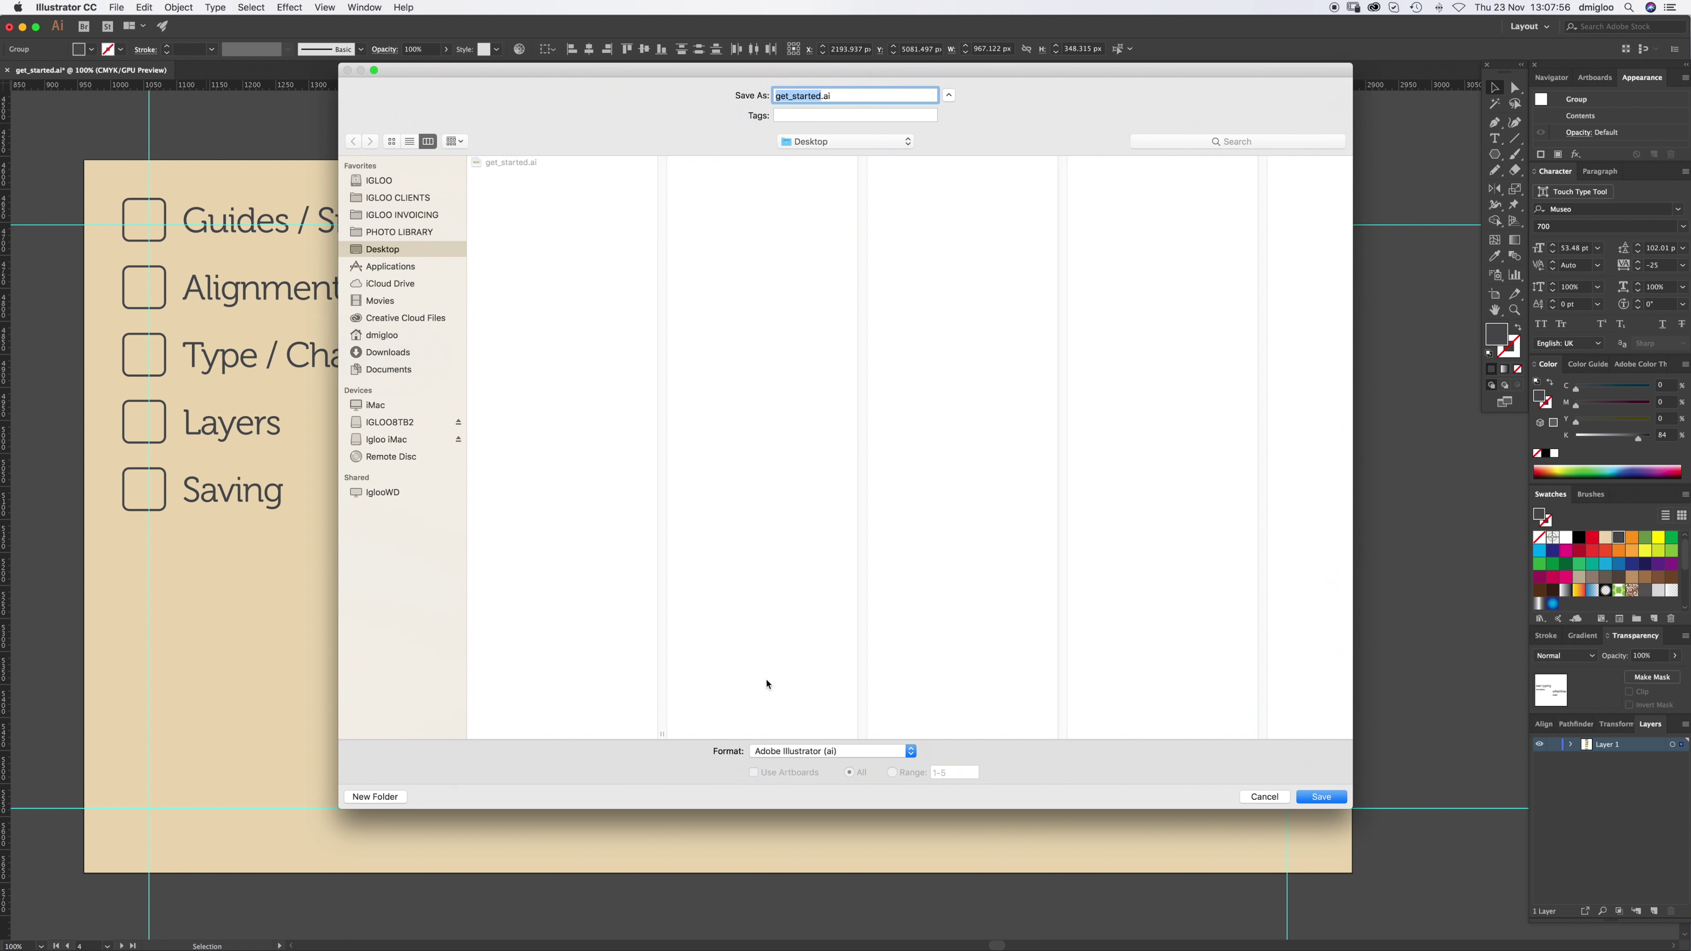
click(910, 751)
click(875, 785)
click(1321, 796)
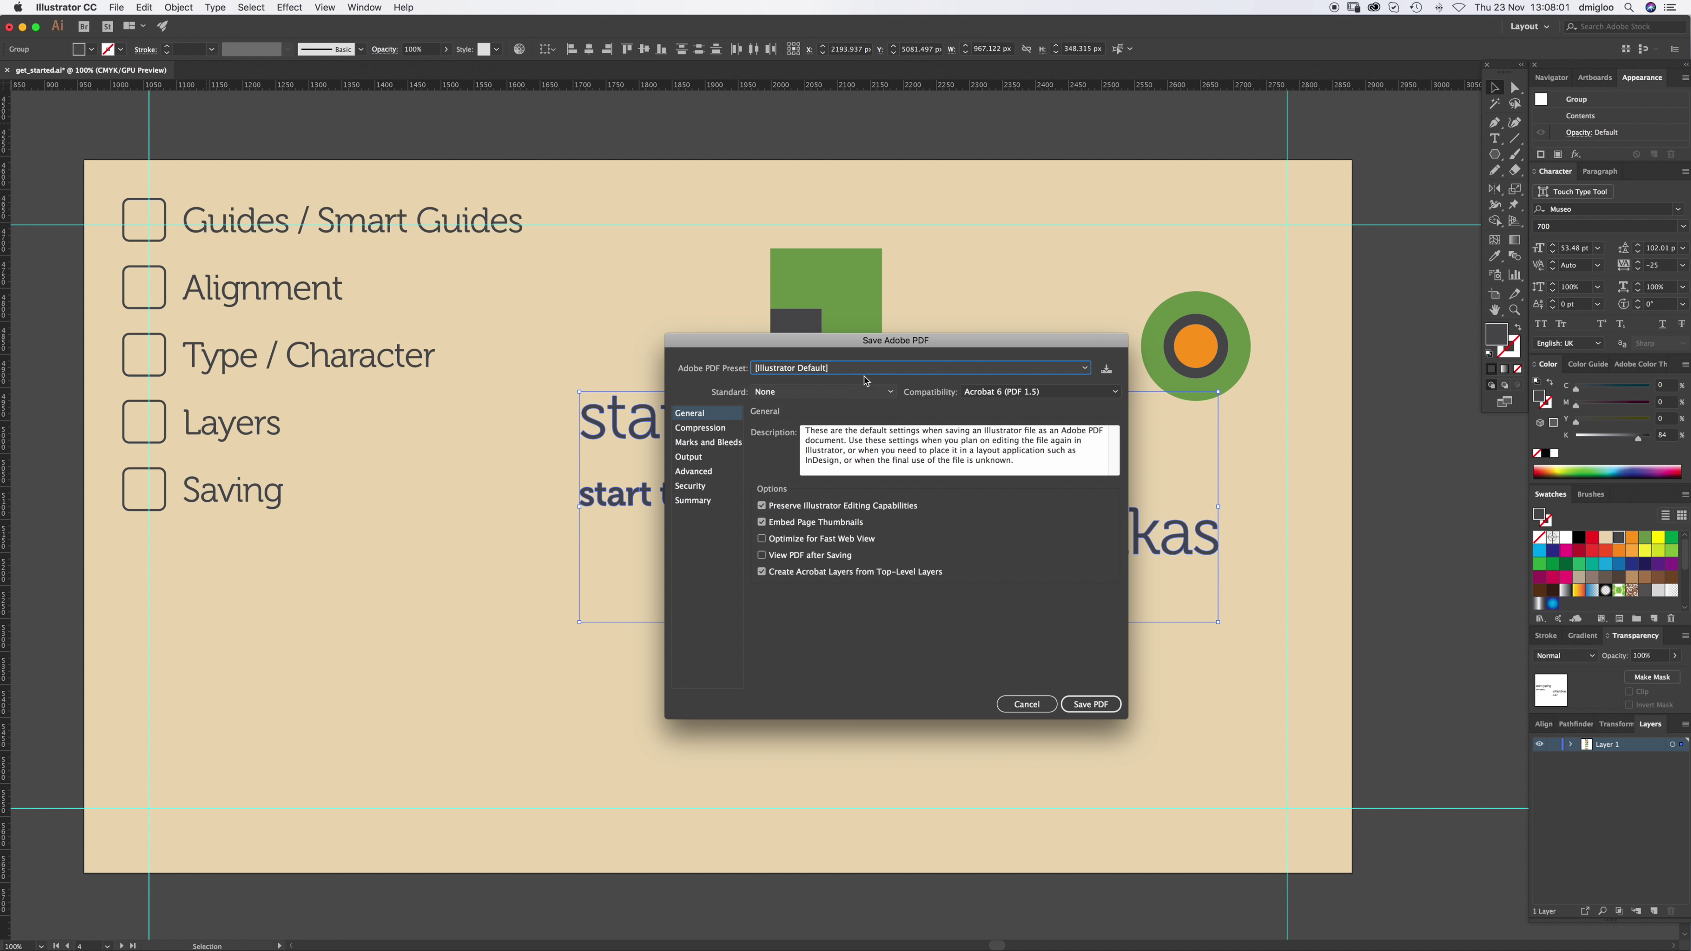
click(837, 369)
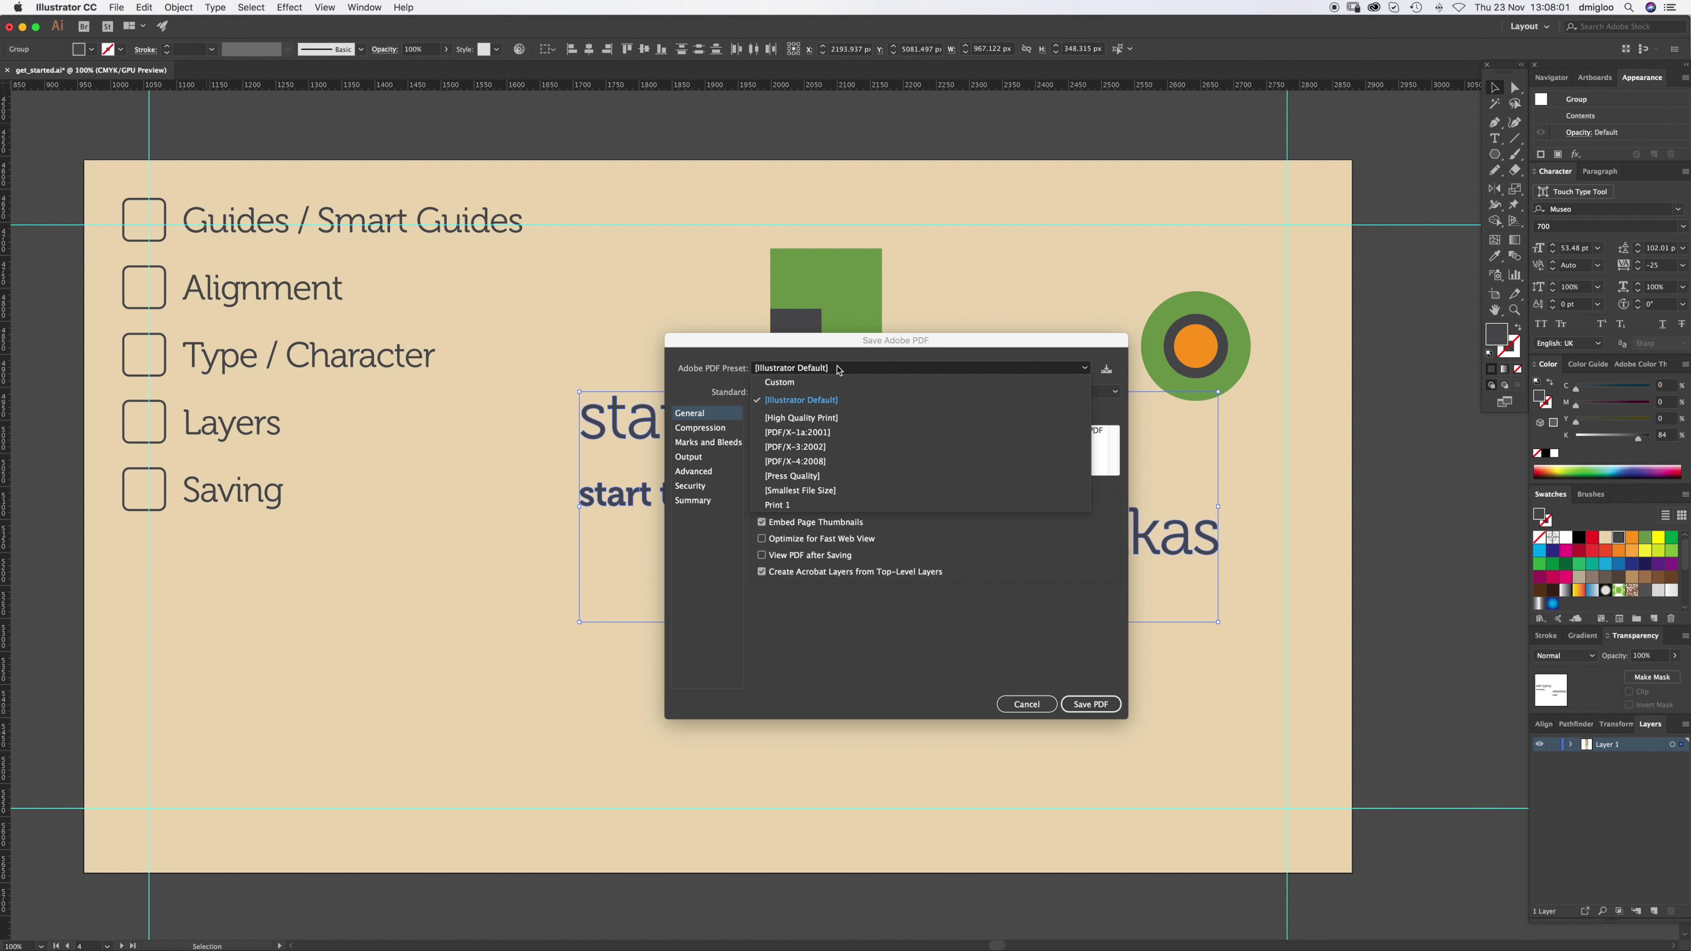
click(819, 507)
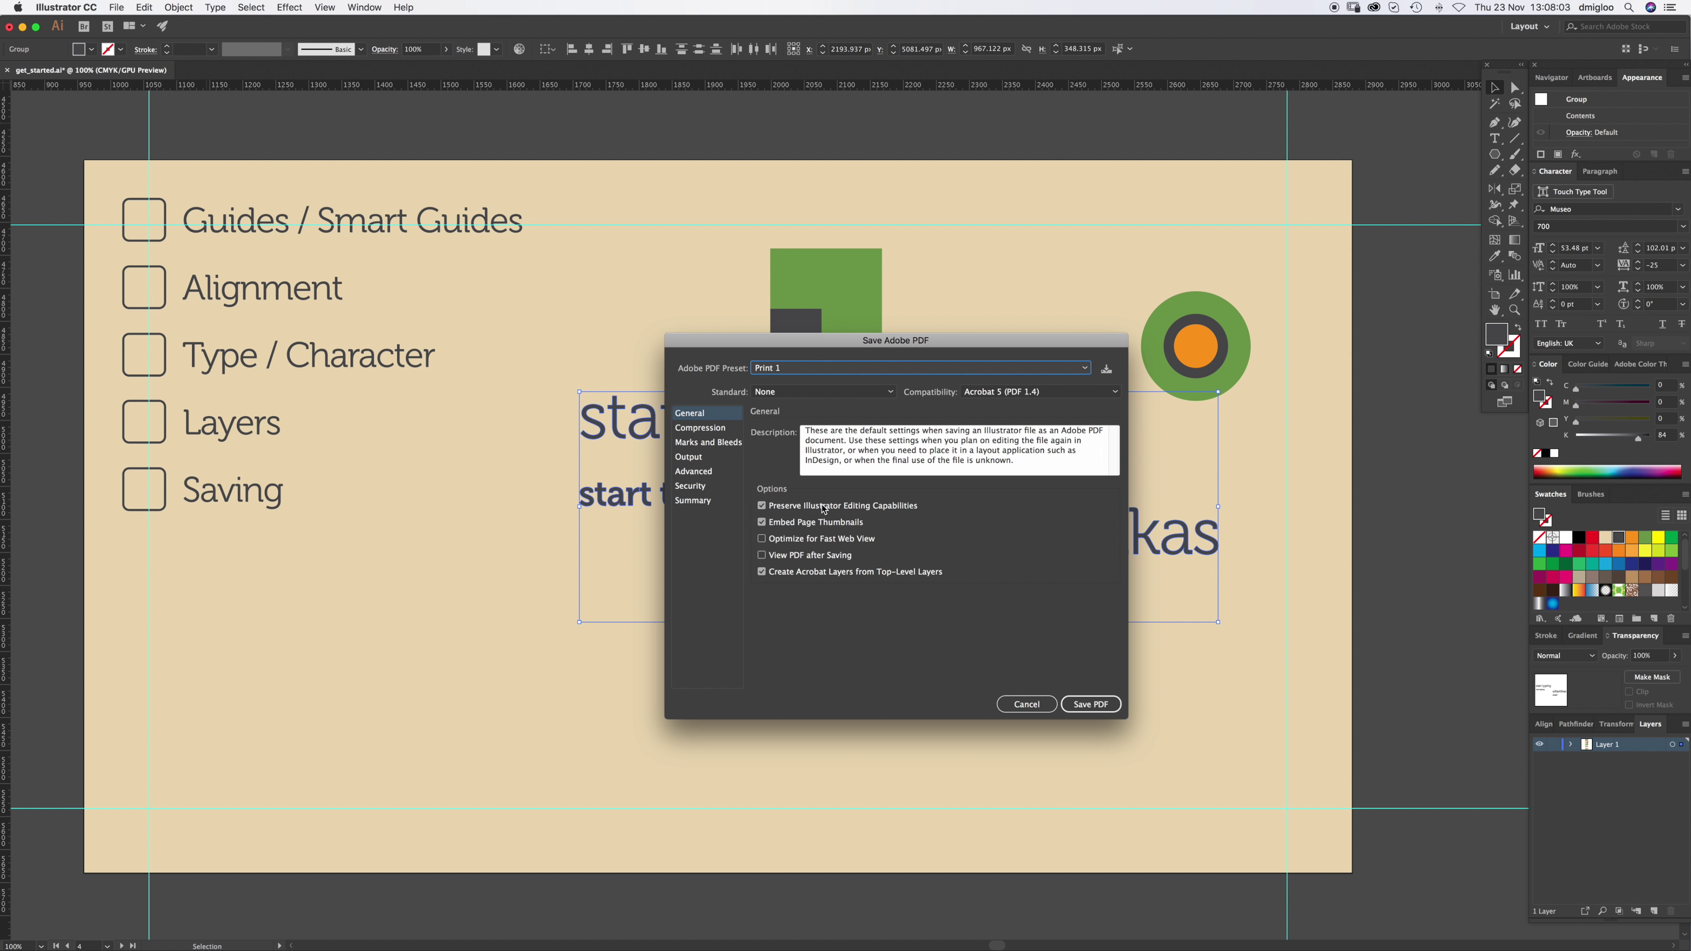
click(721, 430)
click(727, 443)
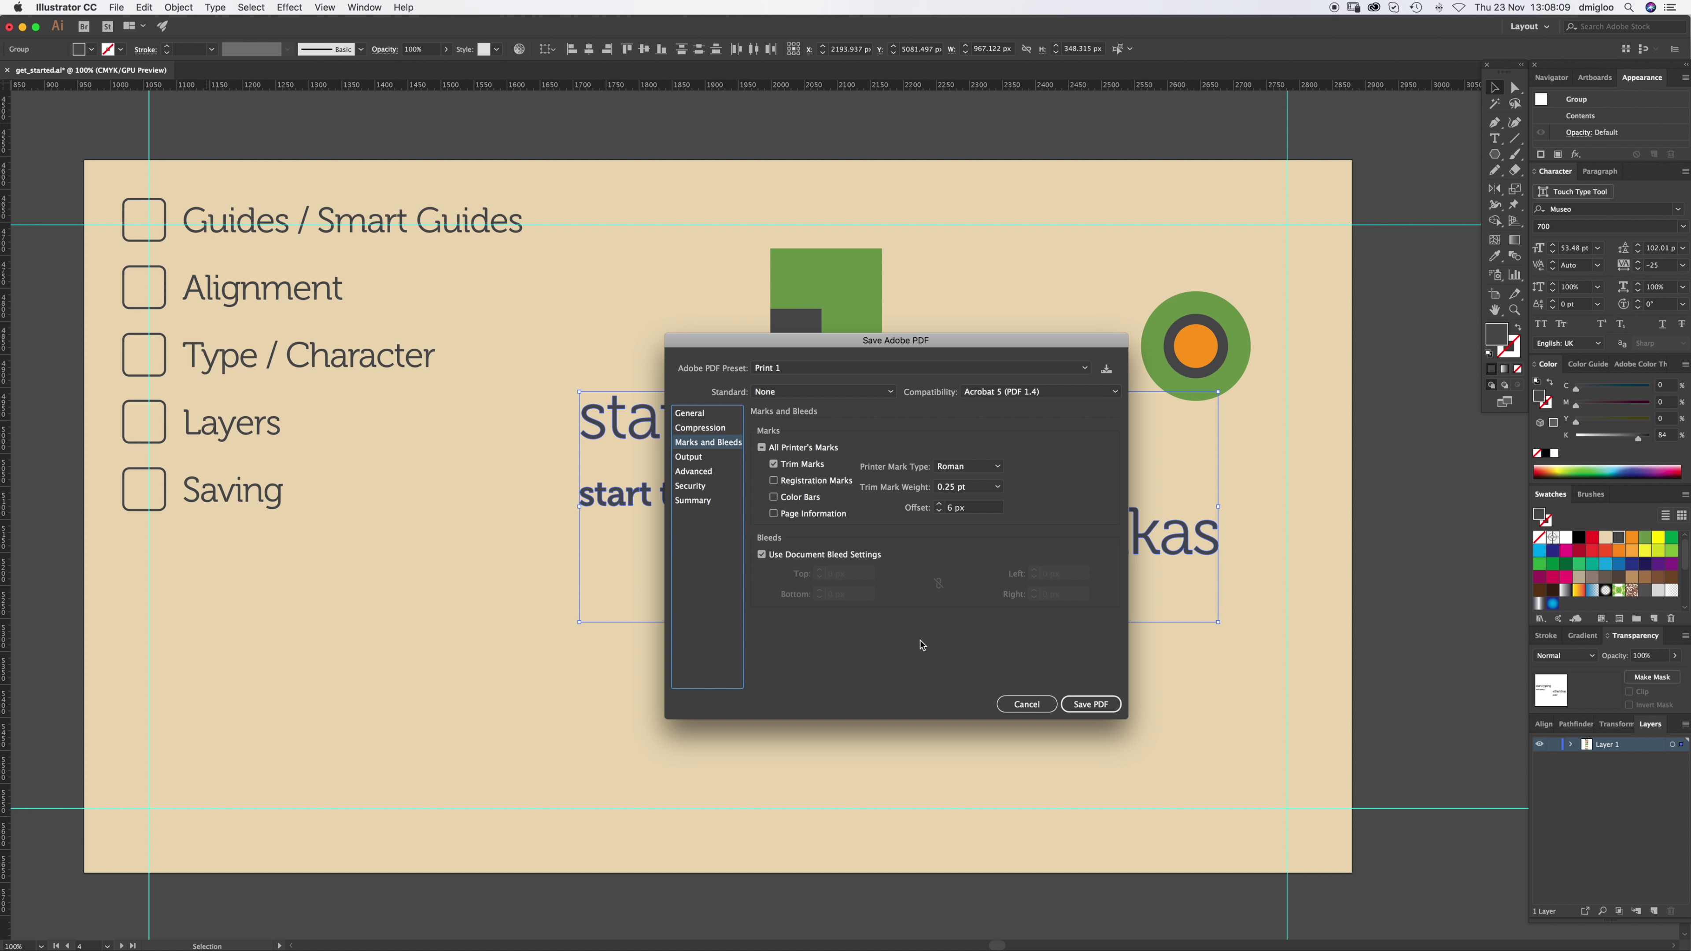
click(1027, 704)
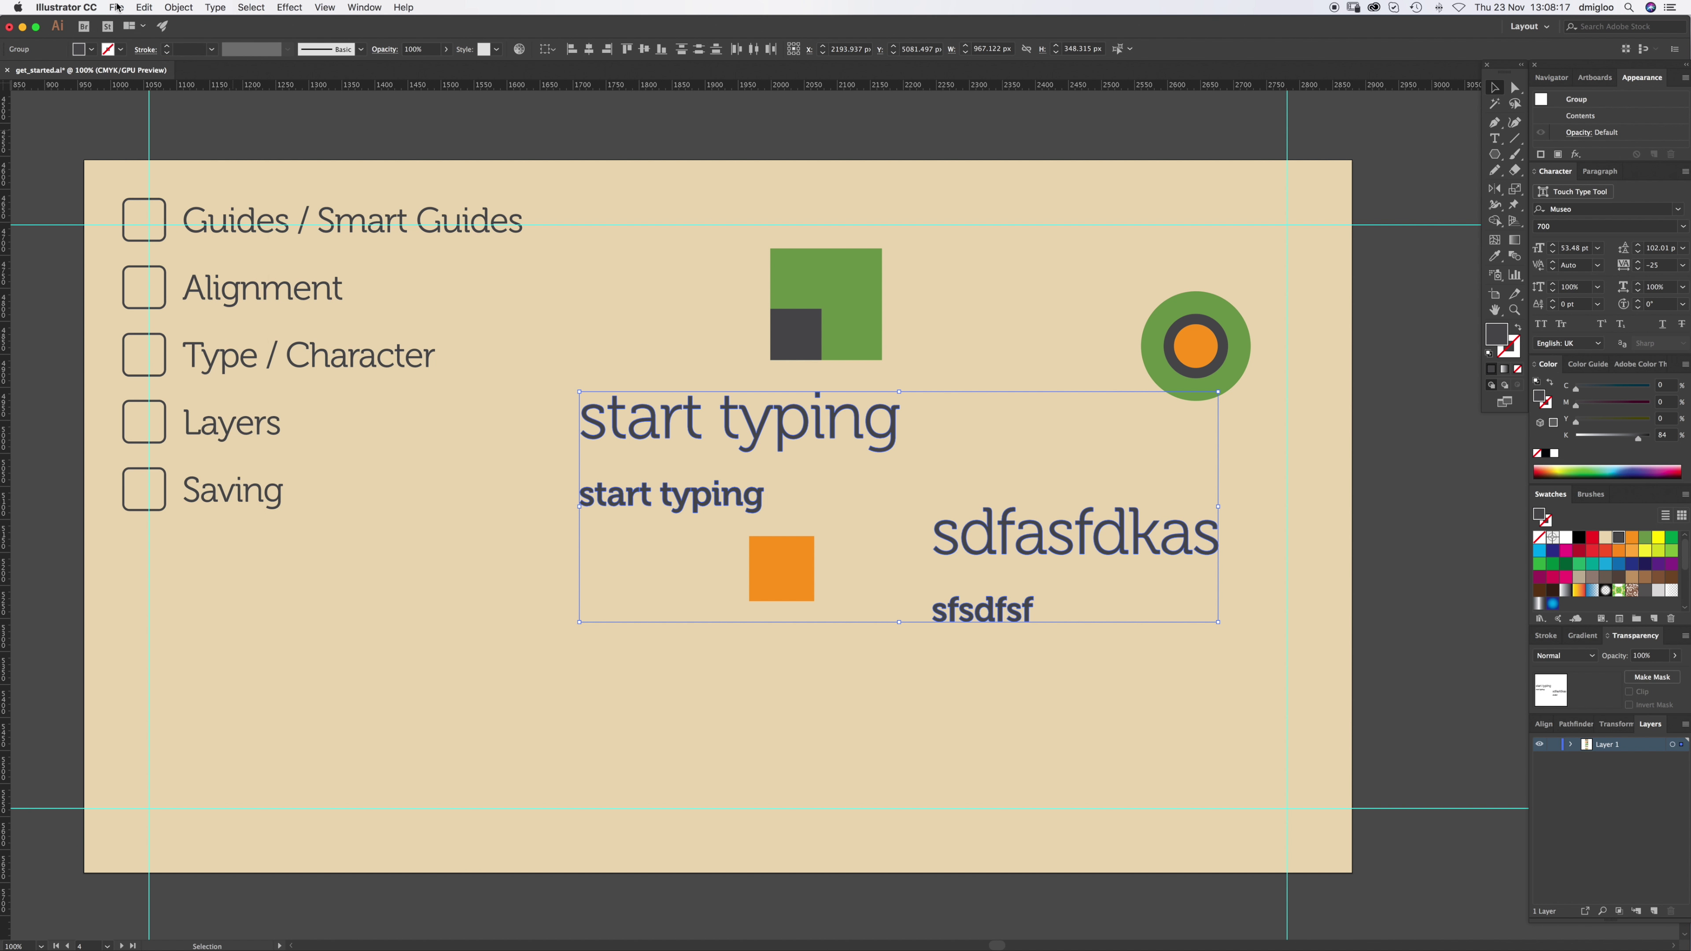
click(116, 8)
mouse_move(212, 224)
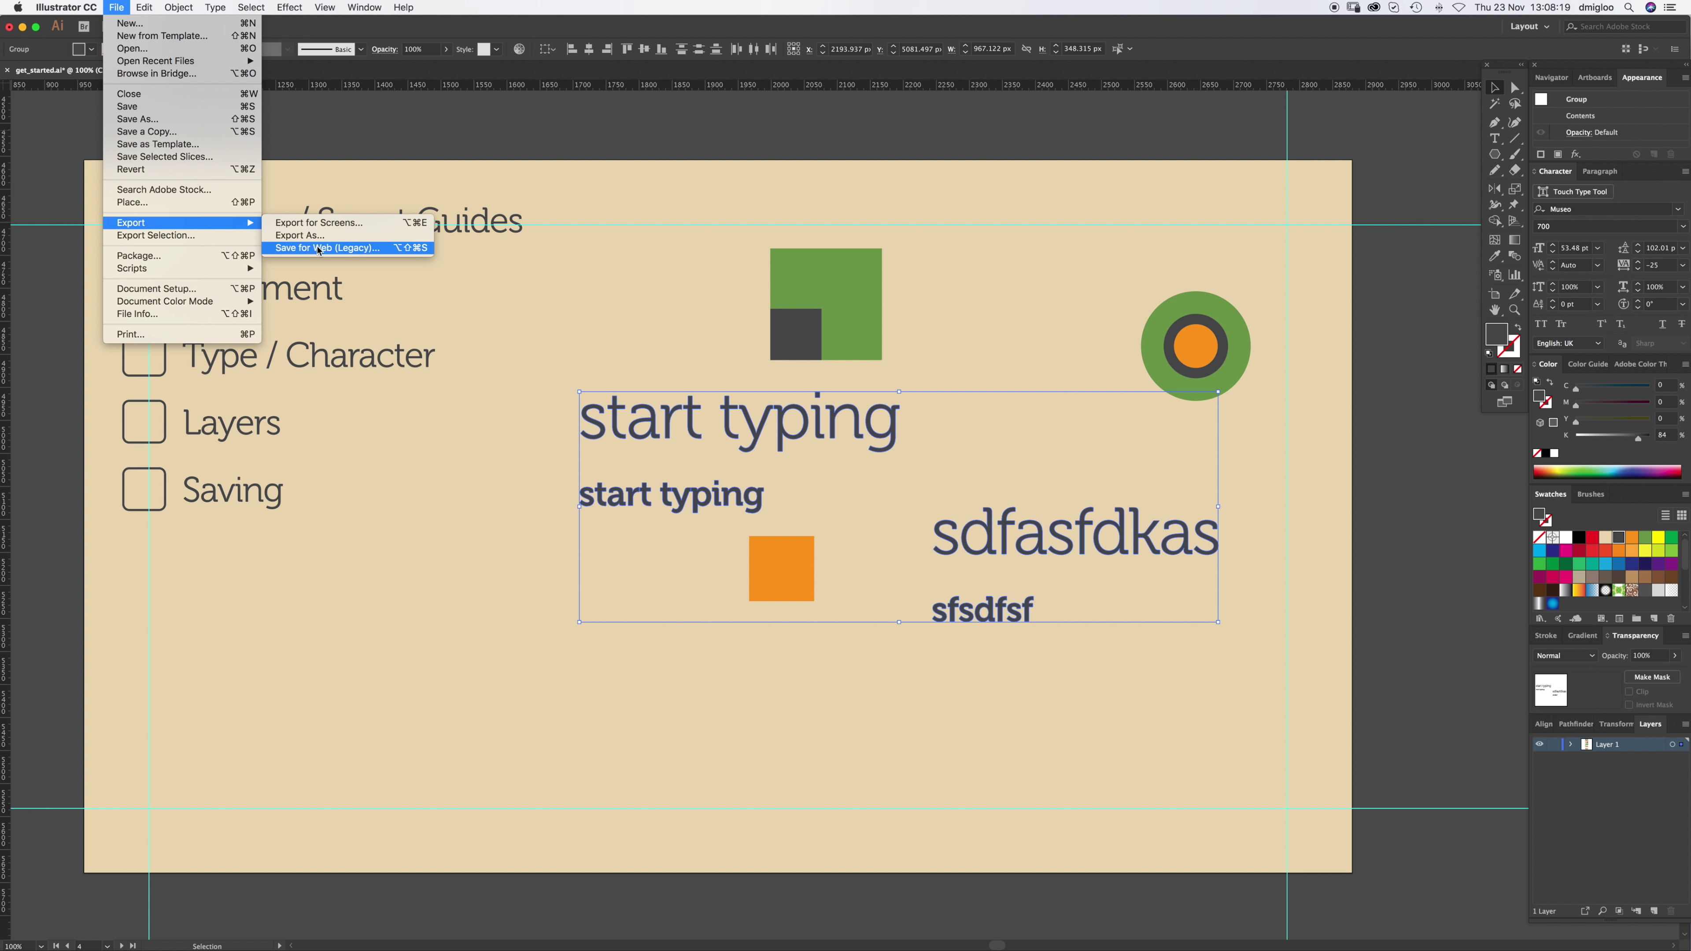
click(326, 248)
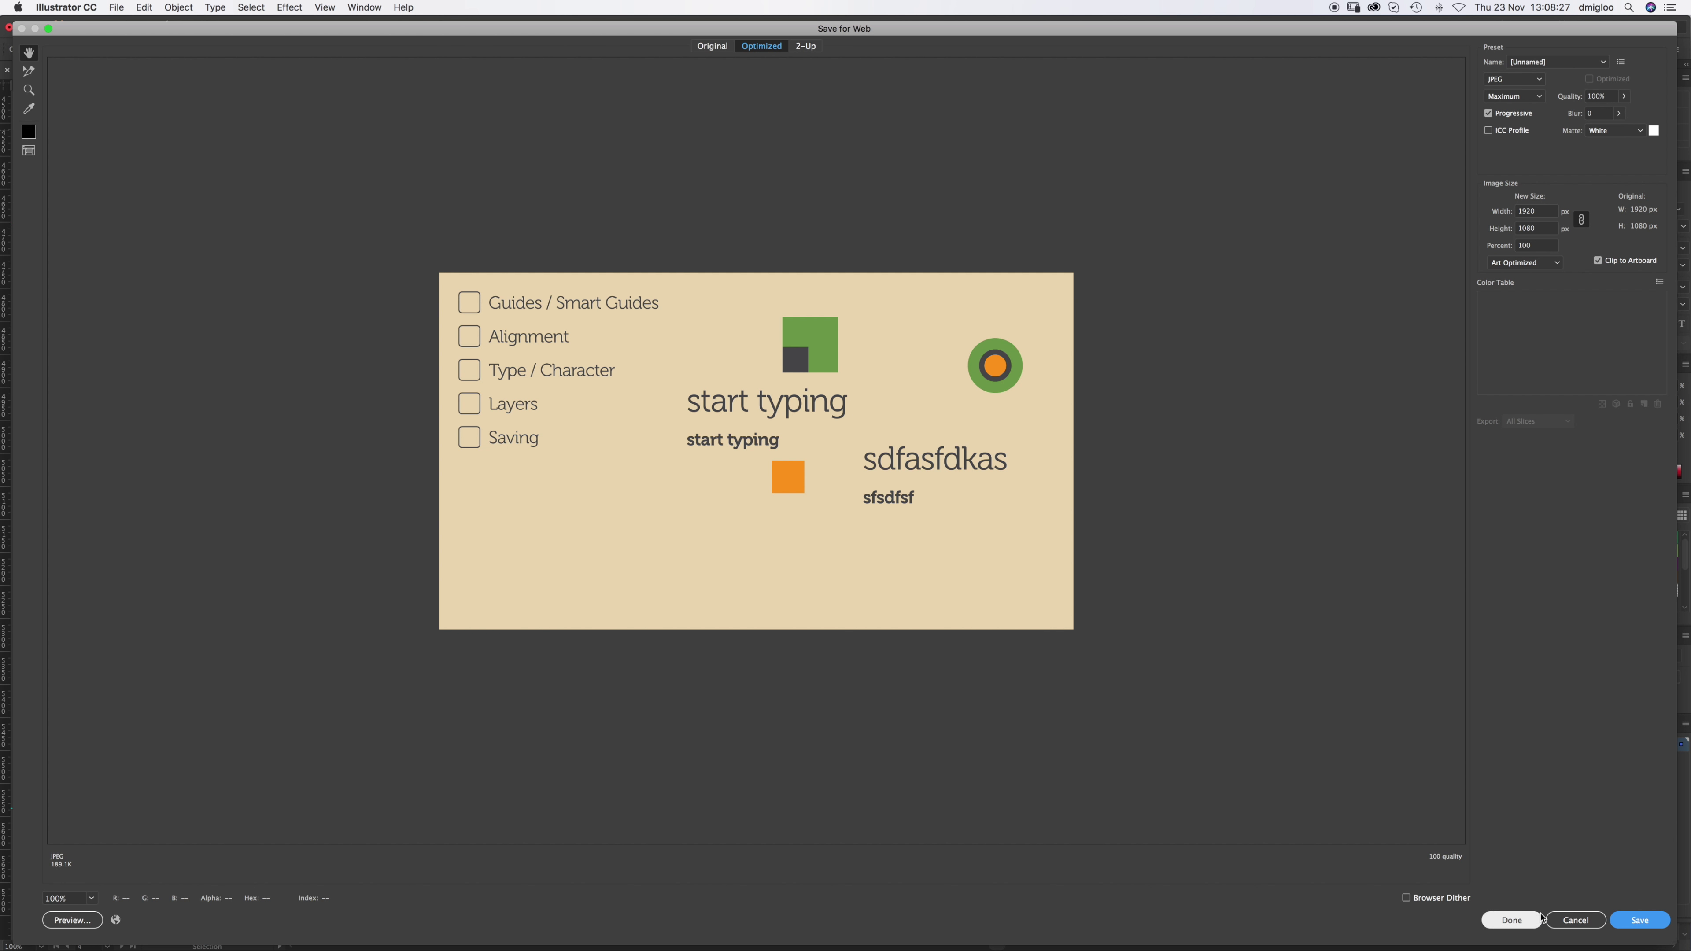
click(1571, 918)
click(744, 687)
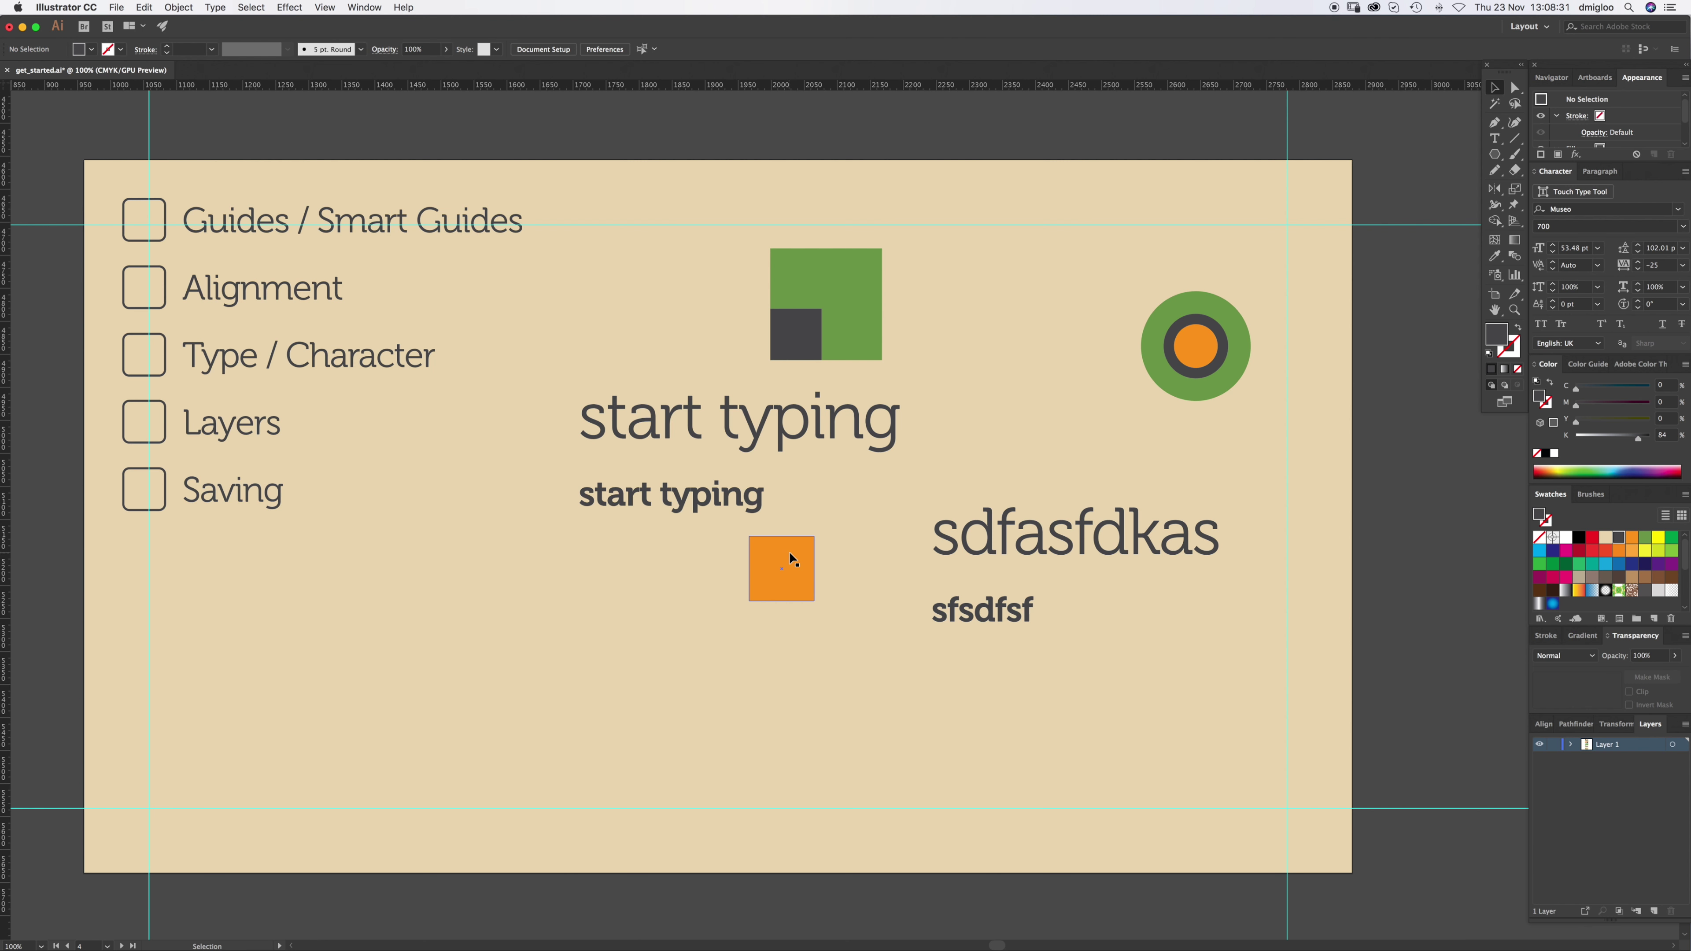